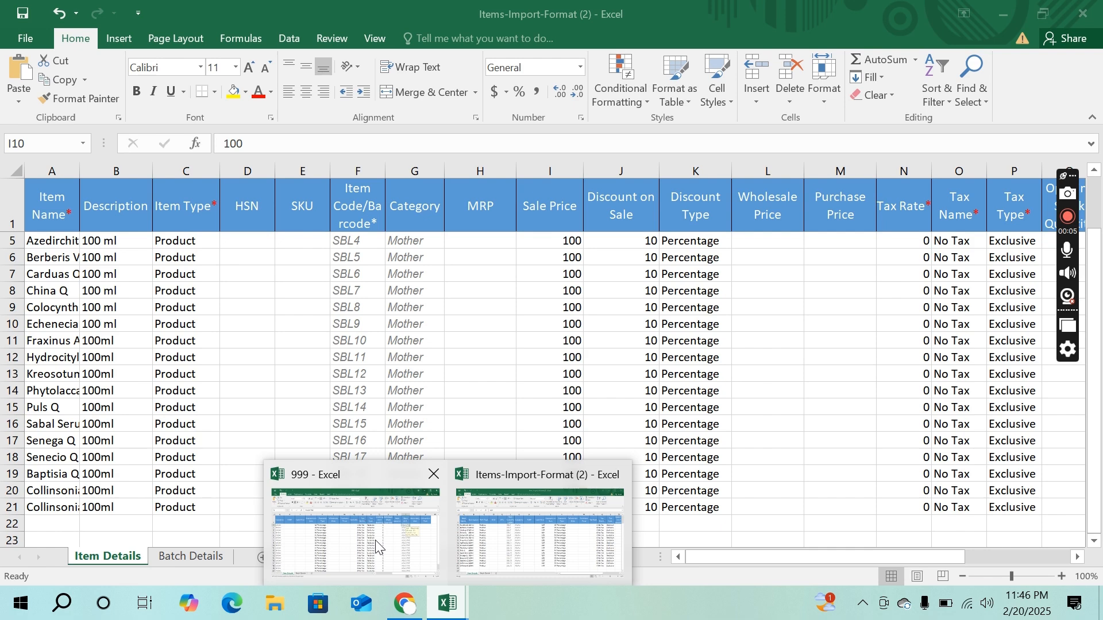
Step: Close the 999 workbook without saving its changes, leaving the Items-Import-Format (2) workbook open
left_click(377, 546)
left_click(264, 332)
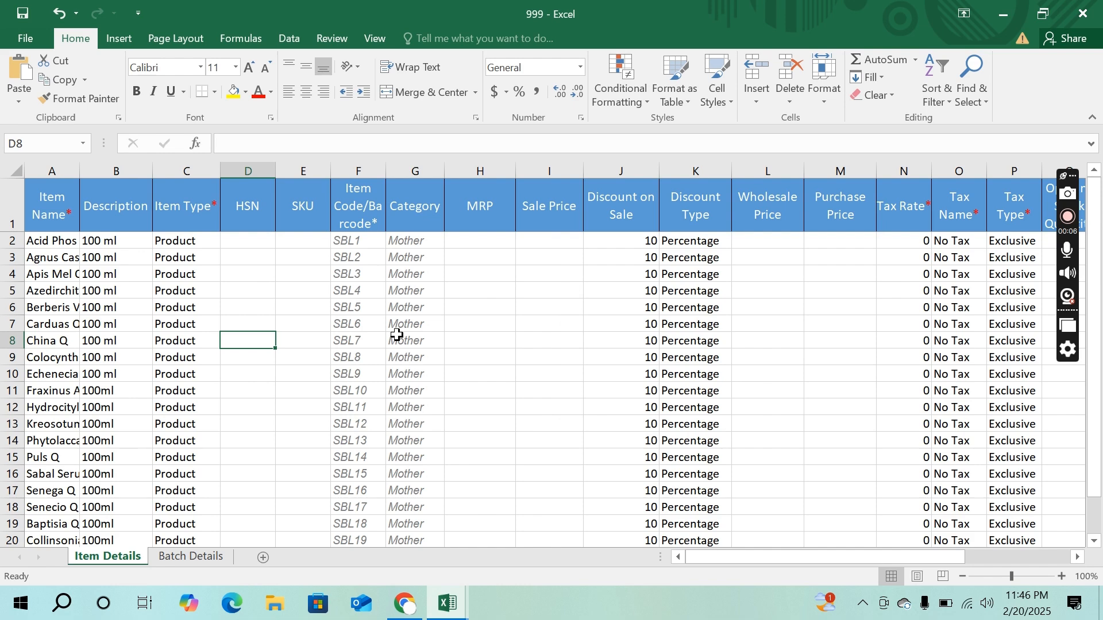
left_click(474, 510)
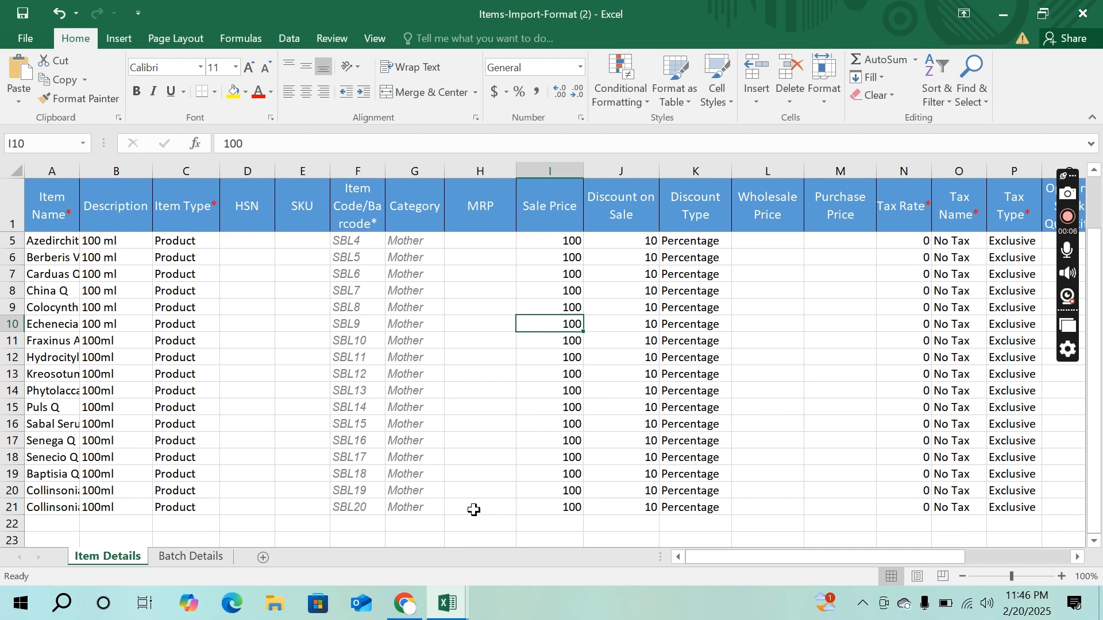
left_click(474, 510)
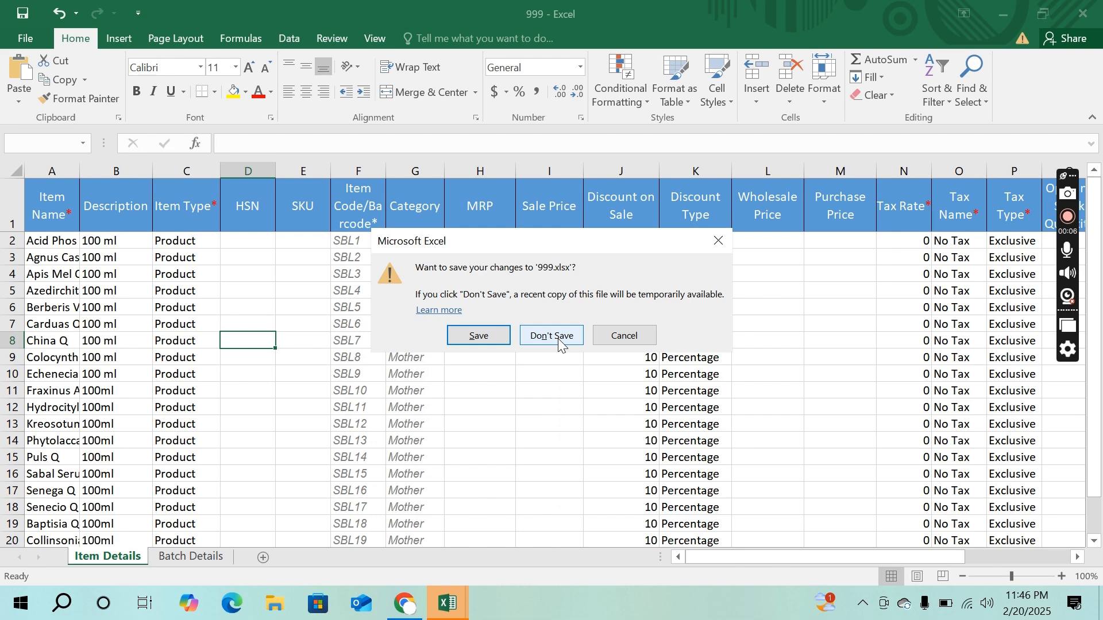
left_click(551, 336)
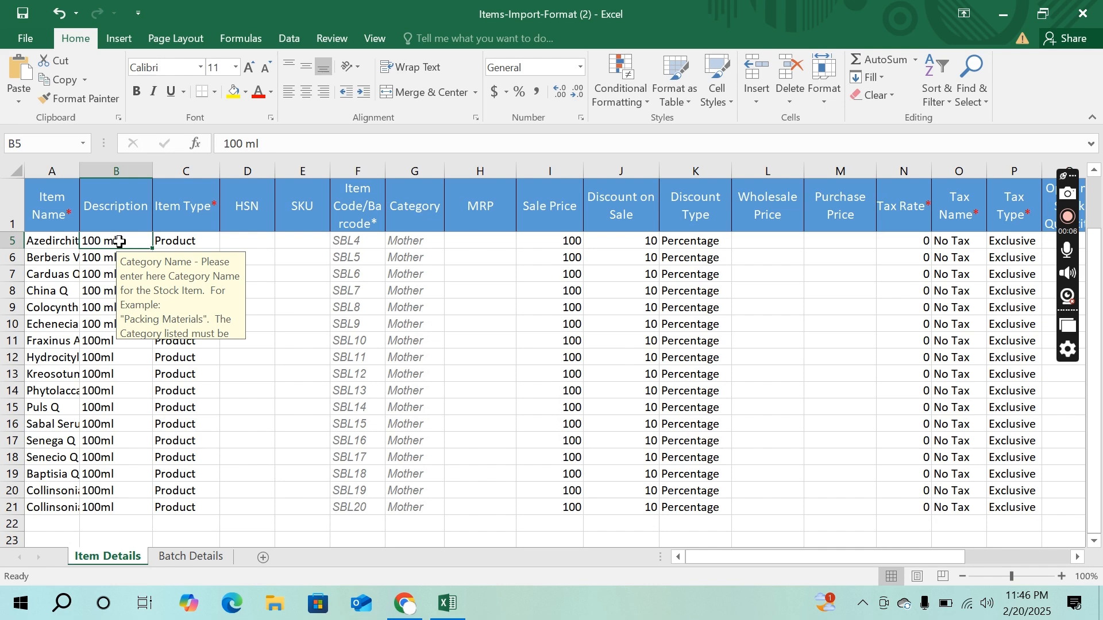
Step: Examine the item type, item code, category and sale price entries in the first rows of the item sheet
left_click(216, 252)
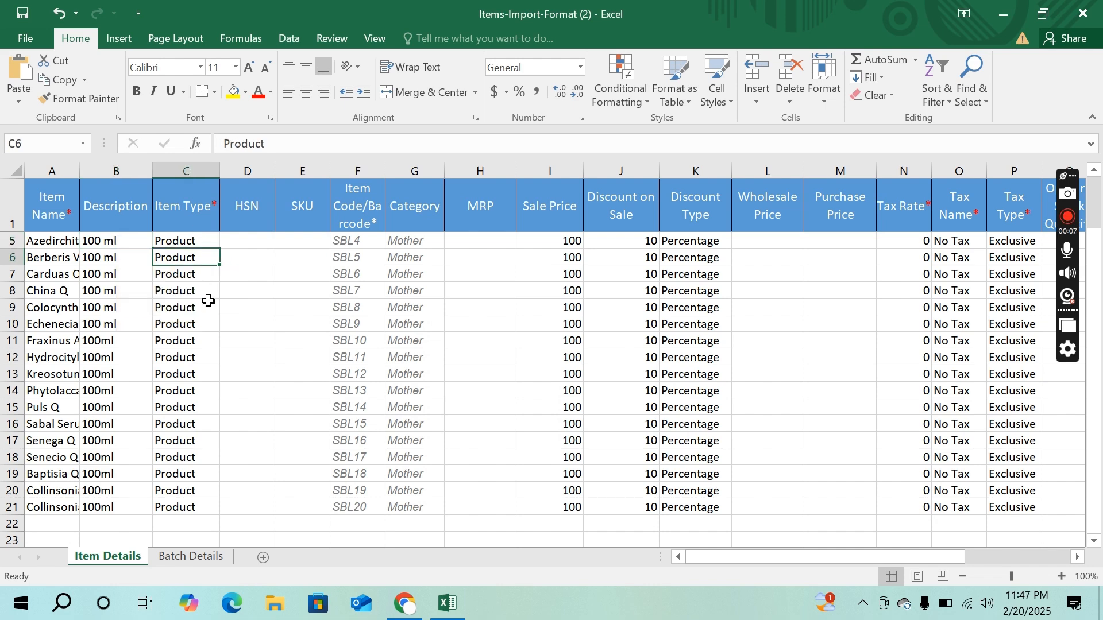
left_click(360, 240)
scroll(360, 241, "up", 1)
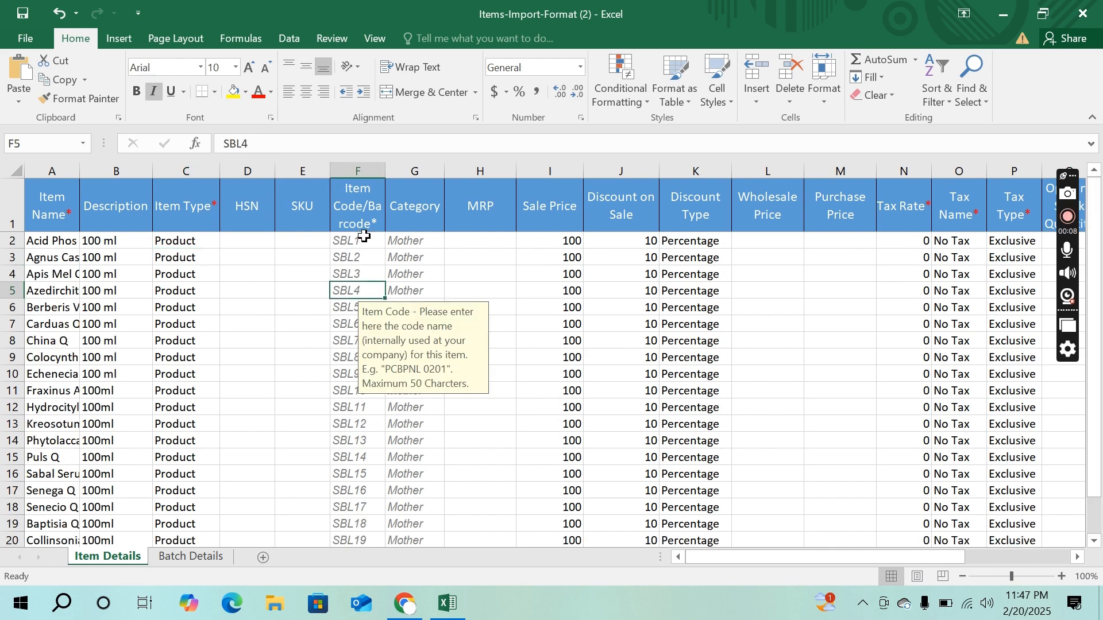
left_click(423, 251)
key("Right")
key("Right")
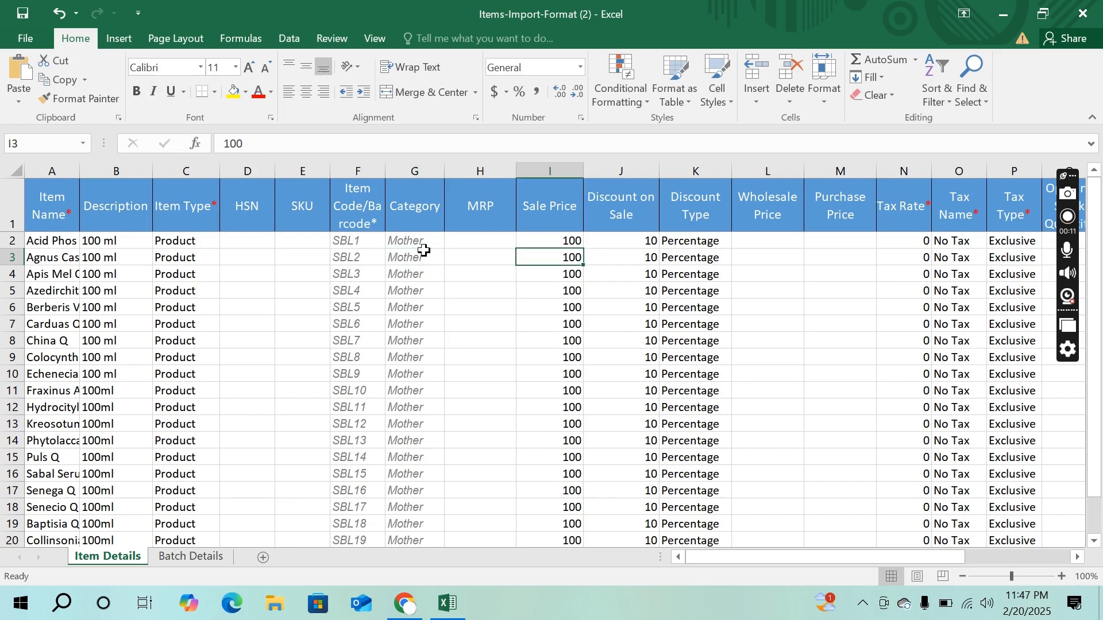
key("Right")
key("Left")
key("Up")
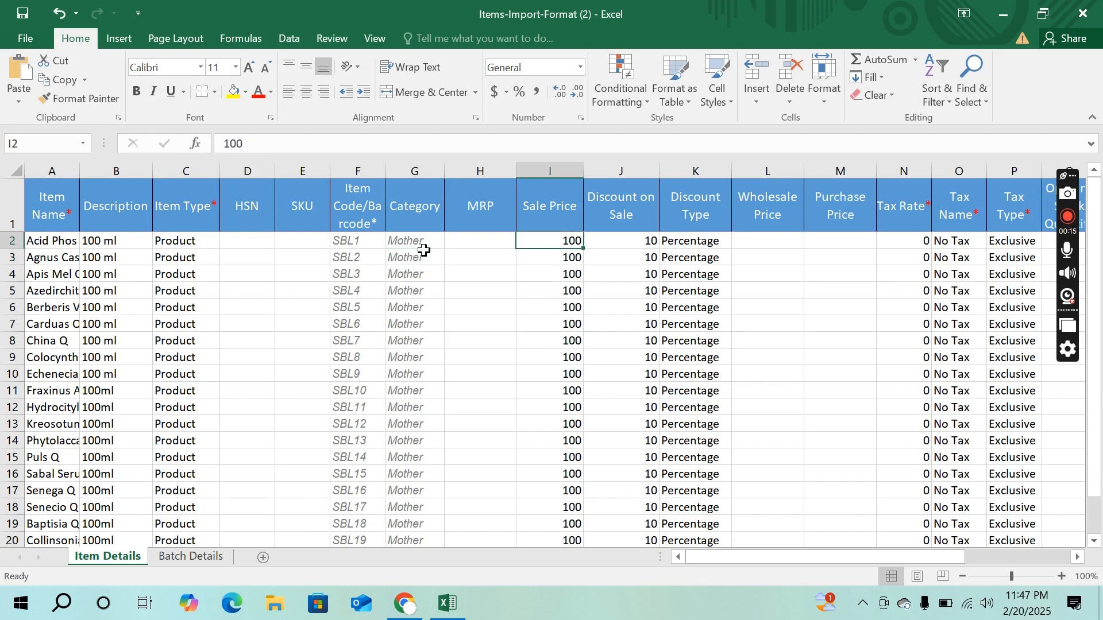
Step: Review the Sale Price column from the first item down past the last one and return to its header
key("Down")
key("Down")
key("Down")
key("Down")
key("Down")
key("Down")
key("Down")
key("Down")
key("Down")
key("Down")
key("Down")
key("Down")
key("Down")
key("Down")
key("Down")
key("Down")
key("Down")
key("Down")
key("Down")
key("Down")
key("Down")
key("Down")
key("Down")
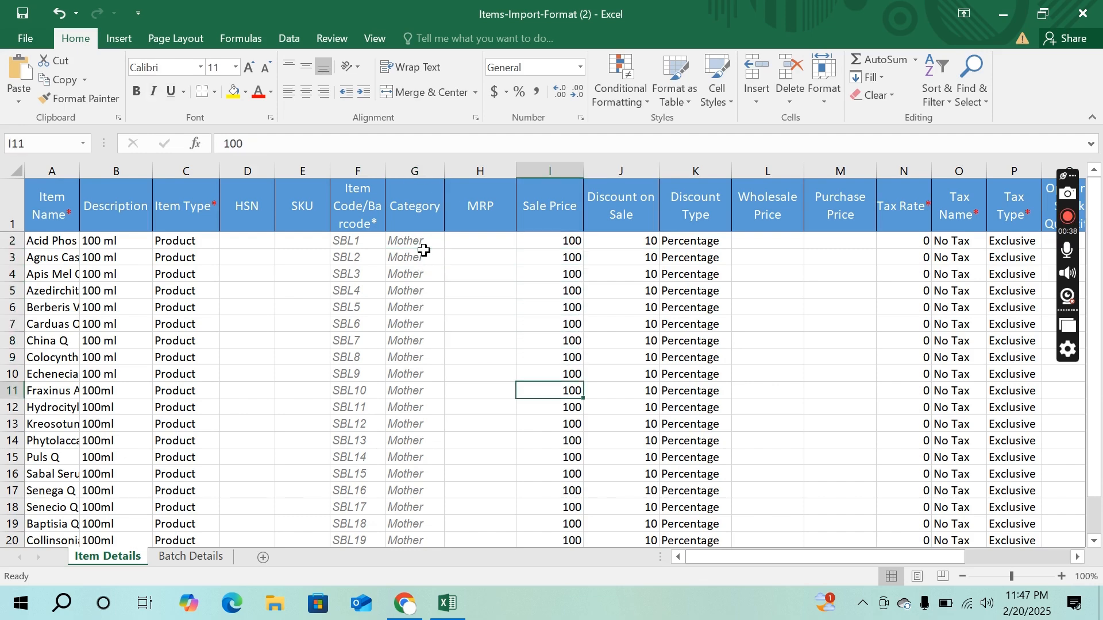
key("Up")
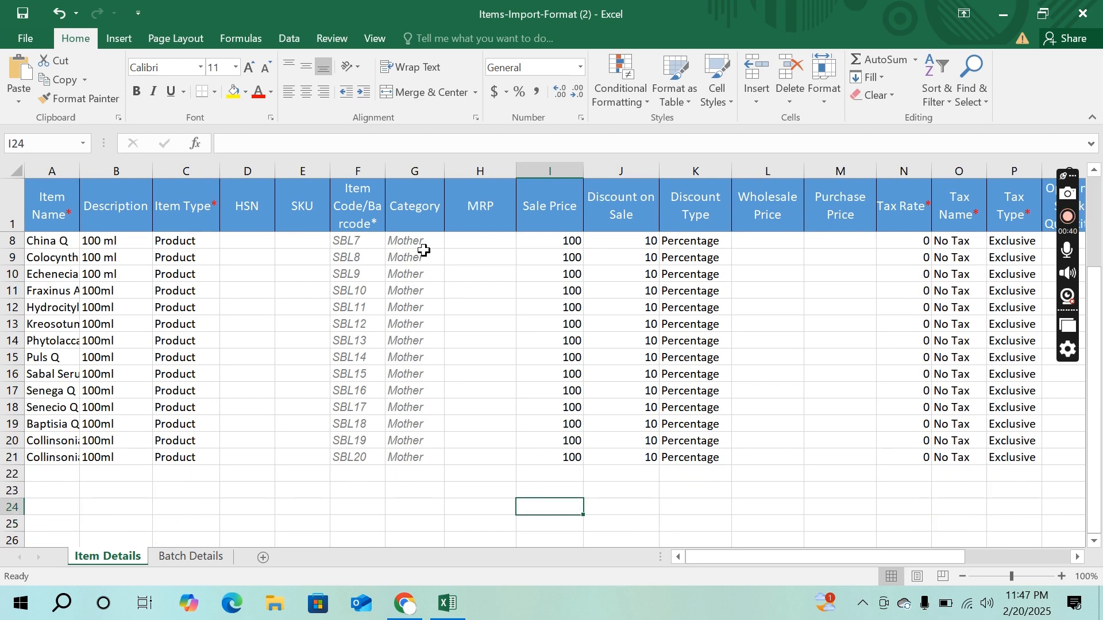
key("ctrl+Up")
key("ctrl+Up")
Step: Review the Discount on Sale values for the first six items
key("Right")
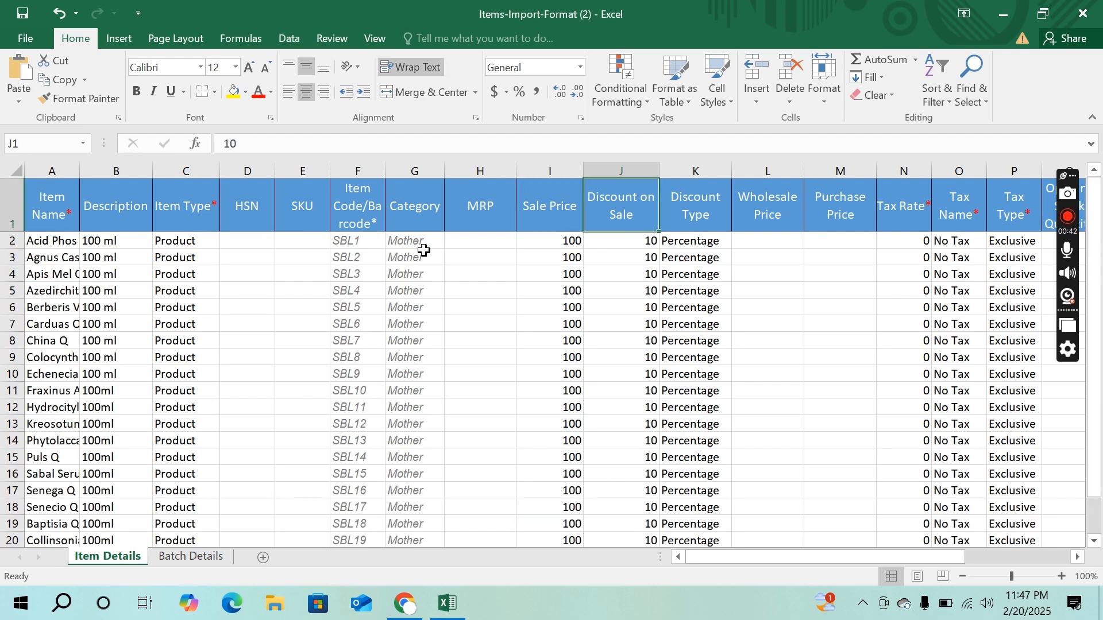
key("Down")
key("Down")
key("Down")
key("Down")
key("Down")
key("Down")
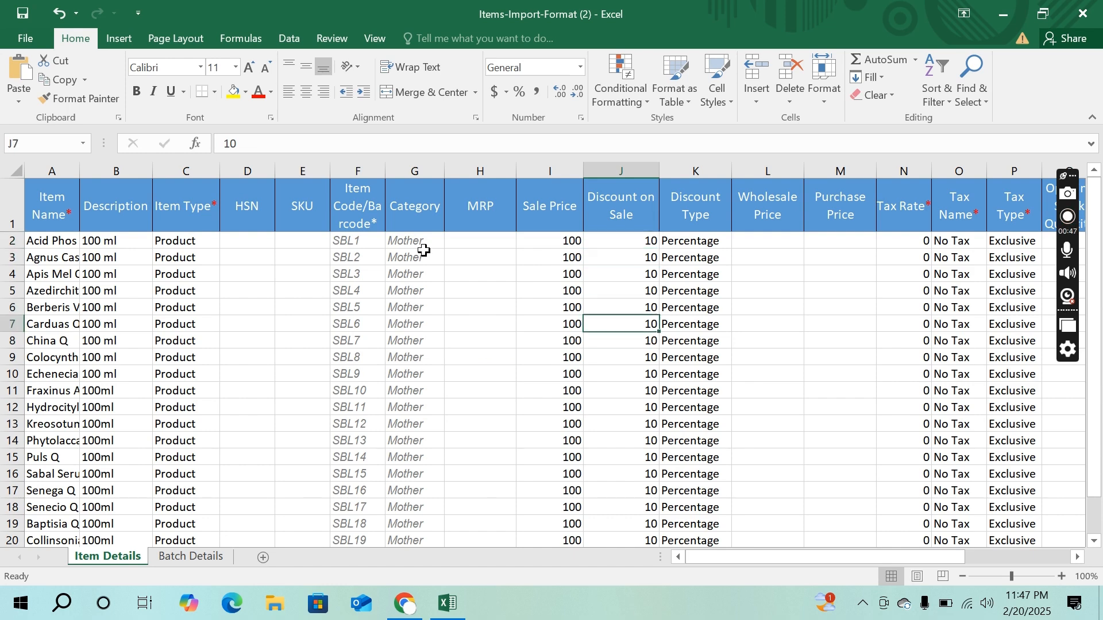
key("Up")
key("Up")
key("Up")
key("Up")
key("Up")
Step: Compare the Discount Type entries with the Discount on Sale values for the first items
key("Right")
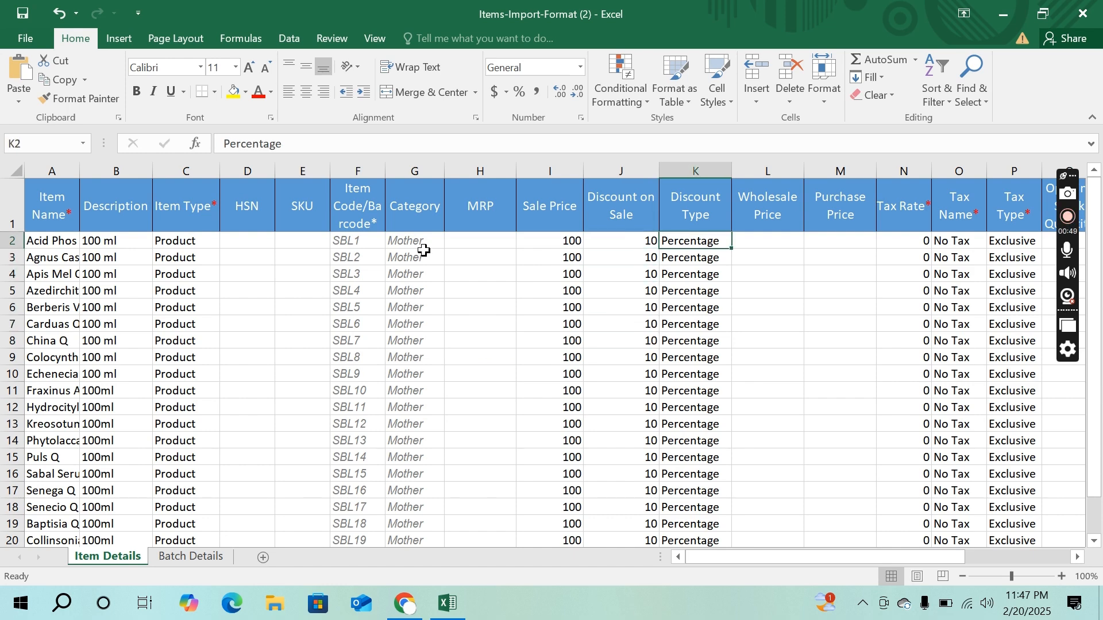
key("Left")
key("Right")
key("Down")
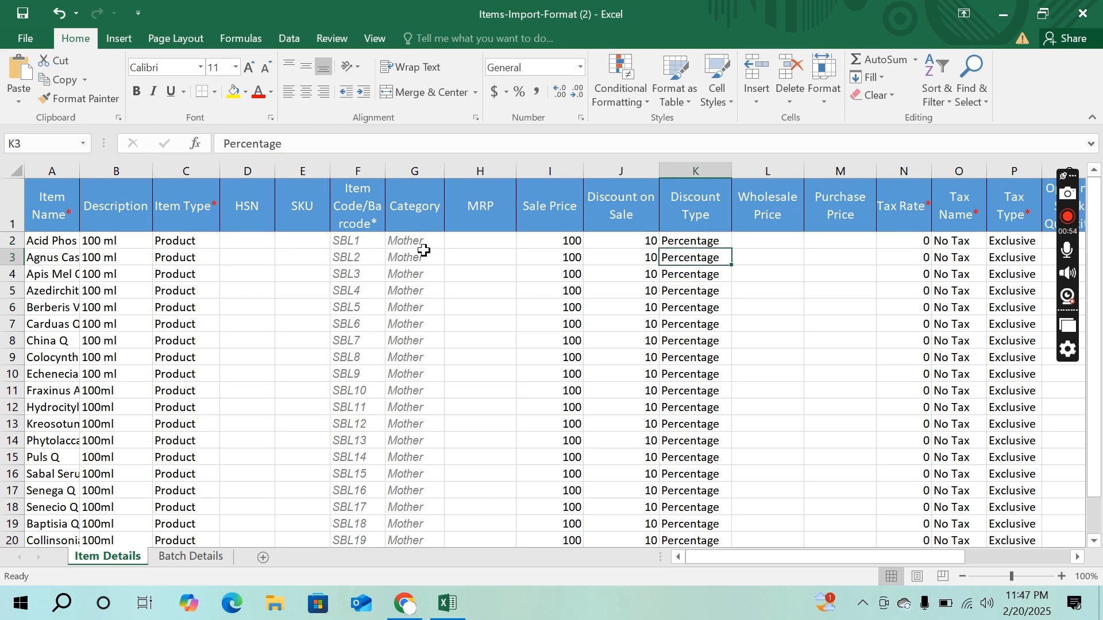
key("Up")
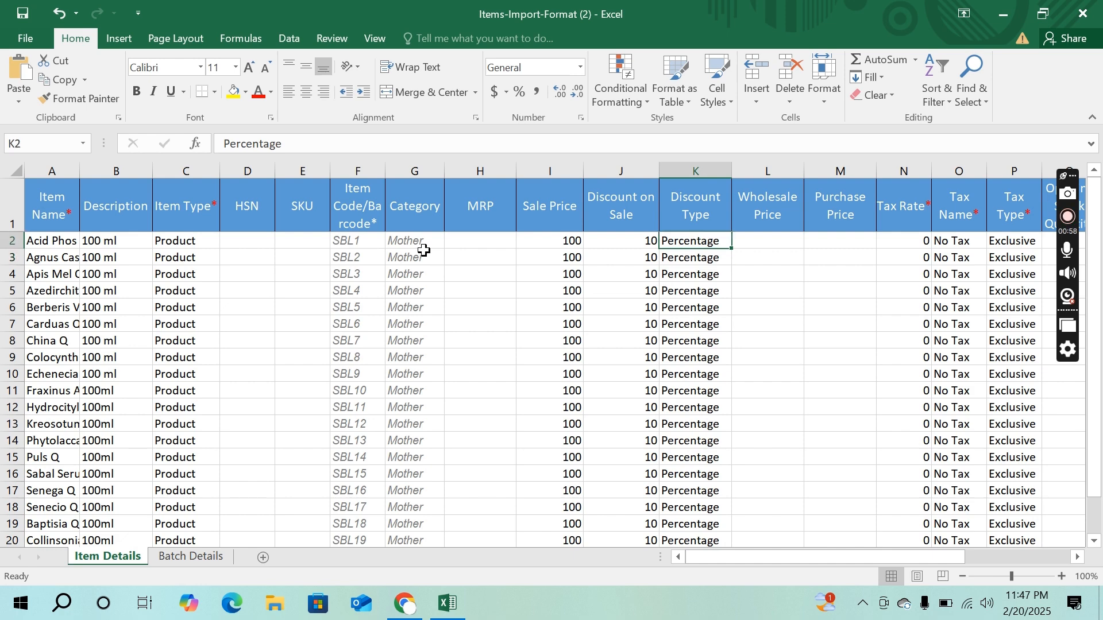
key("Left")
key("Right")
Step: Examine the wholesale price, purchase price, tax rate, tax name and tax type columns for the first items
key("Right")
key("Right")
key("Right")
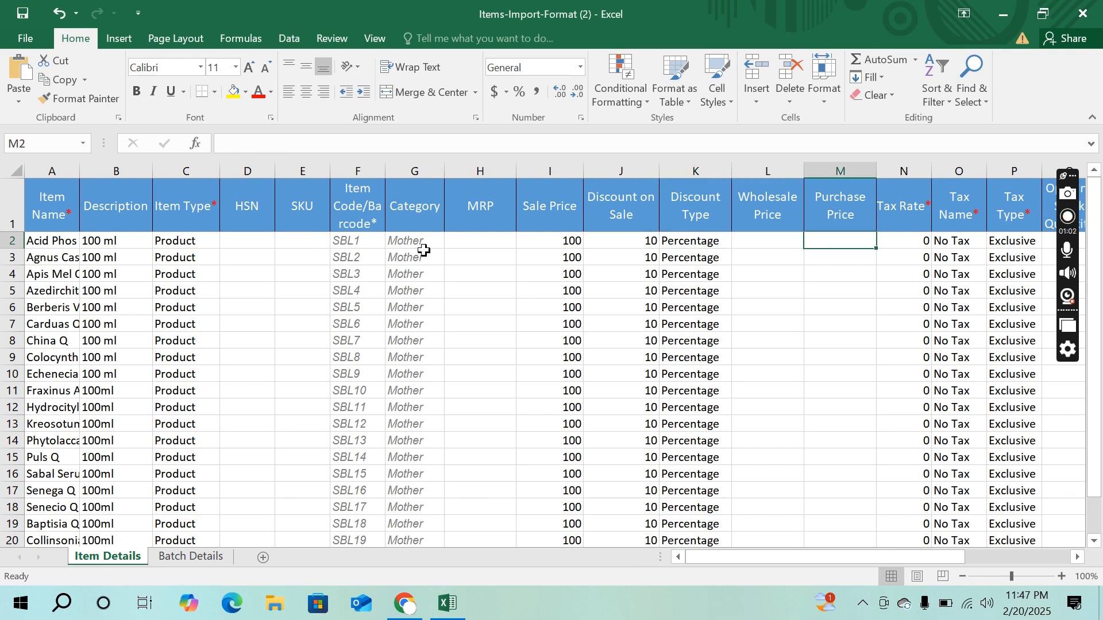
key("Down")
key("Down")
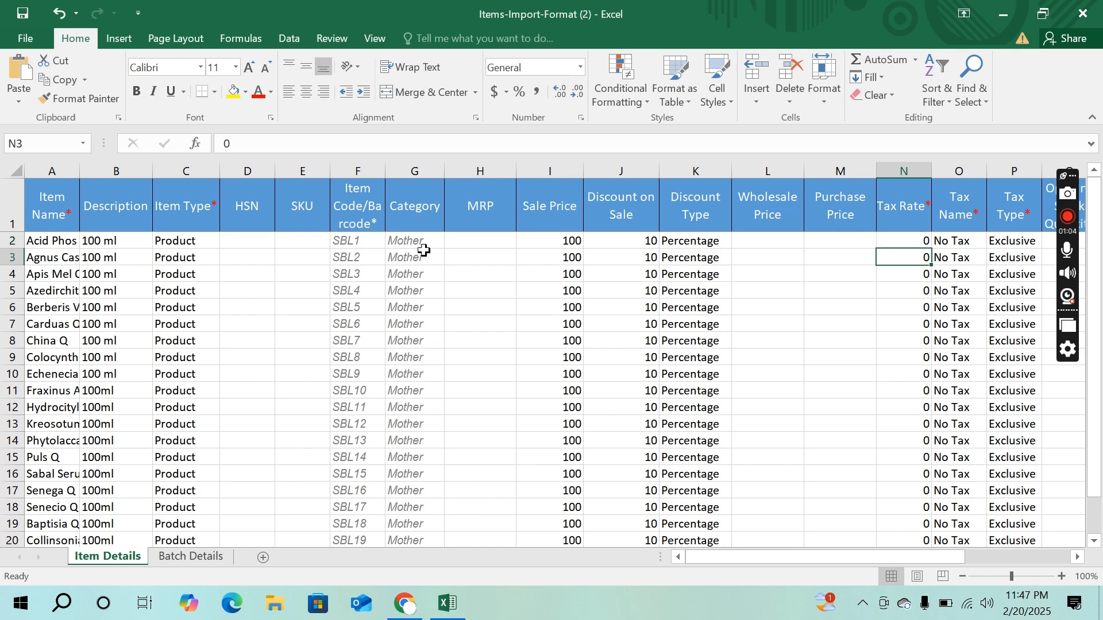
key("Up")
key("Up")
key("Right")
key("Right")
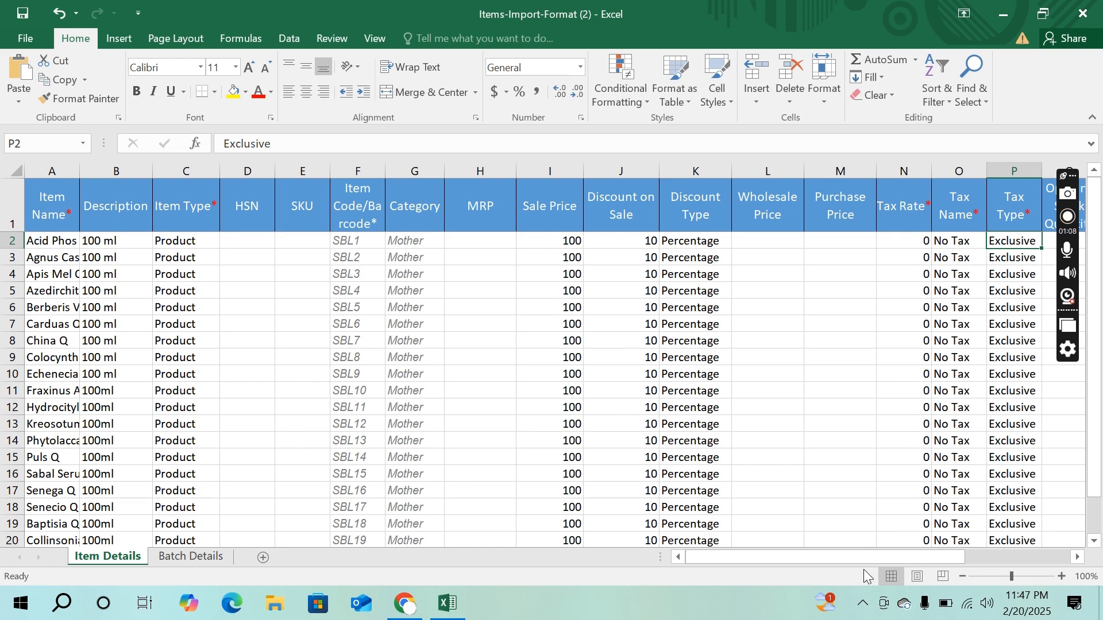
Step: Examine the Opening Stock Quantity values of the first items
left_click_drag(884, 559, 1005, 564)
left_click(717, 239)
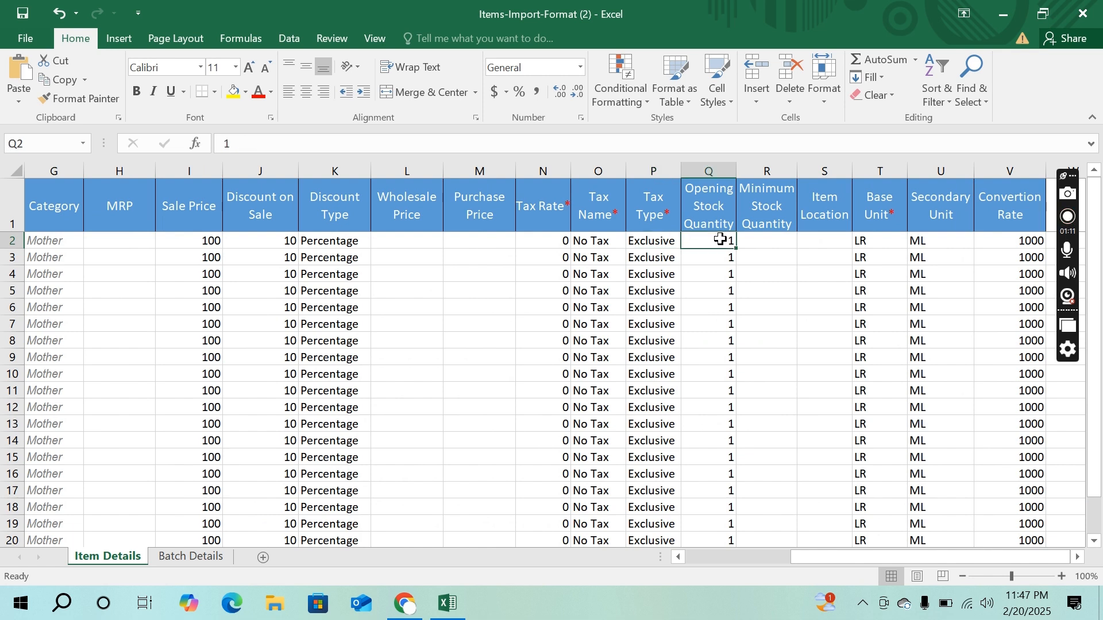
key("Down")
key("Down")
key("Down")
key("Down")
key("Down")
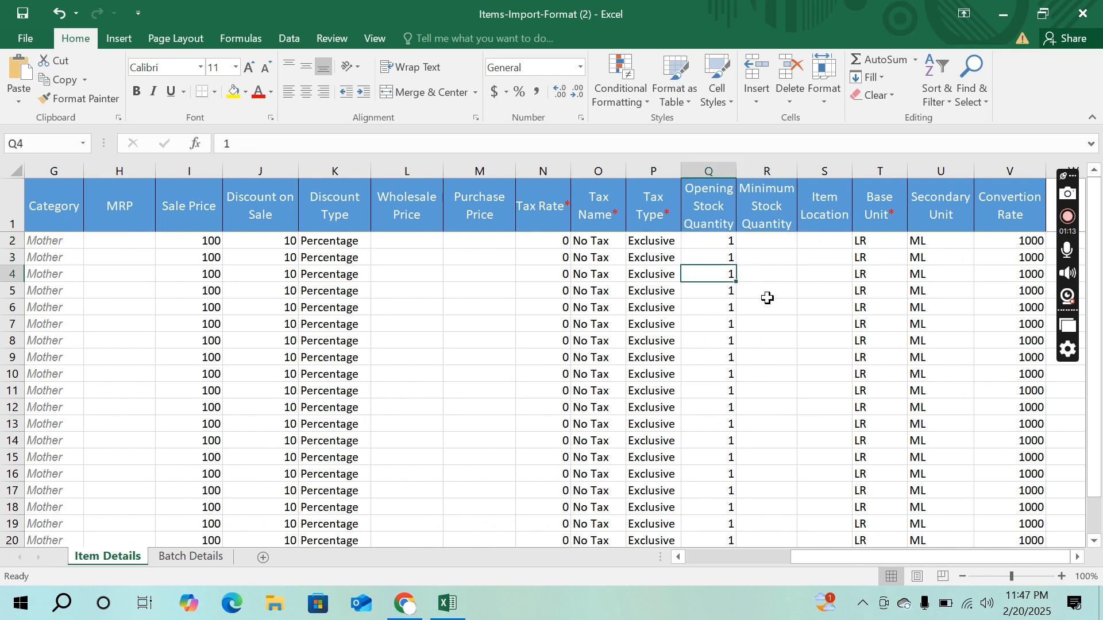
key("Up")
key("Up")
key("Up")
key("Up")
key("Up")
key("Down")
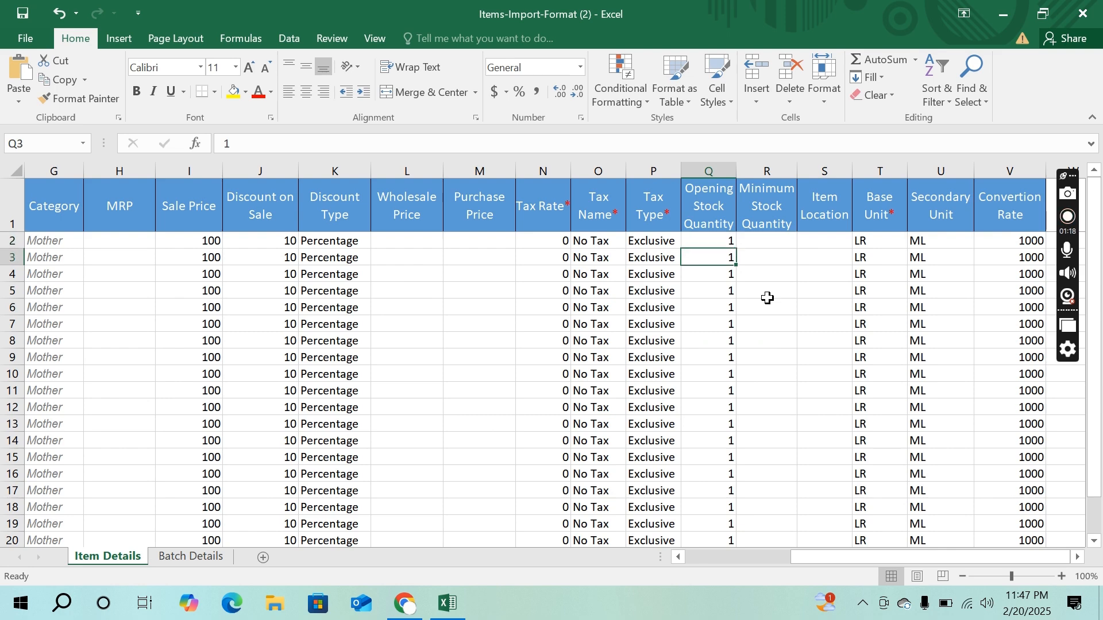
key("Up")
key("Down")
Step: Inspect the full item name of the first product in cell A2
key("ctrl+Home")
left_click(58, 241)
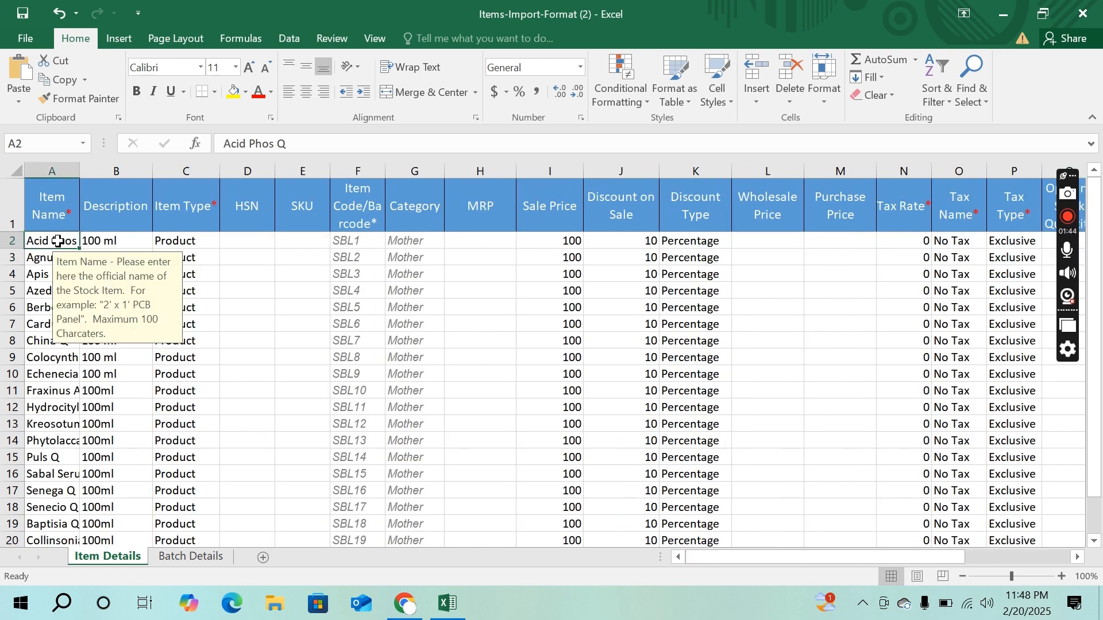
left_click(276, 143)
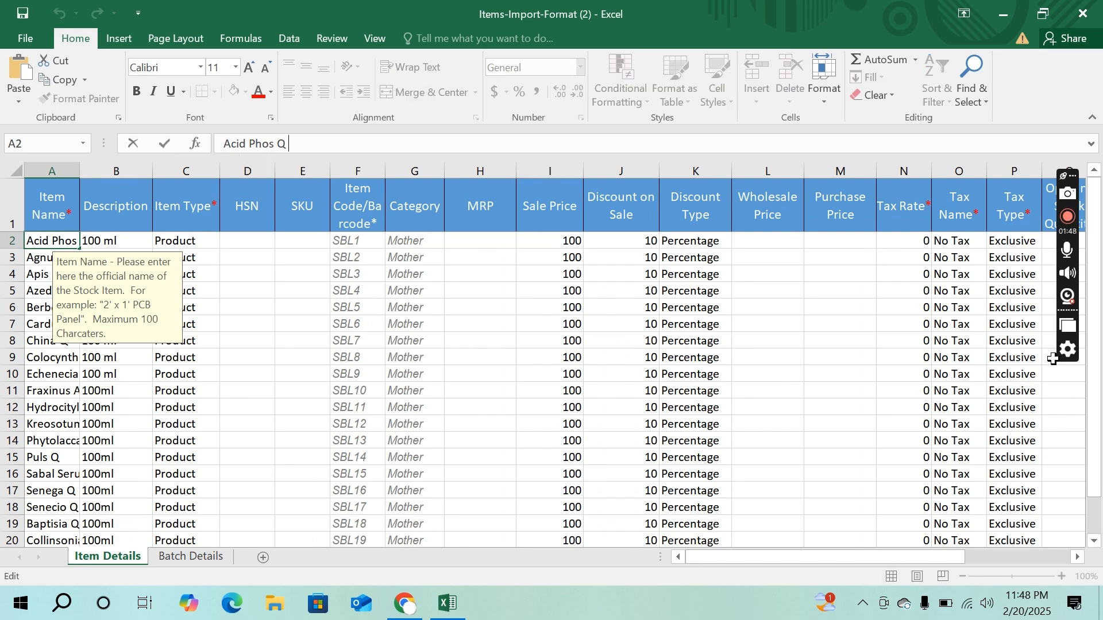
Step: Examine the opening stock, base unit, secondary unit and conversion rate columns against the item names
scroll(822, 308, "right", 8)
left_click(358, 313)
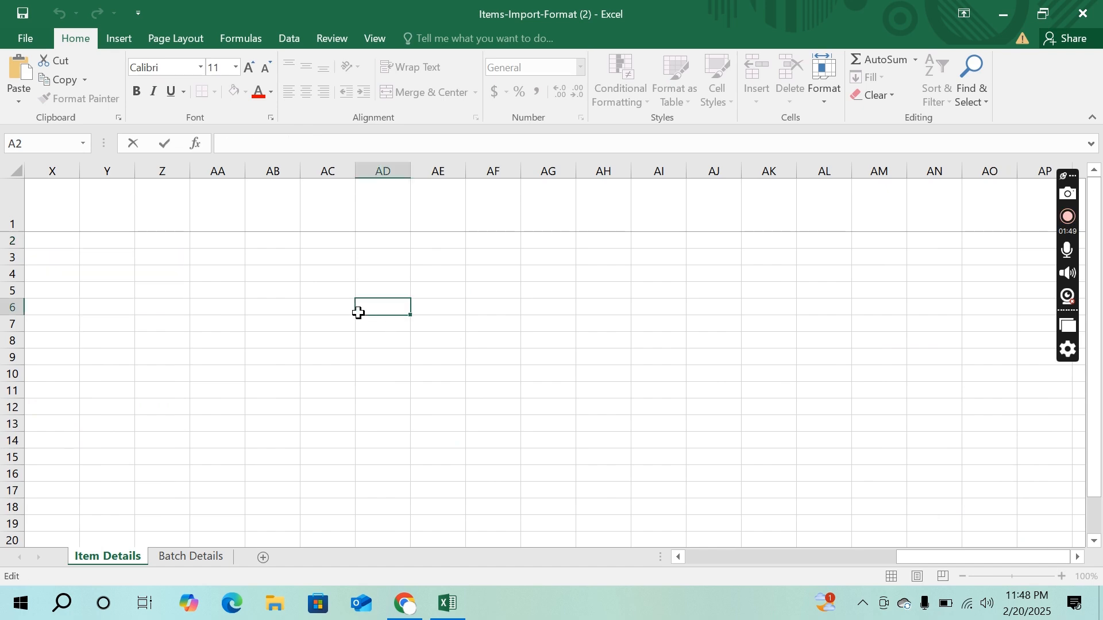
key("ctrl+Left")
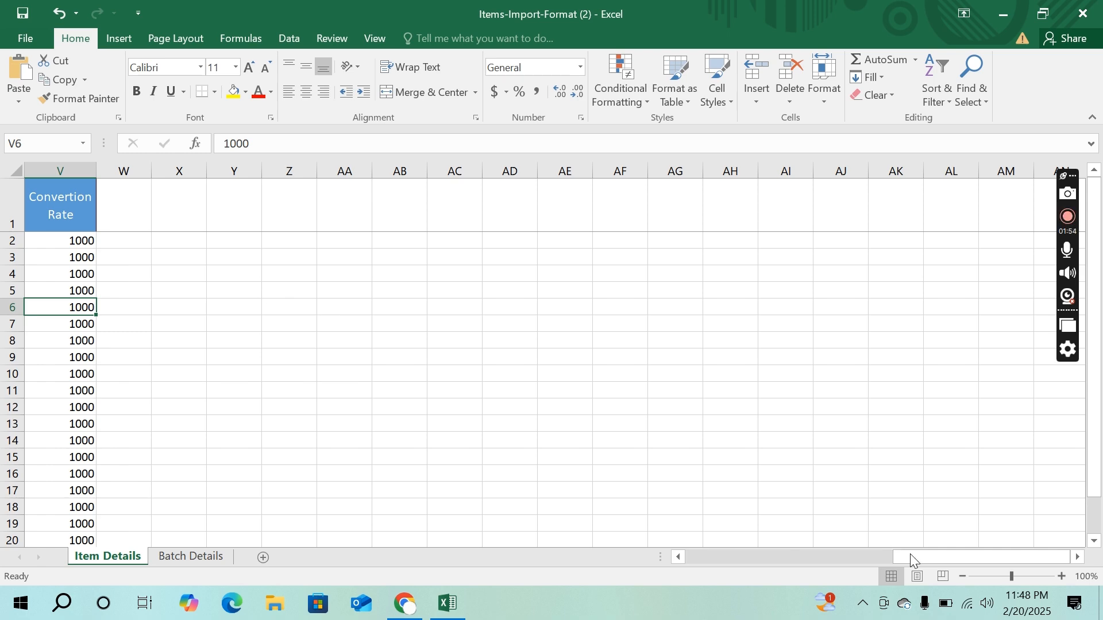
left_click_drag(909, 556, 818, 556)
left_click(294, 242)
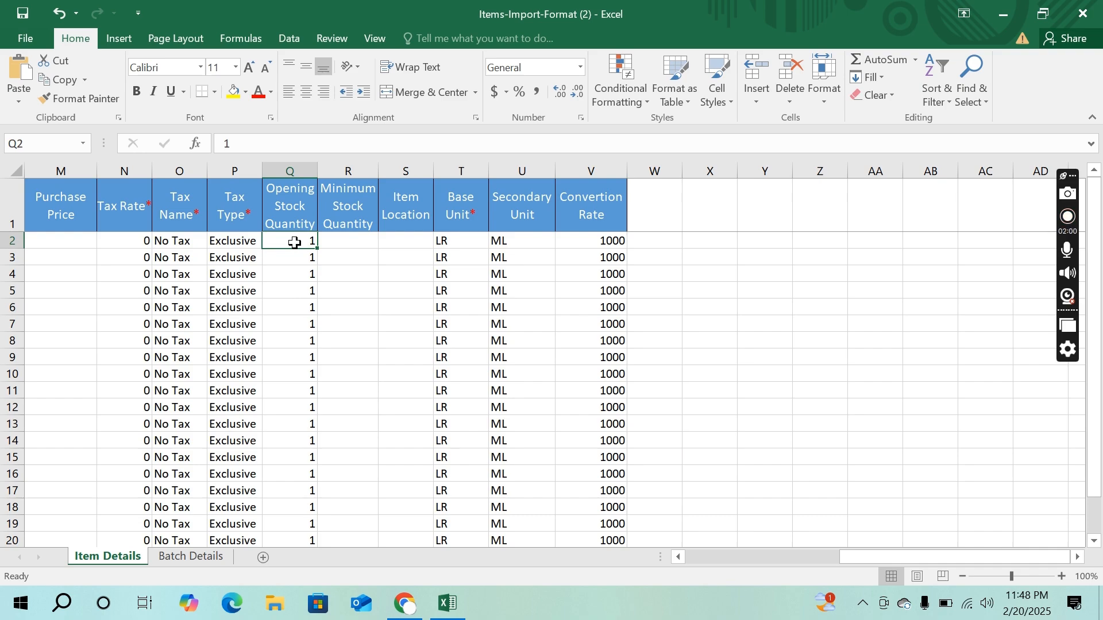
scroll(294, 243, "left", 4)
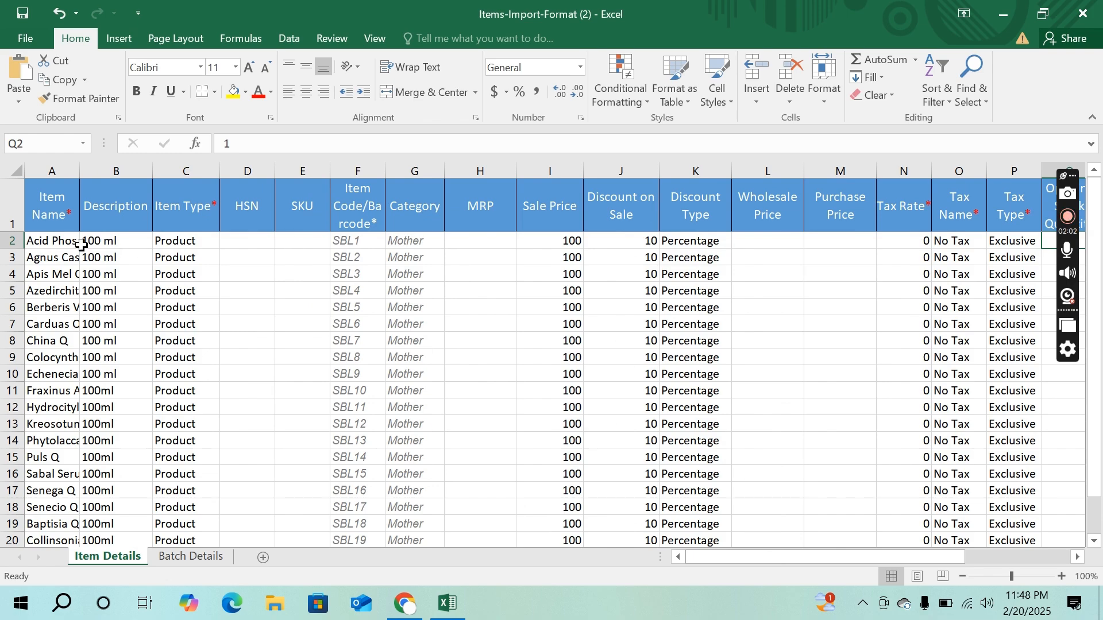
scroll(559, 252, "right", 1)
scroll(558, 251, "right", 6)
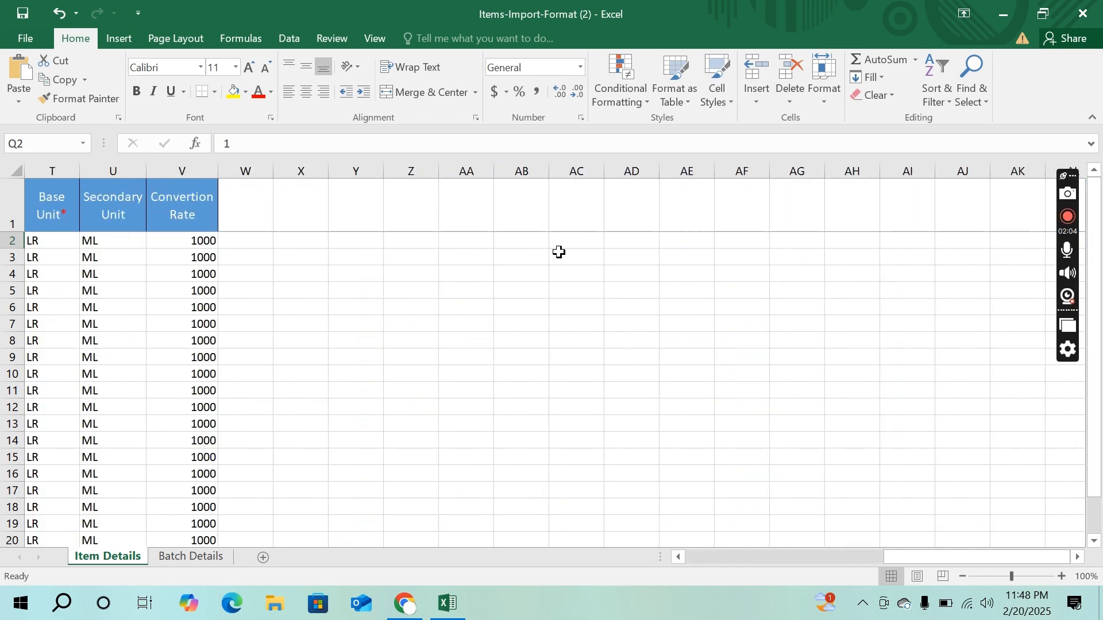
scroll(558, 251, "left", 5)
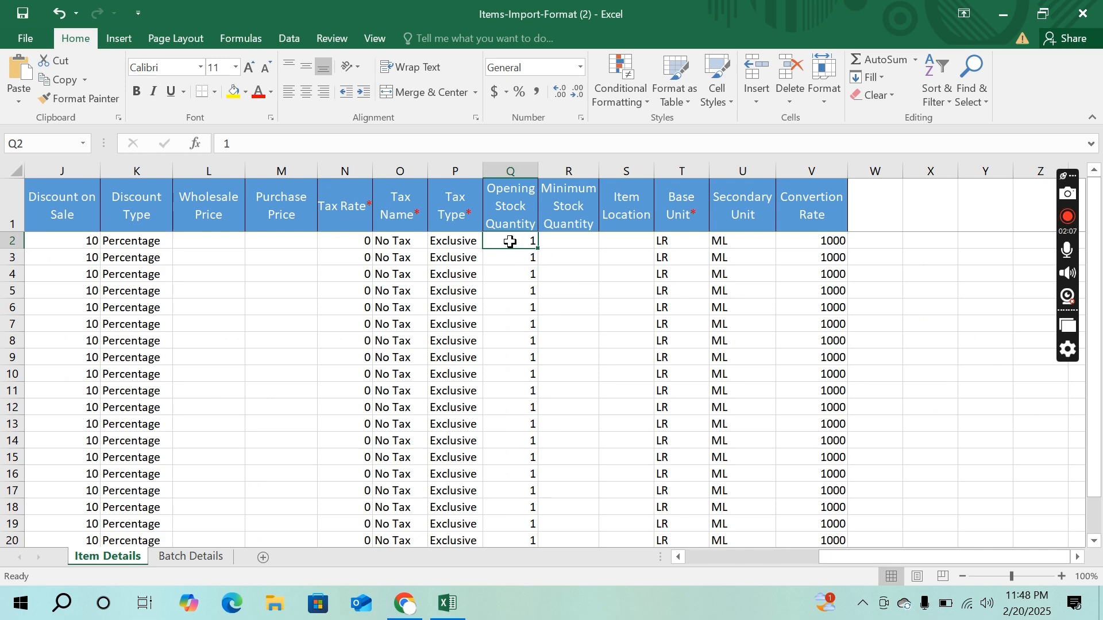
Step: Select the opening stock quantities in Q2:Q15 and look through the rows below the item list
left_click_drag(517, 241, 530, 467)
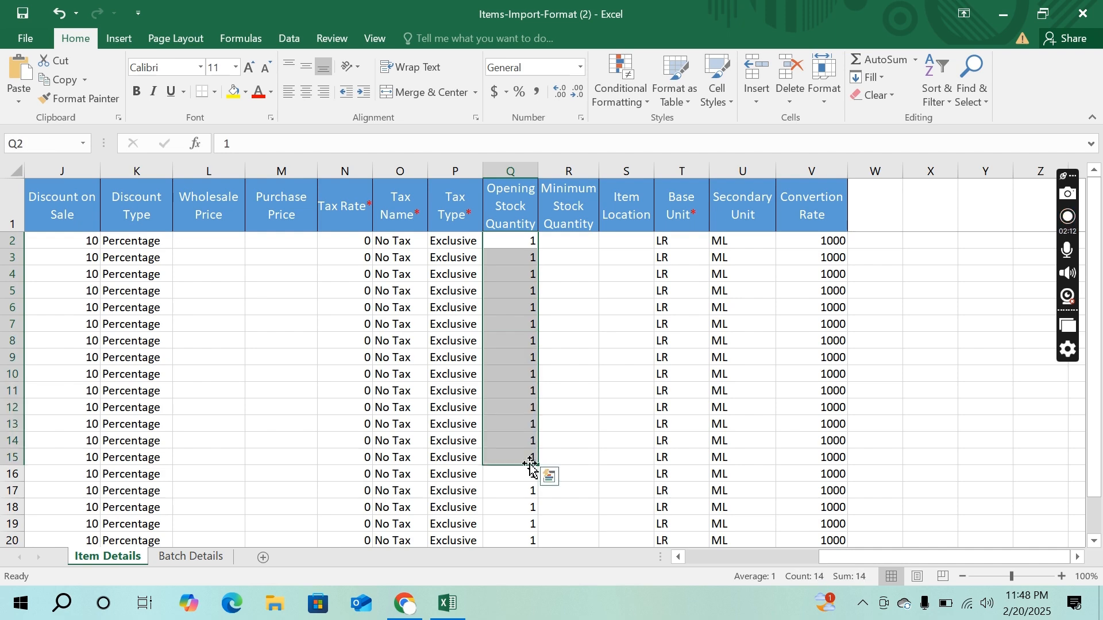
scroll(525, 466, "down", 20)
scroll(524, 466, "left", 3)
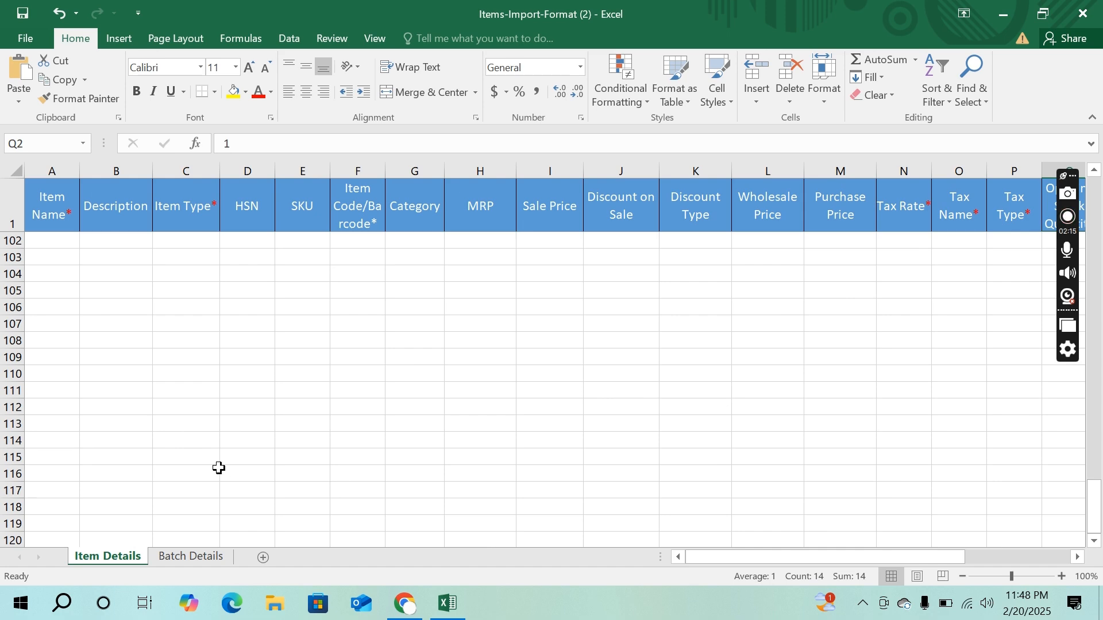
scroll(218, 467, "up", 20)
Step: Check the tax rate, opening stock, item location, unit and conversion rate entries in the middle rows of the list
left_click(905, 352)
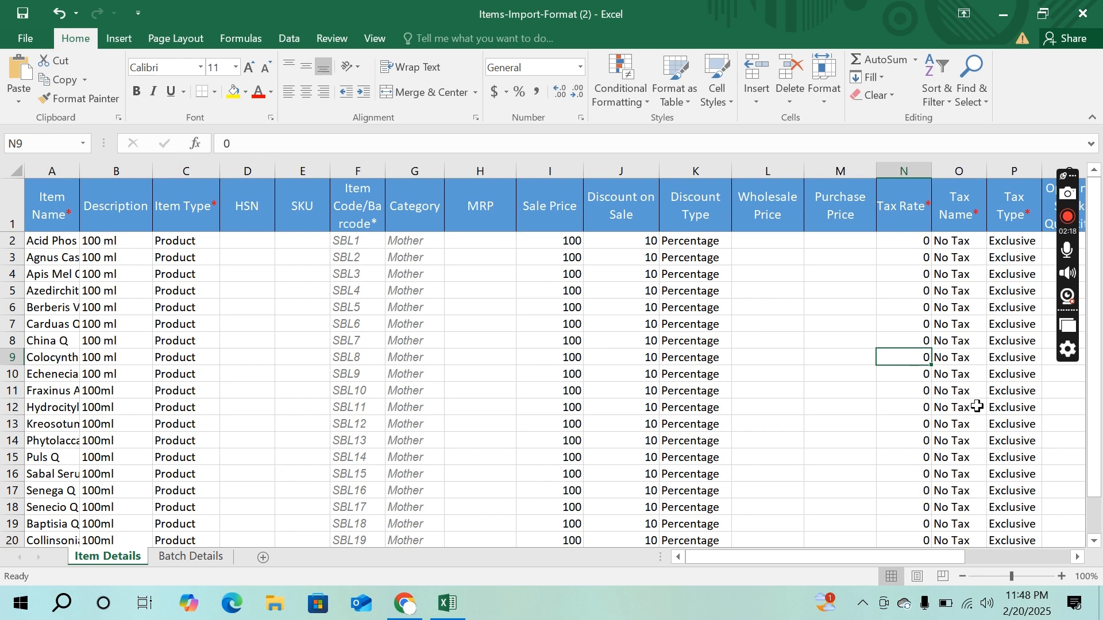
scroll(977, 406, "right", 1)
left_click(1011, 385)
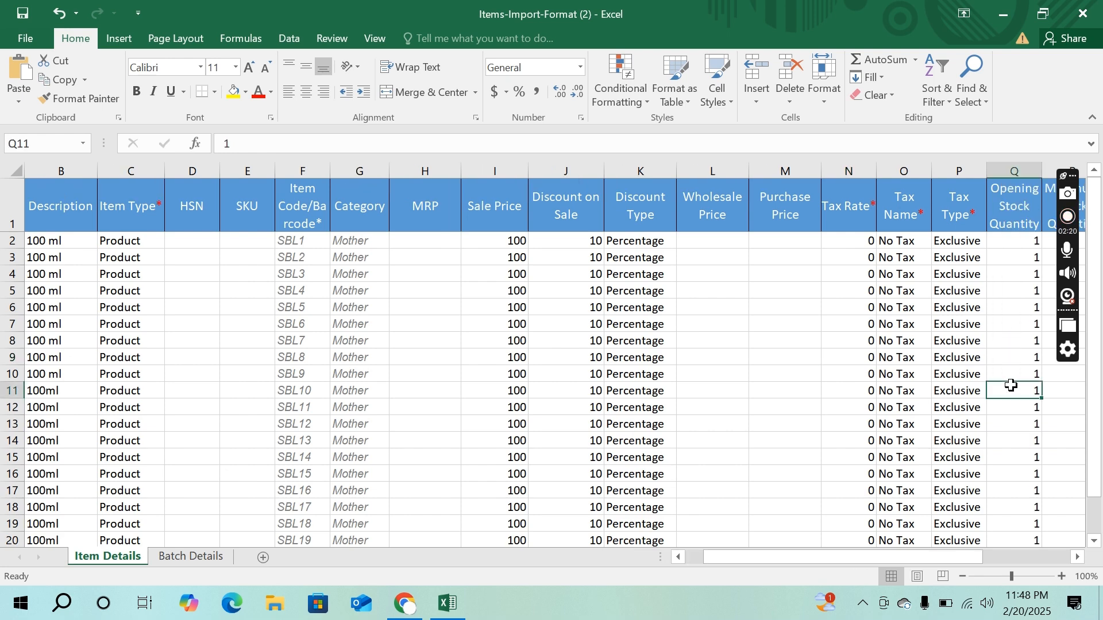
key("Right")
key("Right")
key("Right")
key("Right")
key("Right")
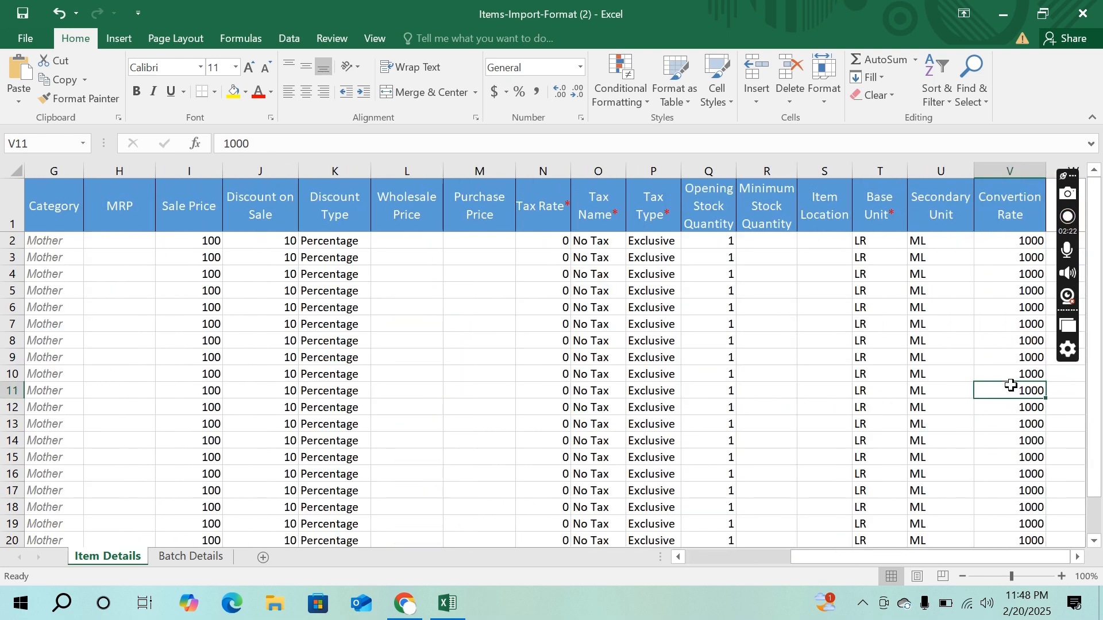
key("Left")
key("Left")
key("Left")
key("Up")
key("Up")
key("Up")
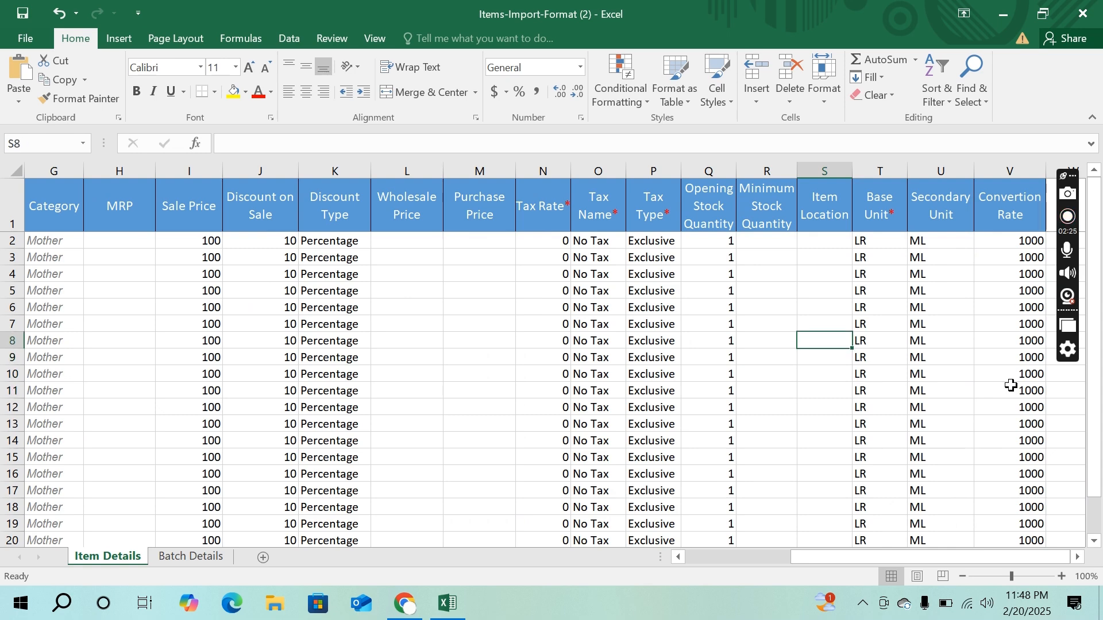
Step: Review the item location and base unit entries of the first products in columns S and T
key("Left")
key("Up")
key("Up")
key("Up")
key("Up")
key("Up")
key("Up")
key("Right")
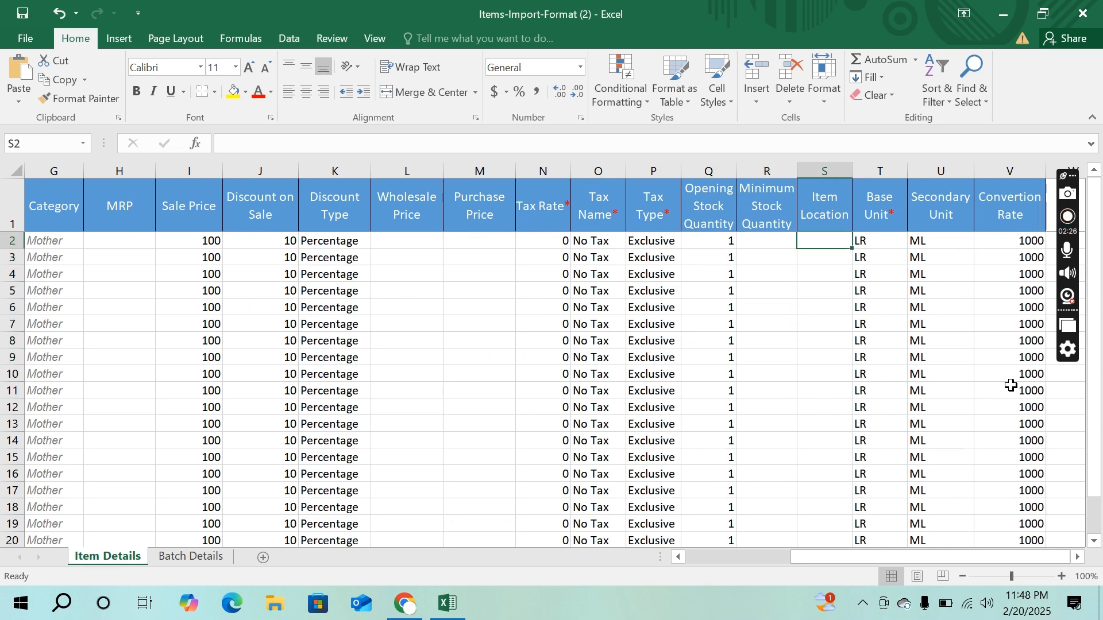
key("Down")
key("Right")
key("Up")
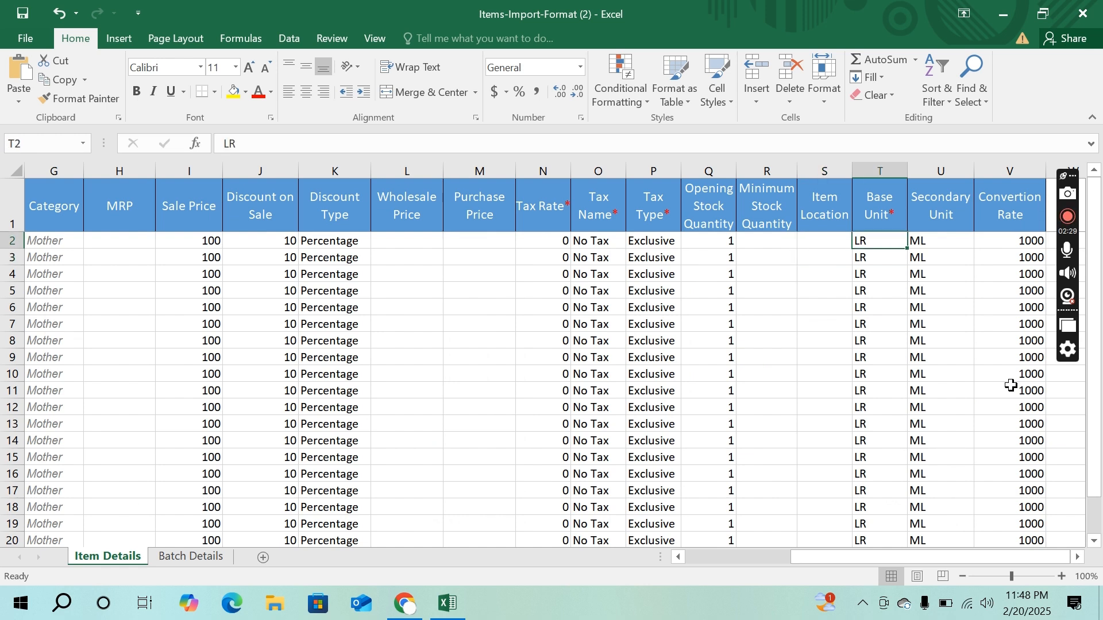
Step: Check the opening stock quantity column from Q3 down to the last filled row and return to Q3
key("Down")
key("Left")
key("Left")
key("Left")
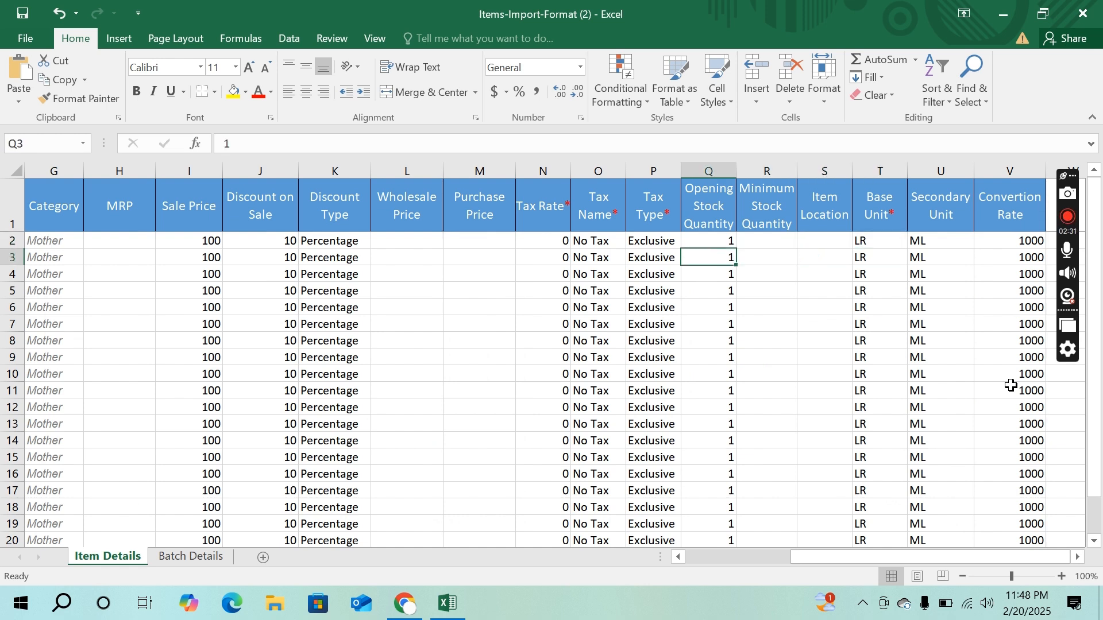
key("ctrl+Down")
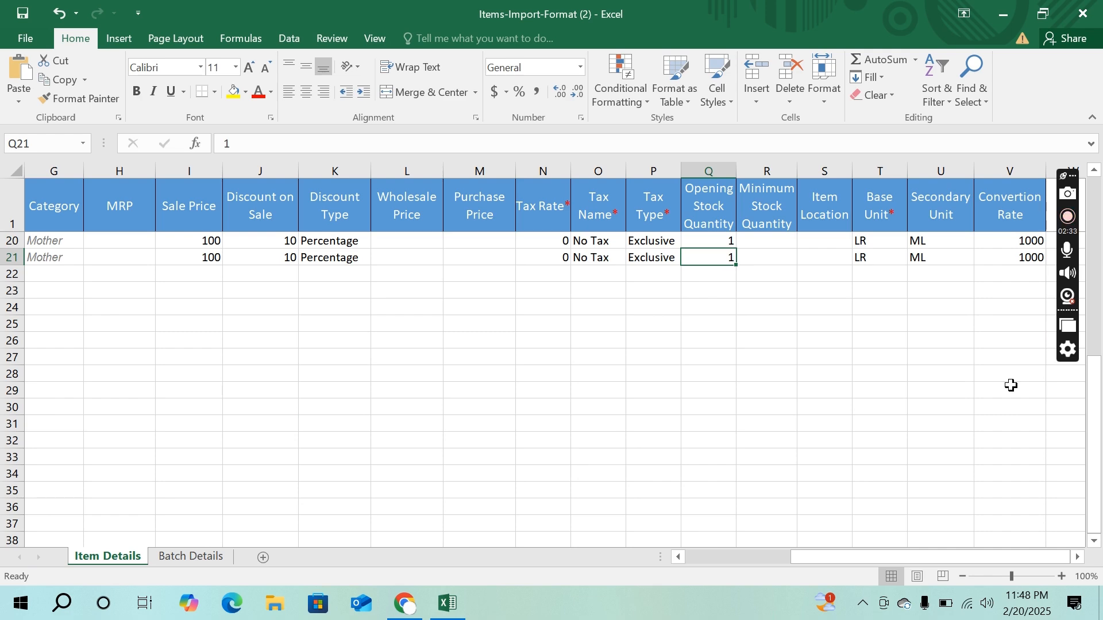
key("Page_Up")
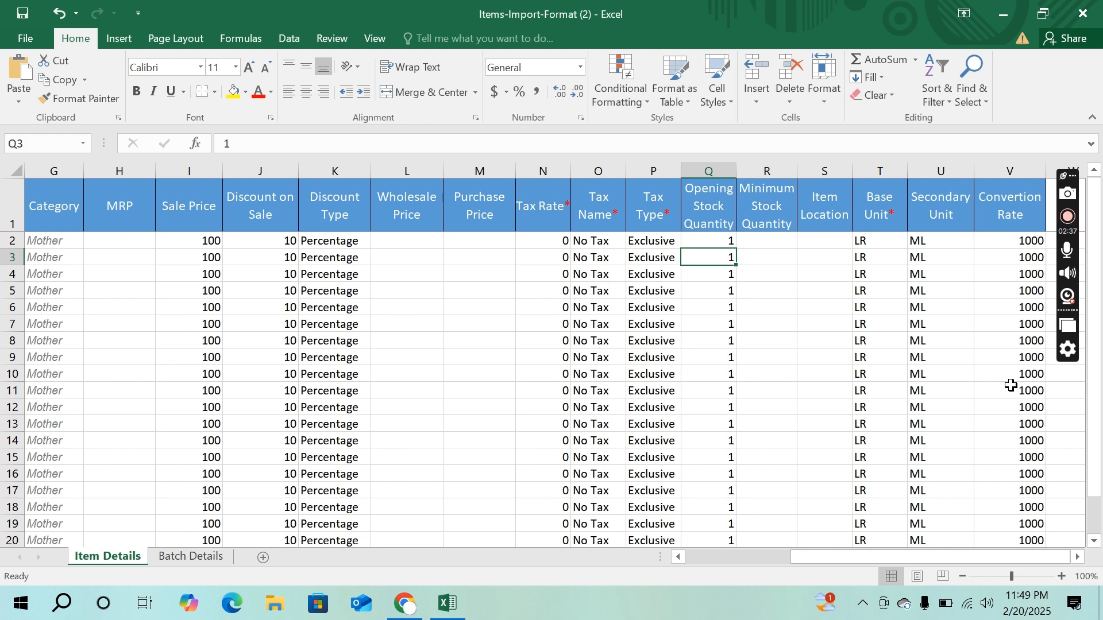
Step: Select Q3:T3 to compare the second product's opening stock quantity with its base unit
key("shift+Right")
key("shift+Right")
key("shift+Right")
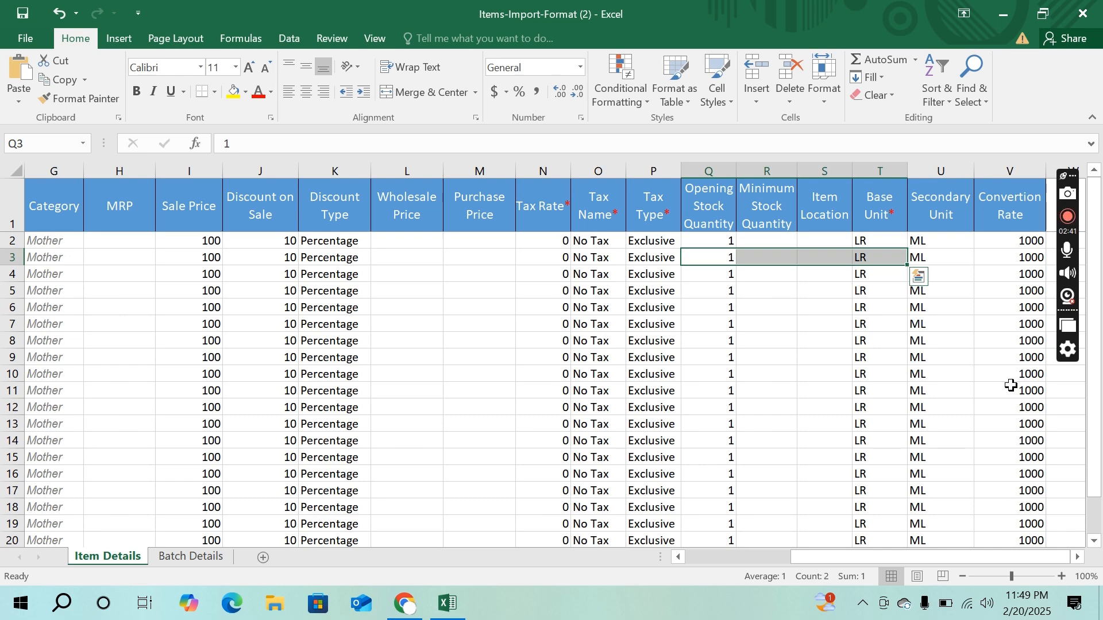
key("Left")
key("Right")
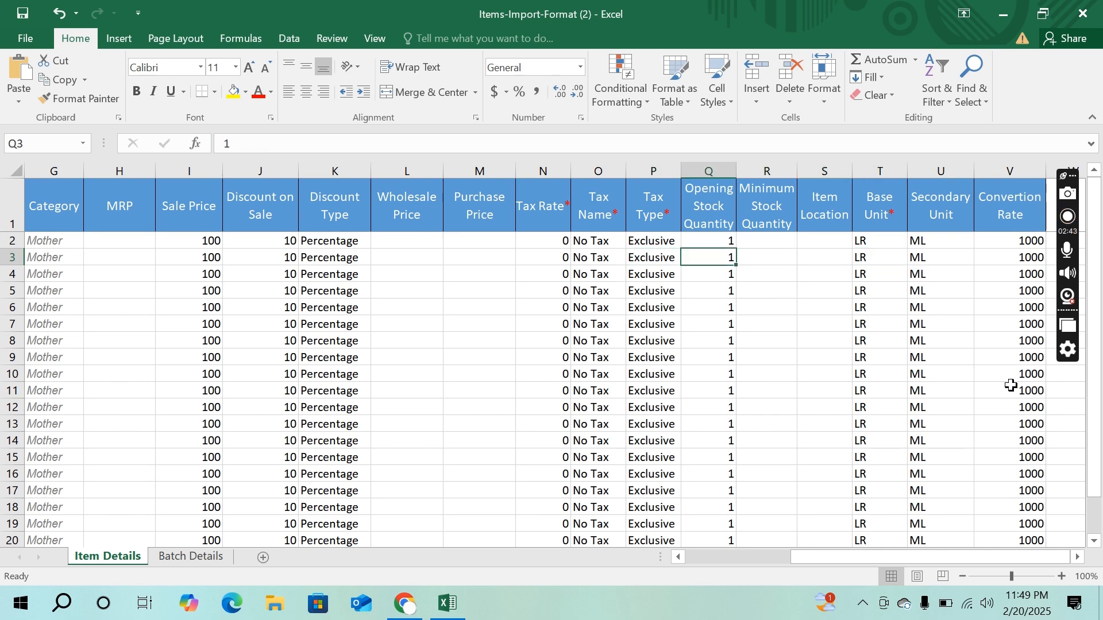
key("shift+Right")
key("shift+Right")
key("shift+Right")
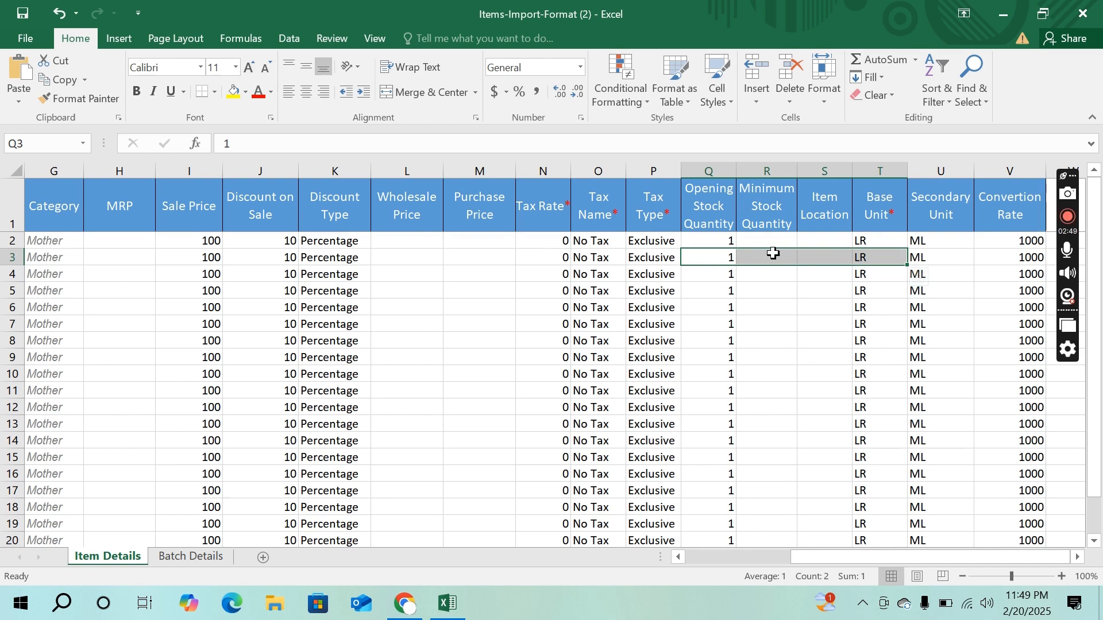
Step: Compare the base unit, secondary unit and conversion rate of the second product in row 3
left_click(890, 257)
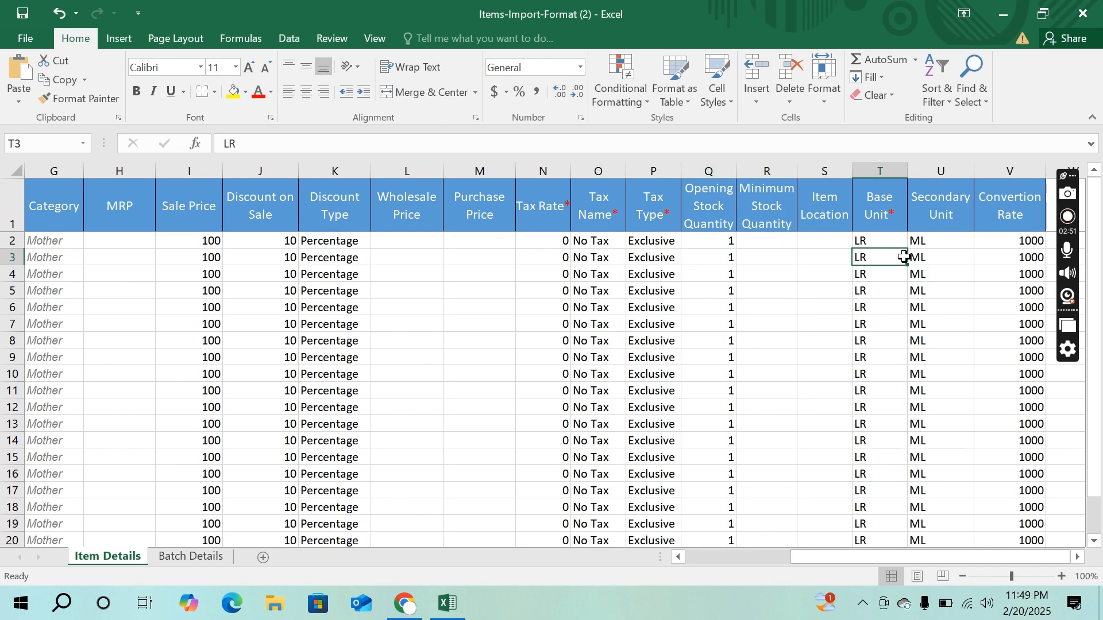
key("Right")
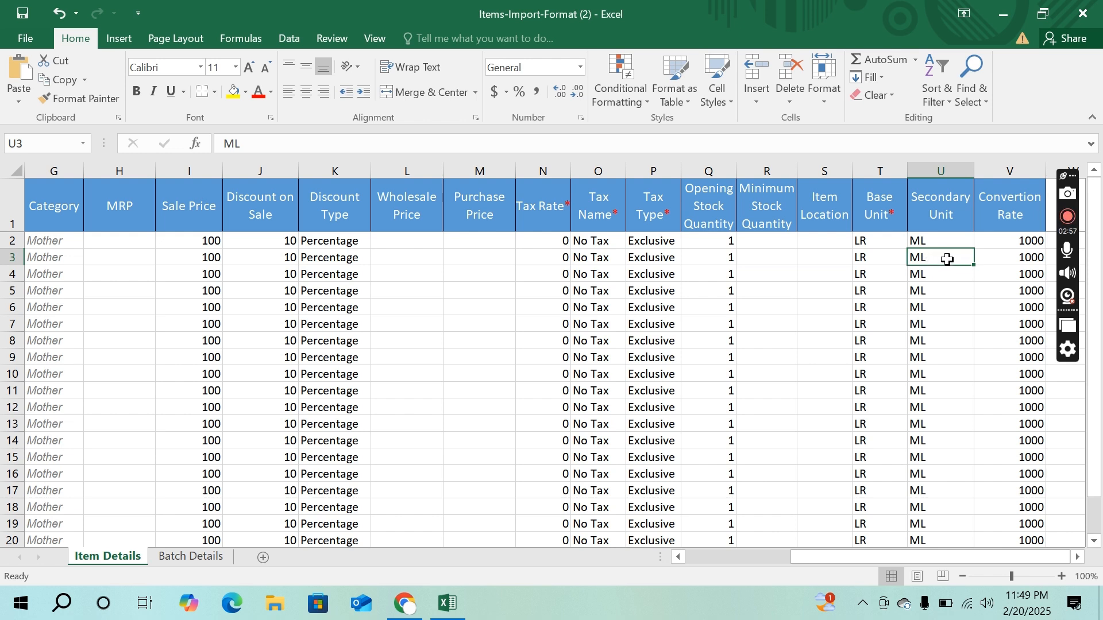
left_click(890, 256)
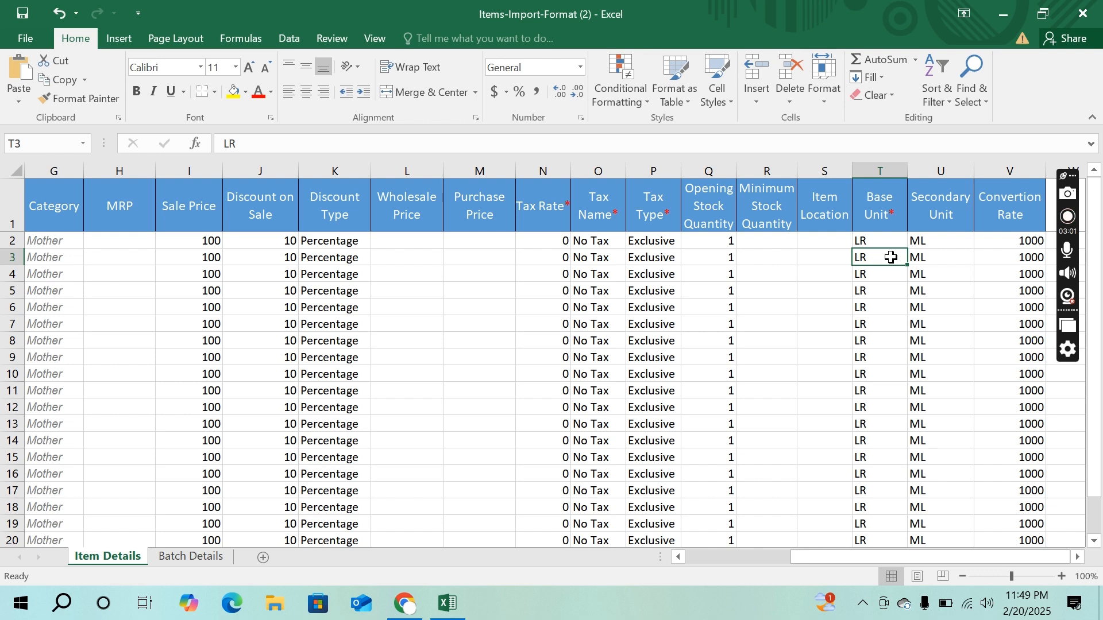
key("Right")
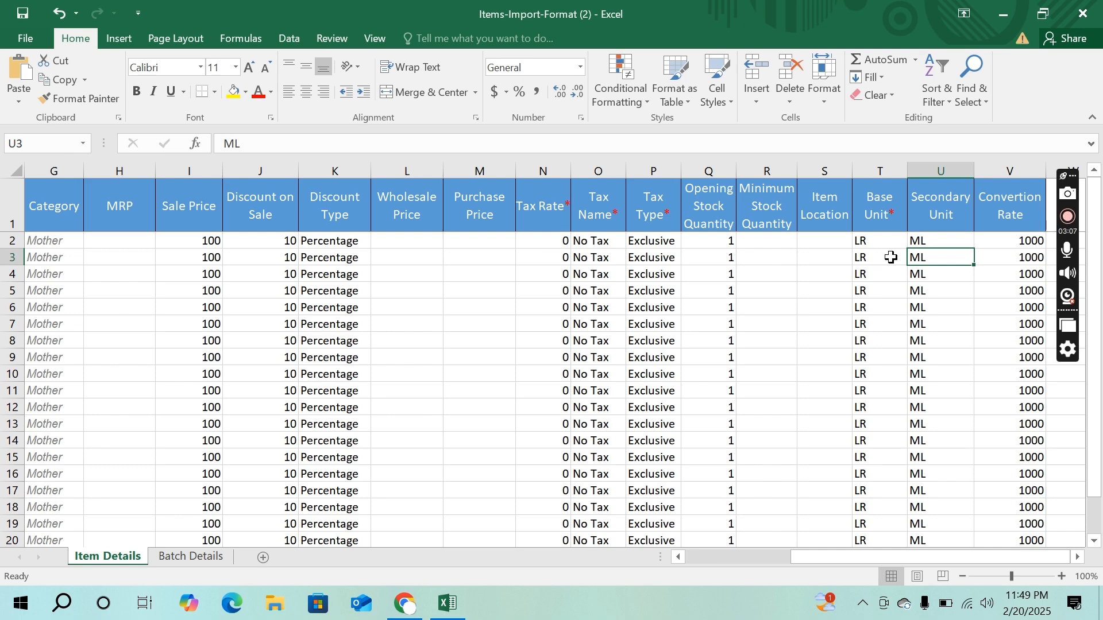
key("Right")
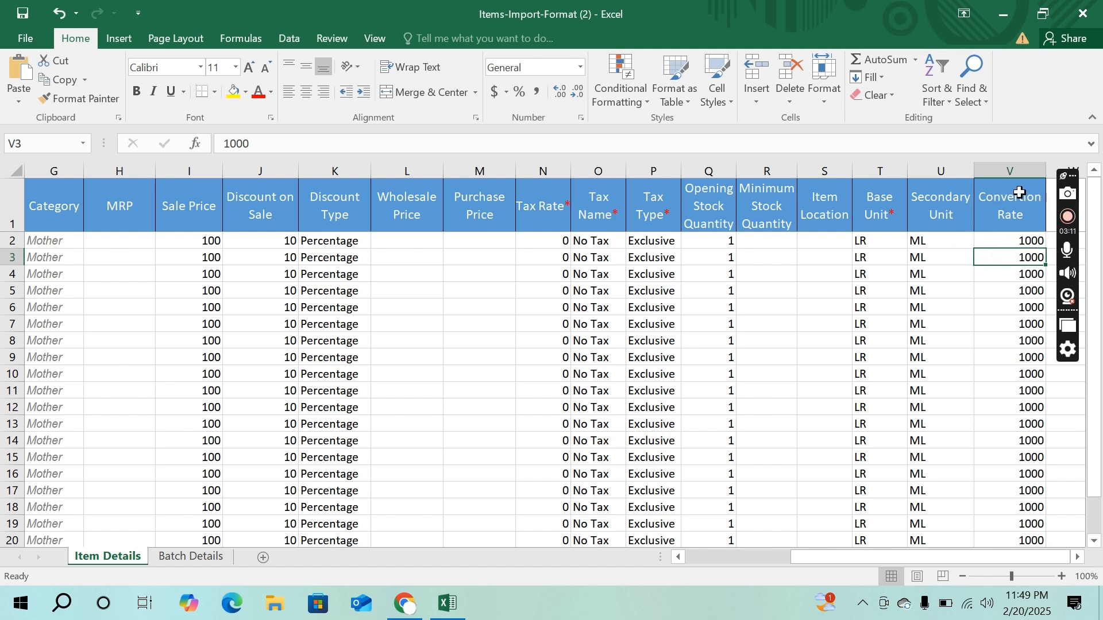
left_click(917, 257)
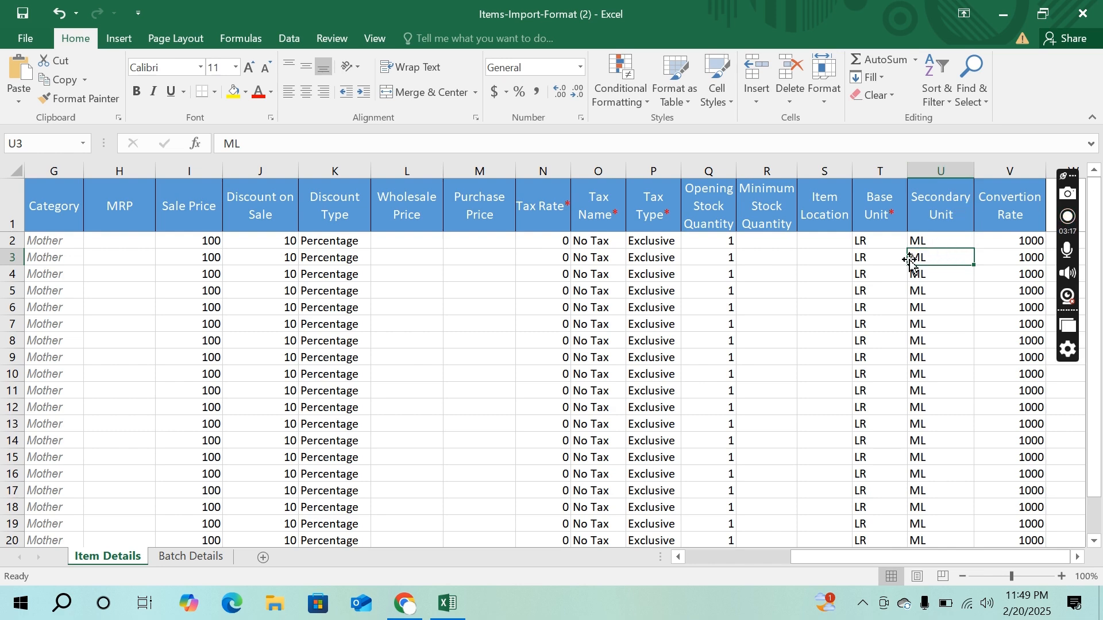
left_click(872, 258)
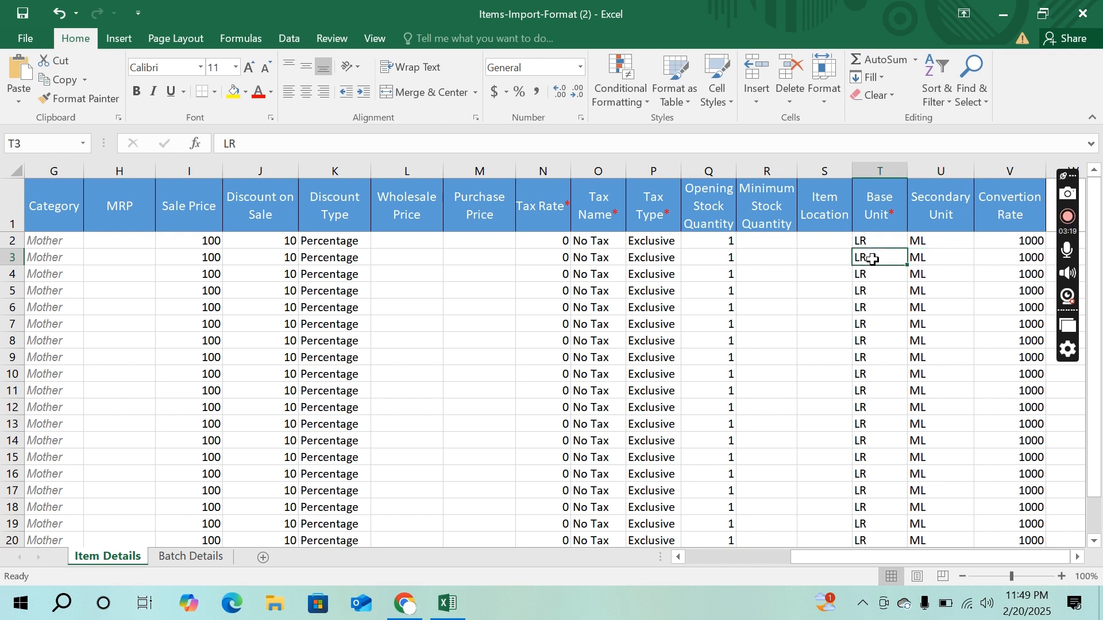
left_click(916, 256)
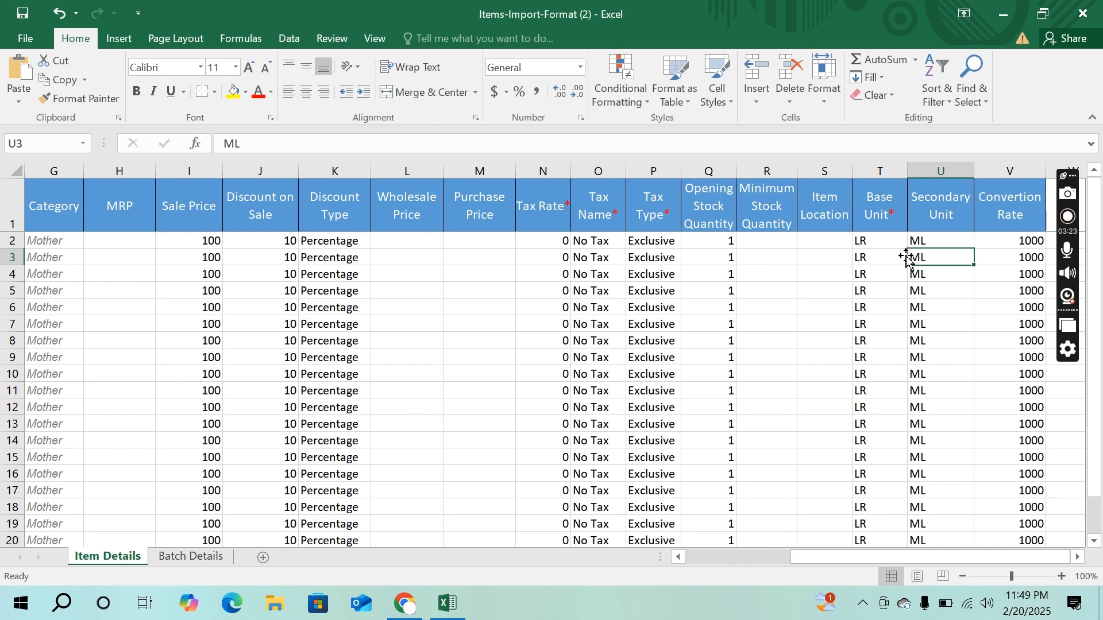
left_click(885, 256)
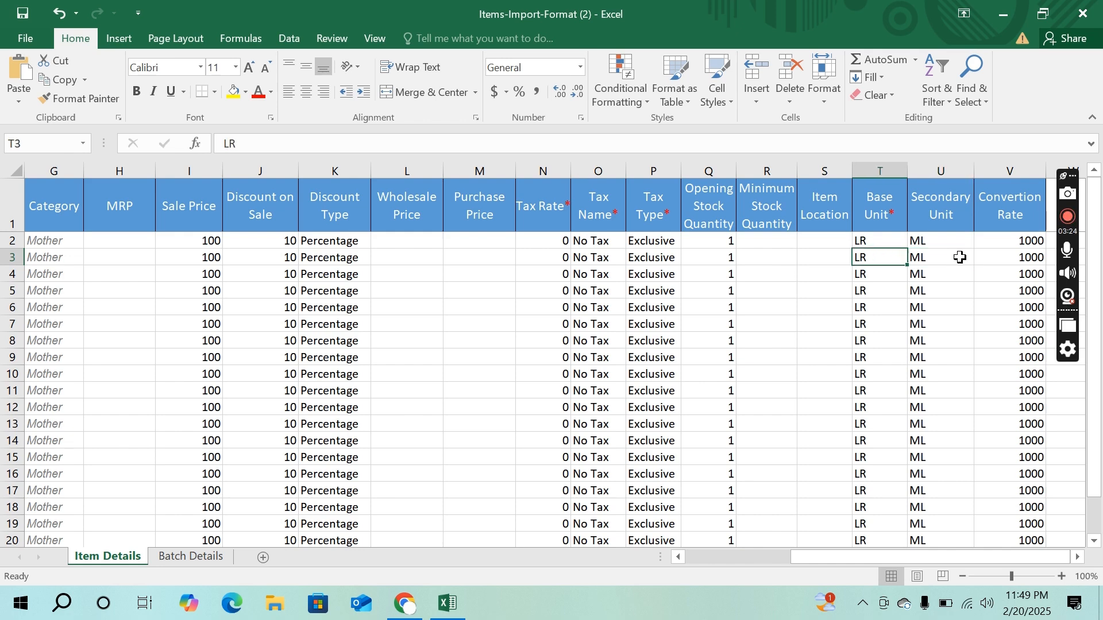
Step: Check the conversion rates in column V against the base and secondary units of the first products
left_click(1019, 259)
mouse_move(1017, 265)
left_mouse_down()
mouse_move(1013, 347)
mouse_move(1020, 265)
left_mouse_up()
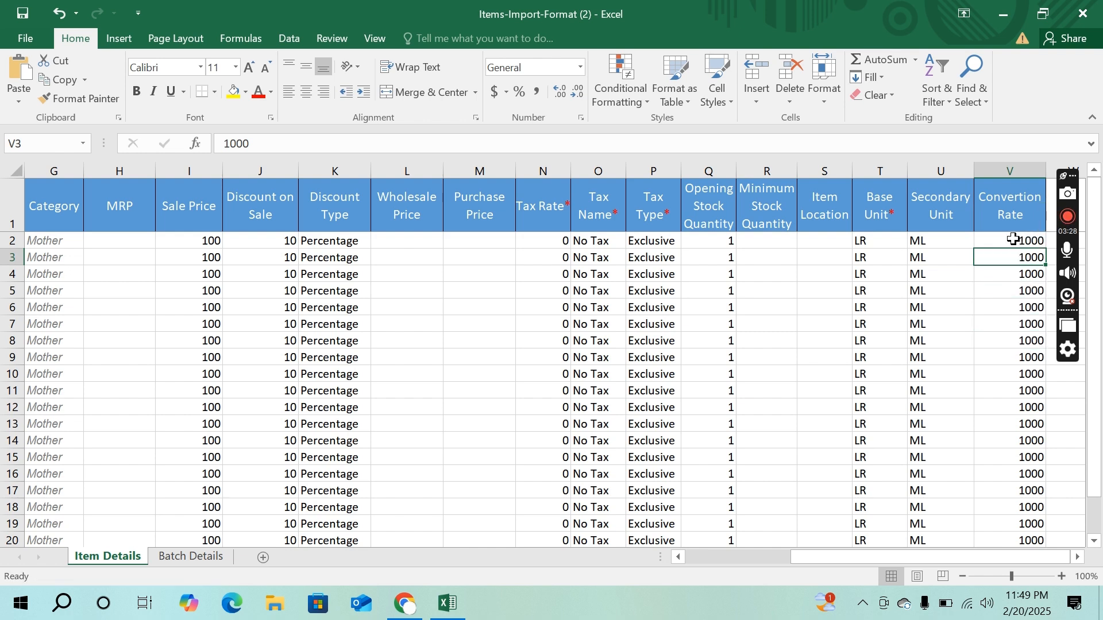
left_click(1025, 241)
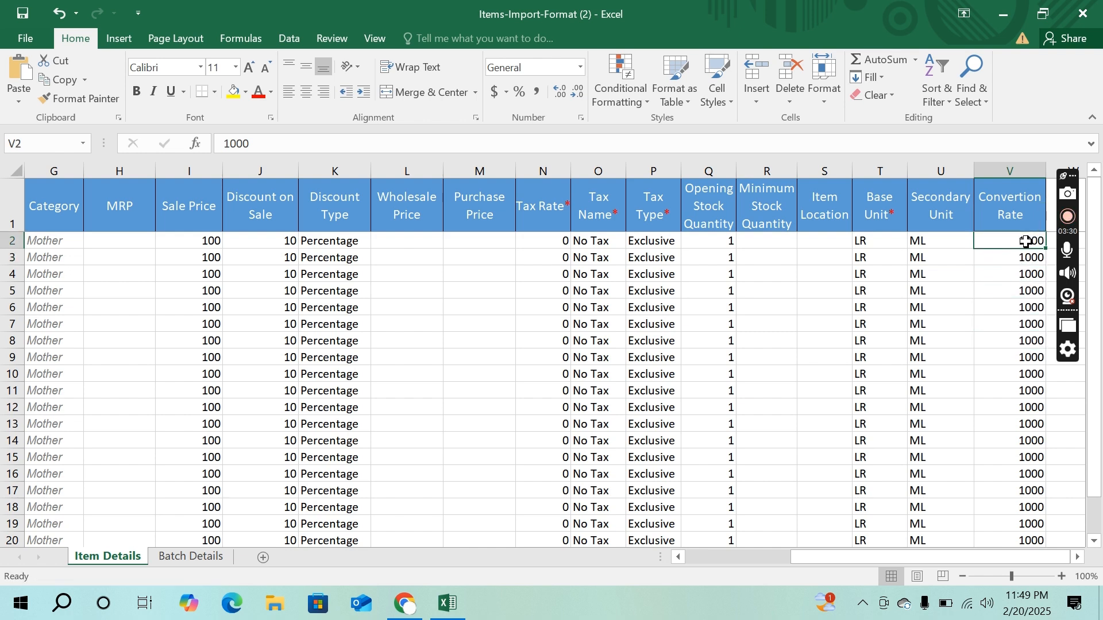
left_click(920, 244)
left_click(889, 246)
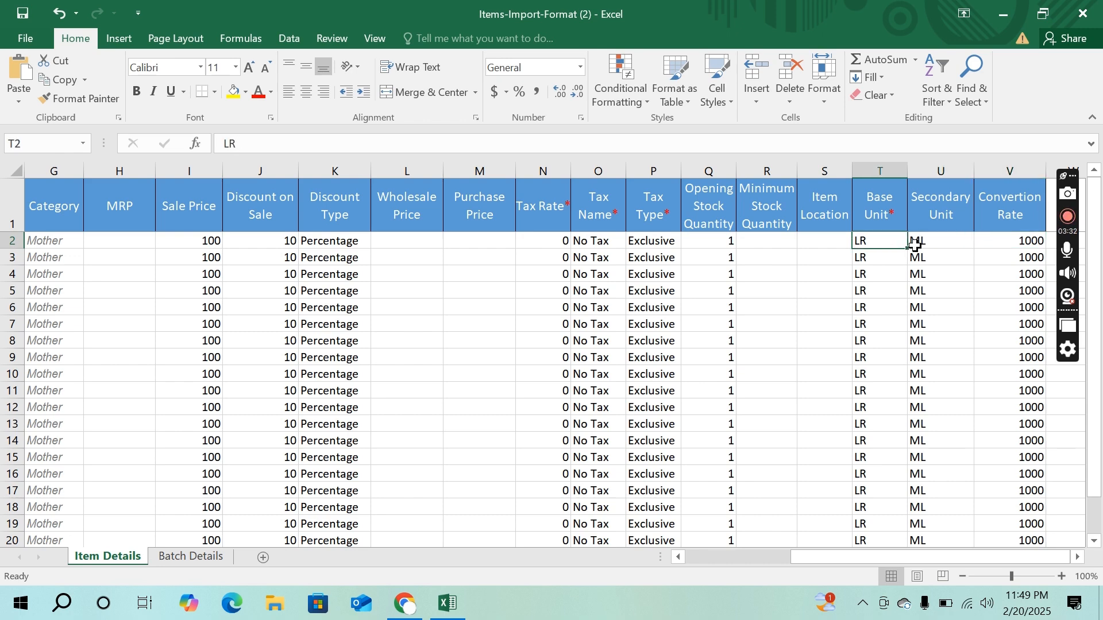
left_click(1010, 246)
left_click(1012, 287)
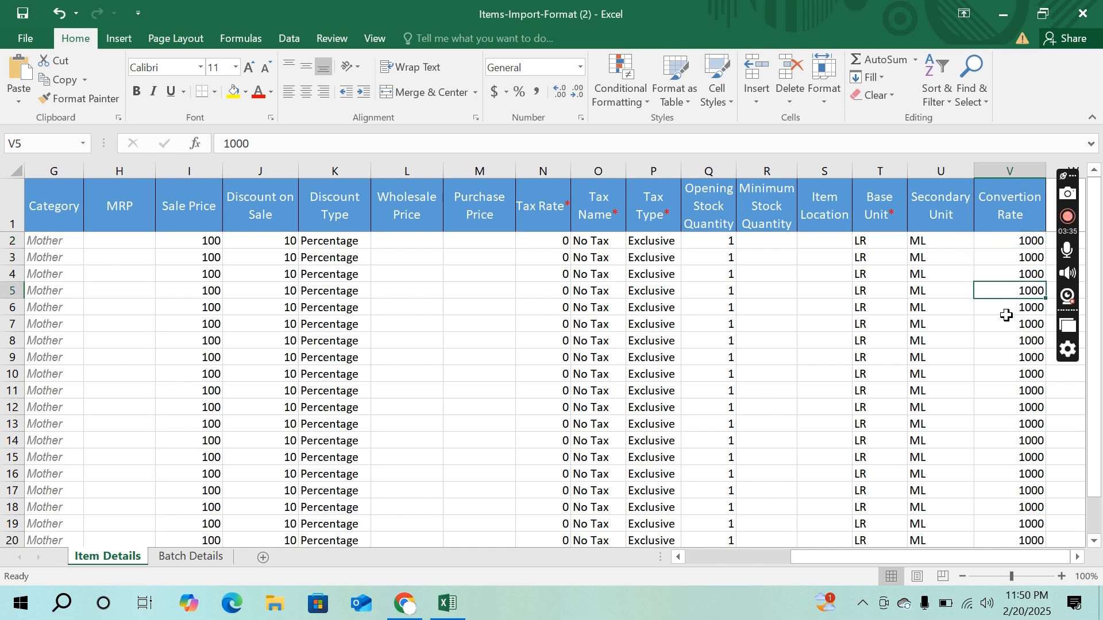
left_click(1006, 321)
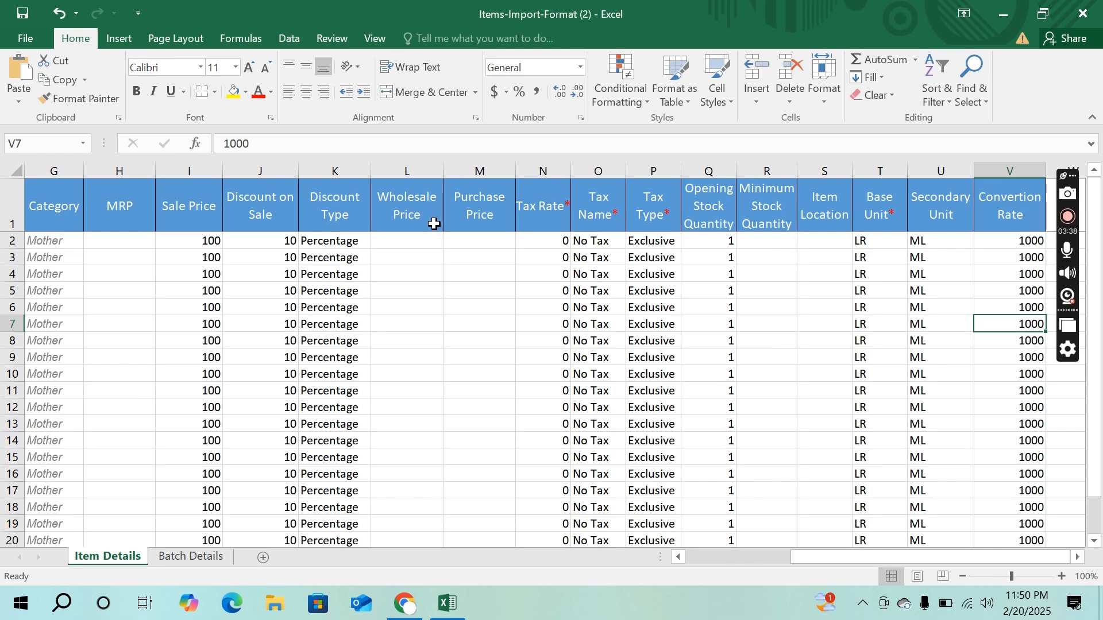
Step: Open the Batch Details sheet and review its item names and batch numbers down to about row 15
left_click(201, 556)
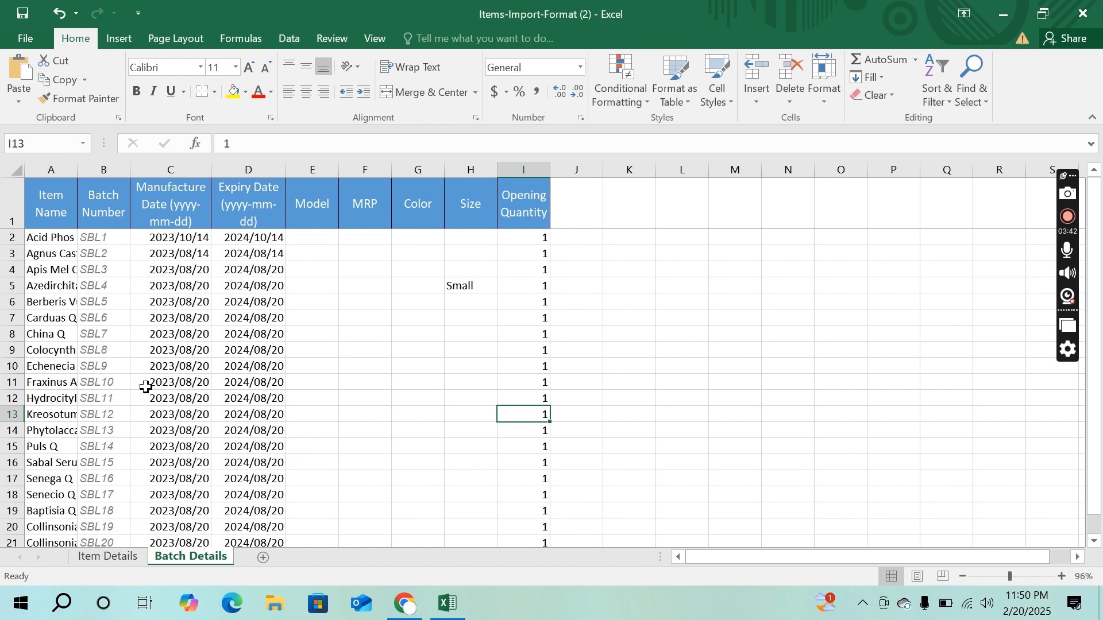
left_click_drag(54, 241, 49, 427)
left_click(49, 428)
left_click_drag(102, 240, 96, 441)
left_click(96, 440)
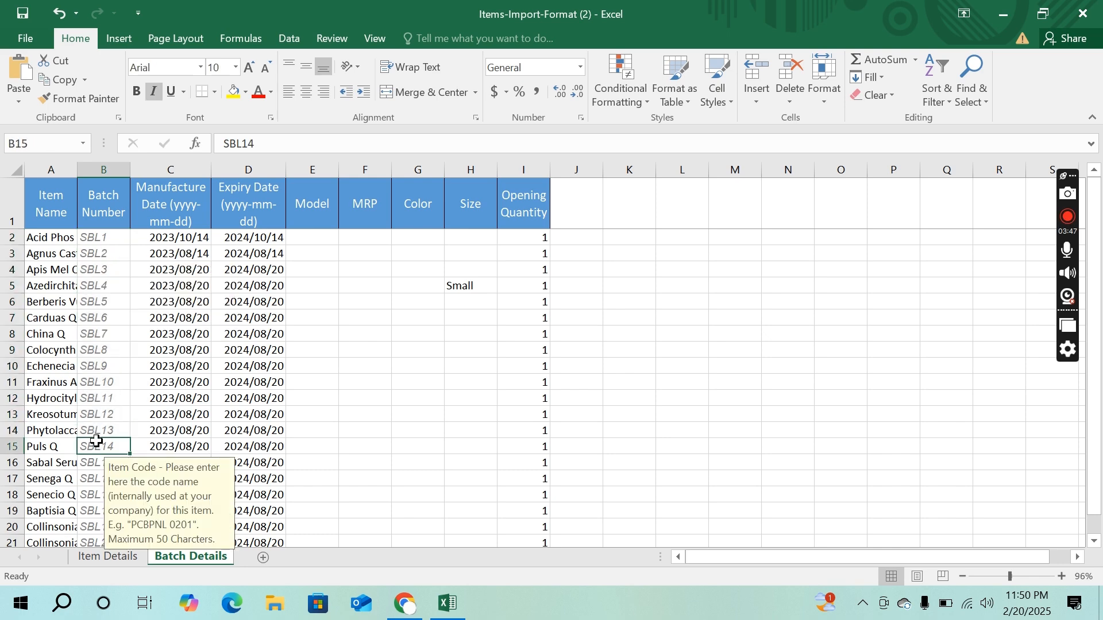
Step: Inspect the manufacture date and expiry date of the first batch in C2:D2
left_click(172, 240)
left_click_drag(171, 239, 256, 238)
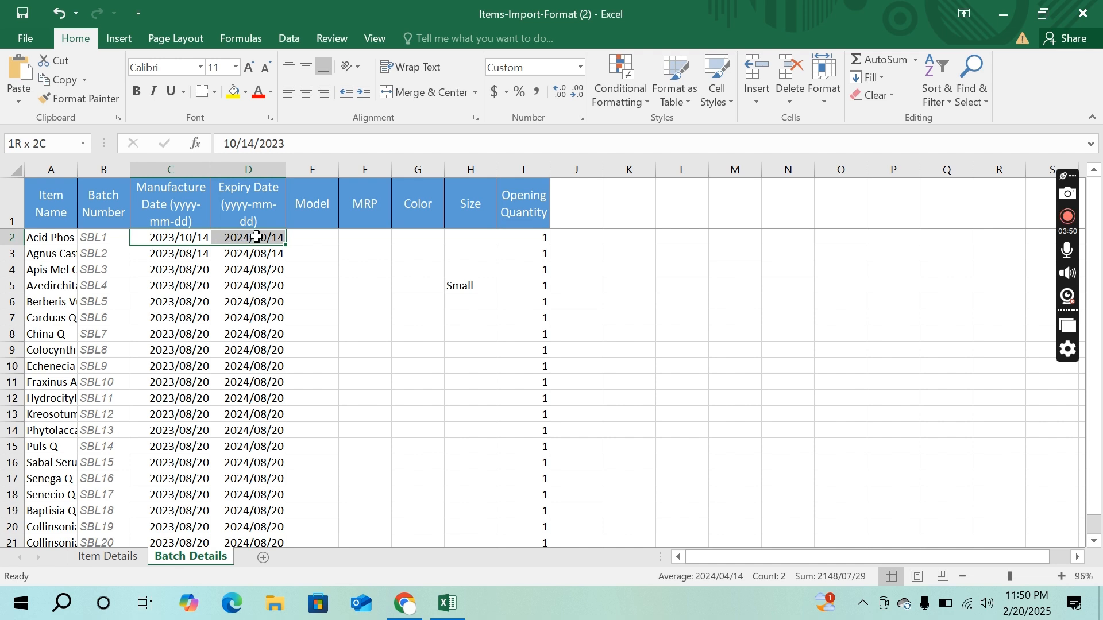
left_click(170, 237)
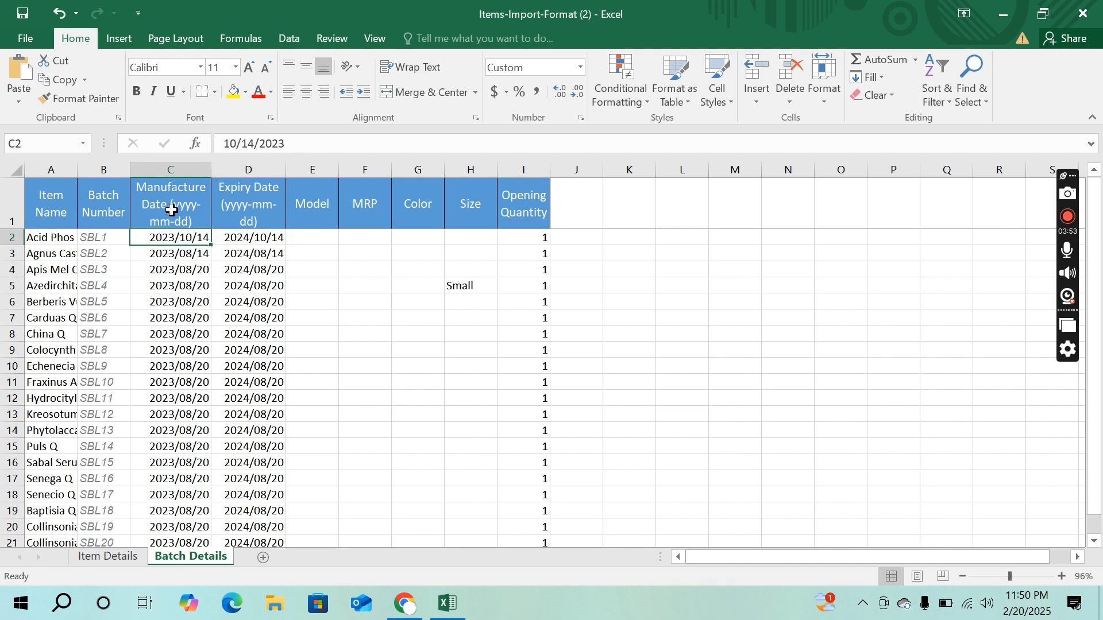
left_click(256, 238)
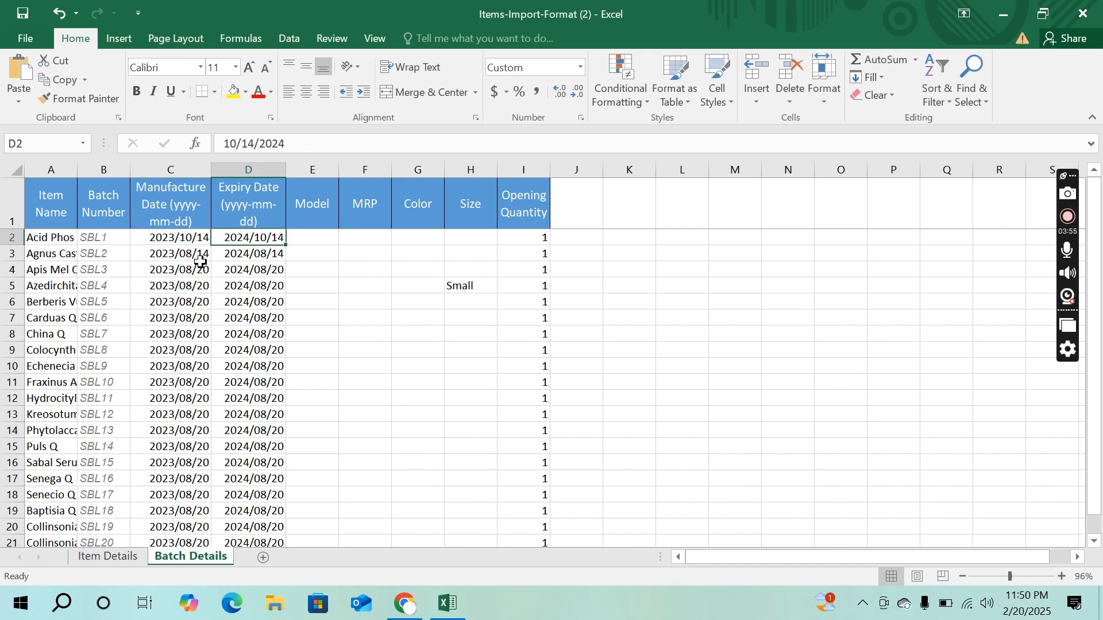
Step: Examine the manufacture and expiry dates of the following batches, reviewing the expiry column down to row 10
left_click(199, 263)
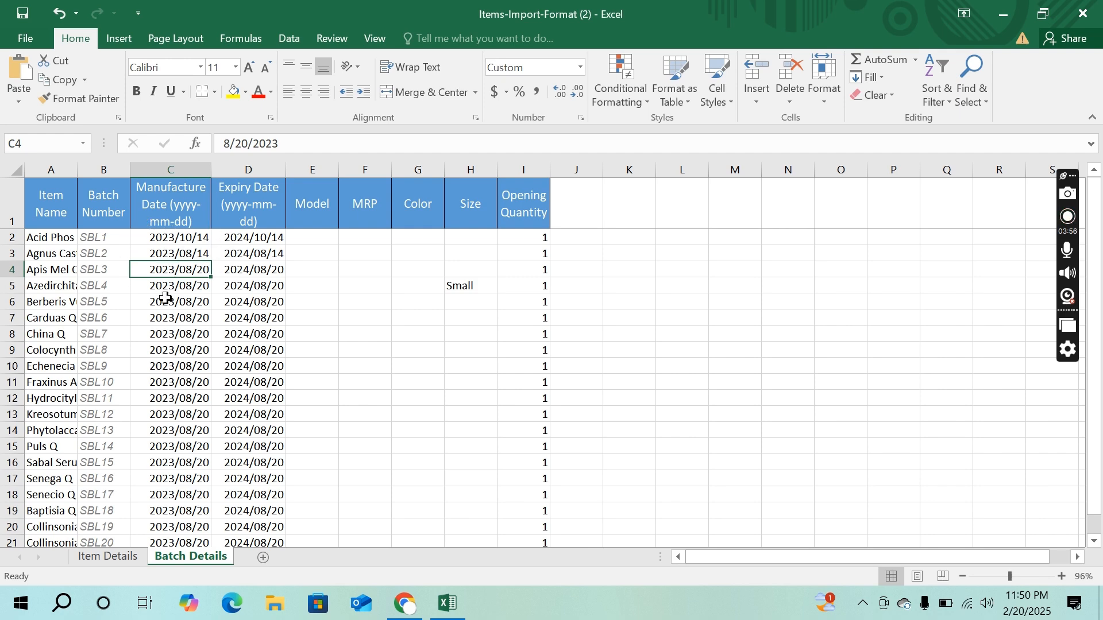
left_click(259, 274)
left_click(171, 265)
left_click_drag(185, 237, 194, 264)
left_click_drag(258, 239, 259, 365)
left_click(258, 366)
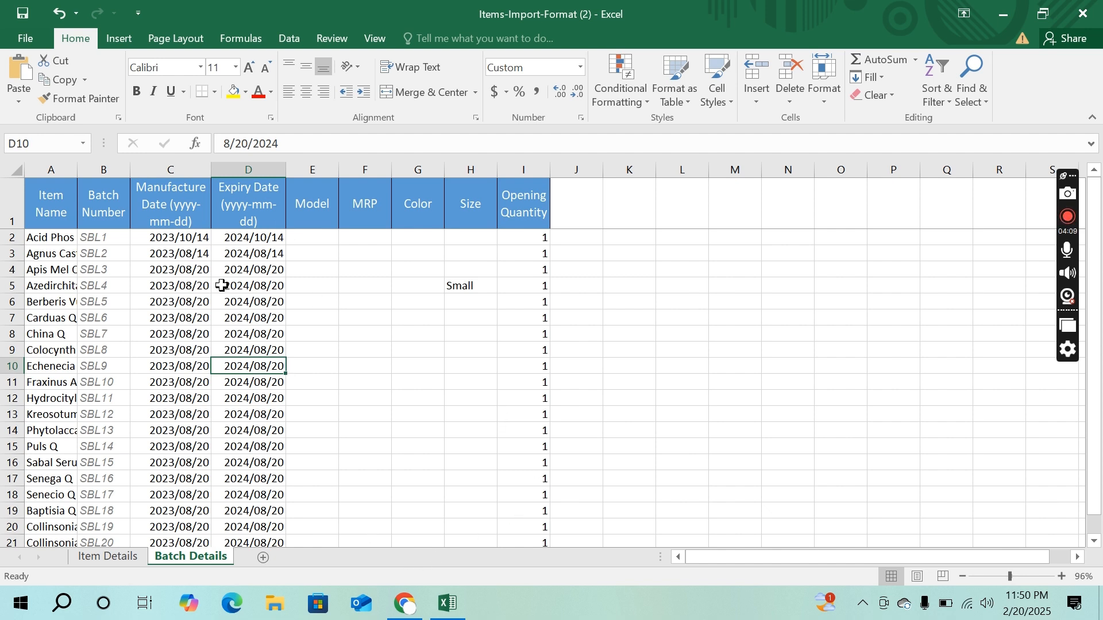
left_click_drag(243, 241, 250, 367)
Step: Switch to Chrome, show the Softkod Expired Item Report page and close the Temp Mail page
left_click(391, 616)
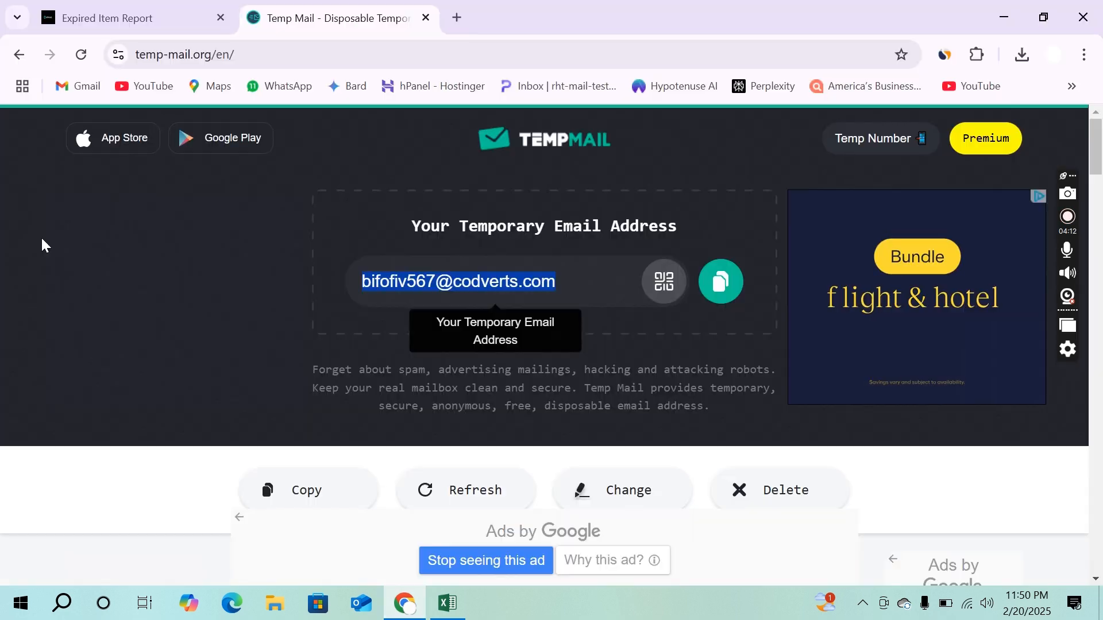
left_click(163, 12)
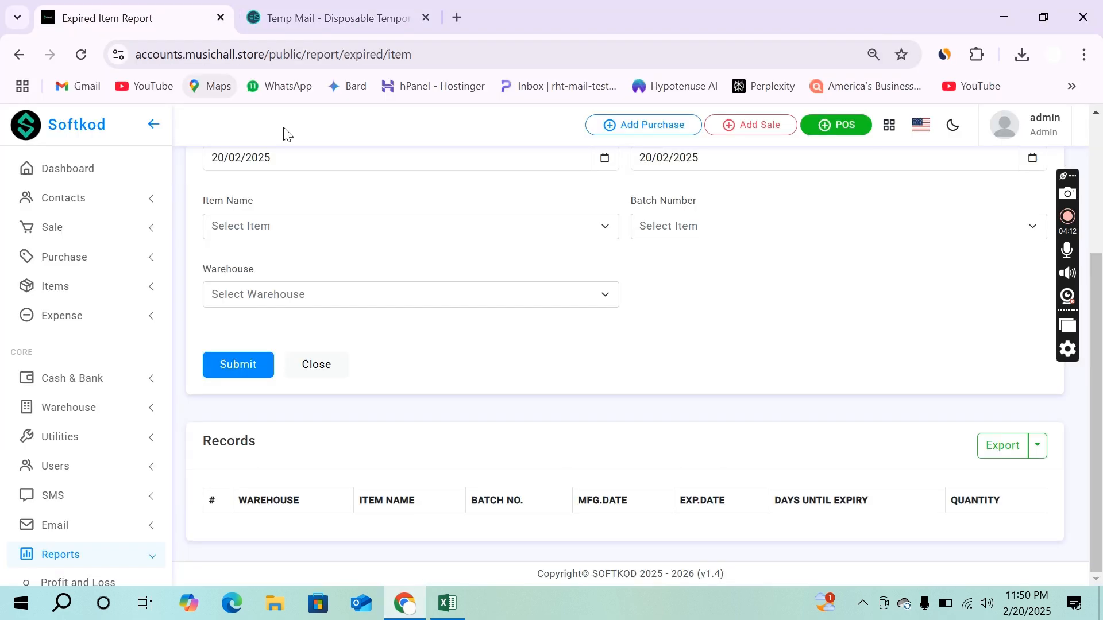
left_click(426, 18)
Step: Look through the report list down to Expired Item Report and collapse the navigation sidebar
scroll(86, 439, "down", 3)
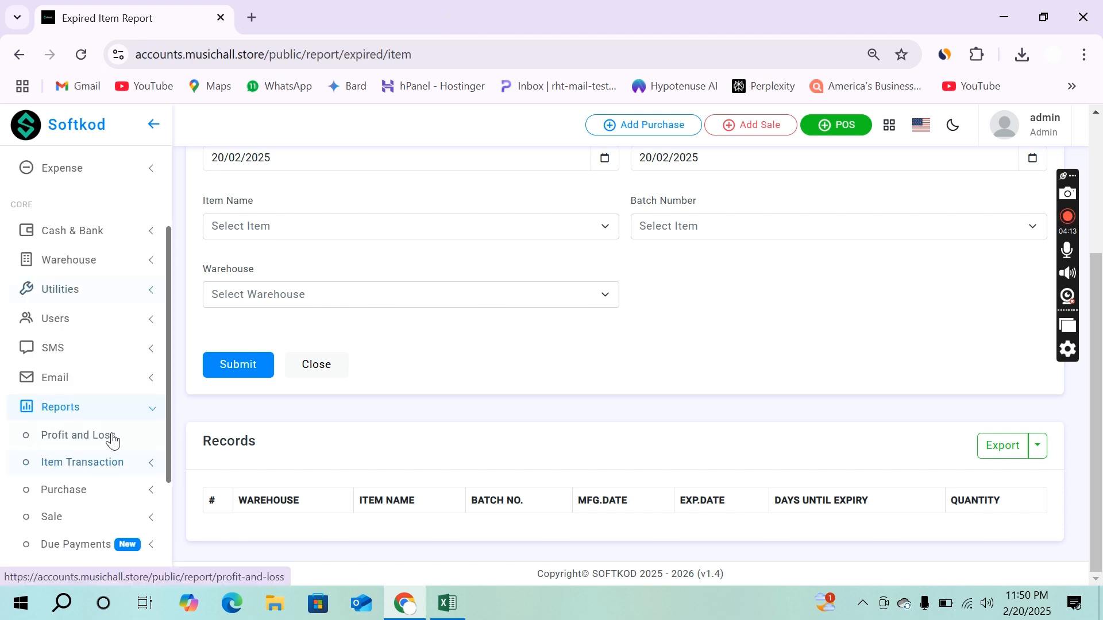
scroll(49, 475, "down", 2)
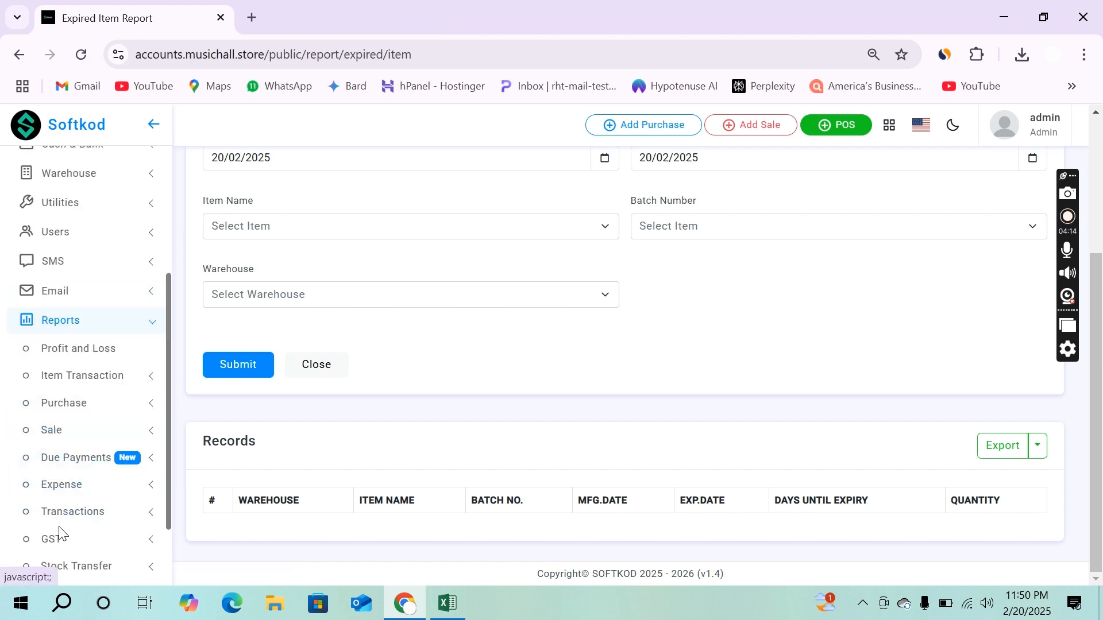
scroll(57, 516, "down", 3)
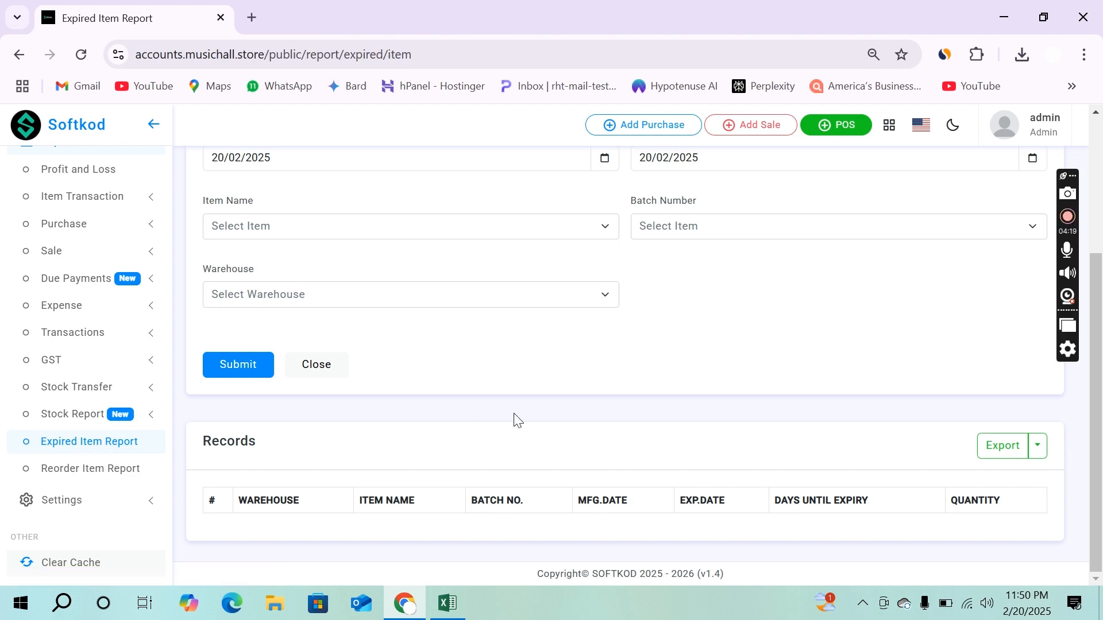
left_click(154, 126)
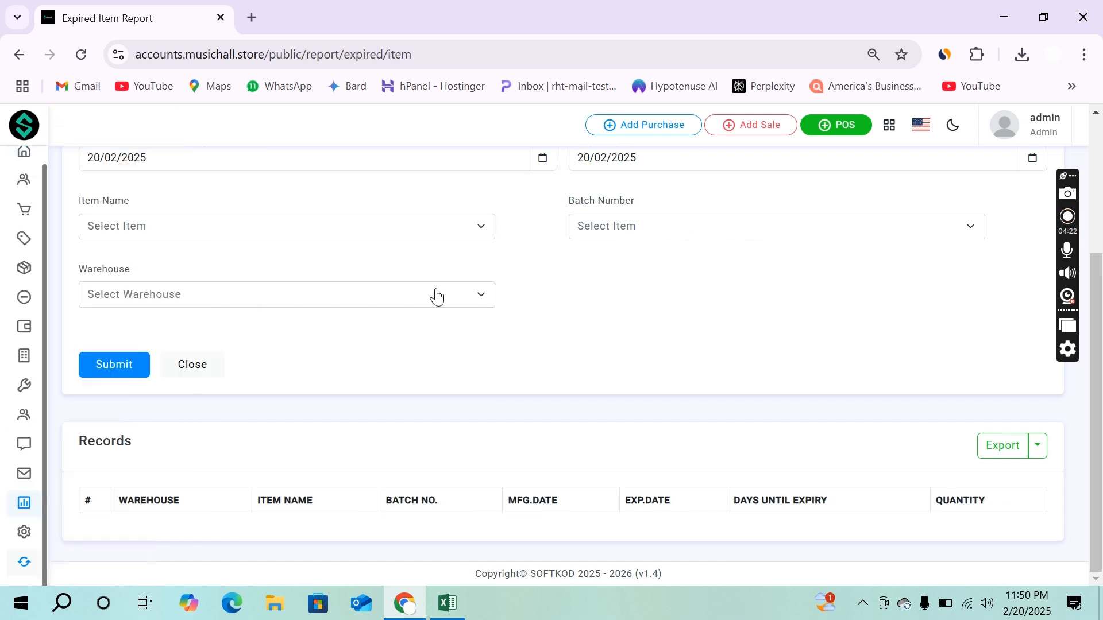
Step: Preview the Expired Till Date filter type, return to Use Date, and look over the Expired Item Report's filter fields and records table
scroll(356, 288, "up", 3)
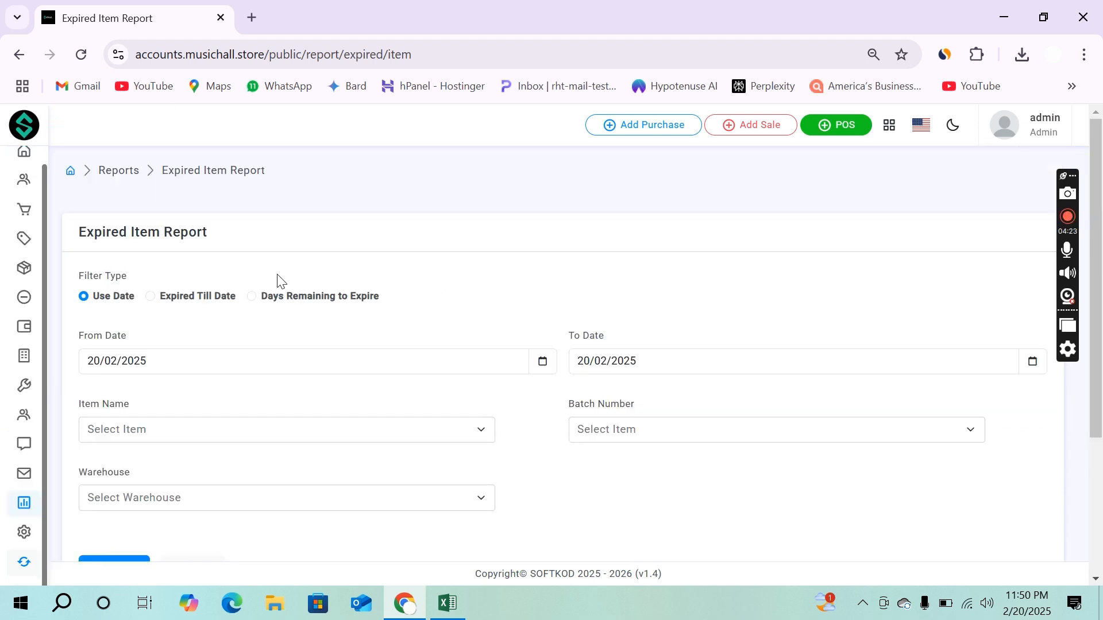
left_click(154, 300)
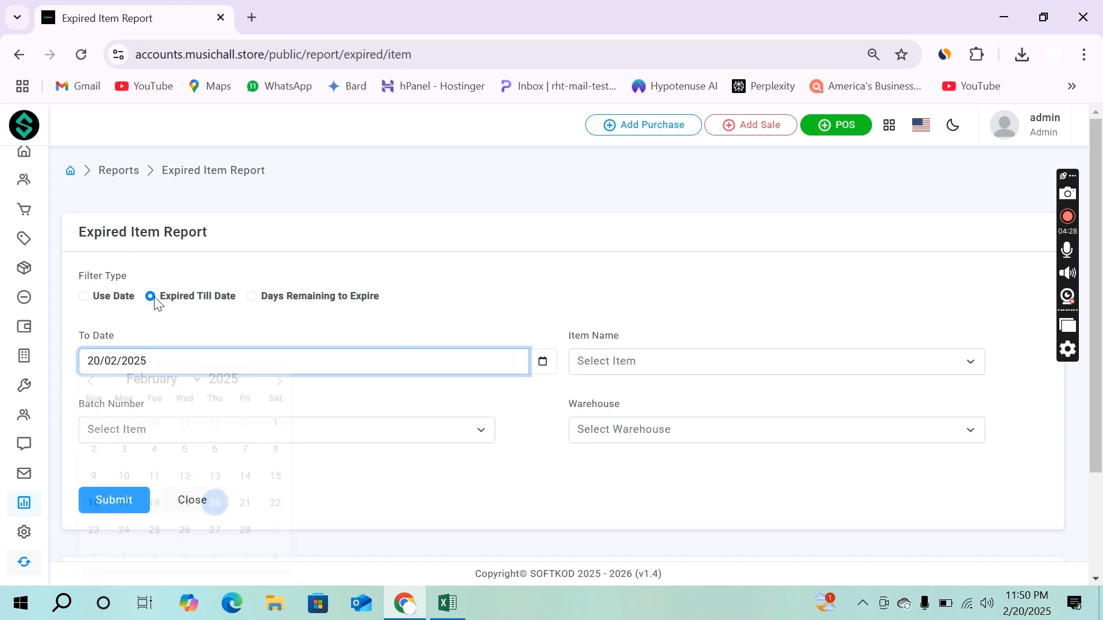
left_click(88, 298)
left_click(313, 268)
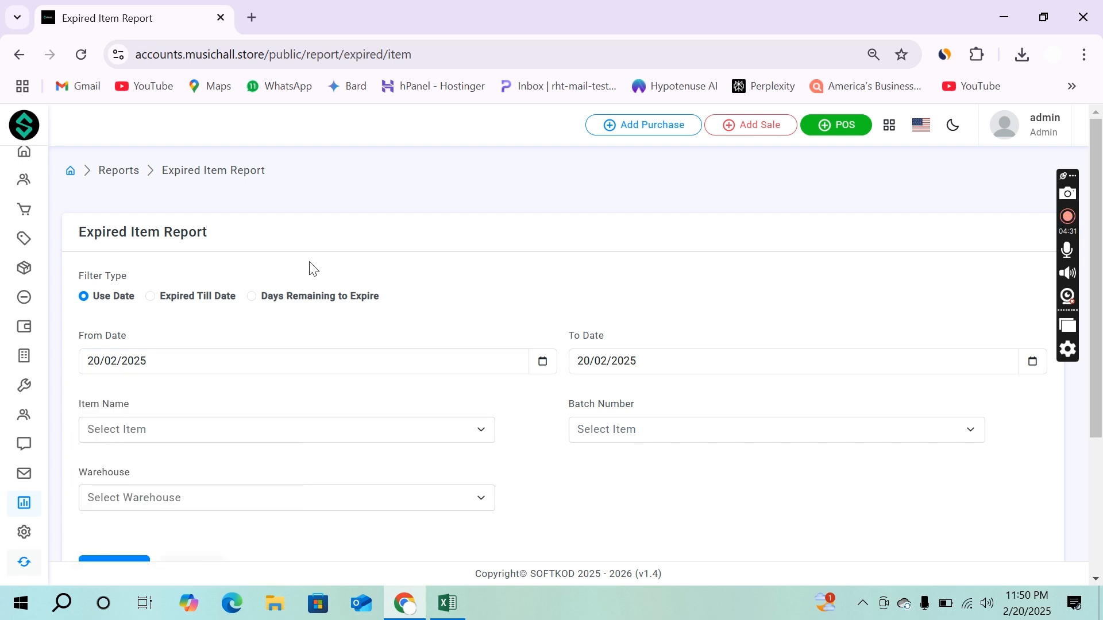
scroll(310, 267, "down", 4)
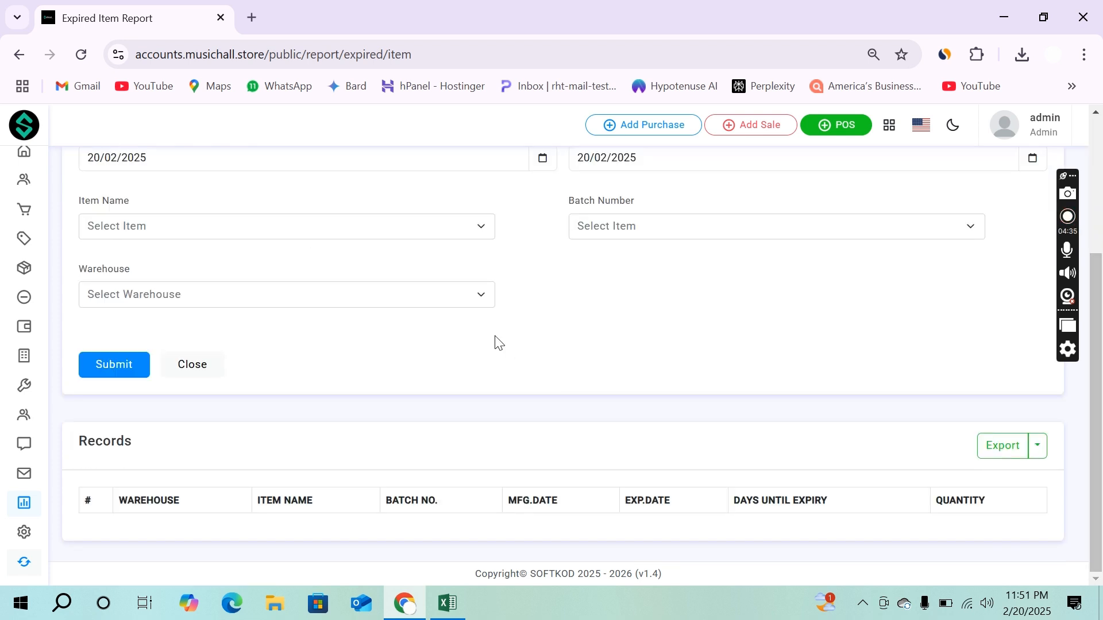
scroll(497, 342, "up", 4)
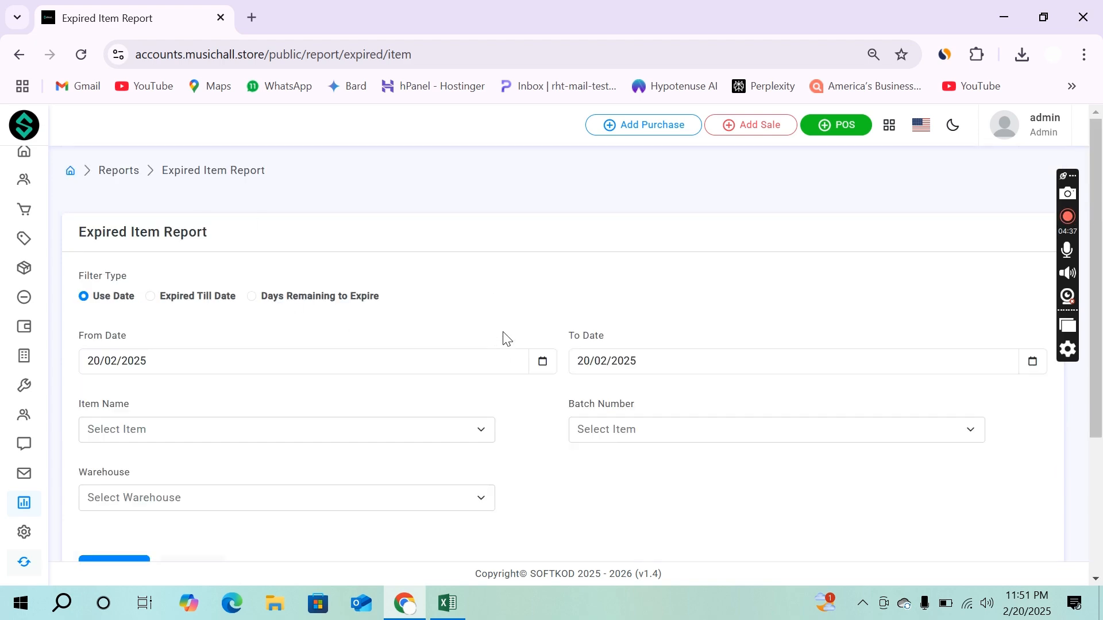
Step: Switch to Excel and inspect the manufacture and expiry dates of the first batches on the Batch Details sheet
left_click(447, 603)
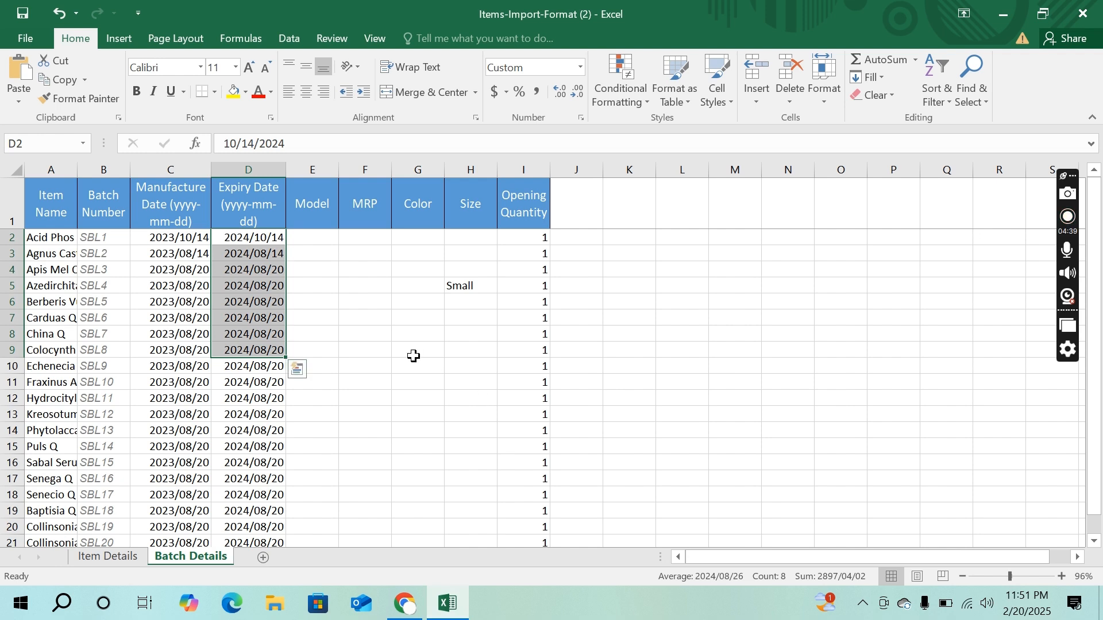
left_click(241, 255)
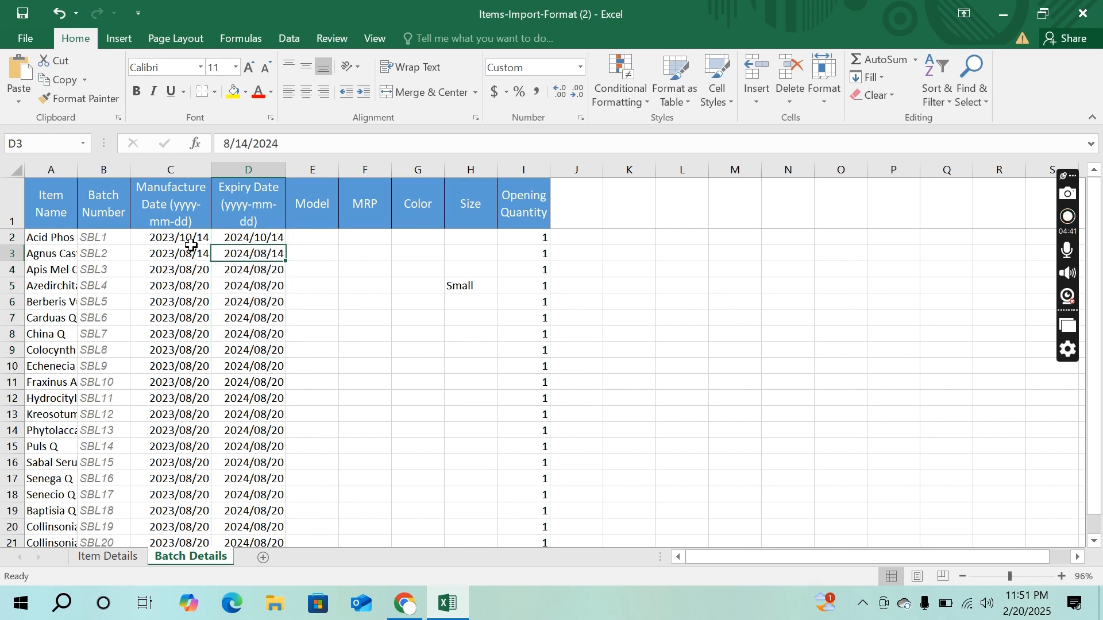
left_click(191, 244)
left_click(244, 242)
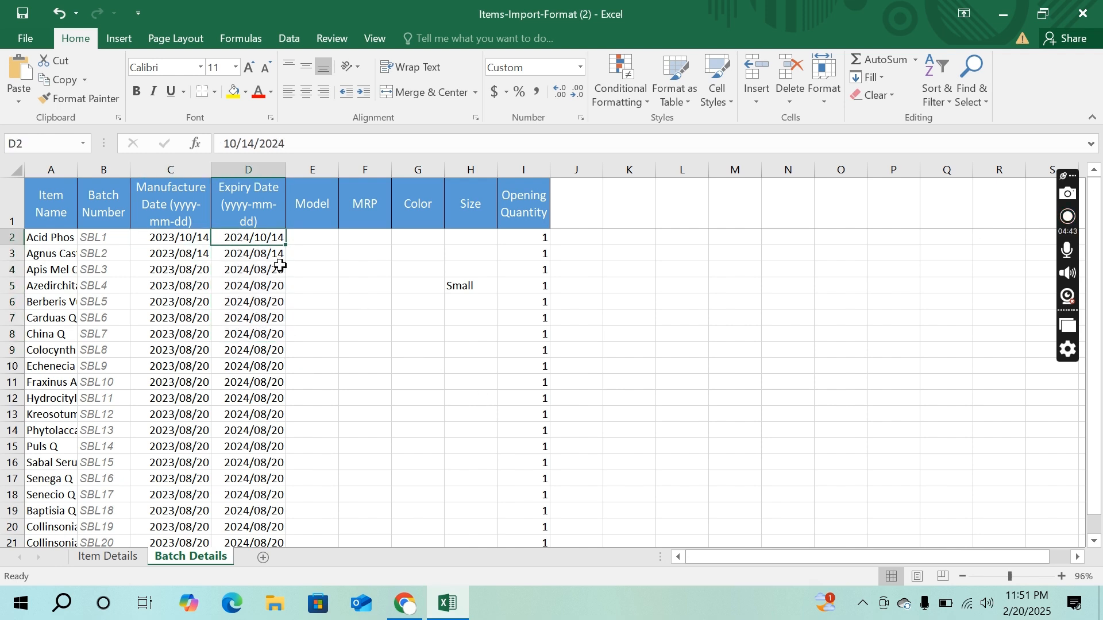
left_click(271, 319)
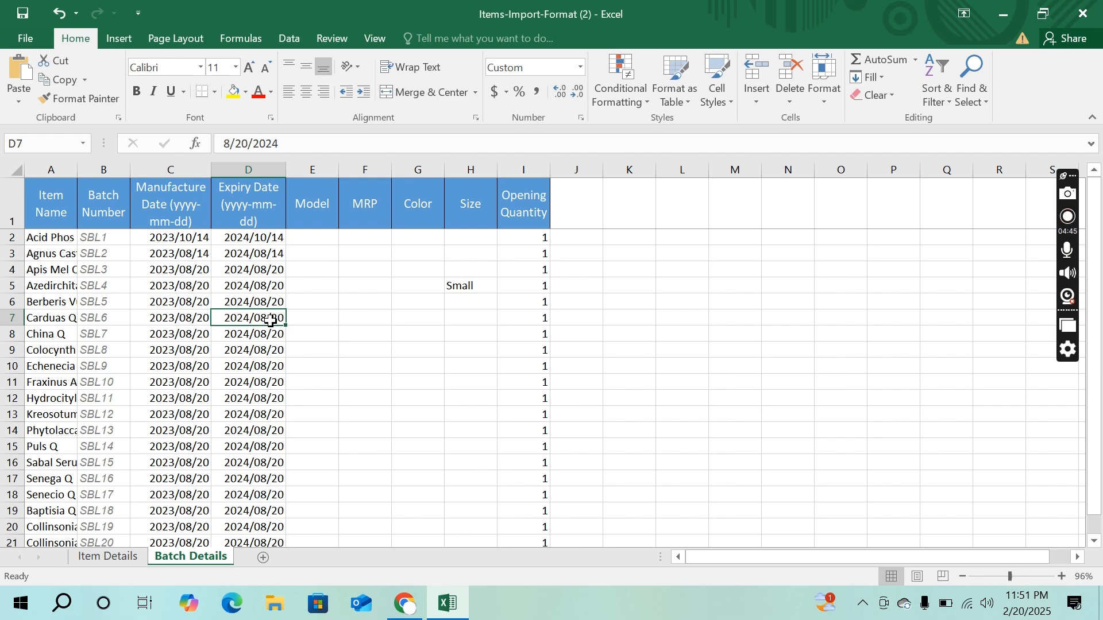
Step: Examine the Opening Quantity column of the Batch Details sheet down to the last batch rows
key("Right")
key("Right")
key("Right")
key("Right")
key("Right")
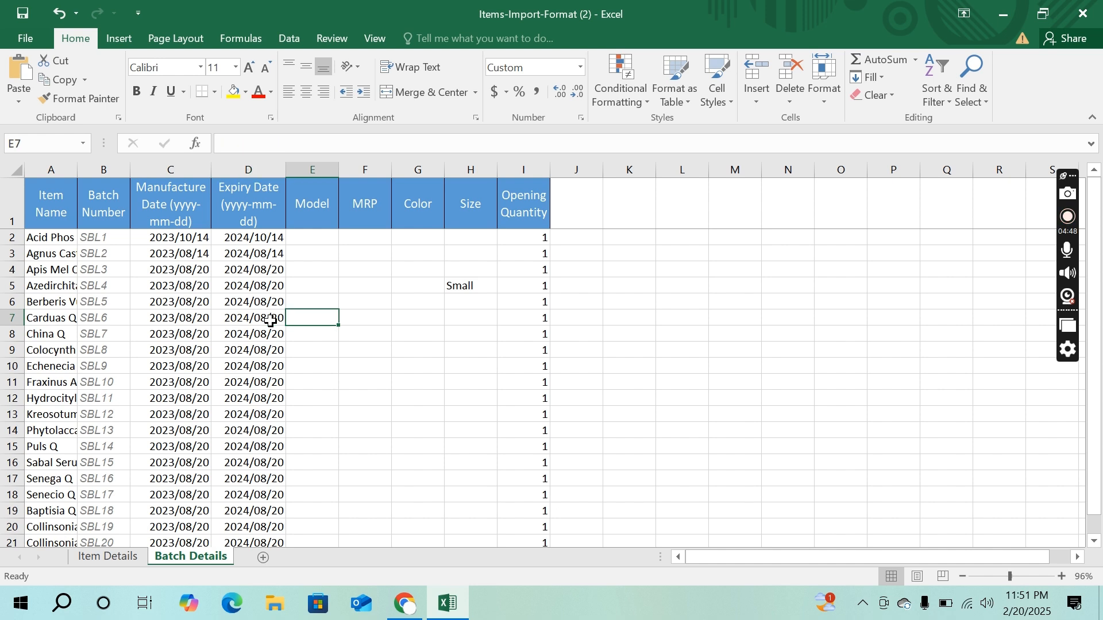
key("Down")
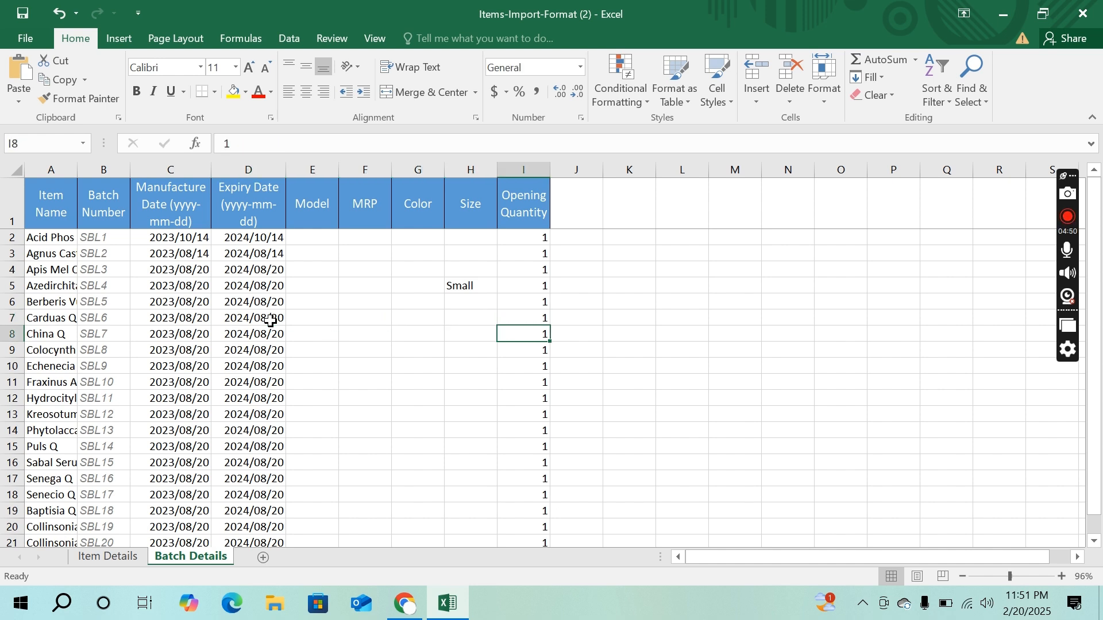
key("Up")
key("Up")
key("Up")
key("Up")
key("Up")
key("Down")
key("Down")
key("Down")
key("Down")
key("Down")
key("Down")
key("Down")
key("Down")
key("Down")
key("Down")
key("Down")
key("Down")
key("Down")
key("Down")
key("Down")
key("Down")
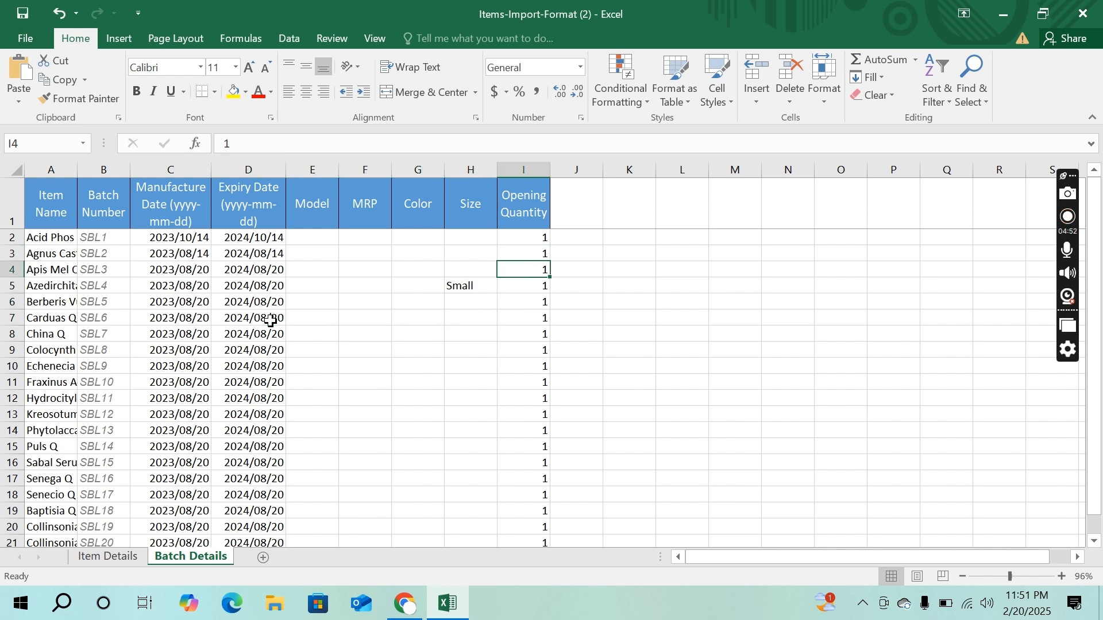
key("Down")
key("Down")
key("Down")
key("Down")
key("Down")
key("Down")
key("Down")
key("Up")
key("Up")
key("Up")
key("Up")
key("Up")
key("Up")
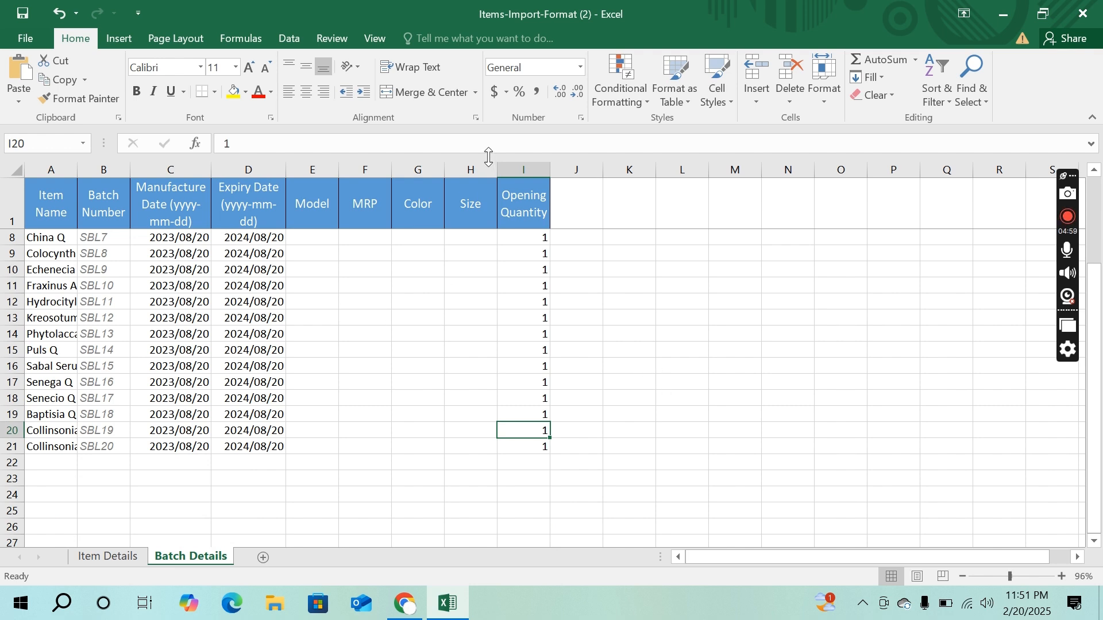
left_click(474, 303)
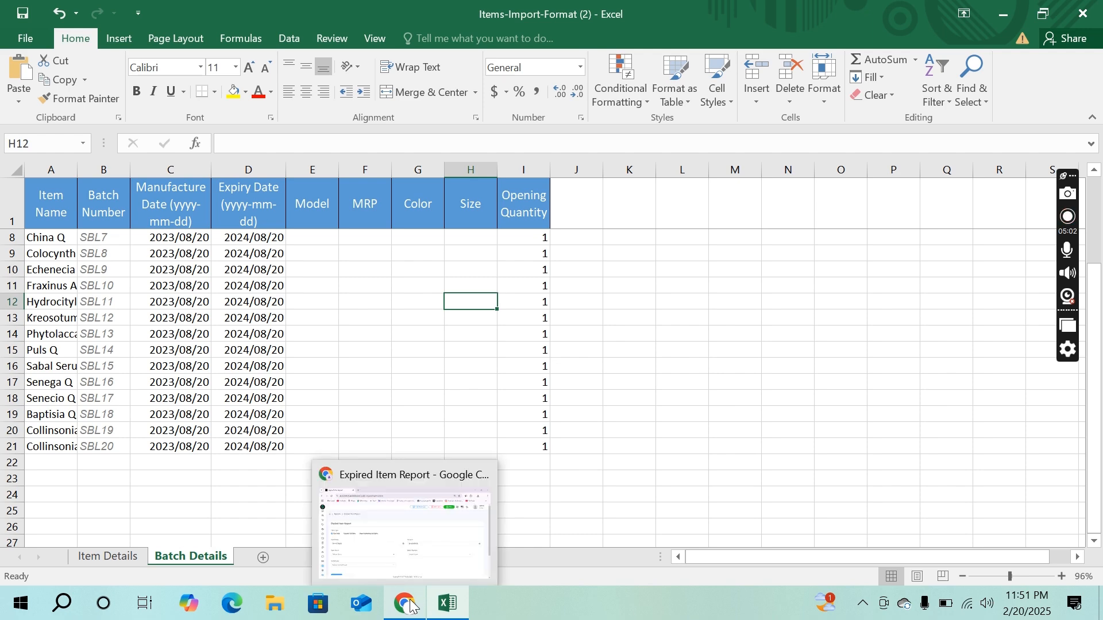
Step: Switch to Chrome, go to the Item List in Softkod and open its item import page
left_click(411, 606)
mouse_move(32, 251)
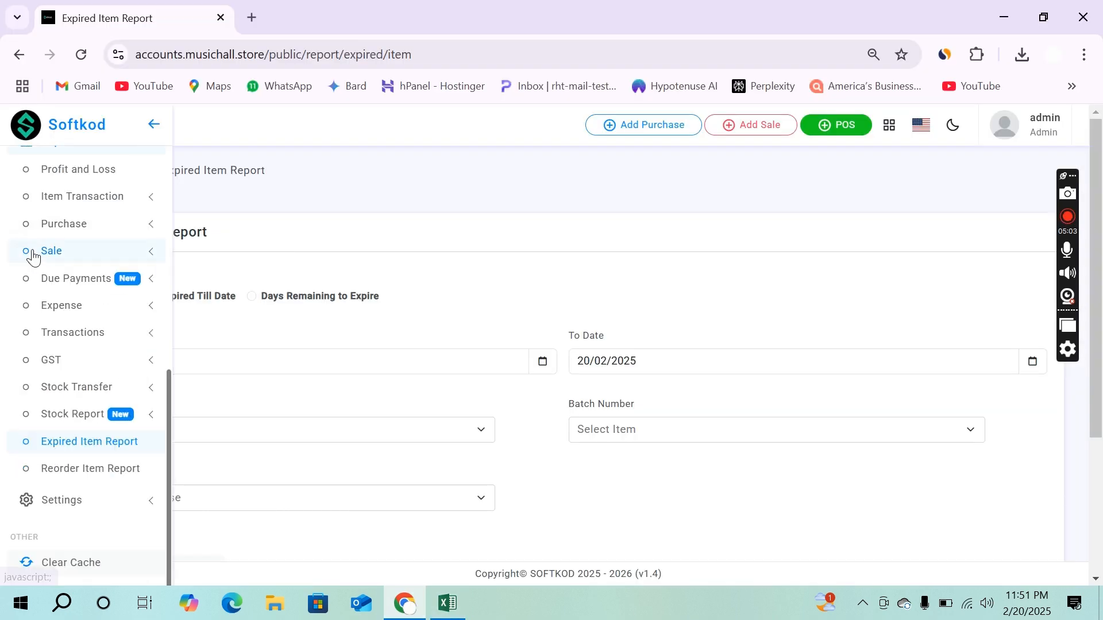
scroll(87, 236, "up", 5)
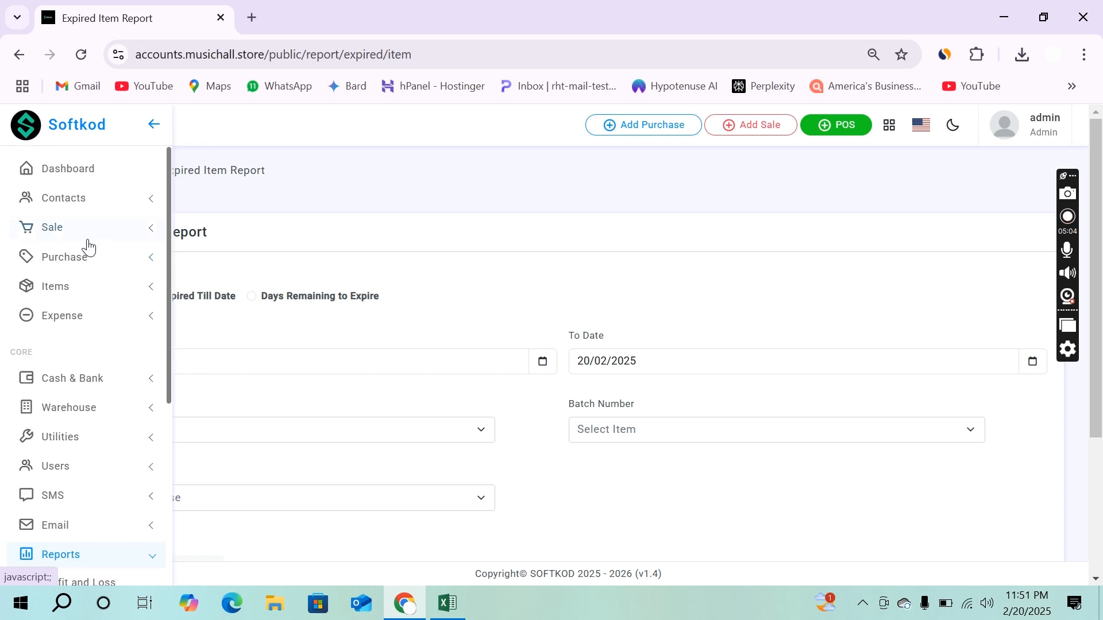
left_click(52, 294)
left_click(72, 323)
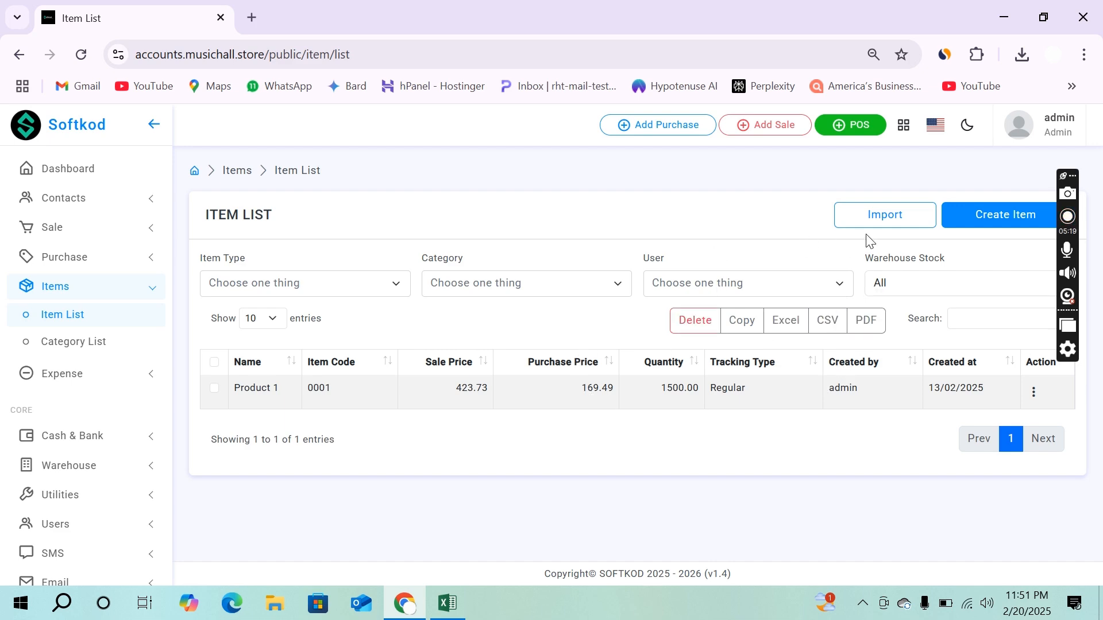
left_click(884, 223)
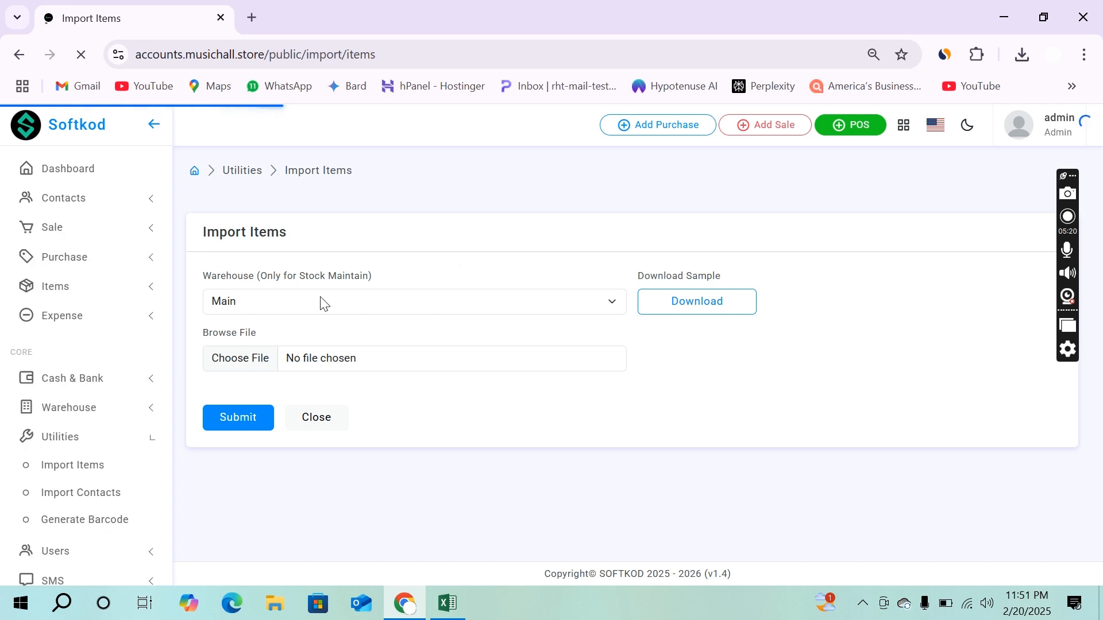
Step: Import the Items-Import-Format (2) file from the Downloads folder into the Main warehouse
left_click(240, 359)
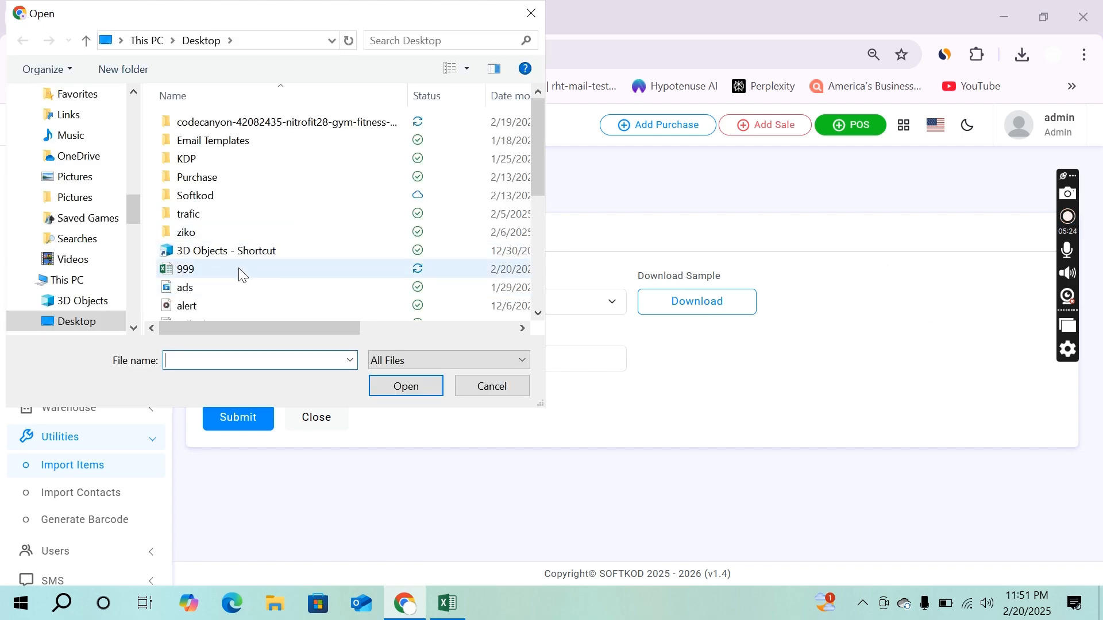
scroll(87, 151, "up", 10)
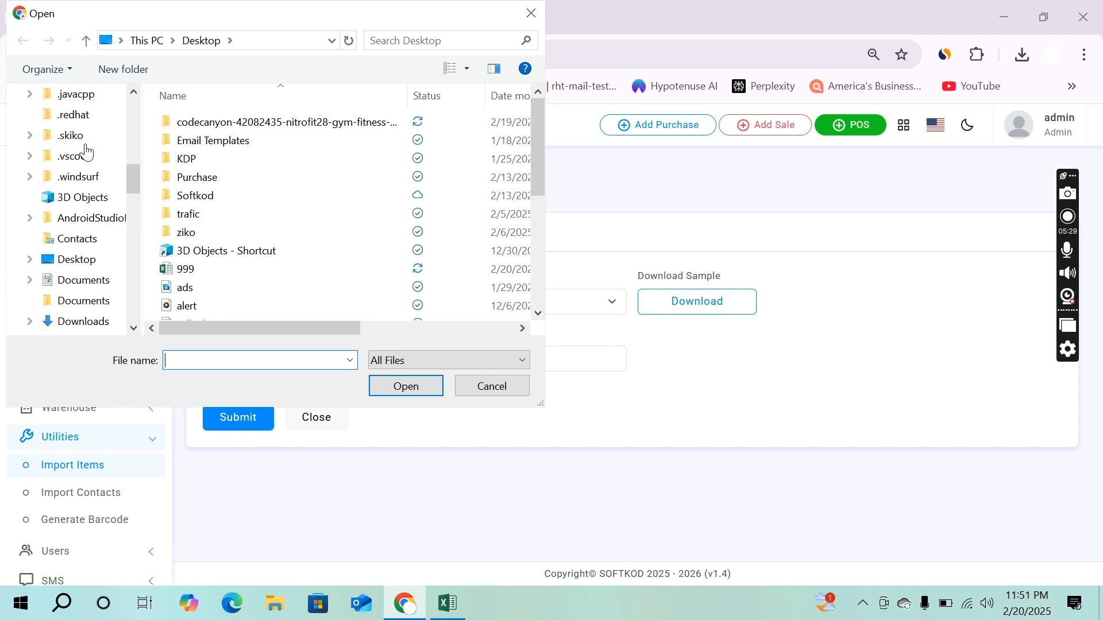
scroll(86, 150, "up", 5)
left_click(74, 143)
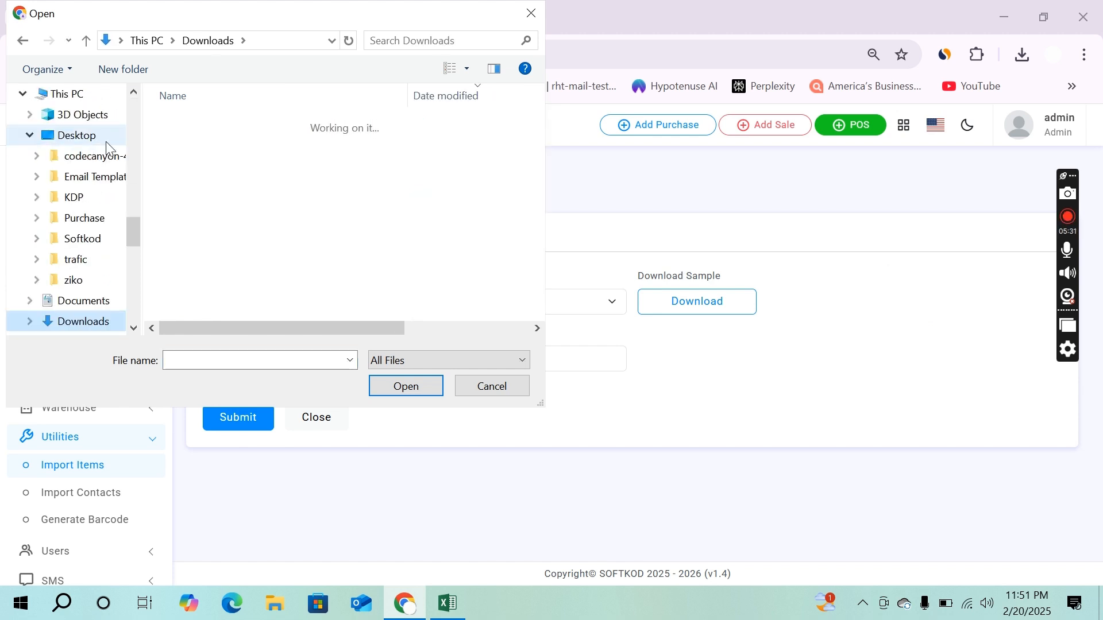
left_click(238, 149)
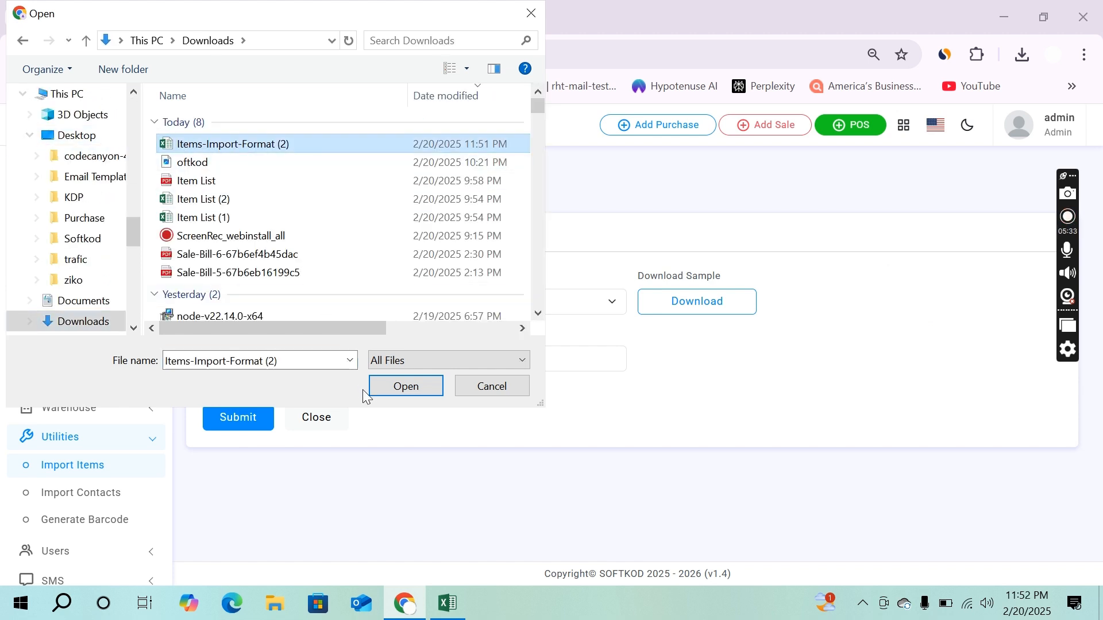
left_click(383, 393)
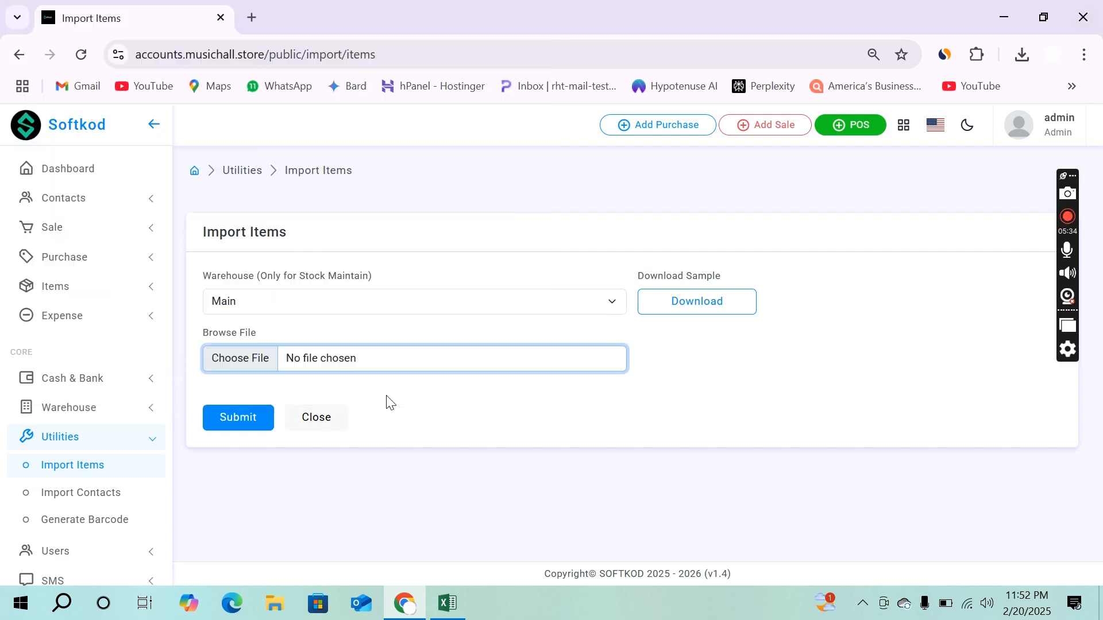
left_click(254, 416)
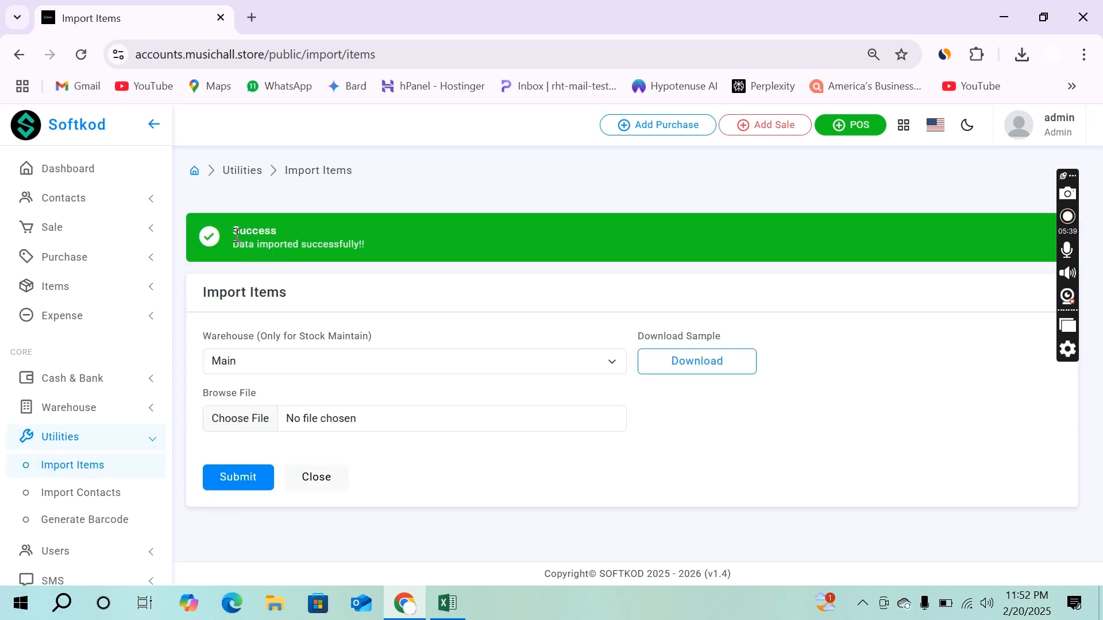
left_click_drag(232, 229, 356, 253)
left_click(394, 256)
Step: Open the Item List and review the imported items' names, codes, sale prices and tracking types
left_click(88, 290)
left_click(101, 323)
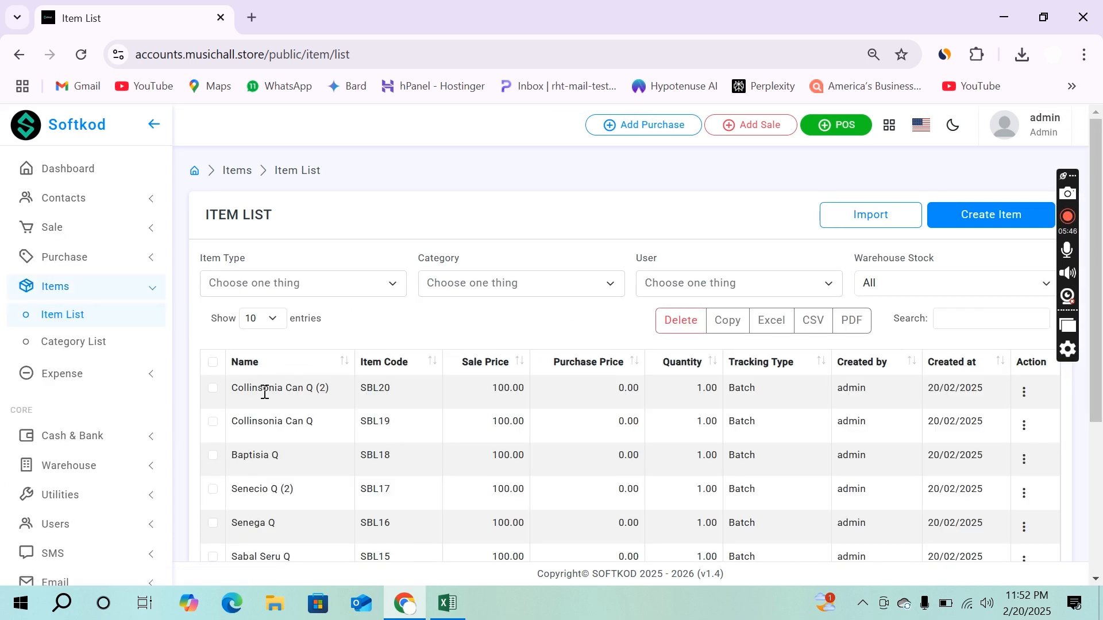
left_click_drag(252, 394, 438, 400)
left_click(460, 395)
scroll(300, 429, "down", 1)
scroll(300, 429, "down", 3)
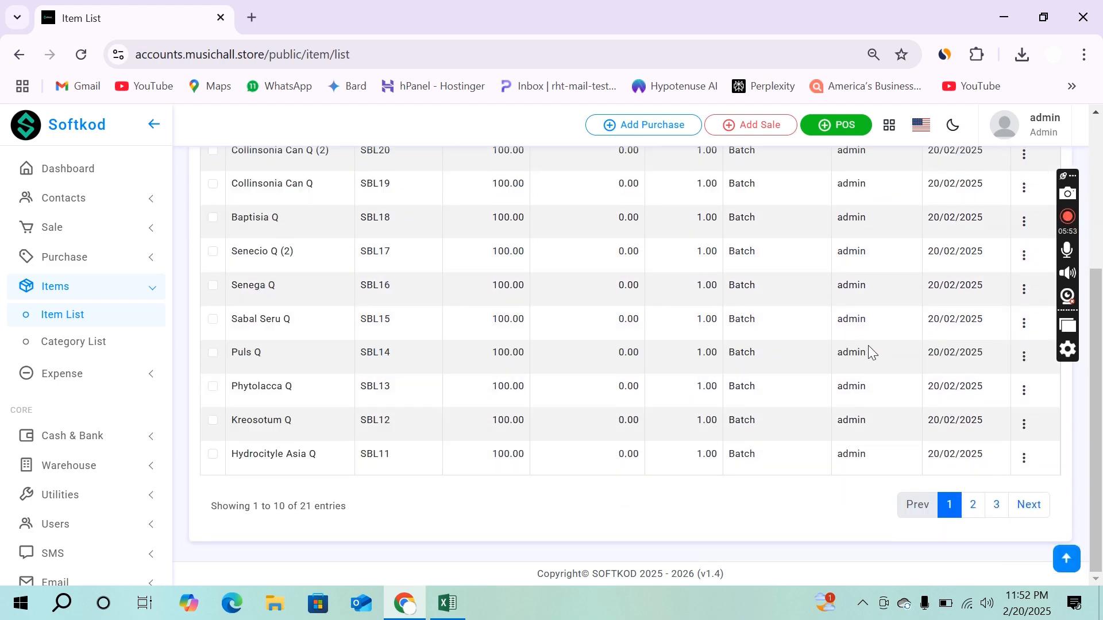
scroll(868, 346, "up", 4)
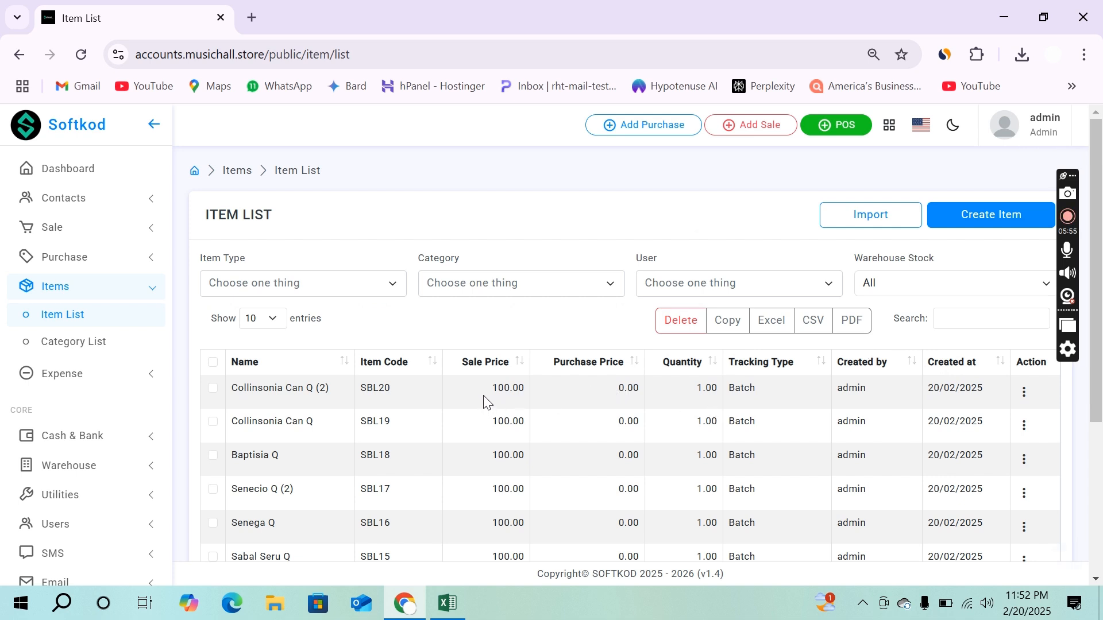
left_click_drag(508, 395, 522, 396)
left_click(522, 397)
Step: Open the sale invoices list and start creating a new sale
left_click(96, 238)
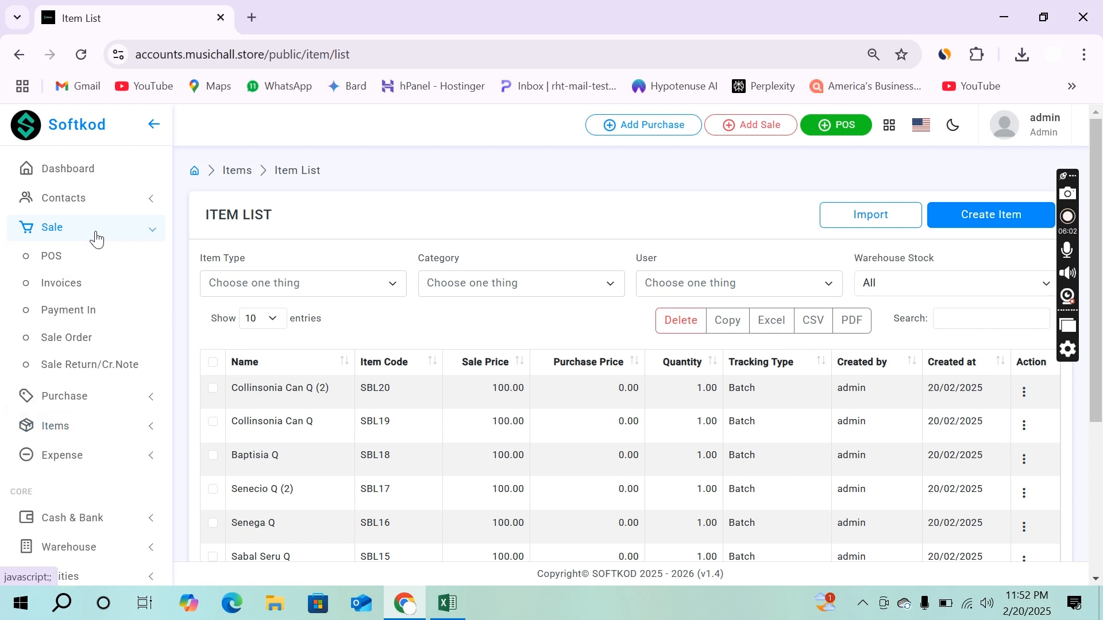
left_click(109, 296)
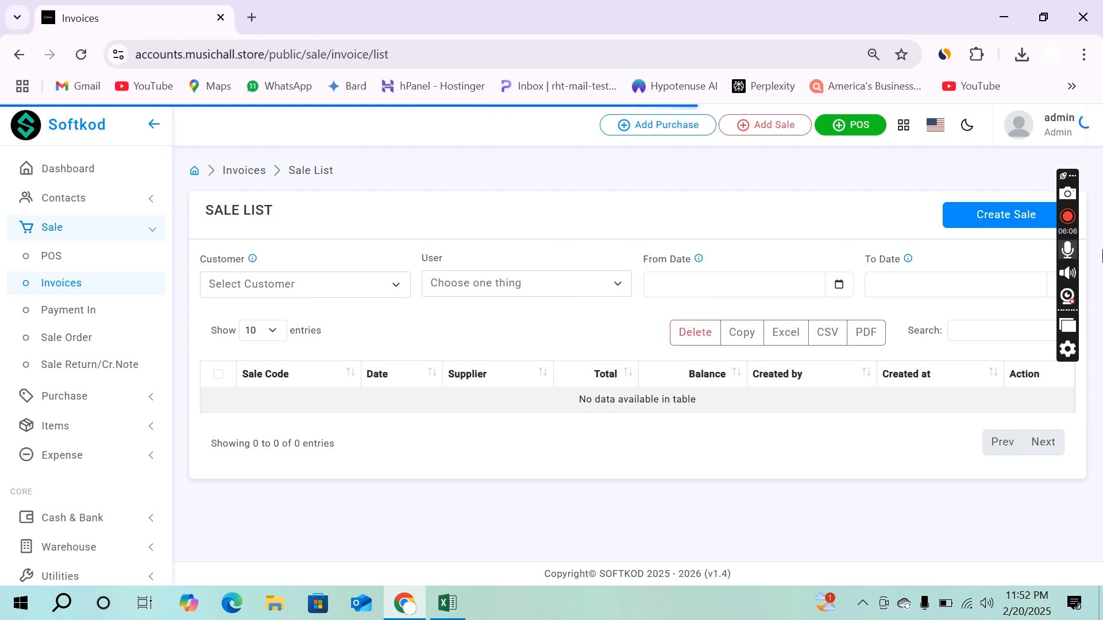
left_click(992, 214)
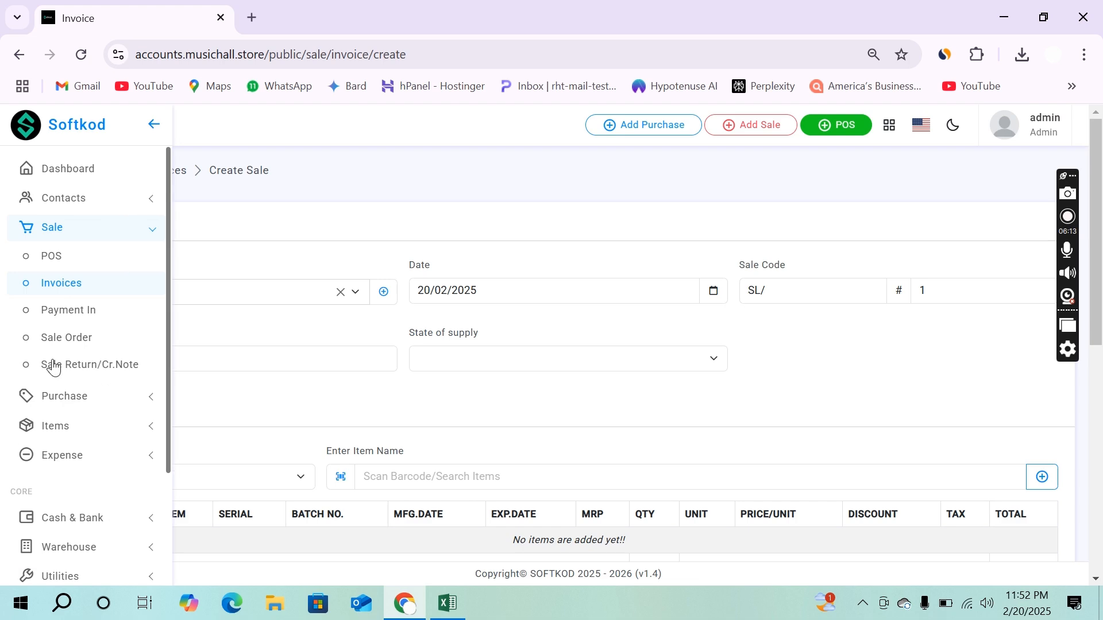
Step: Look through the State of supply options and the Items section of the new sale
left_click(529, 359)
scroll(515, 239, "down", 5)
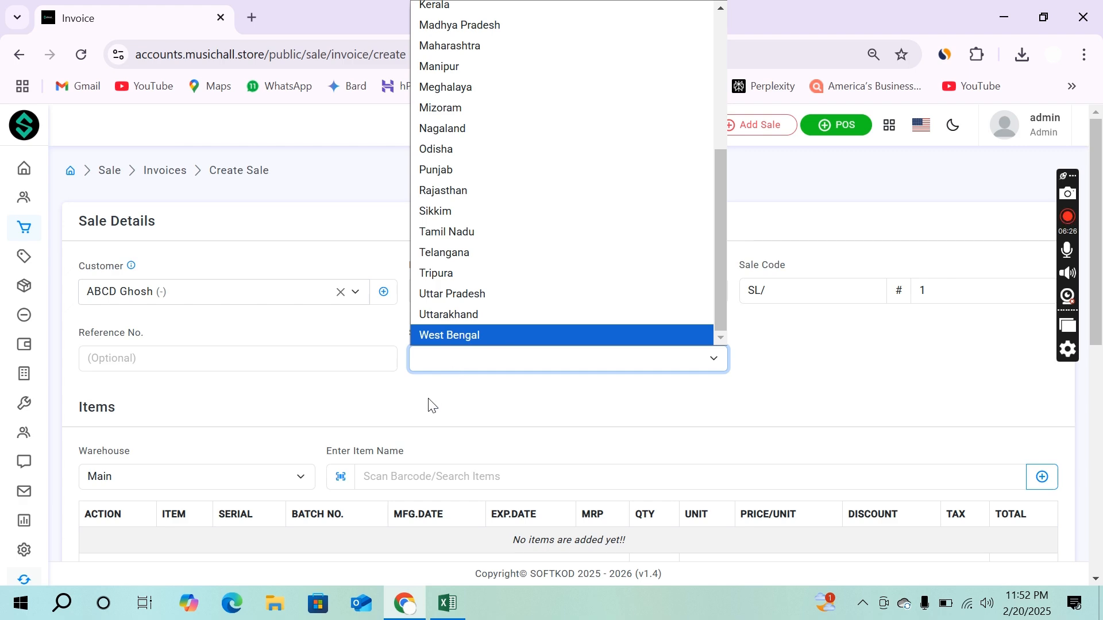
scroll(428, 399, "down", 3)
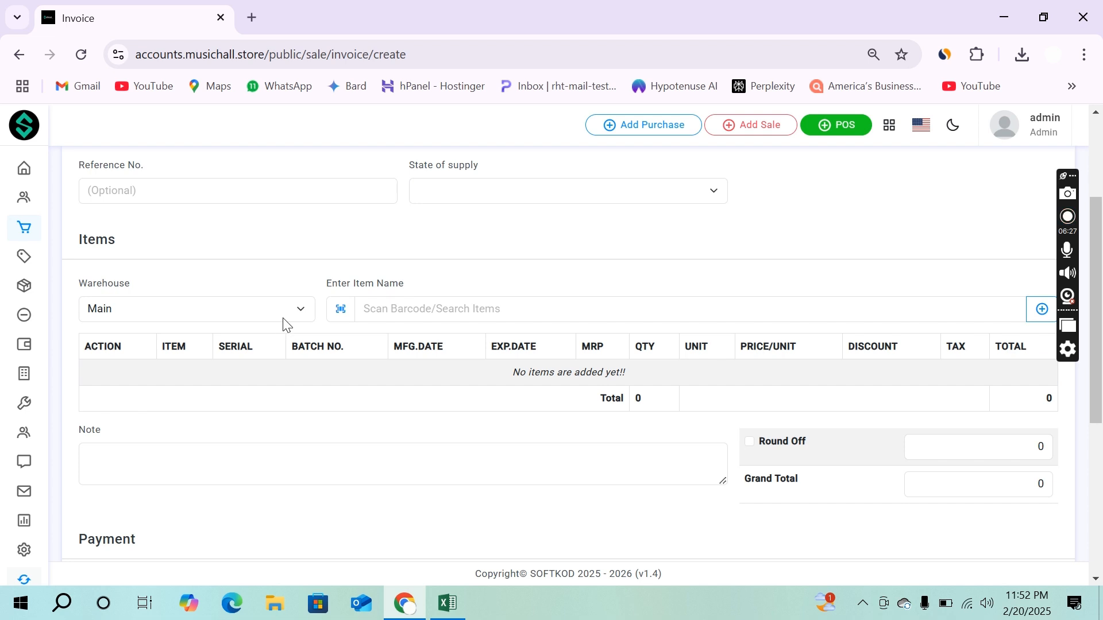
scroll(379, 265, "up", 3)
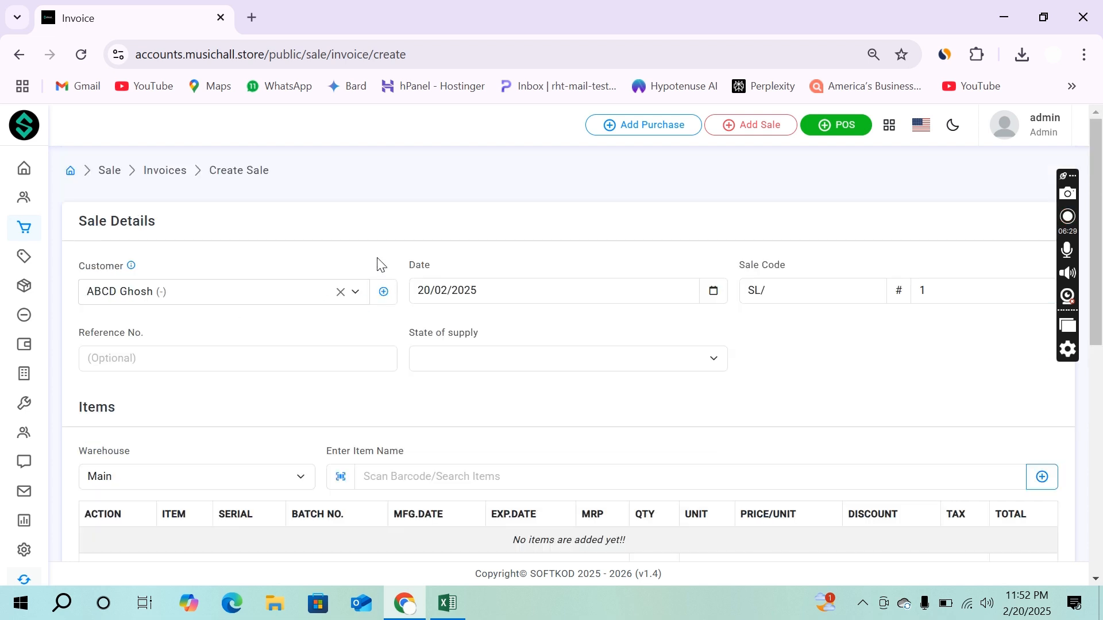
scroll(279, 359, "down", 3)
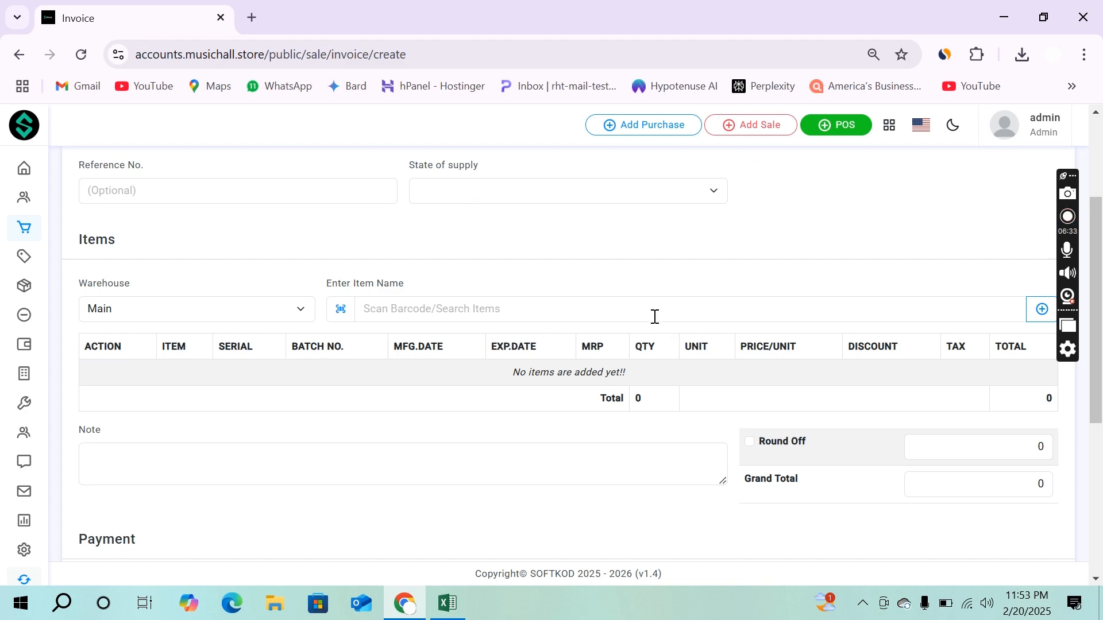
left_click(655, 317)
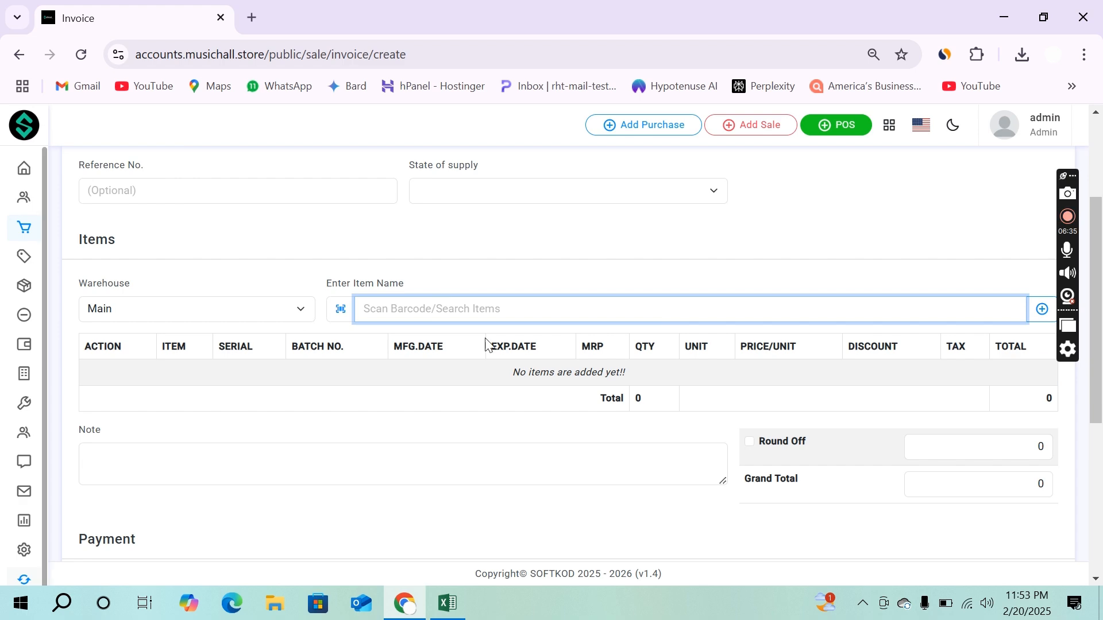
Step: Switch to Excel and look up the first item's batch number on the Batch Details sheet
left_click(448, 603)
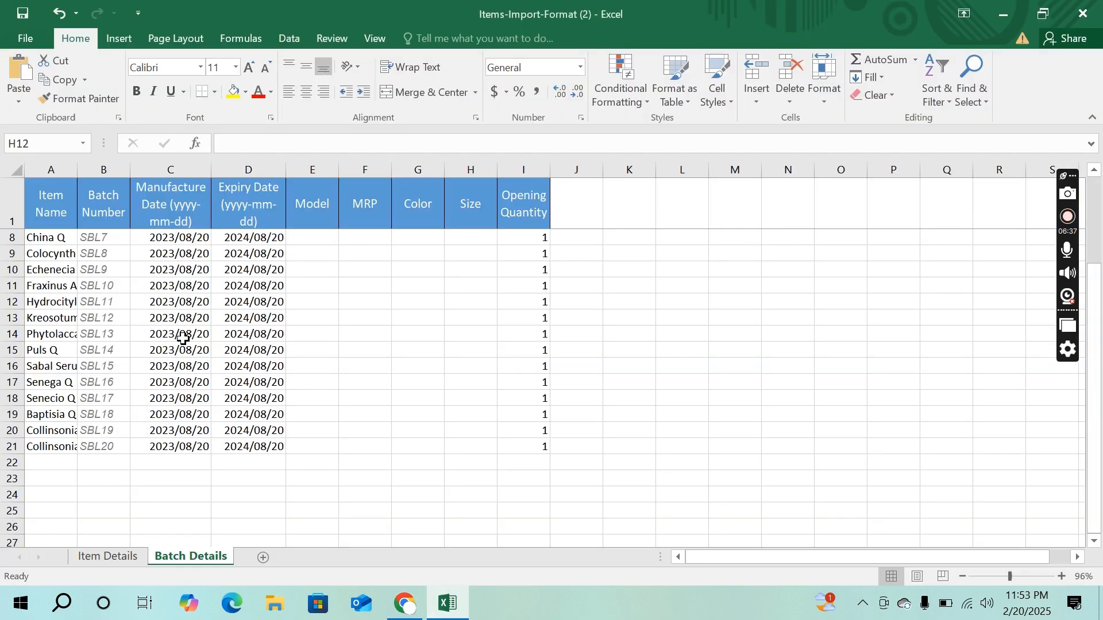
scroll(102, 244, "up", 2)
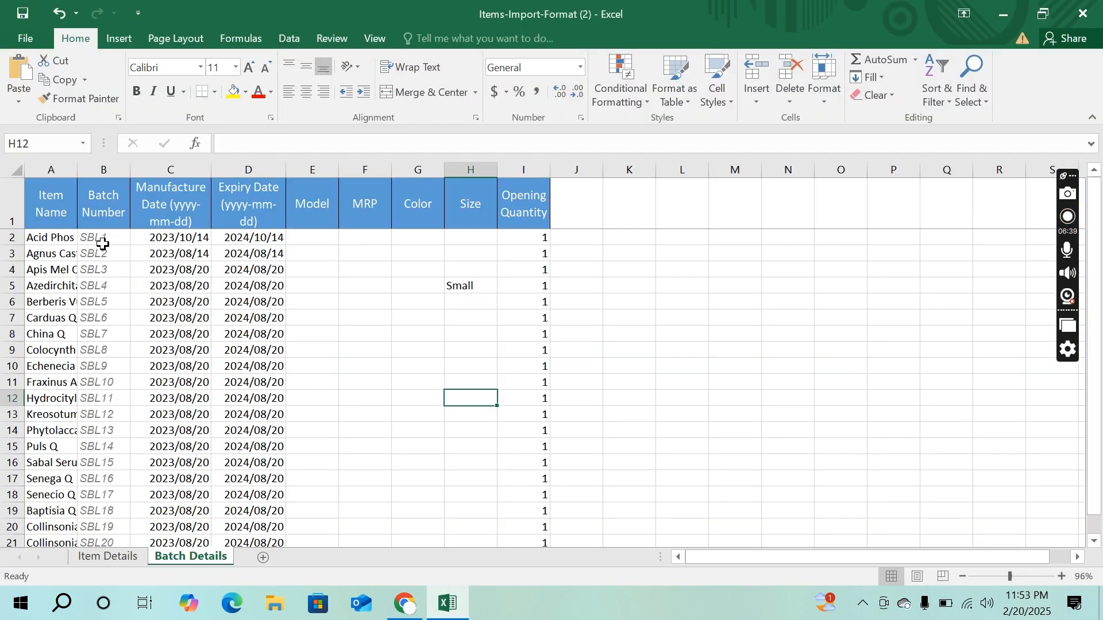
left_click(98, 240)
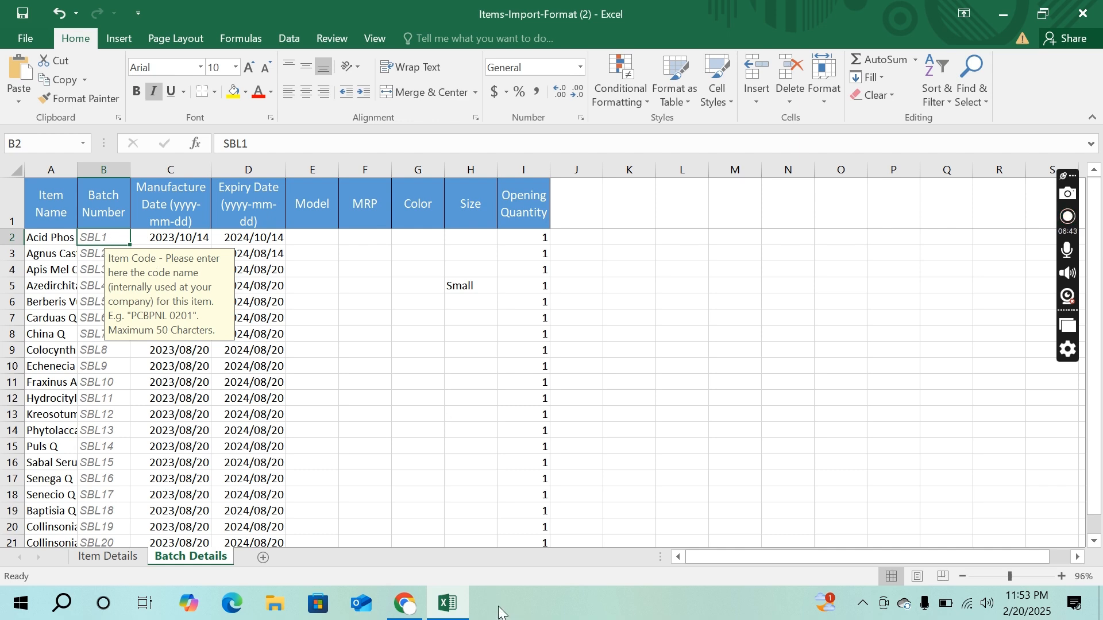
Step: Switch to Chrome, search the sale's items for sbl1 and clear the search
left_click(405, 603)
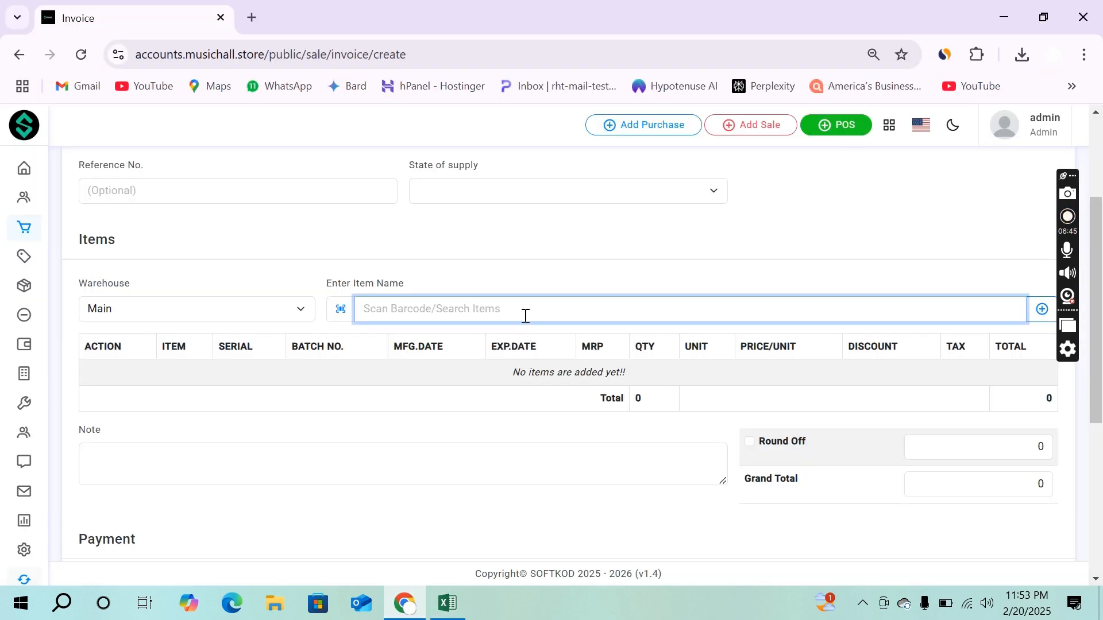
type("sbl1")
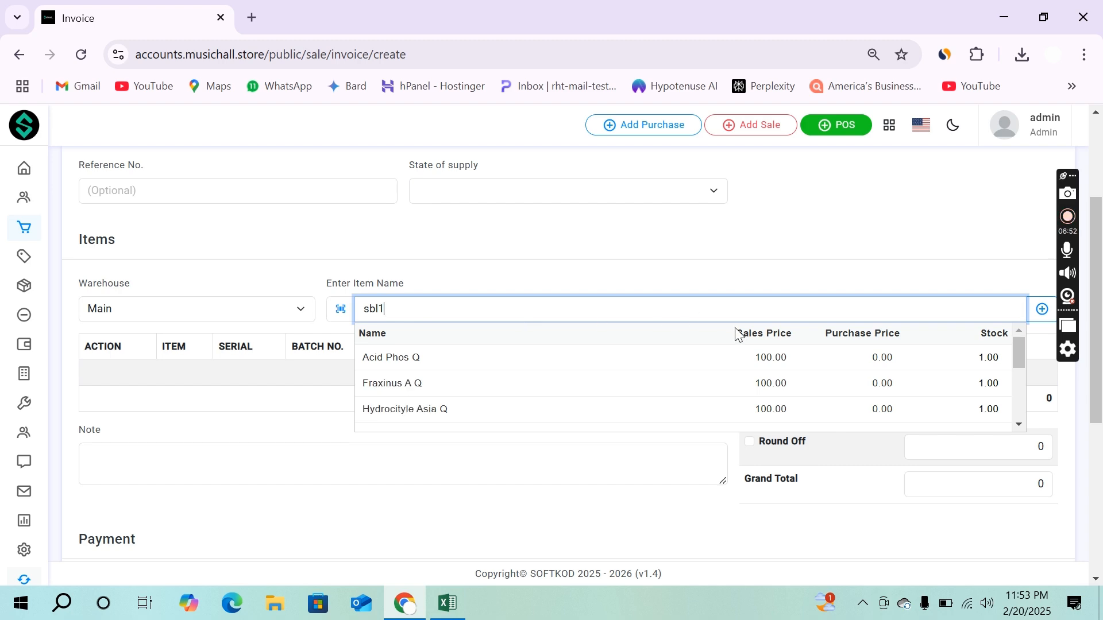
key("Down")
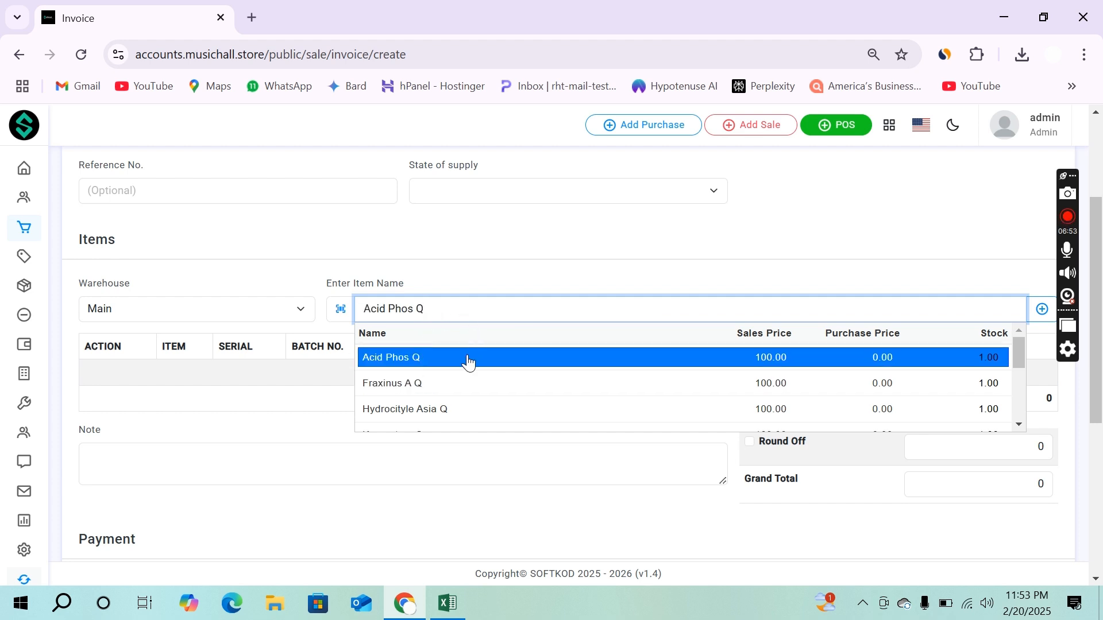
triple_click(450, 309)
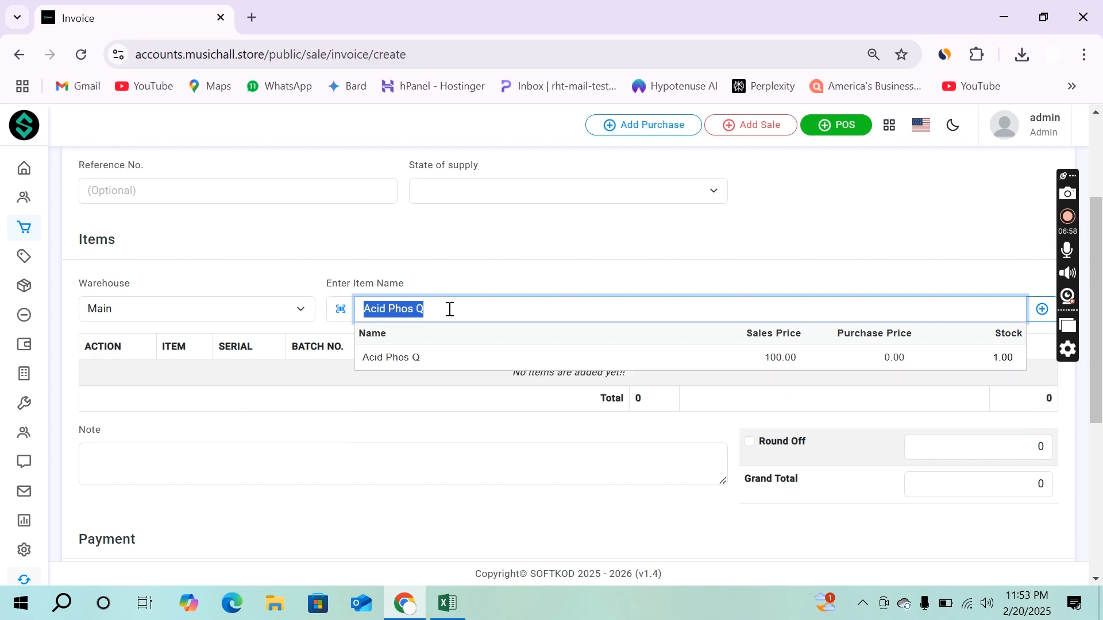
key("BackSpace")
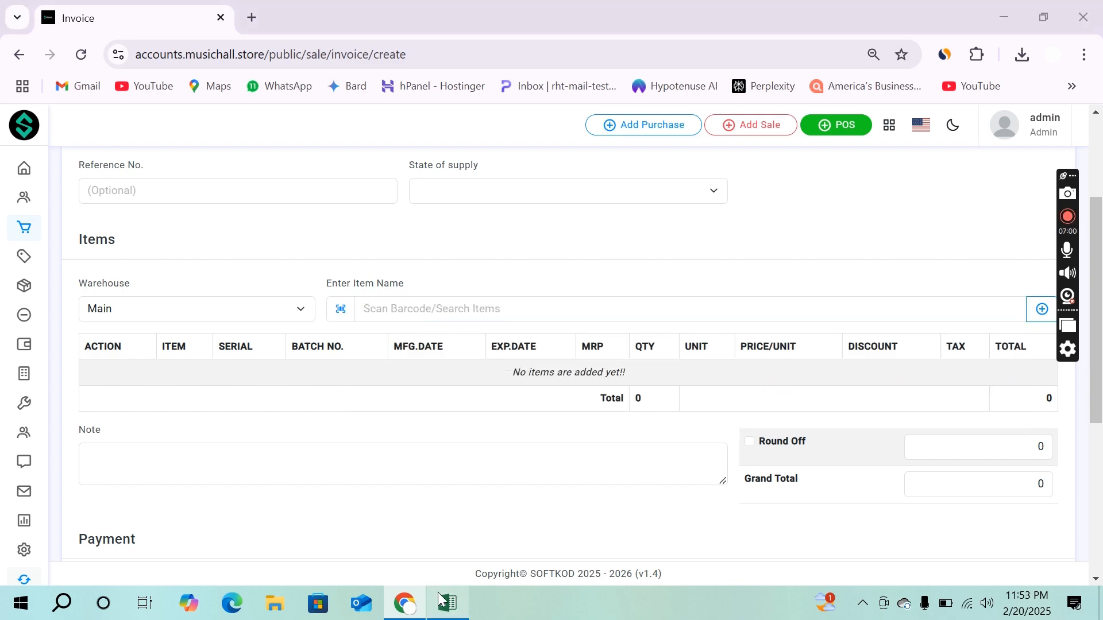
Step: Switch to Excel and check the first item's code on the Item Details sheet
left_click(437, 592)
left_click(122, 463)
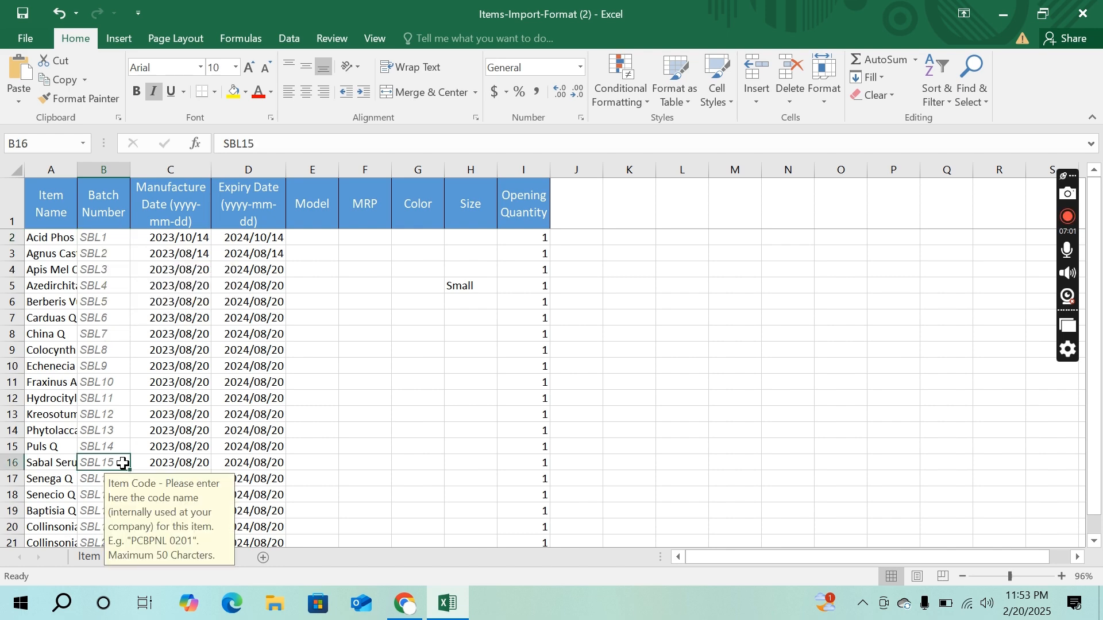
left_click(89, 556)
scroll(278, 345, "left", 3)
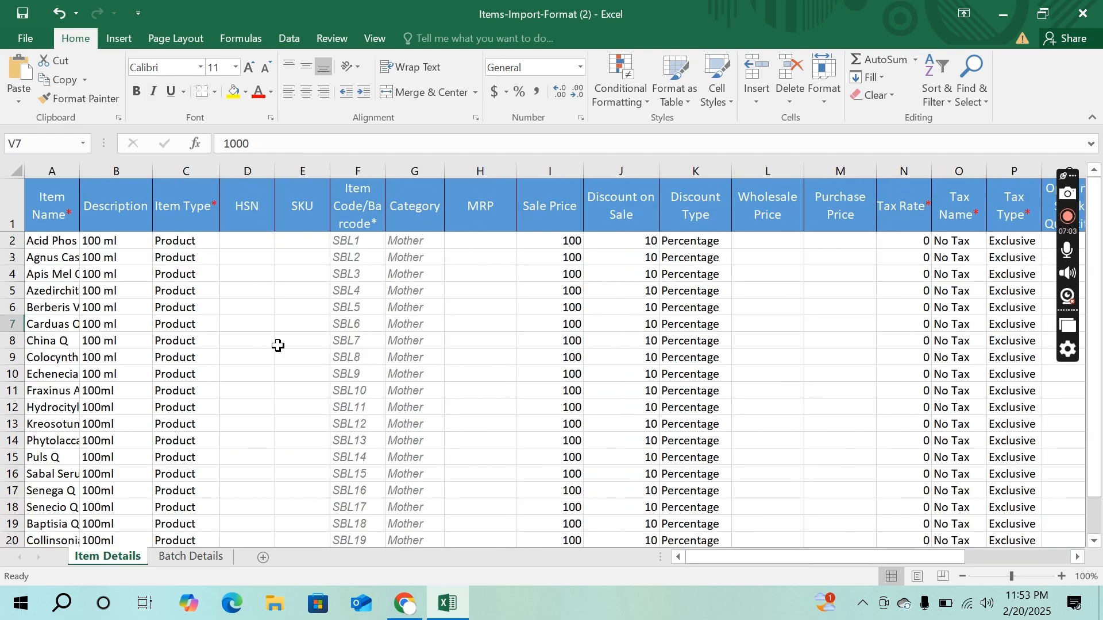
left_click(371, 247)
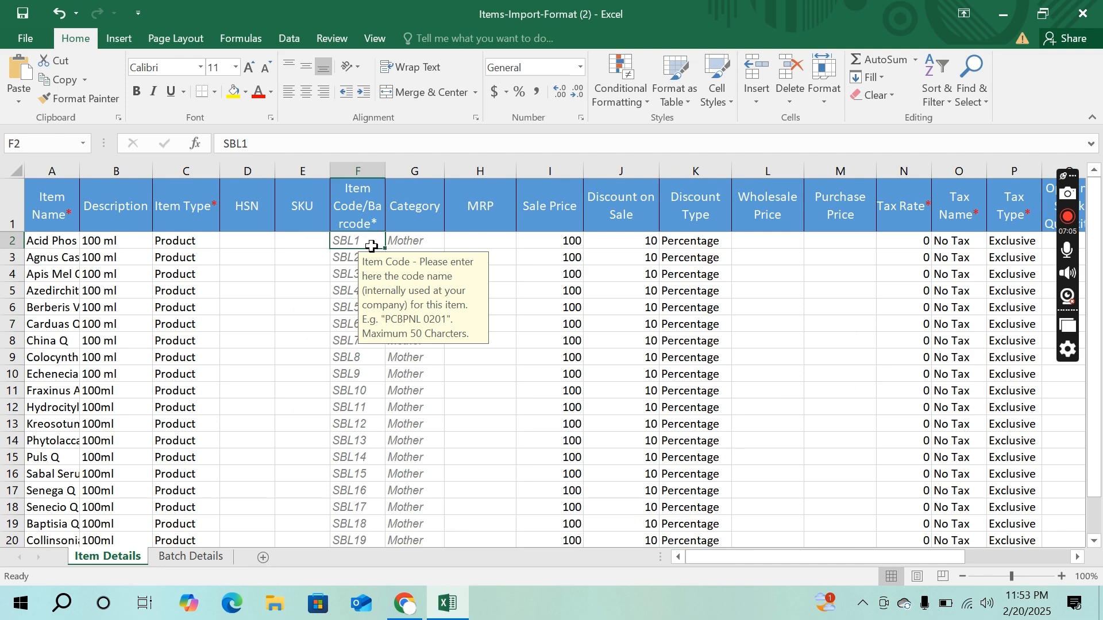
Step: Switch to Chrome and search the sale's items for sbl
left_click(404, 603)
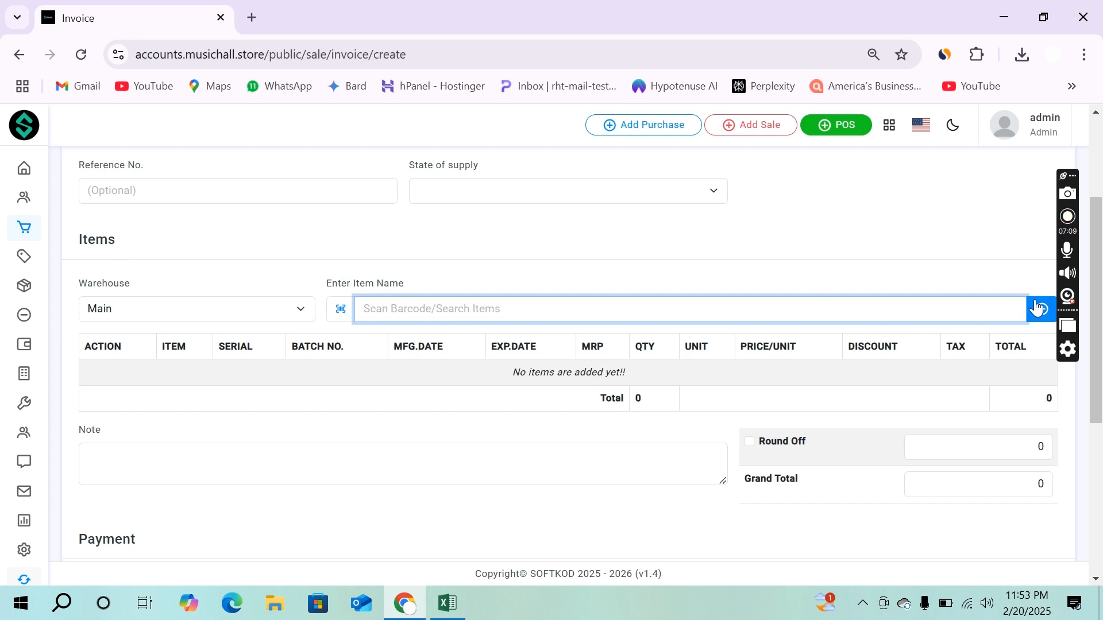
left_click(336, 317)
left_click(436, 313)
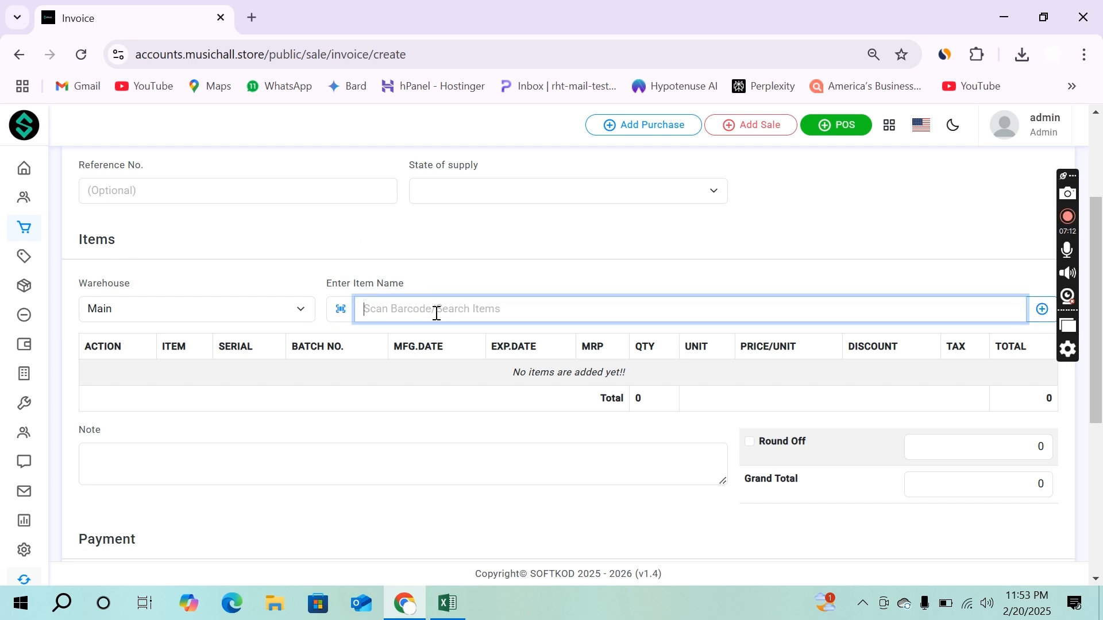
type("s")
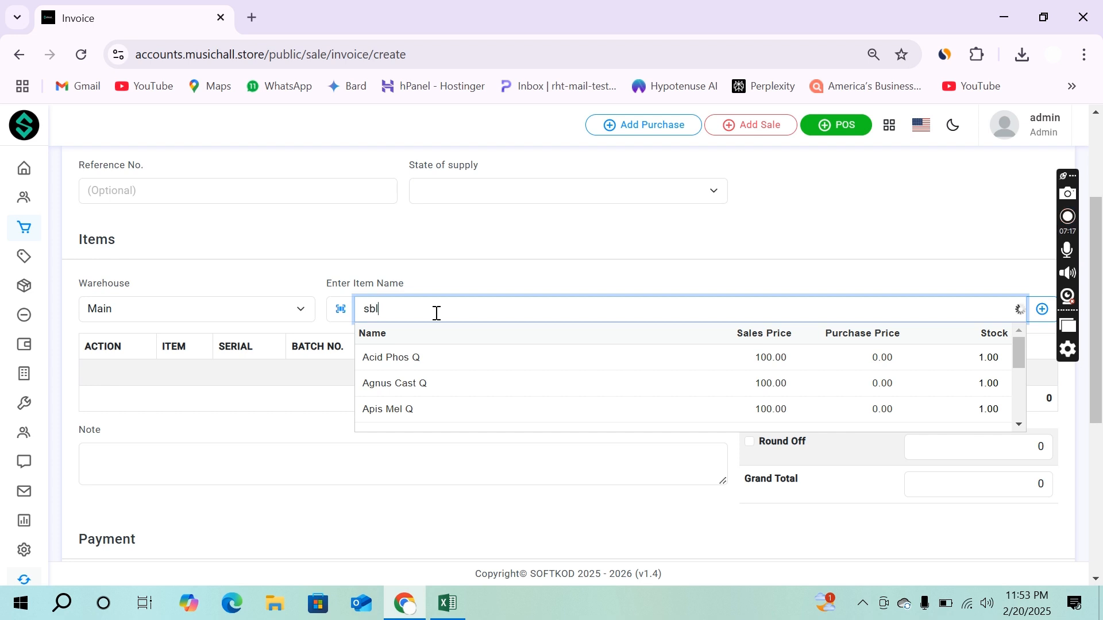
type("bl")
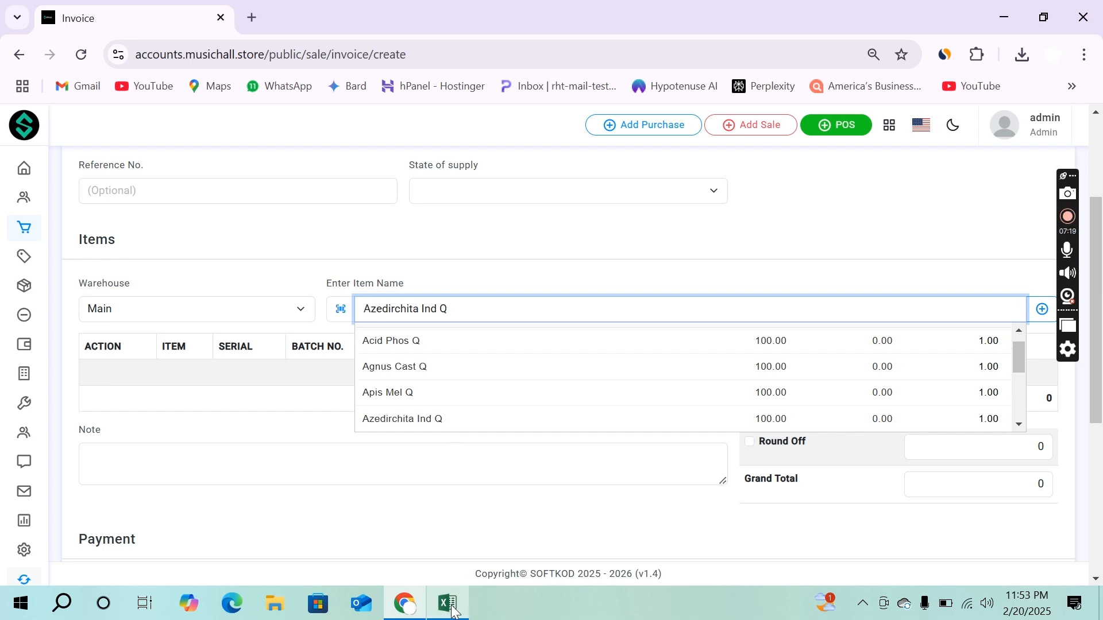
Step: Recheck the item code in Excel, then search the sale's items in Chrome for sbl 1 and clear the search
left_click(449, 604)
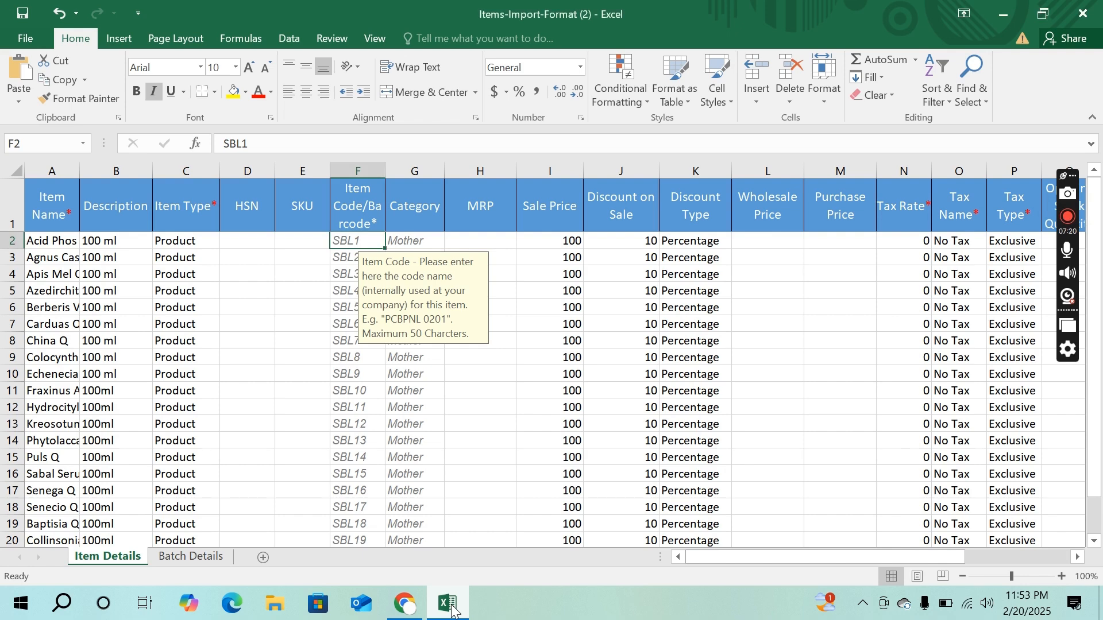
left_click(405, 603)
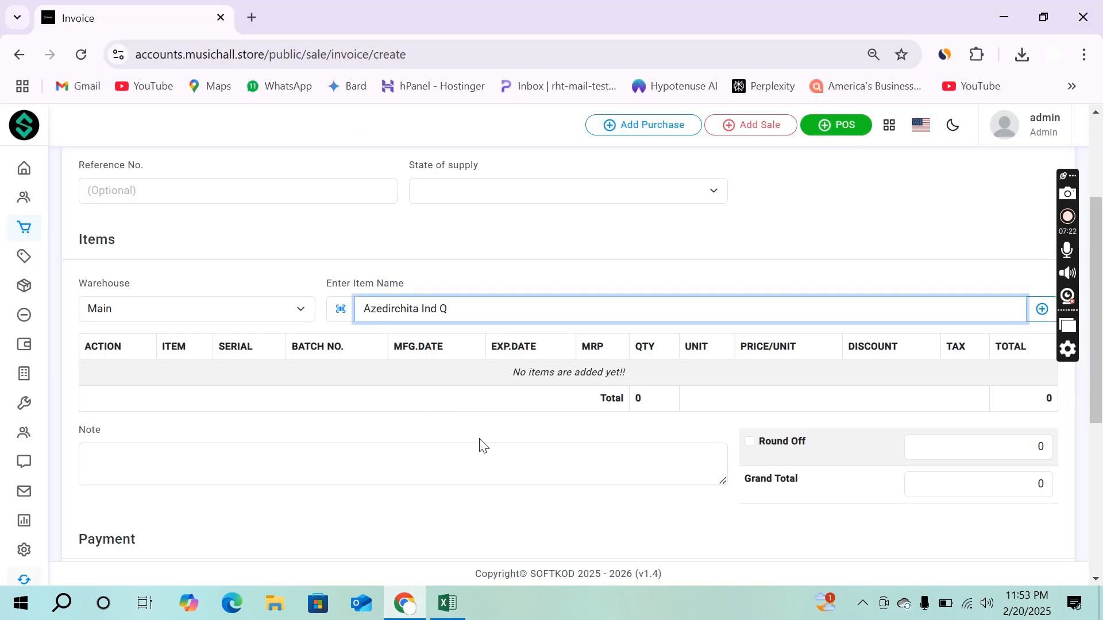
key("ctrl+a")
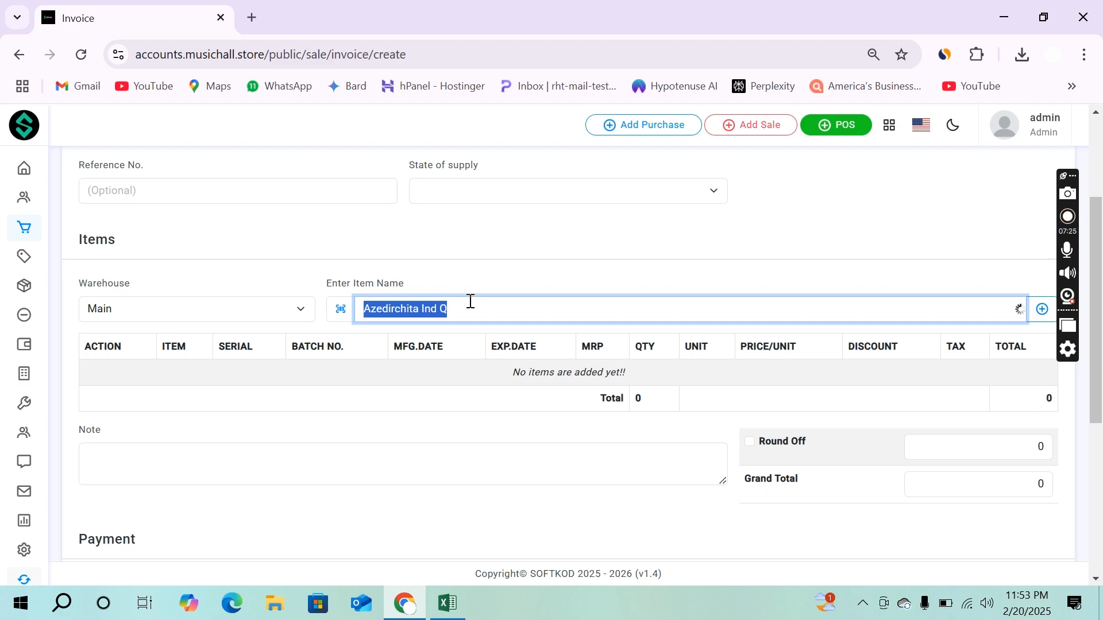
type("sb")
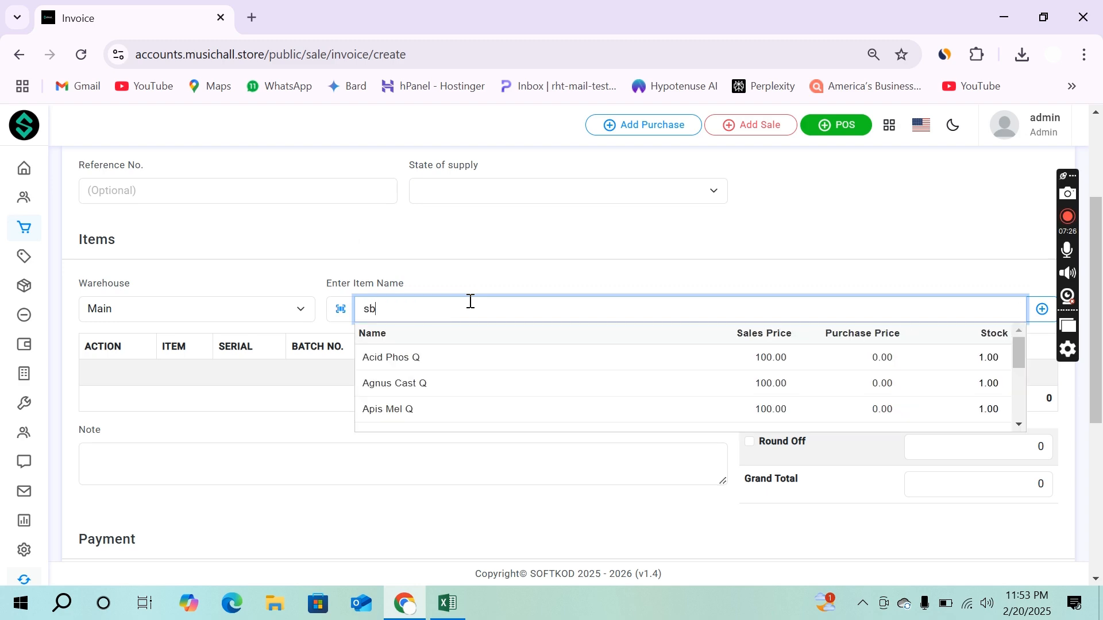
type("l 1")
key("BackSpace")
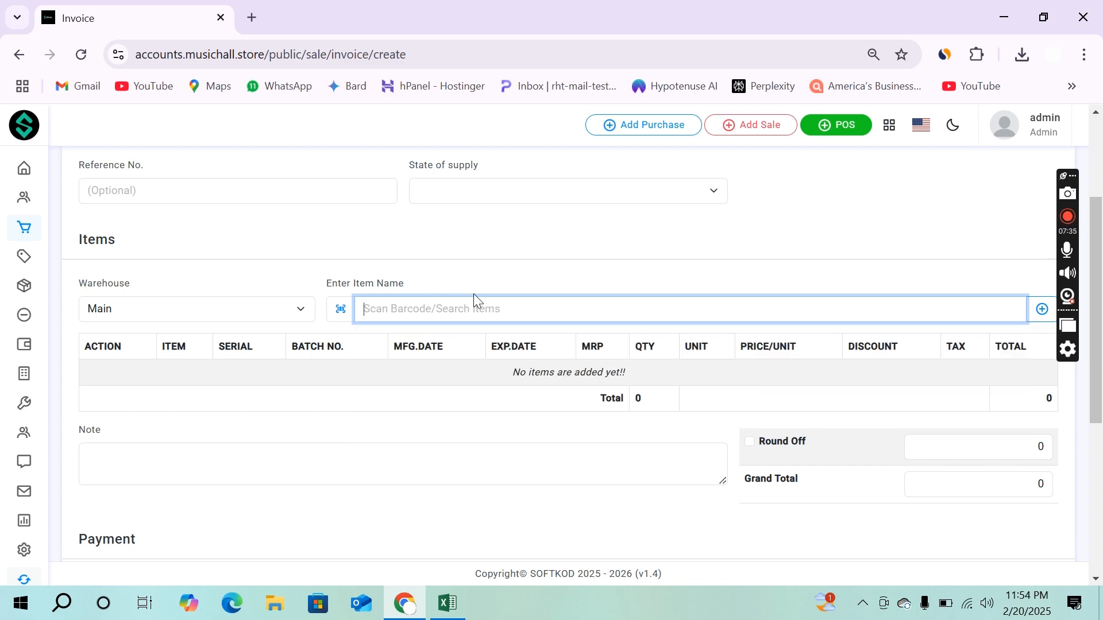
key("Tab")
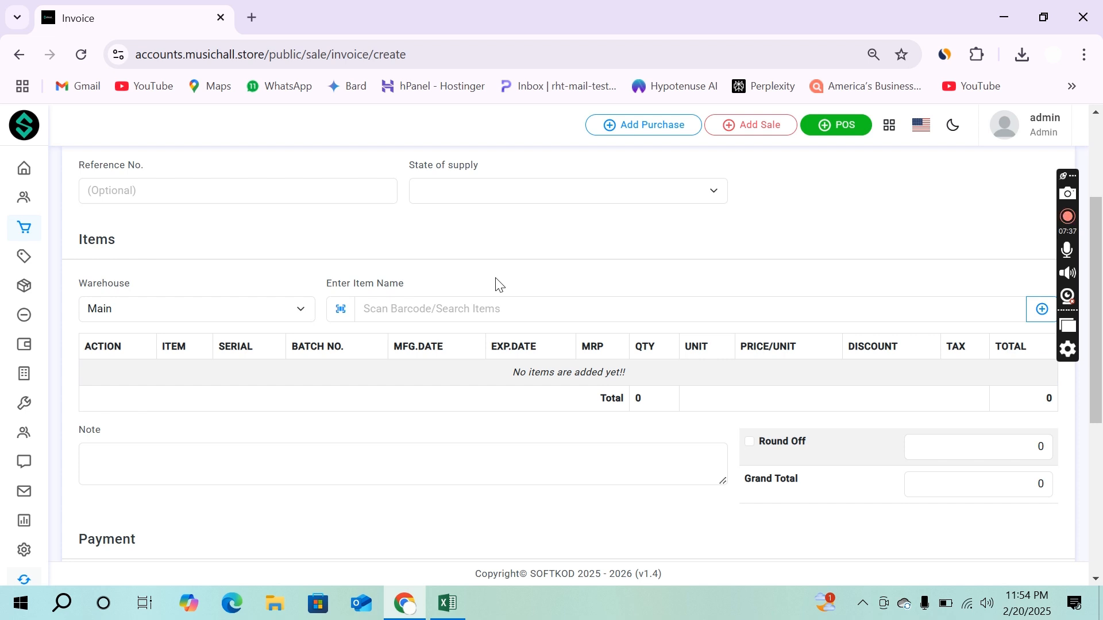
Step: Review the sale form's customer, date, state of supply, warehouse and item fields, ending in the item search field
key("ctrl+plus")
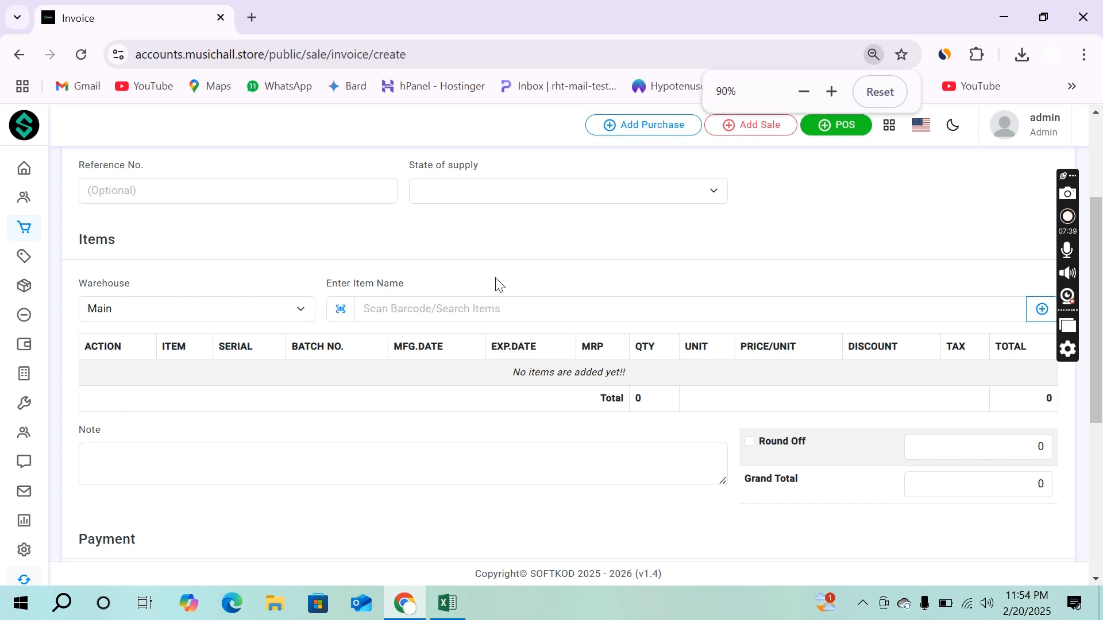
scroll(410, 284, "up", 3)
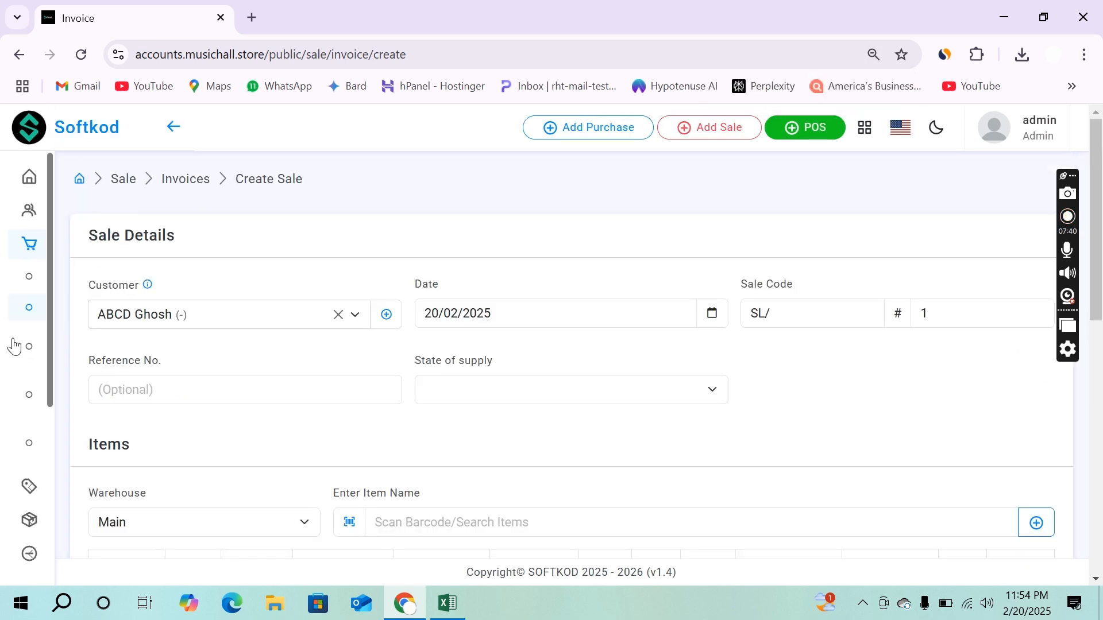
mouse_move(191, 303)
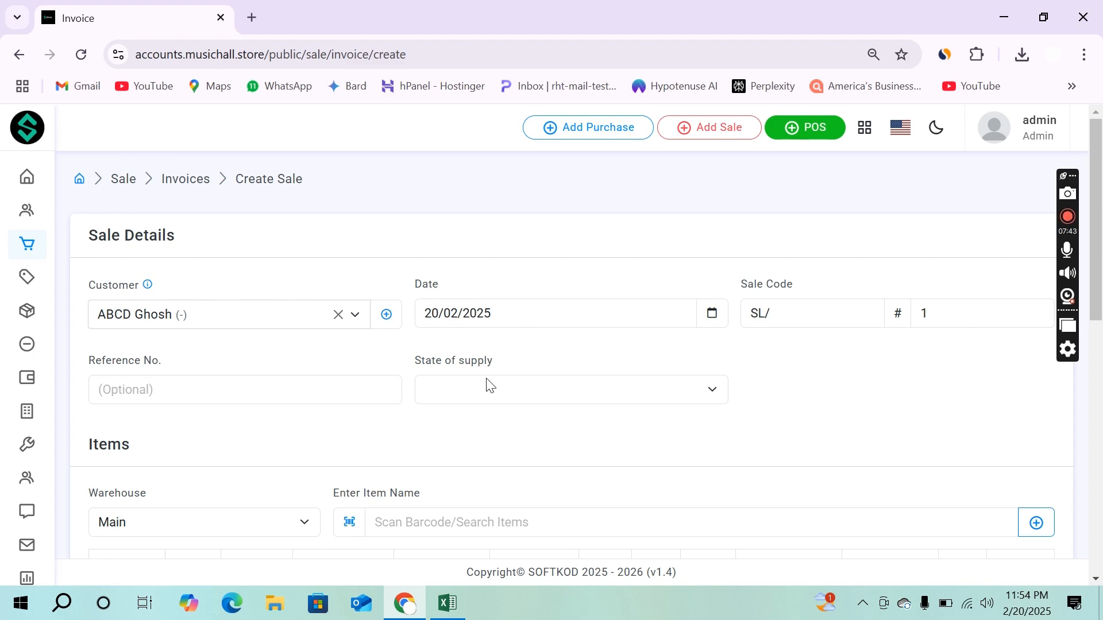
scroll(486, 385, "down", 5)
scroll(179, 244, "up", 1)
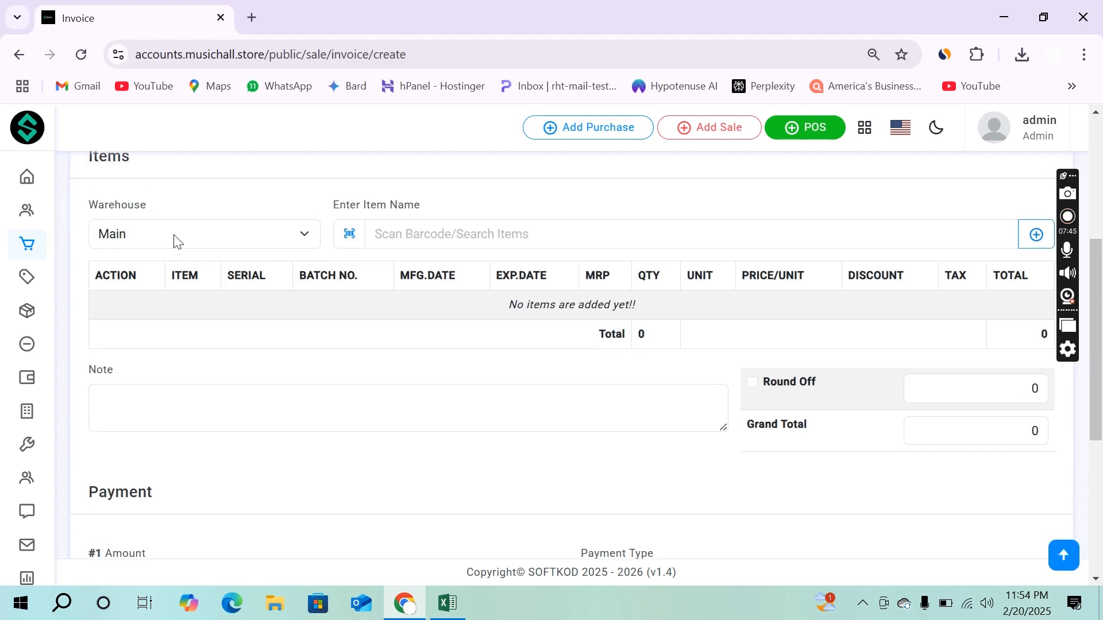
scroll(533, 264, "up", 4)
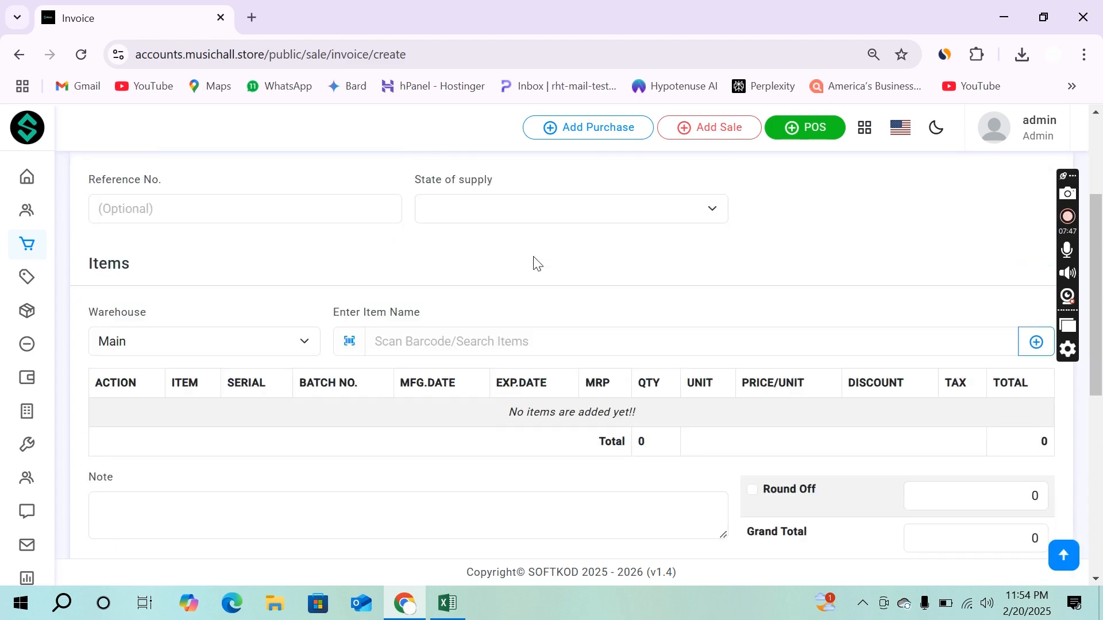
scroll(533, 263, "down", 2)
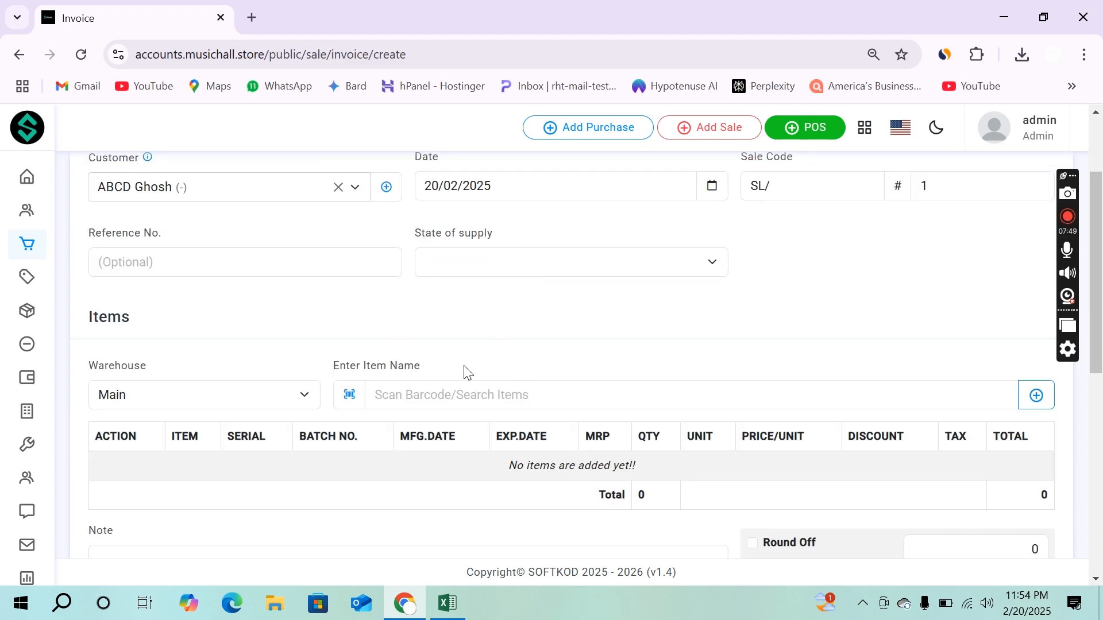
scroll(376, 314, "up", 1)
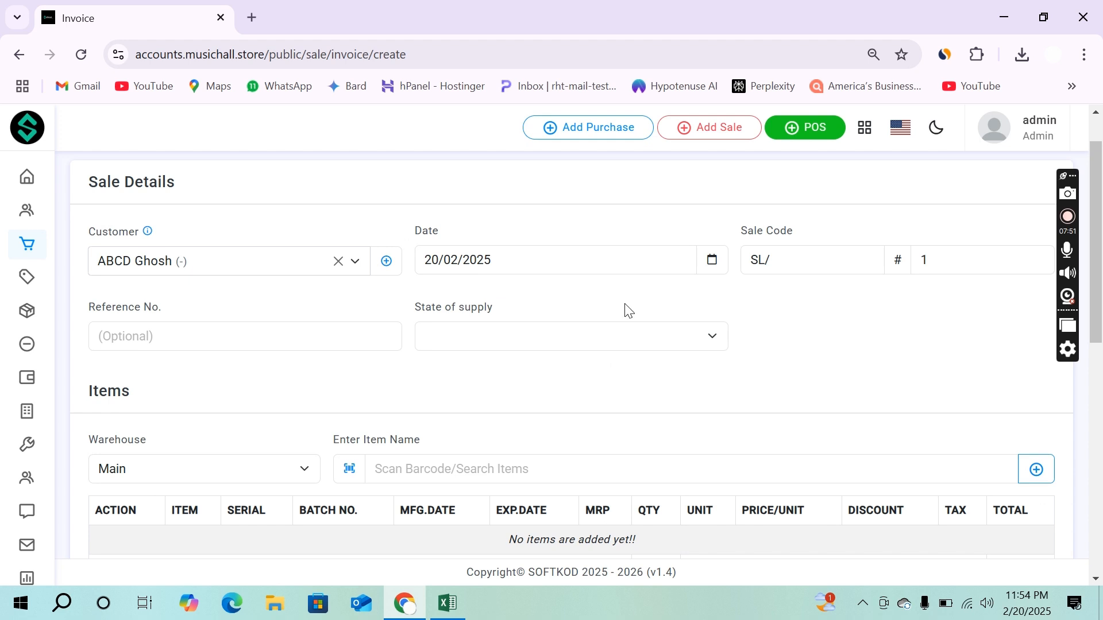
scroll(602, 343, "down", 1)
scroll(605, 344, "down", 2)
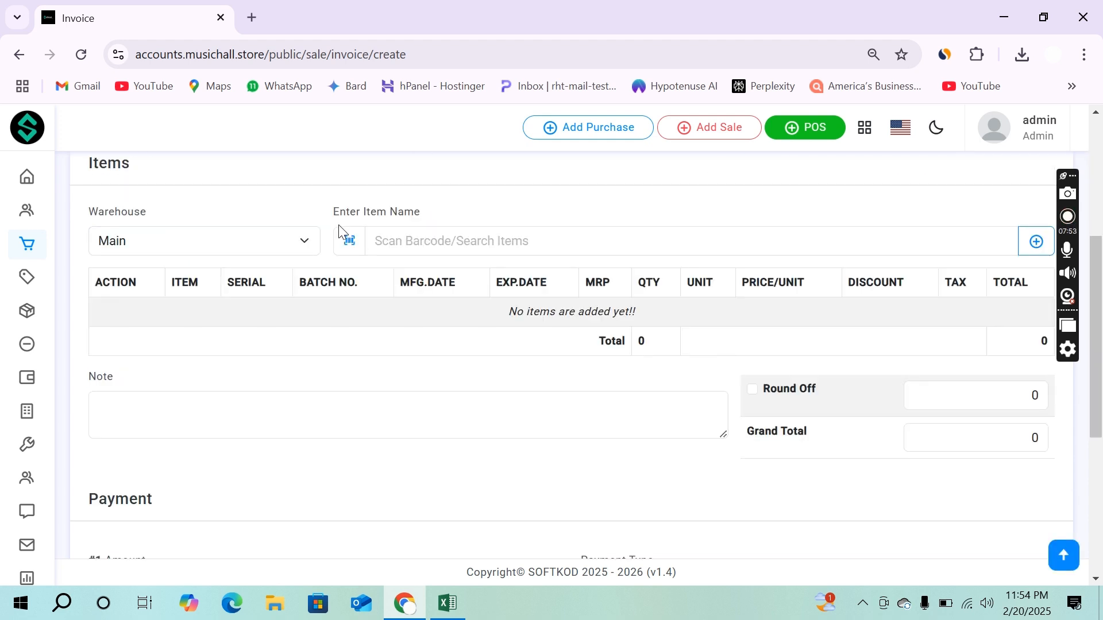
left_click(494, 241)
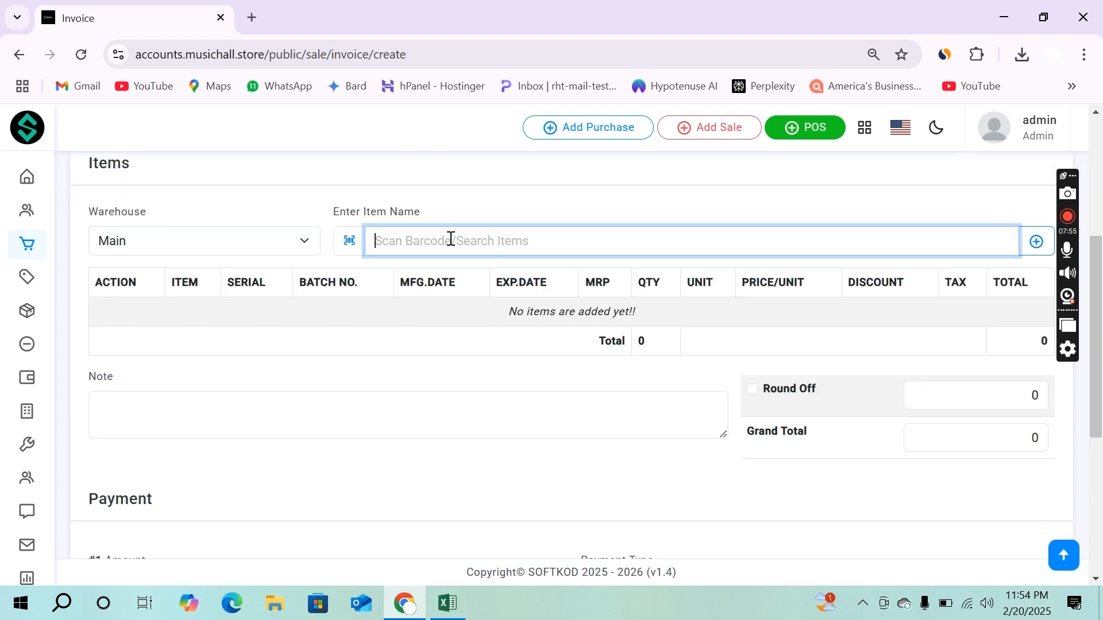
Step: Add Acid Phos Q to the sale from batch SBL1 with a quantity of 100
type("A")
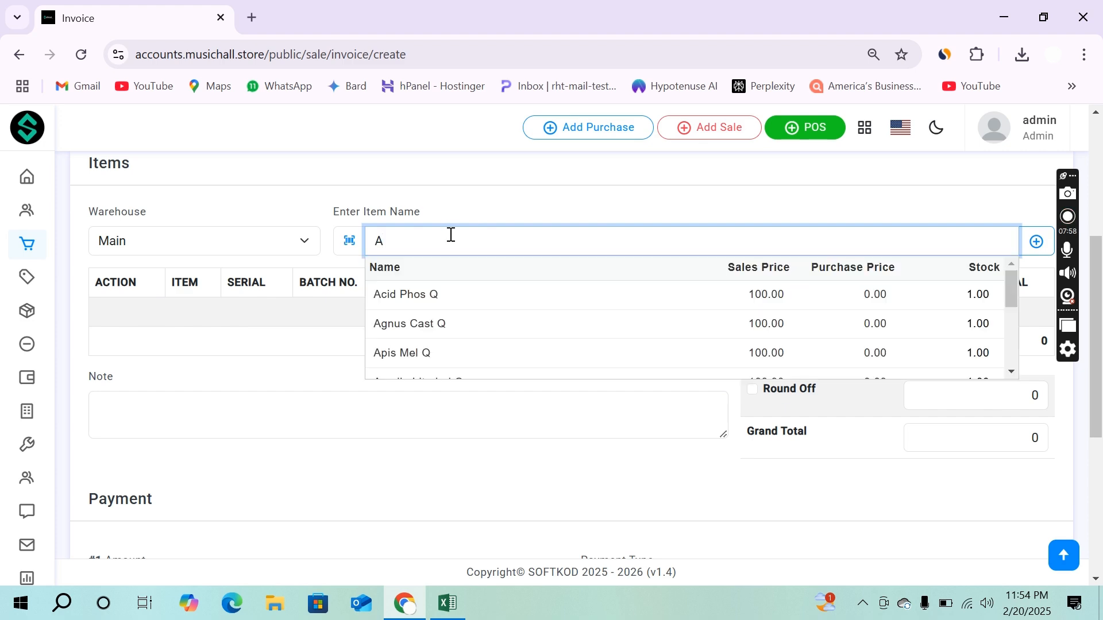
key("Down")
left_click(465, 298)
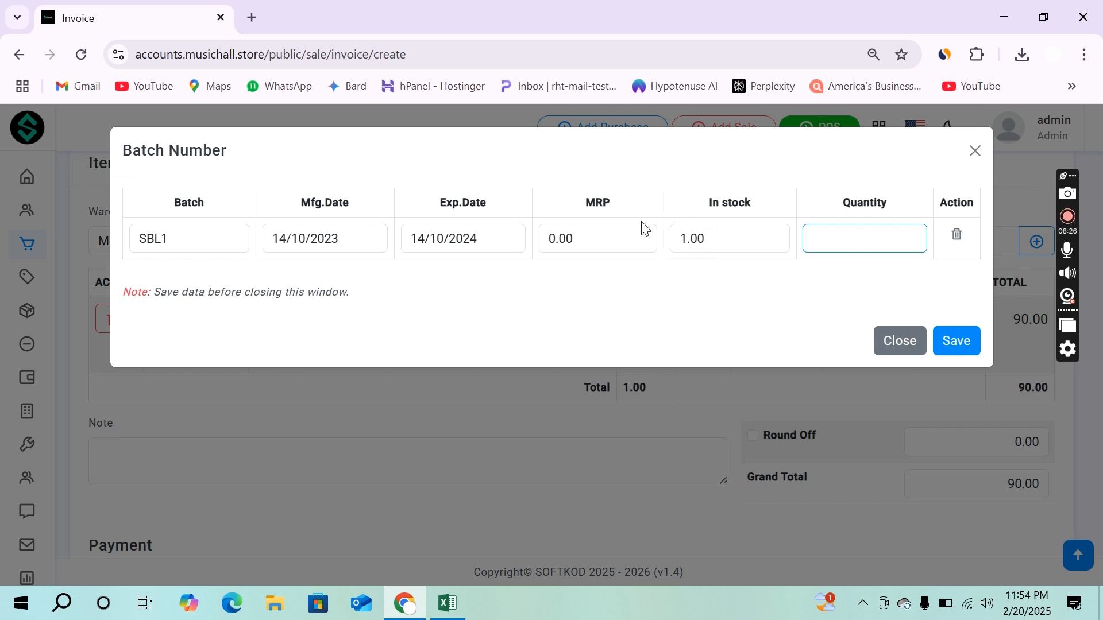
left_click(855, 234)
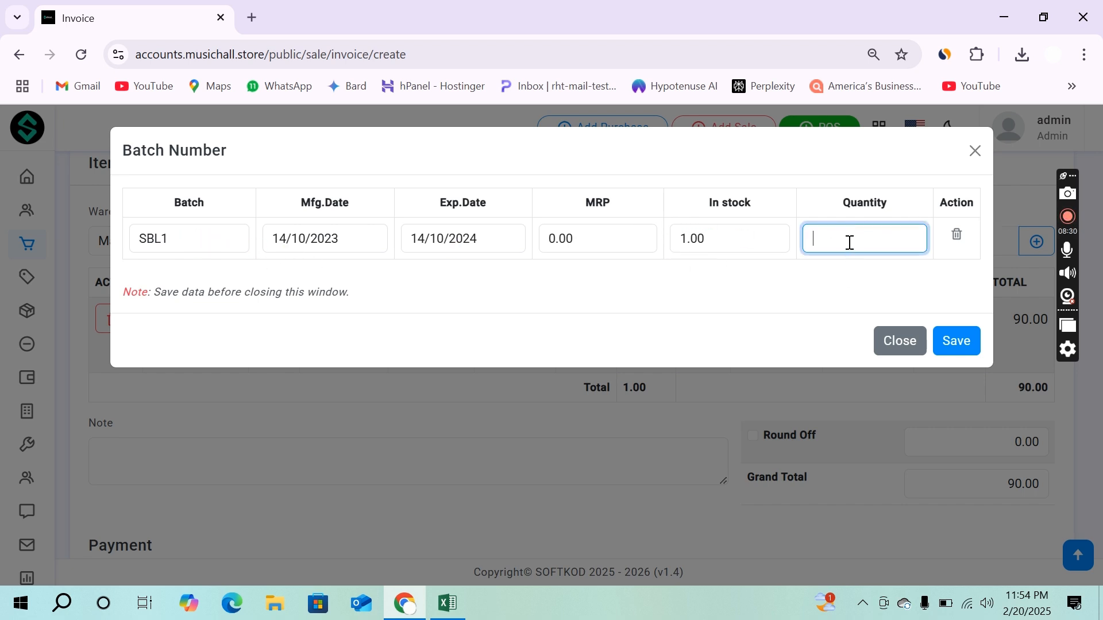
type("100")
left_click(952, 340)
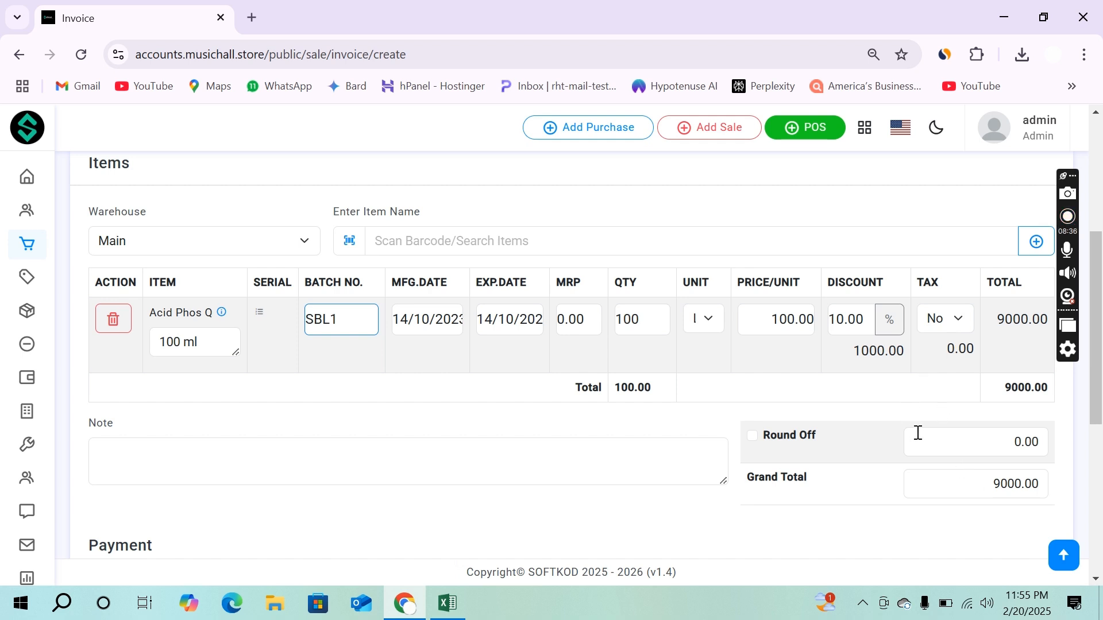
Step: Check the sale's grand total and set the Acid Phos Q line's unit to ML
left_click_drag(974, 490, 1036, 486)
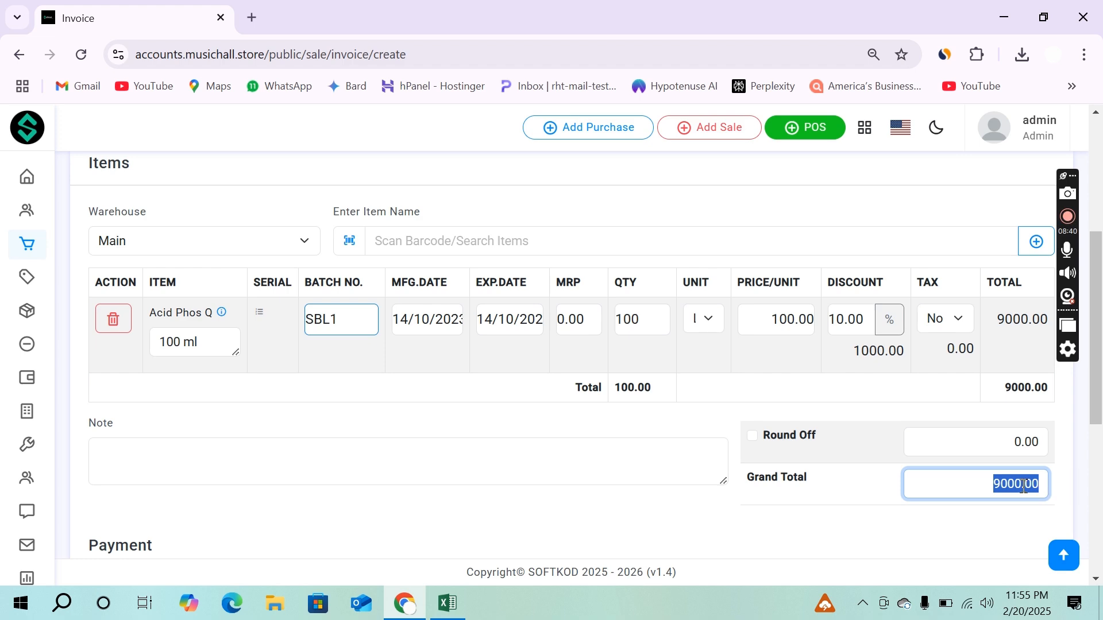
left_click_drag(978, 483, 1025, 486)
left_click(1026, 485)
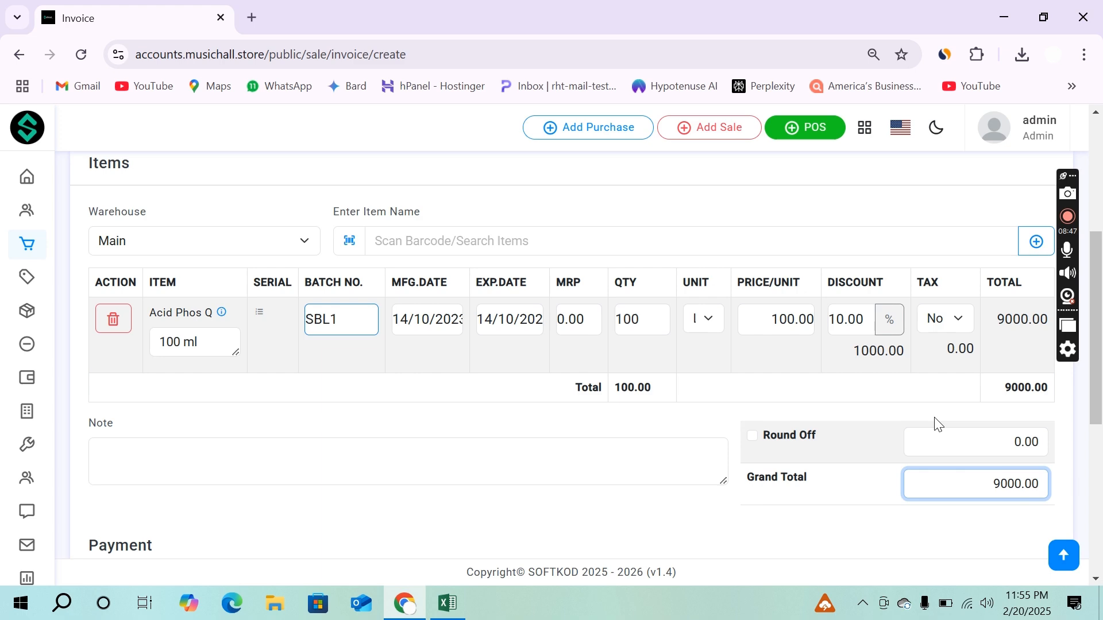
left_click(702, 331)
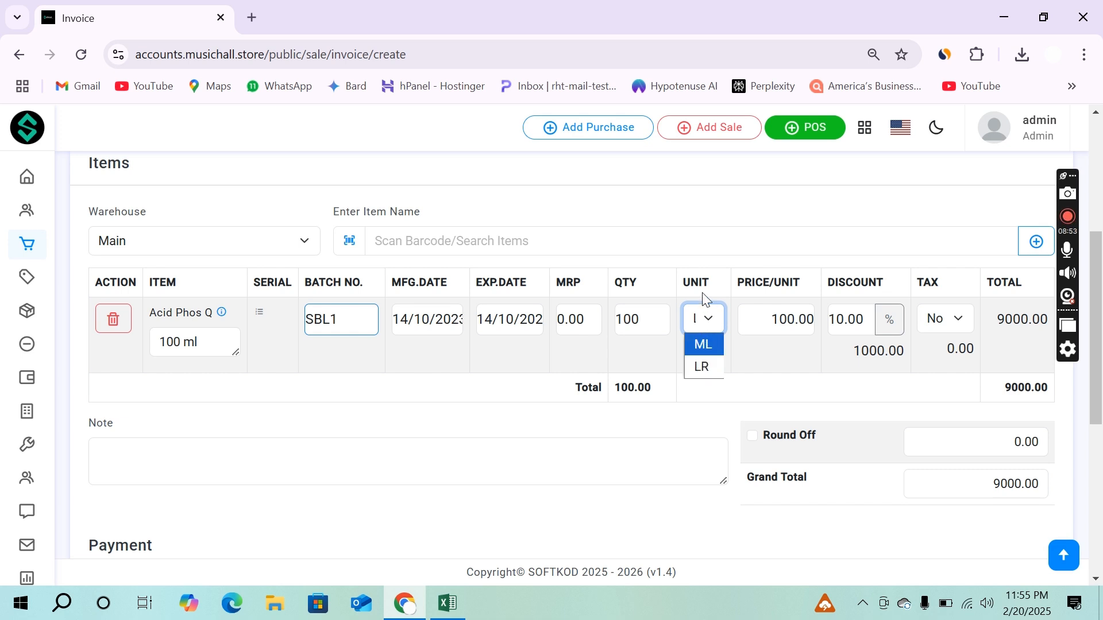
left_click(706, 347)
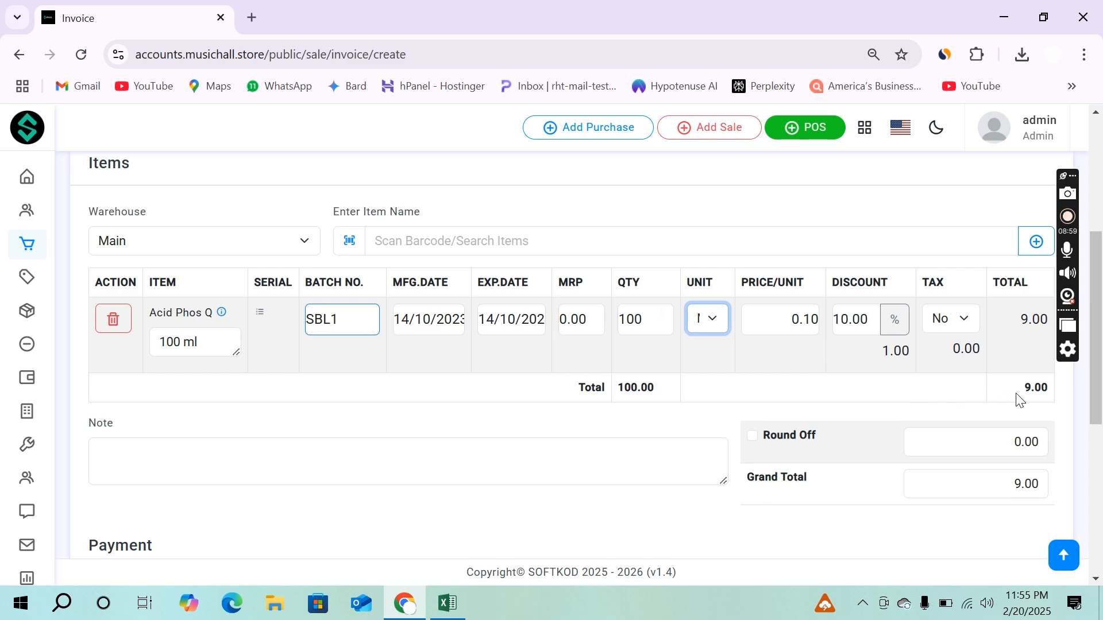
Step: Examine the Acid Phos Q line's total, discount percentage, discount amount and tax
left_click(1010, 321)
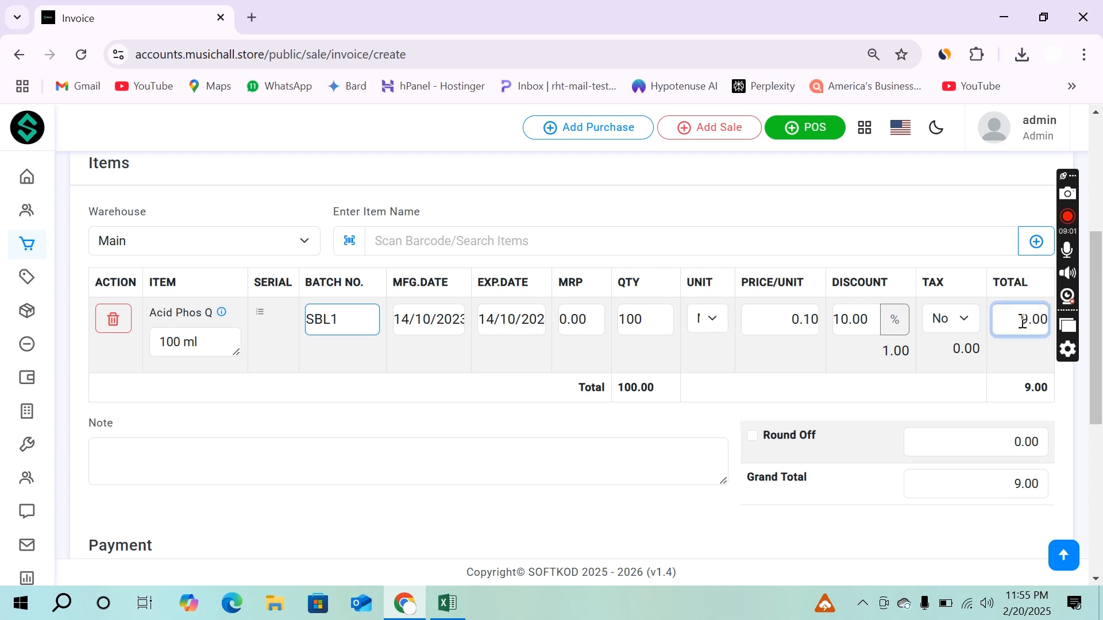
left_click_drag(1022, 322, 1043, 321)
left_click(1024, 380)
left_click_drag(867, 323, 831, 337)
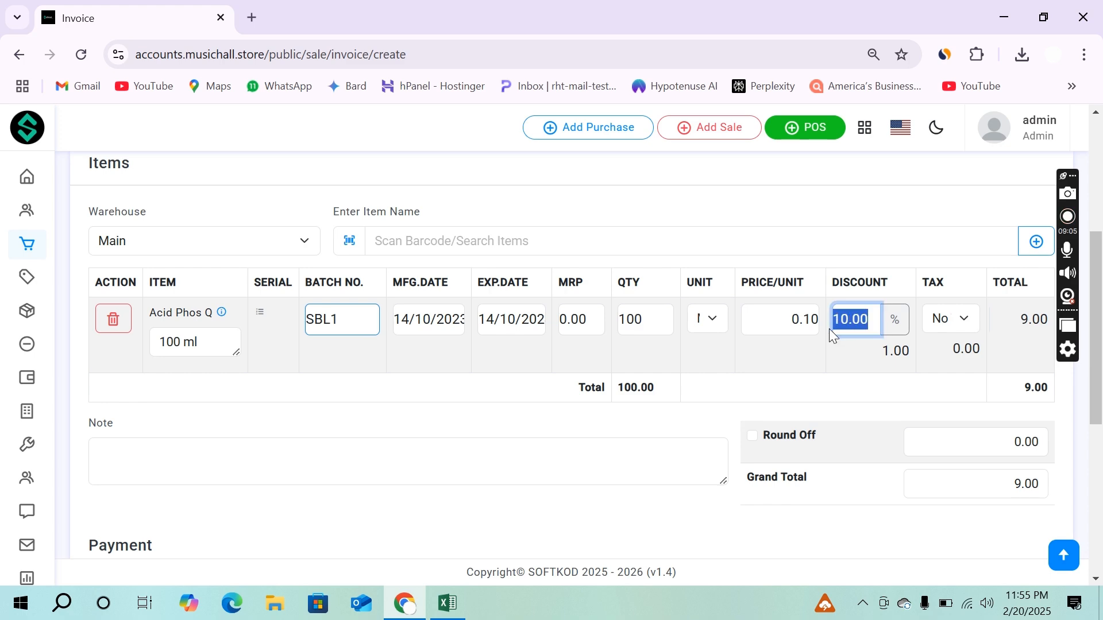
left_click(856, 356)
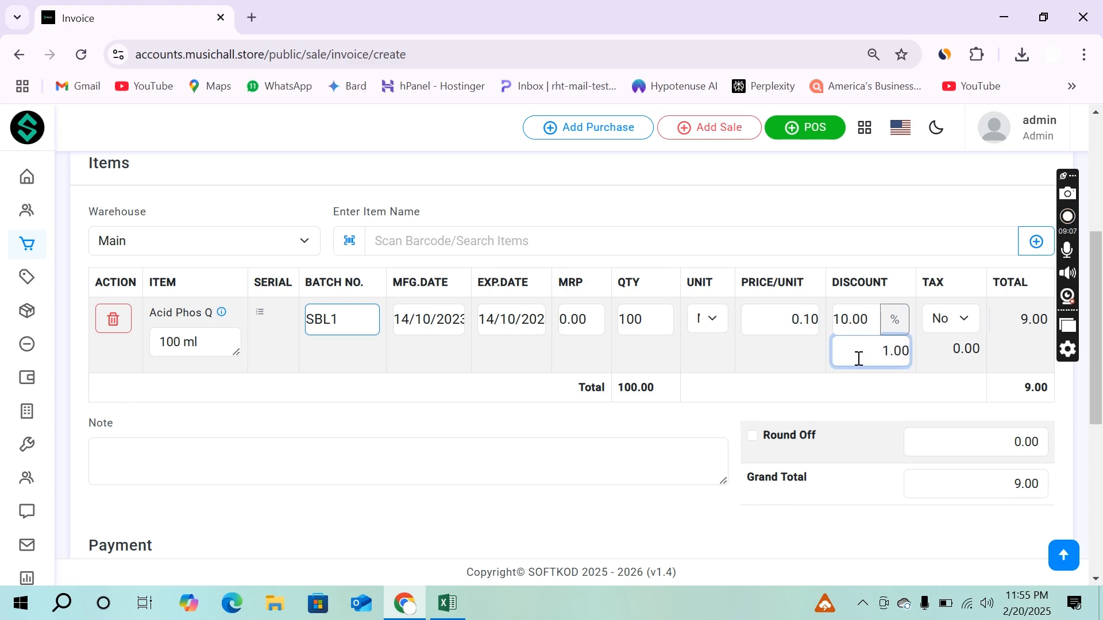
left_click_drag(887, 355, 908, 353)
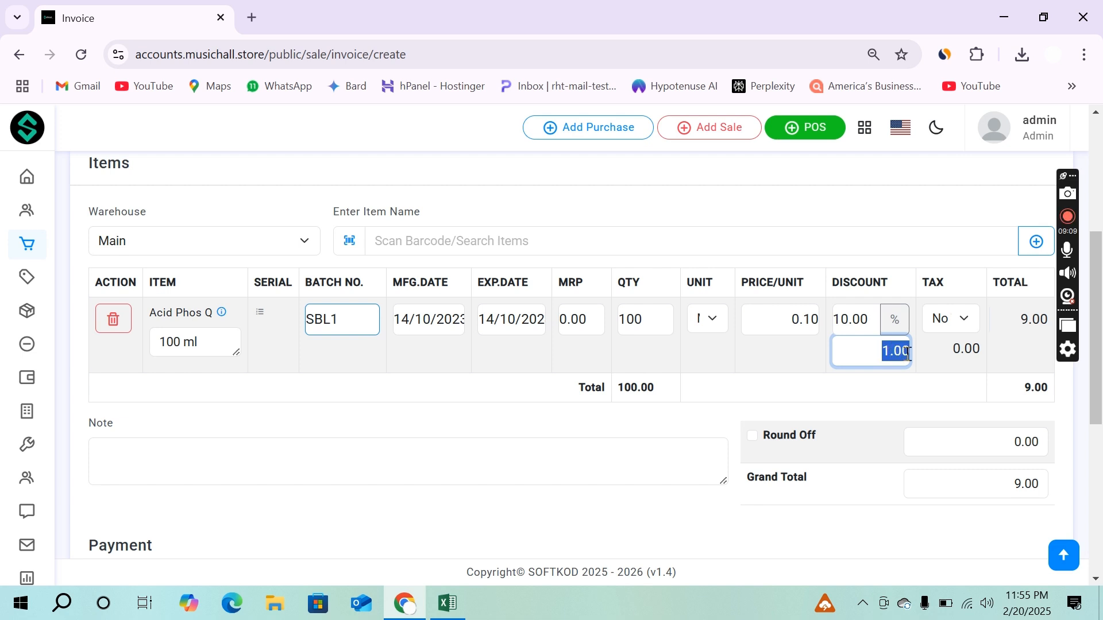
left_click(908, 353)
left_click(945, 353)
left_click(983, 385)
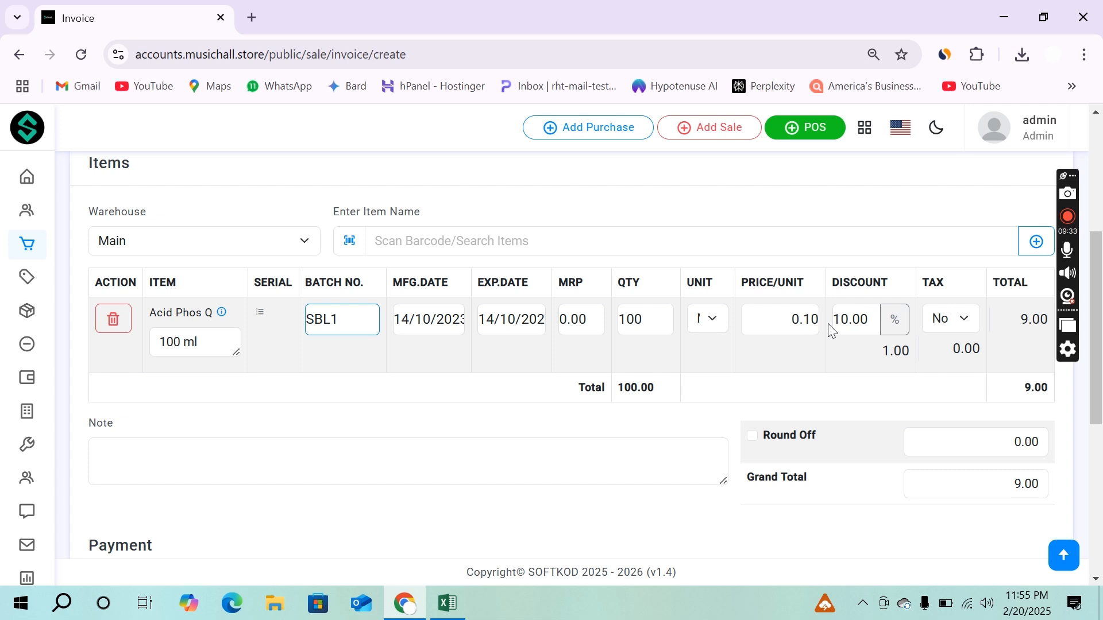
Step: Switch the Acid Phos Q line's unit to LR and back to ML, then check its discount
left_click(706, 320)
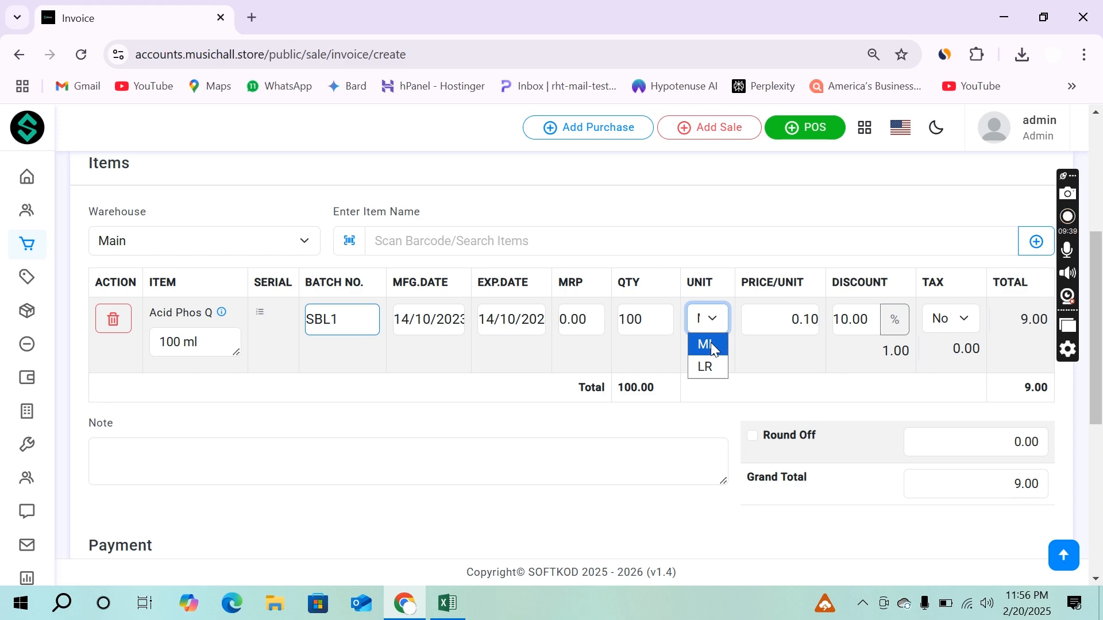
left_click(657, 363)
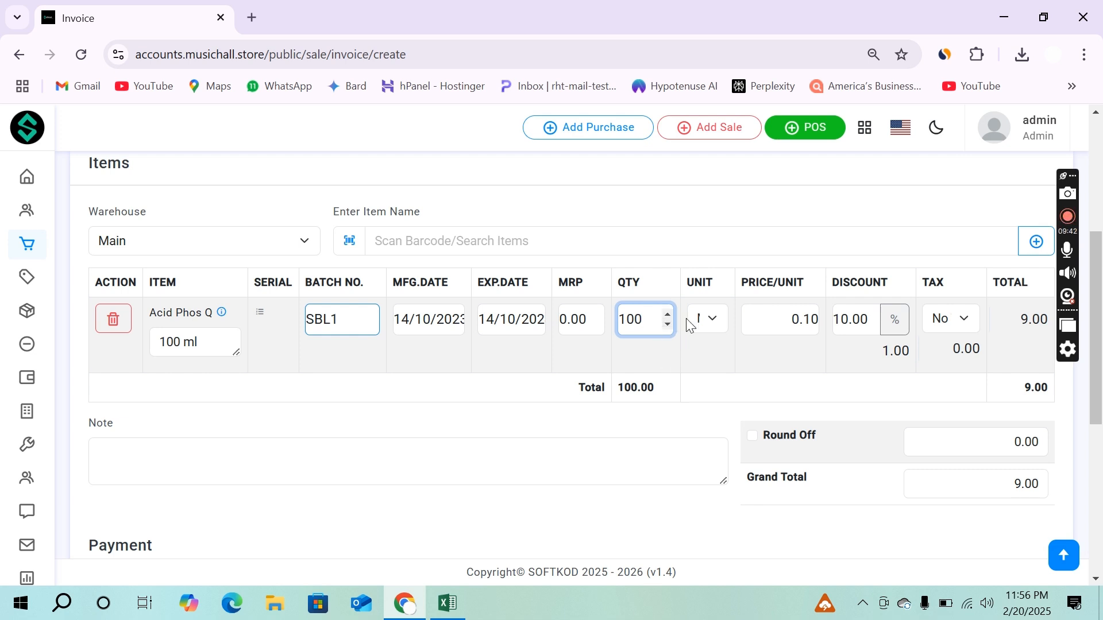
left_click(707, 319)
left_click(710, 374)
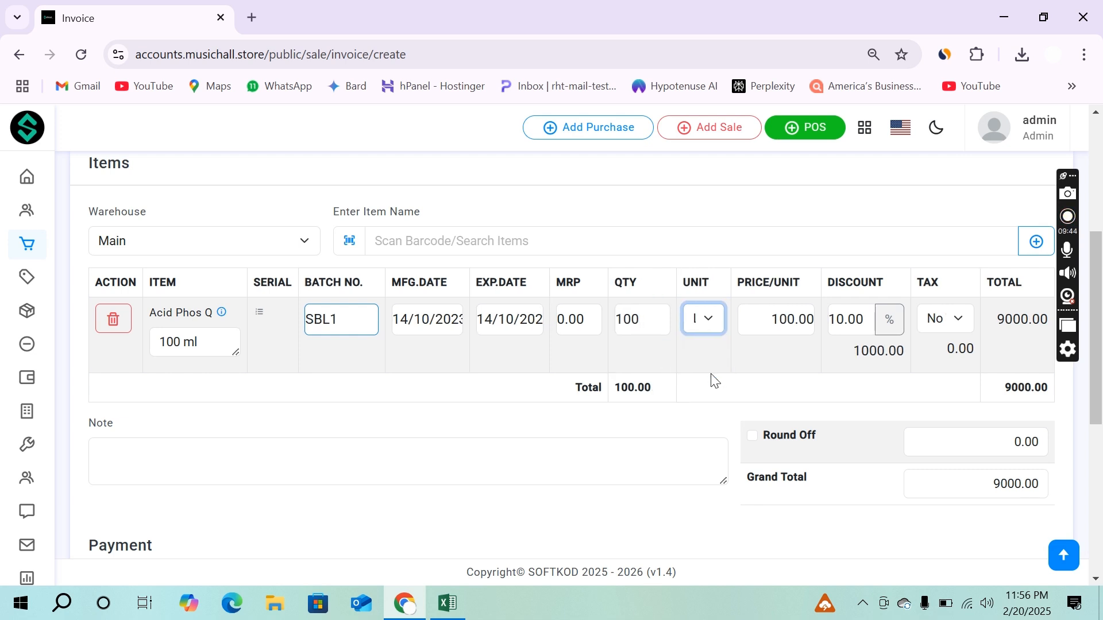
left_click(714, 325)
left_click(709, 341)
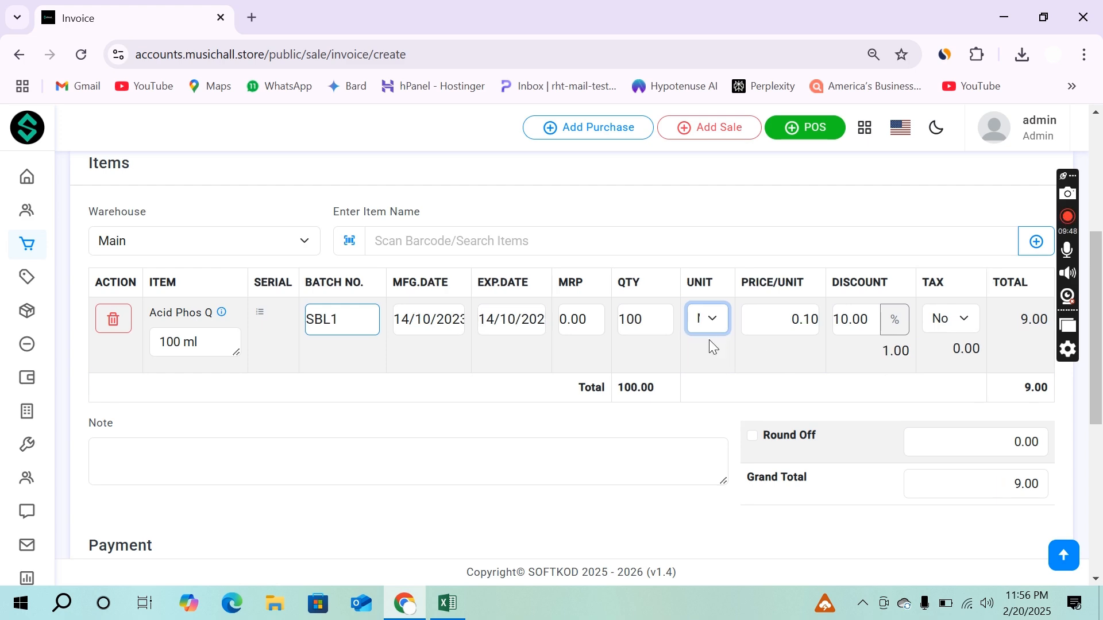
left_click(825, 380)
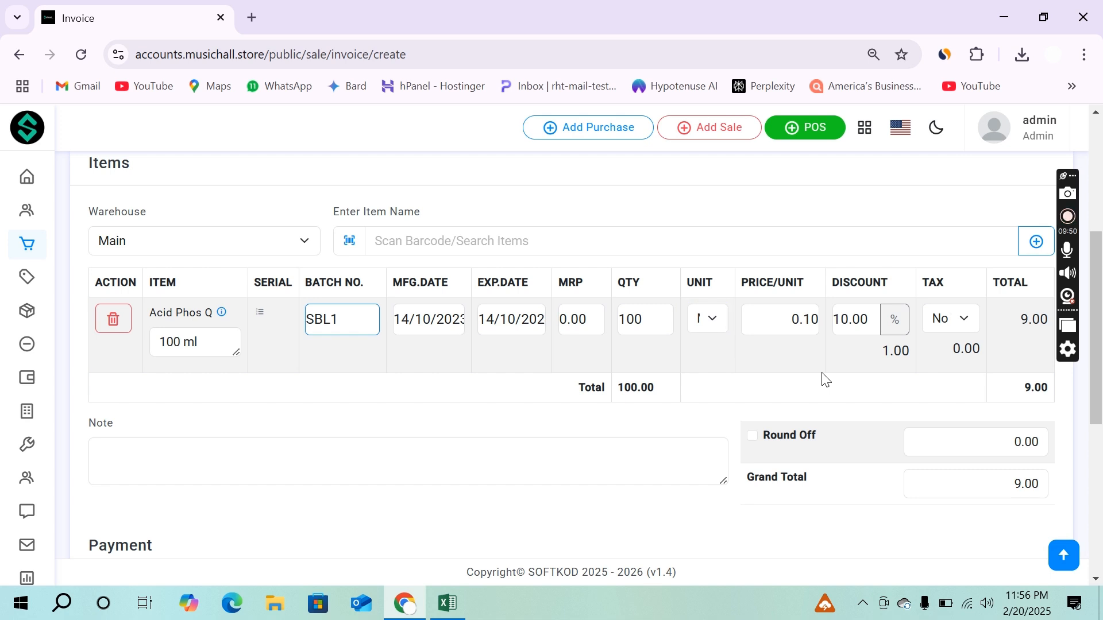
mouse_move(870, 325)
left_mouse_down()
mouse_move(825, 323)
mouse_move(880, 332)
left_mouse_up()
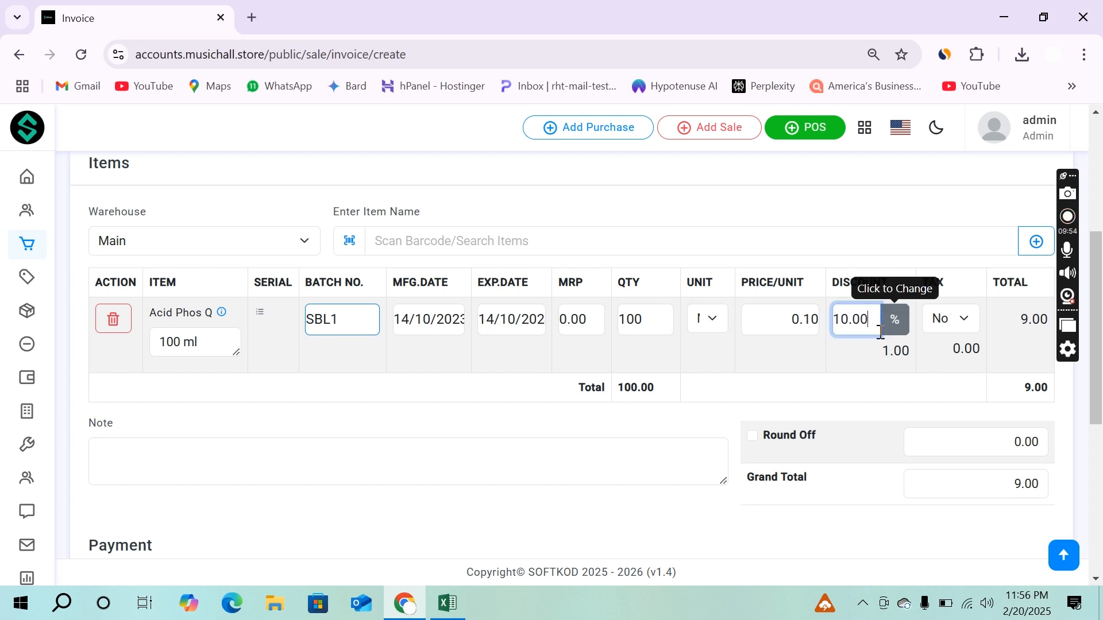
left_click(868, 387)
Step: Add Agnus Cast Q from batch SBL2 with a quantity of 500 and set its unit to ML
left_click(512, 241)
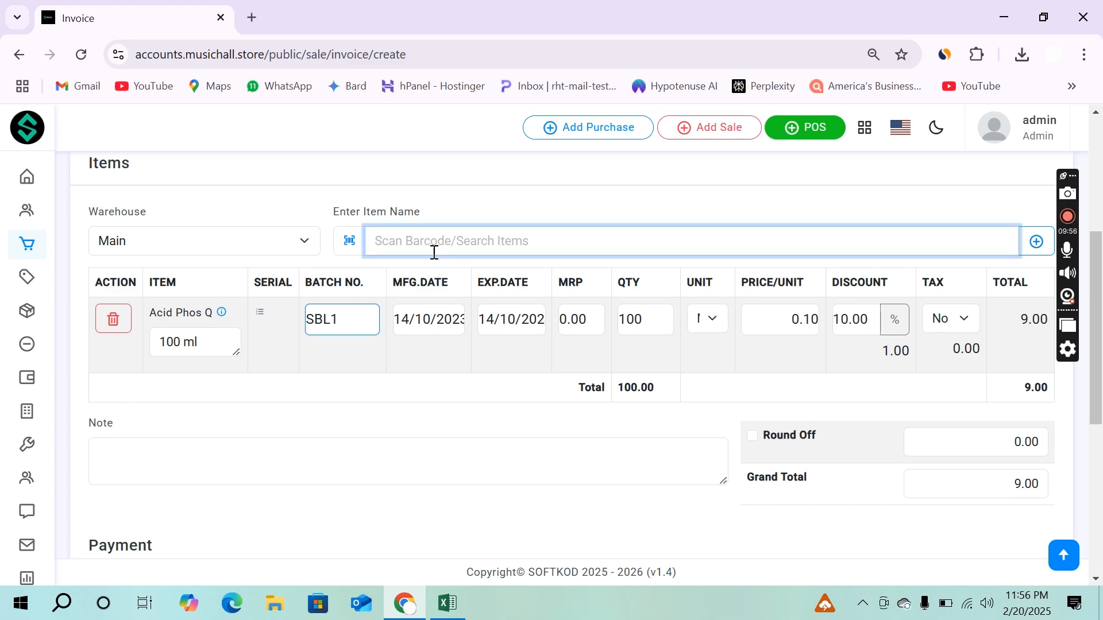
type("A")
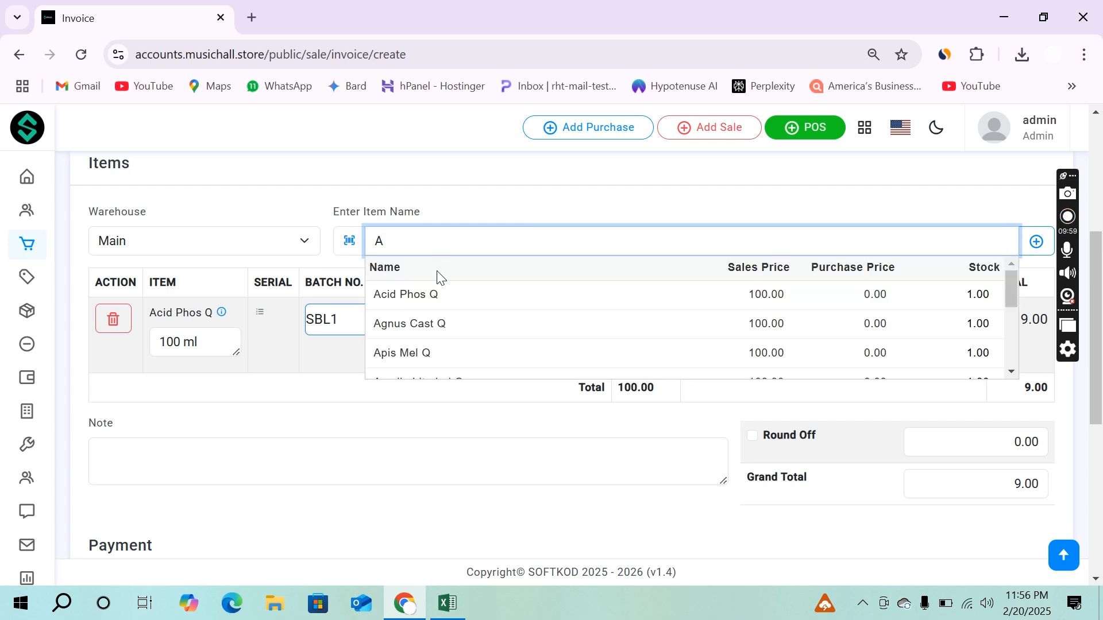
key("Down")
key("Down")
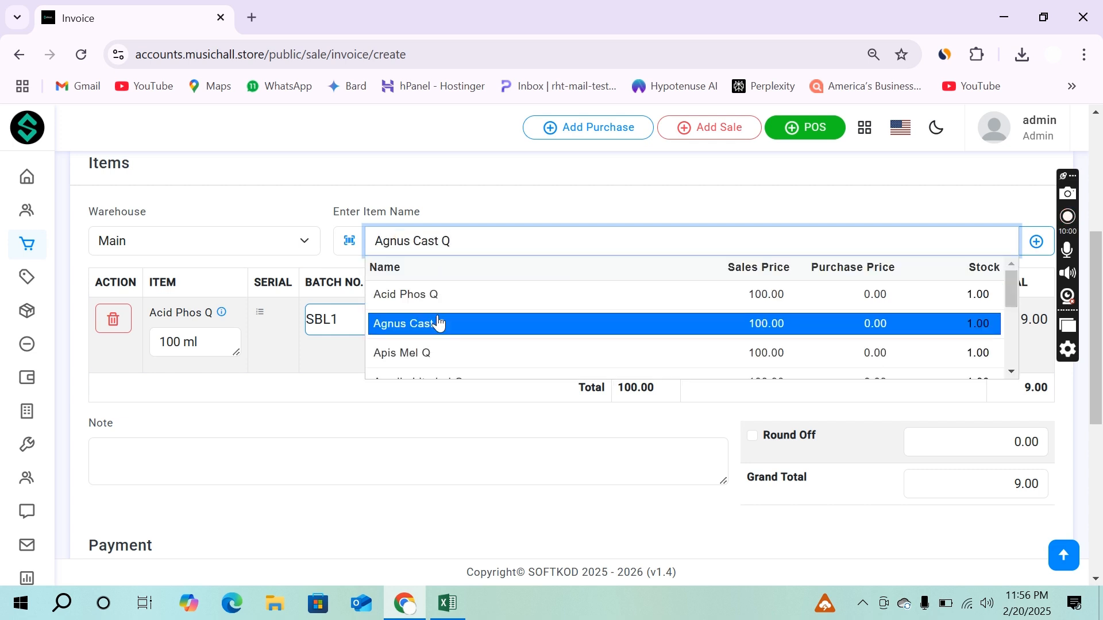
left_click(438, 323)
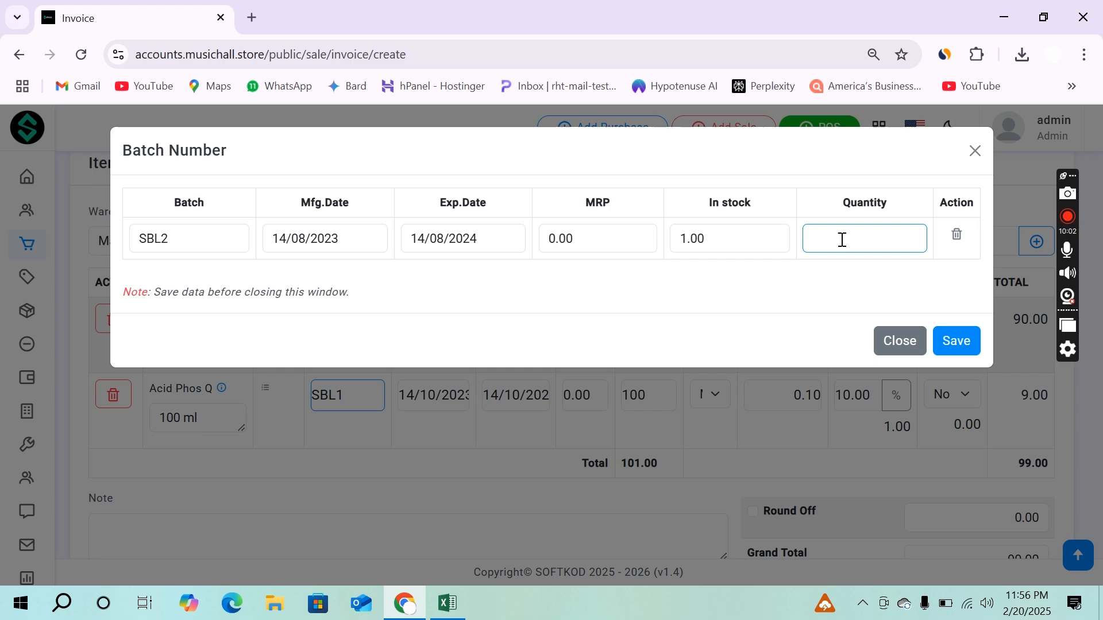
left_click(848, 240)
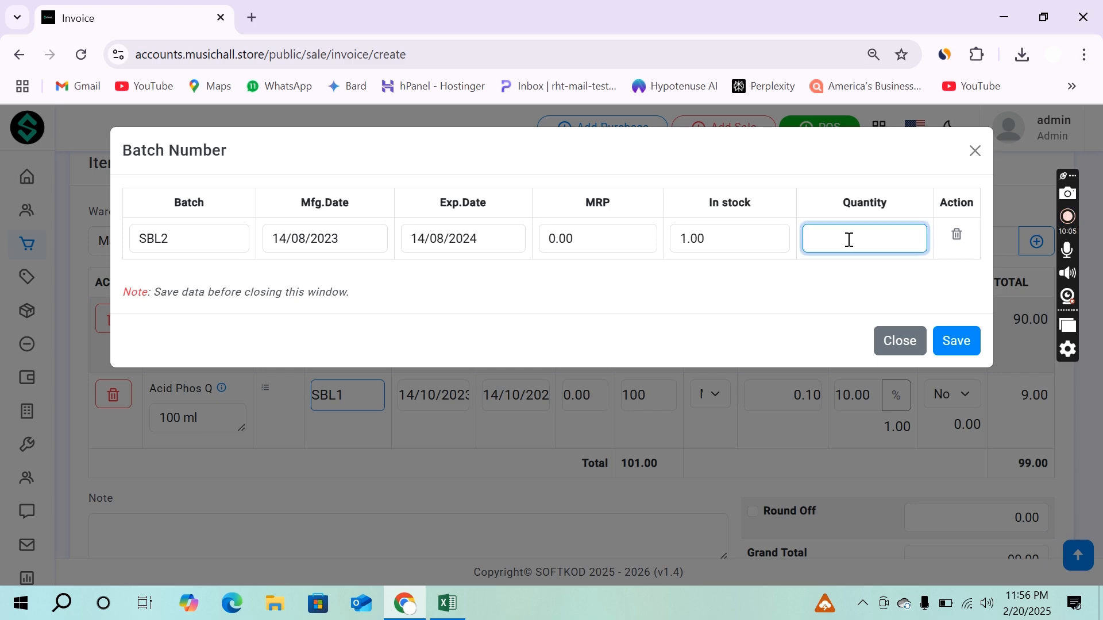
left_click(956, 342)
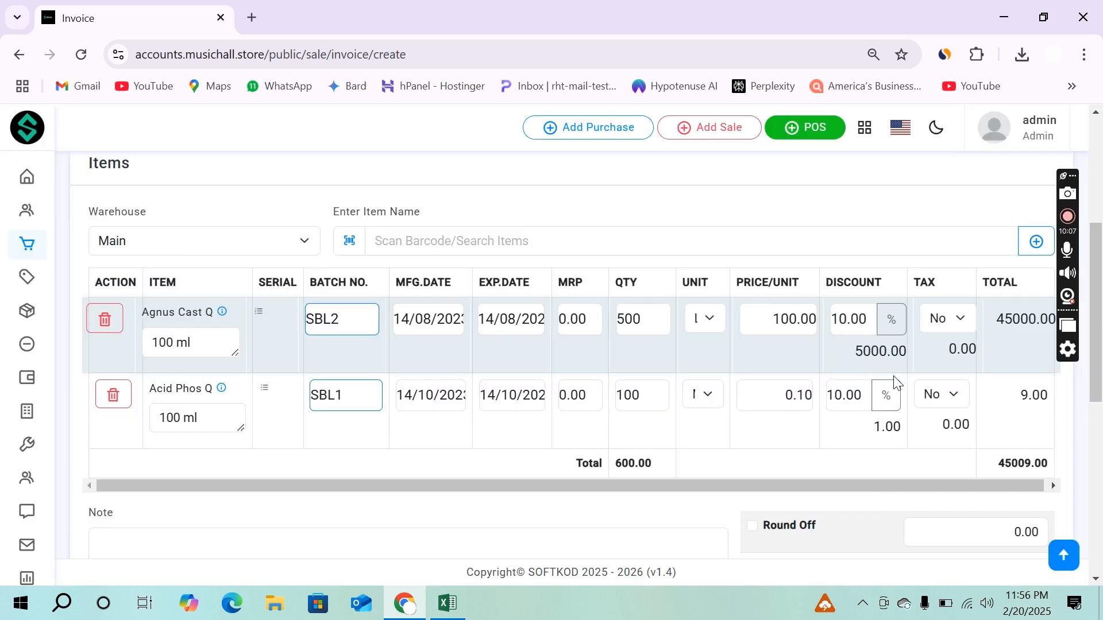
left_click(707, 320)
left_click(703, 345)
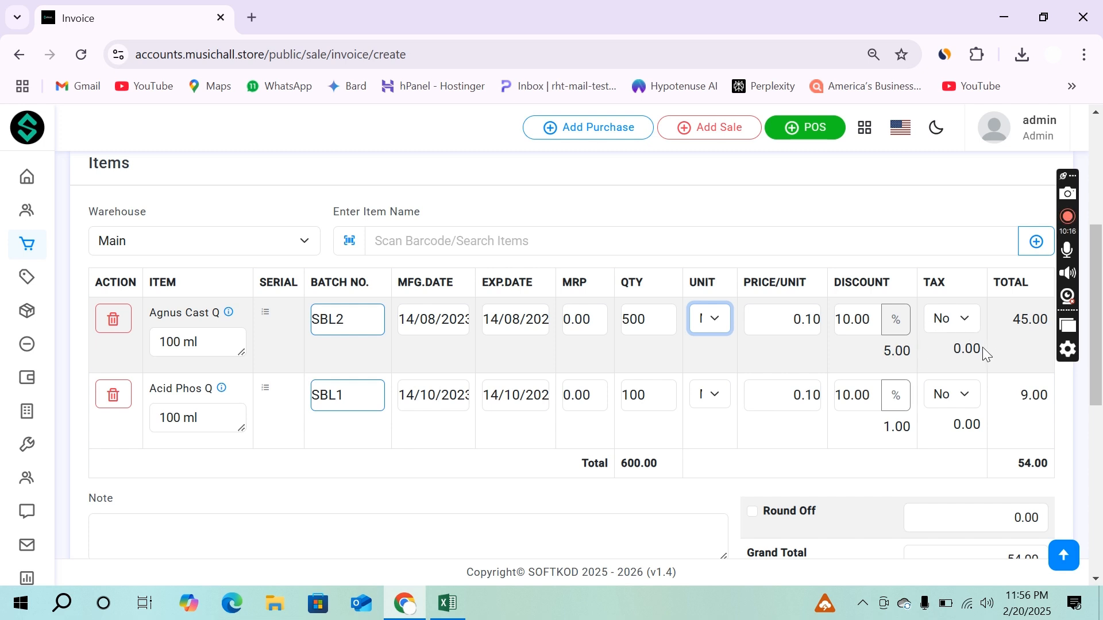
Step: Add Apis Mel Q from batch SBL3 with a quantity of 200 and set its unit to ML
left_click(539, 249)
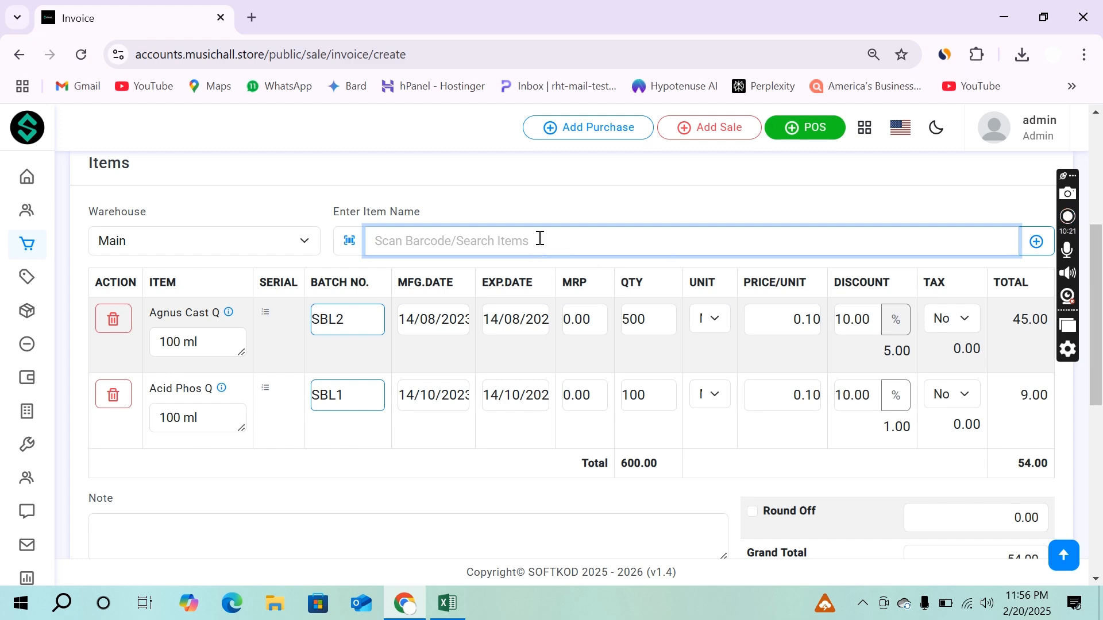
key("Return")
type("a")
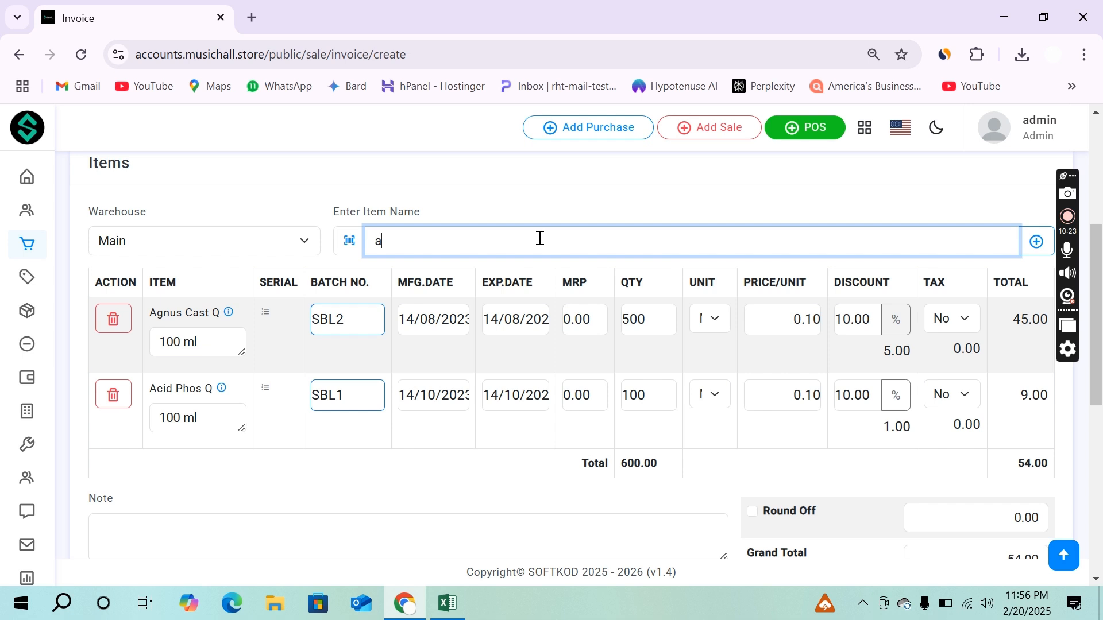
left_click(496, 348)
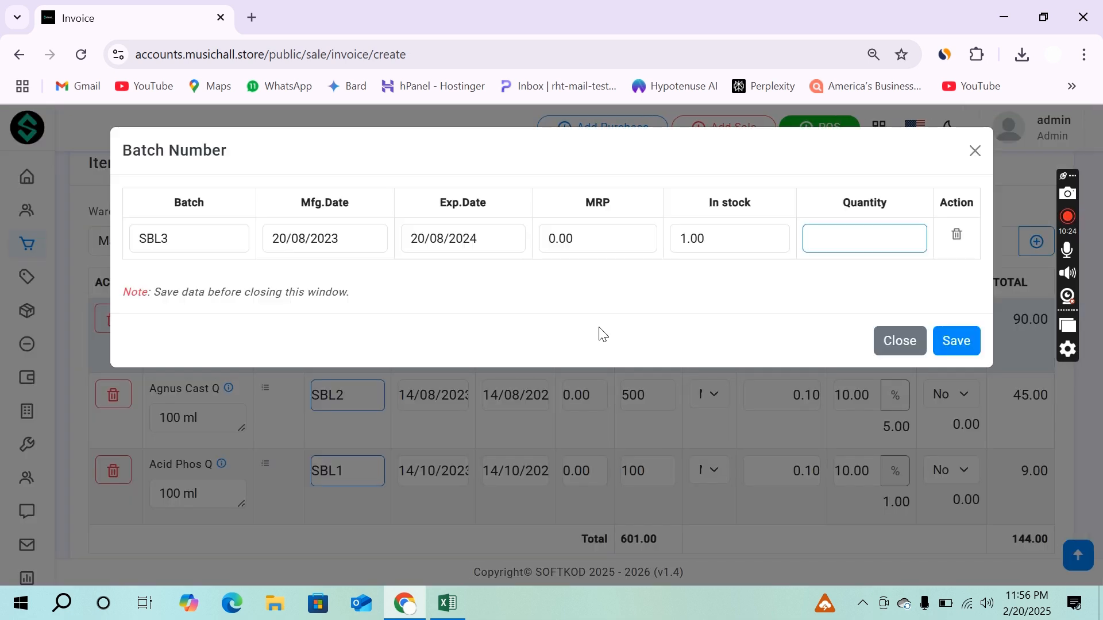
left_click(859, 239)
type("2")
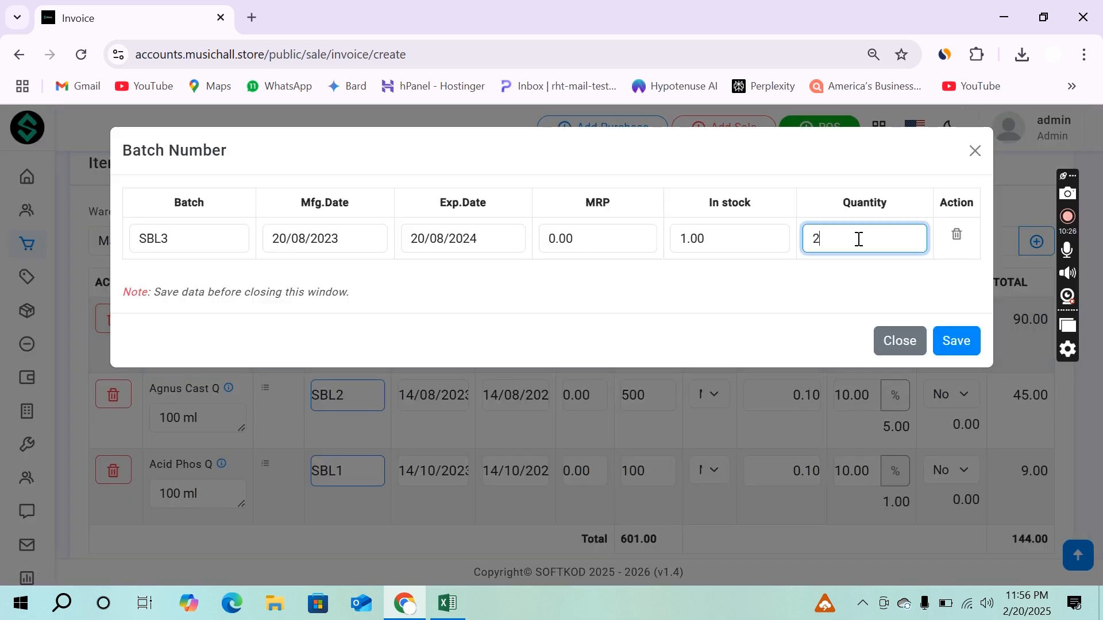
type("00")
left_click(947, 333)
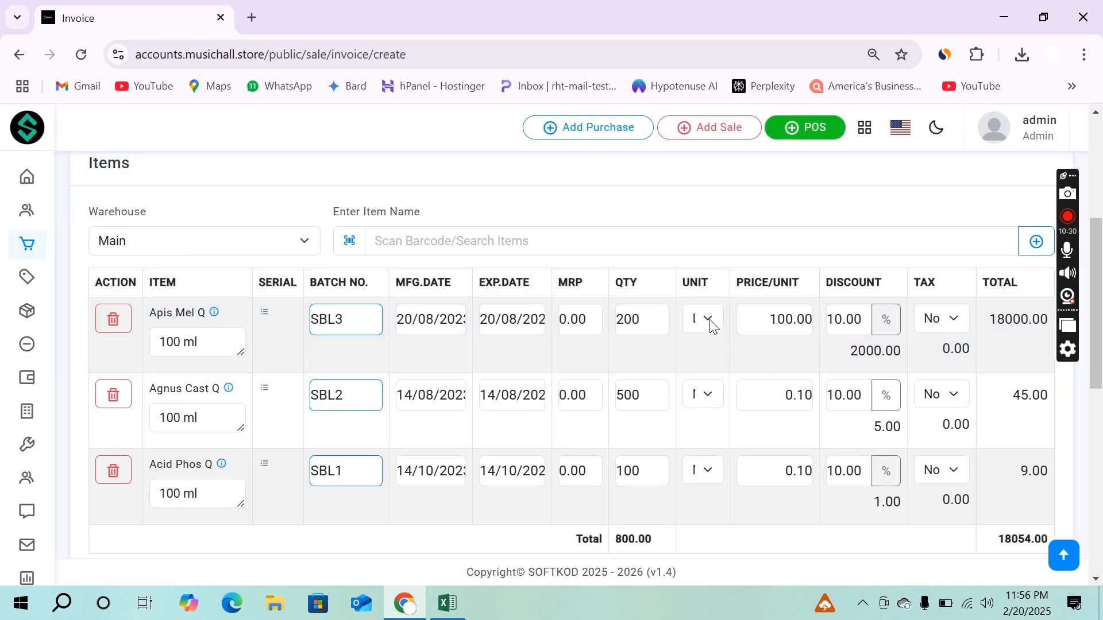
left_click(708, 319)
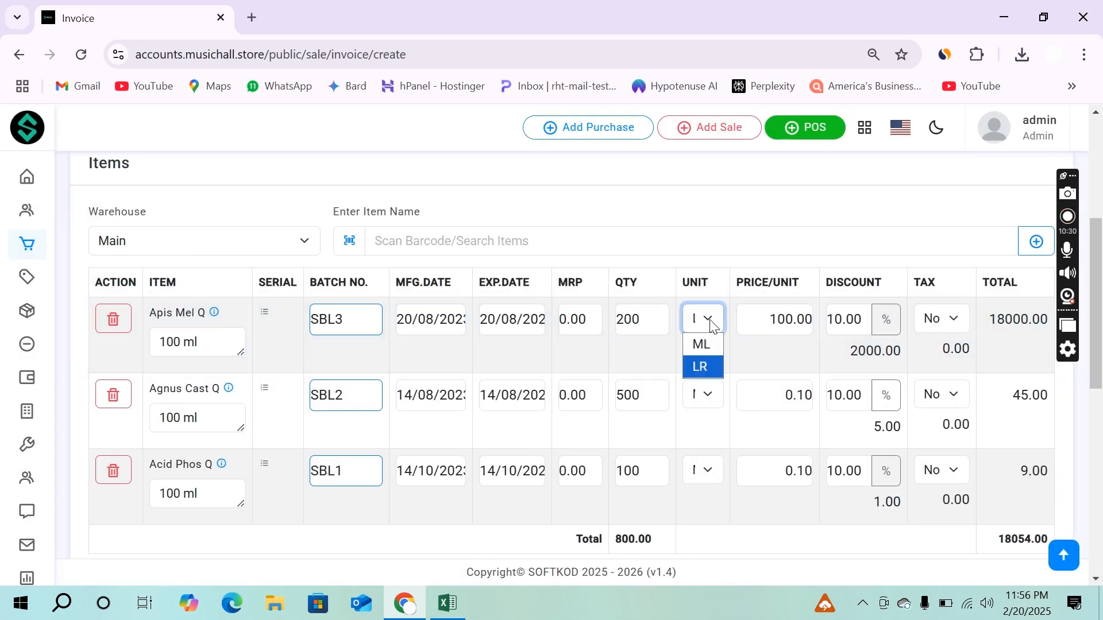
left_click(700, 348)
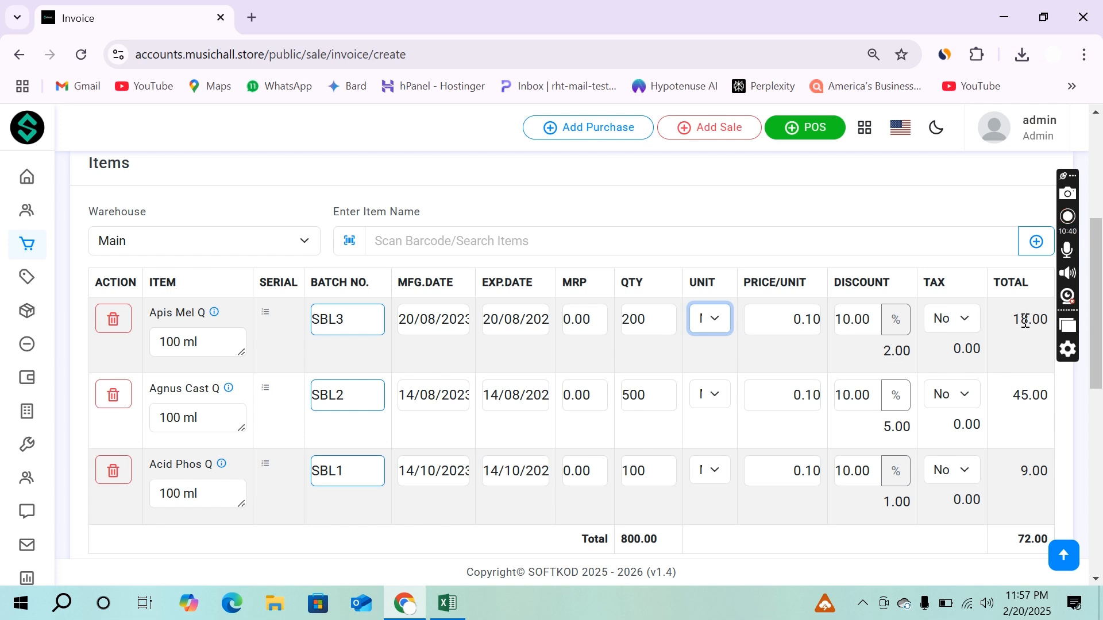
Step: Add China Q from batch SBL7 with a quantity of 800 and set its unit to ML
left_click(570, 238)
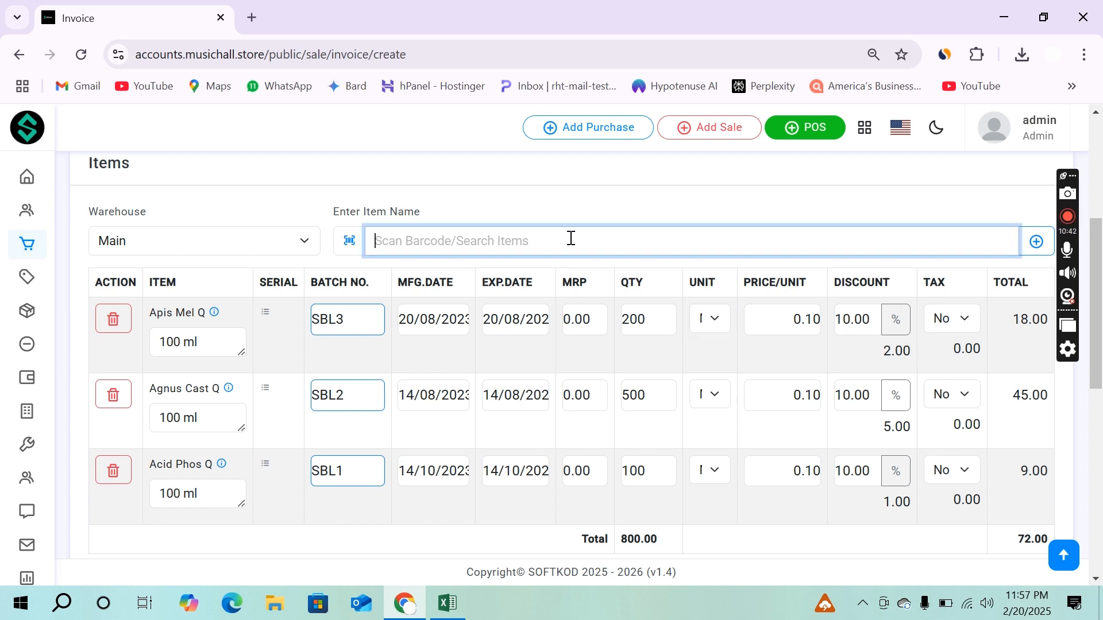
type("Agnus Cast Q")
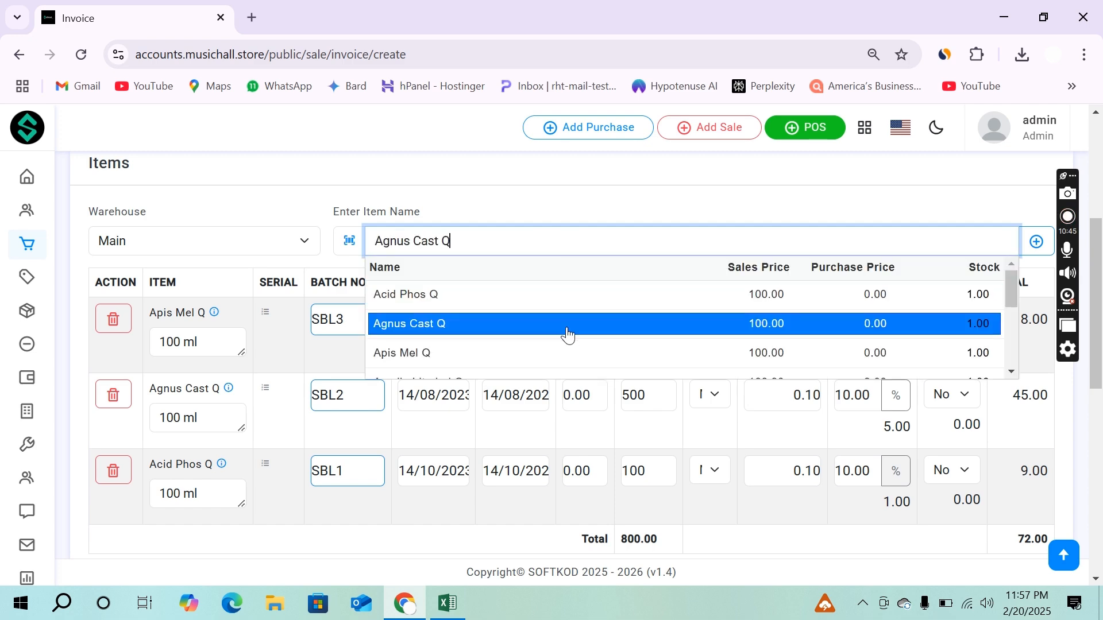
scroll(566, 335, "down", 2)
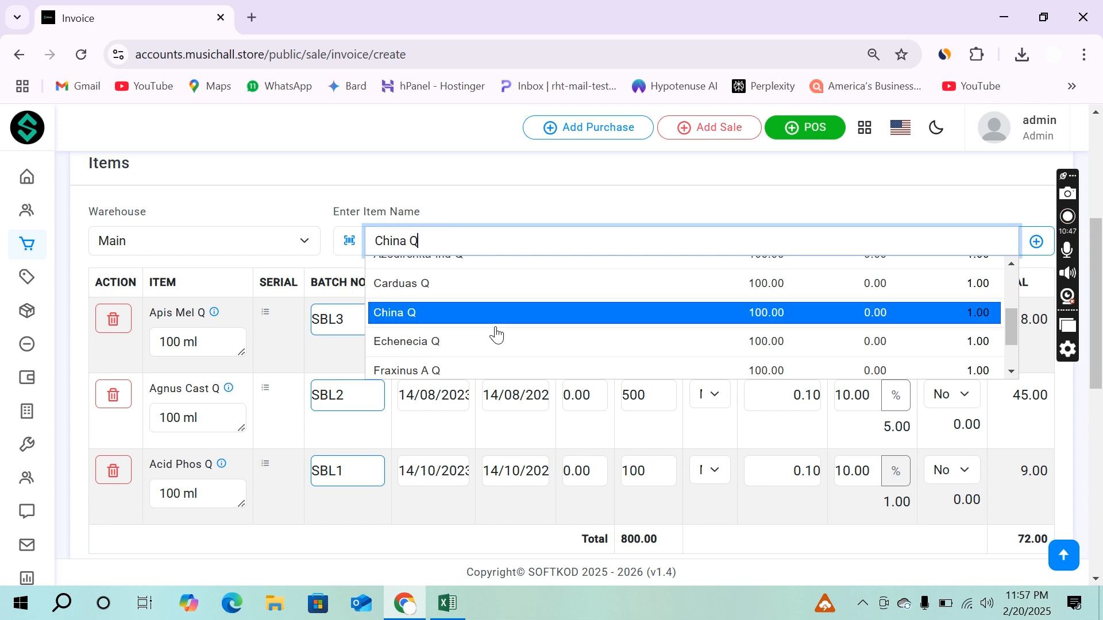
left_click(497, 322)
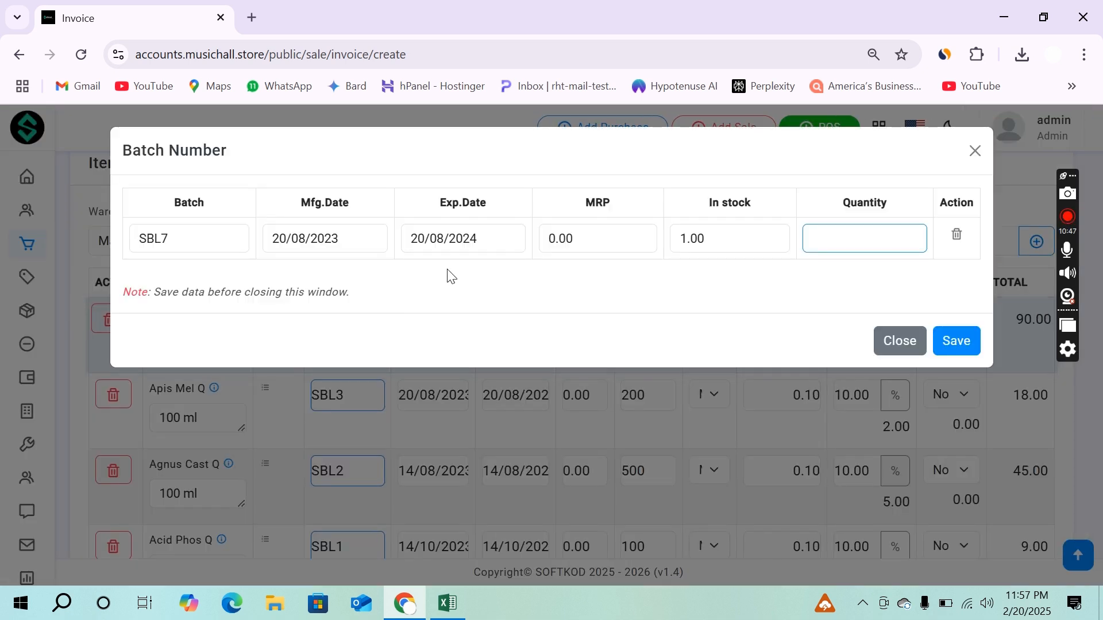
left_click(850, 247)
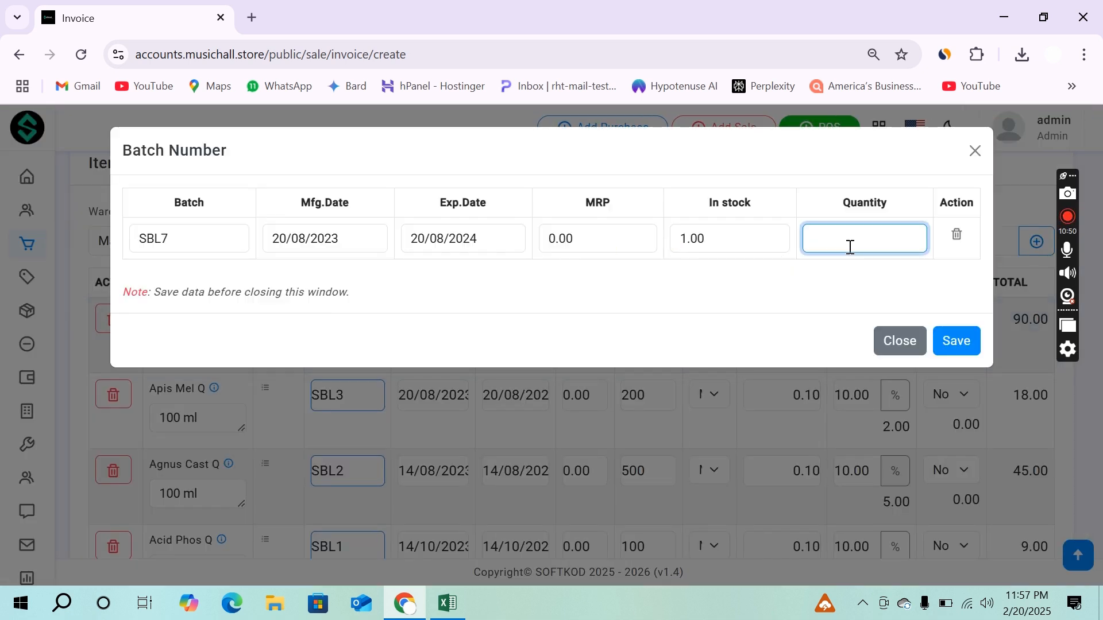
type("800")
left_click(954, 341)
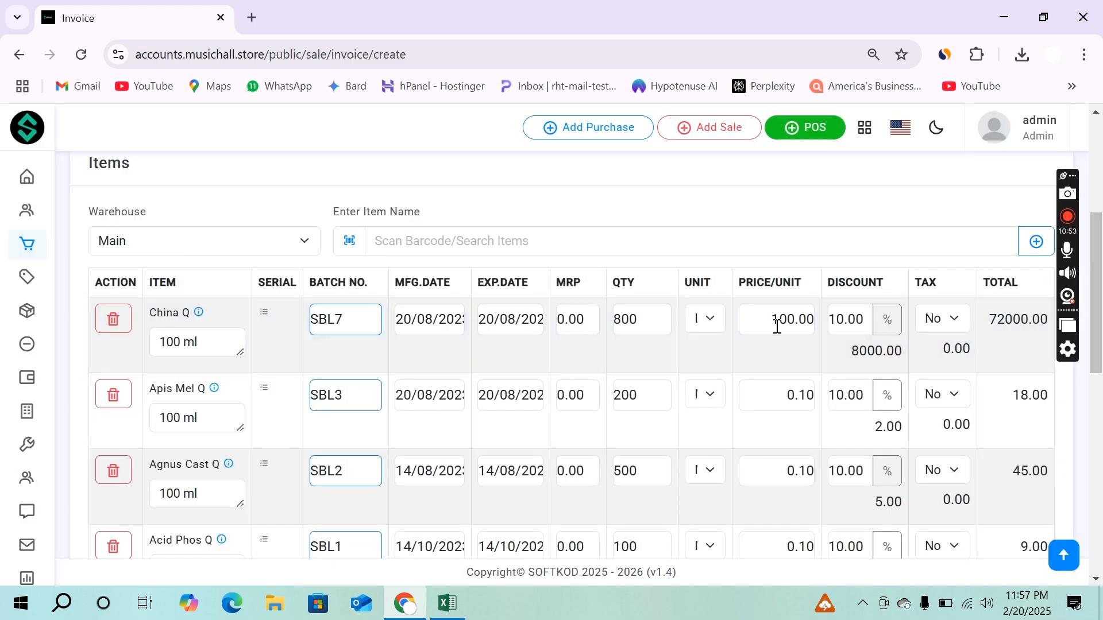
left_click(707, 319)
left_click(706, 344)
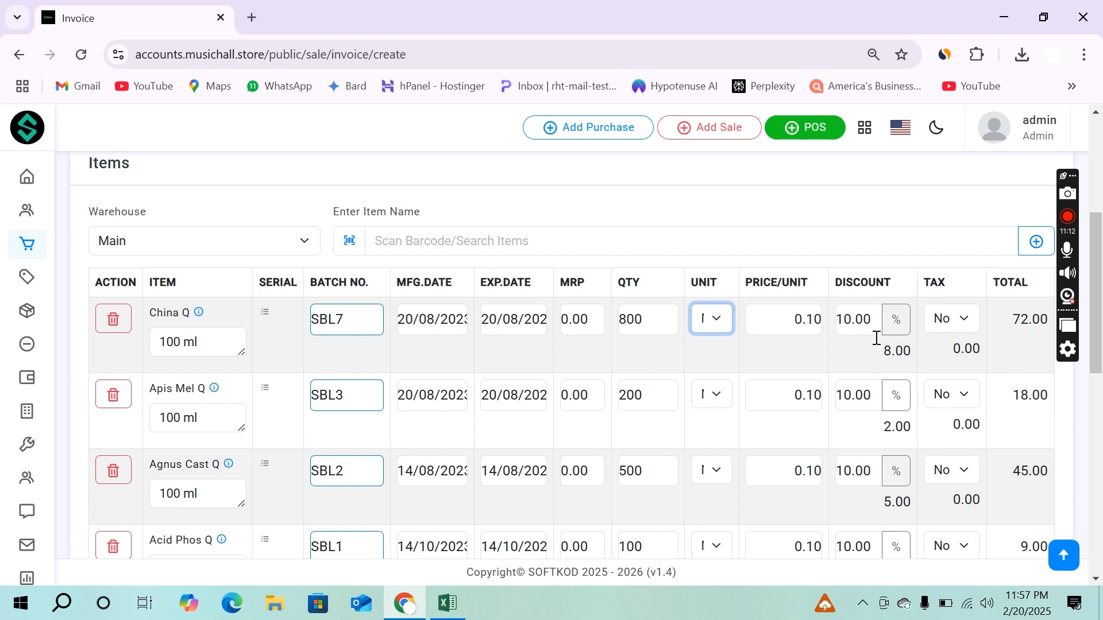
Step: Try a discount of 8% on the China Q line and restore it to 10%
scroll(852, 428, "down", 3)
scroll(852, 428, "up", 3)
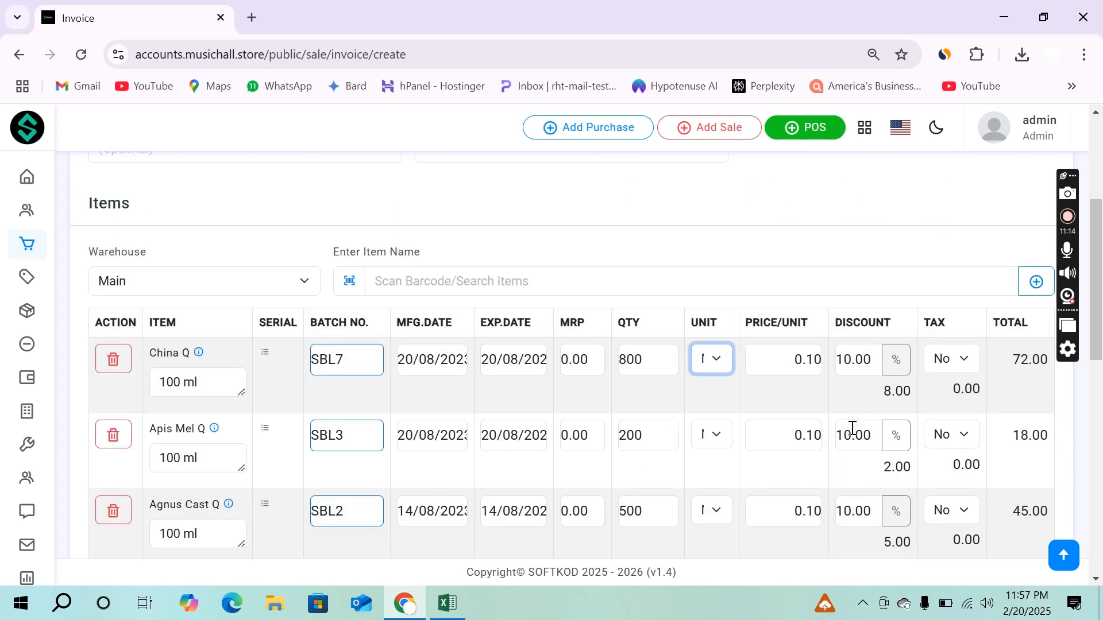
left_click_drag(872, 368, 838, 368)
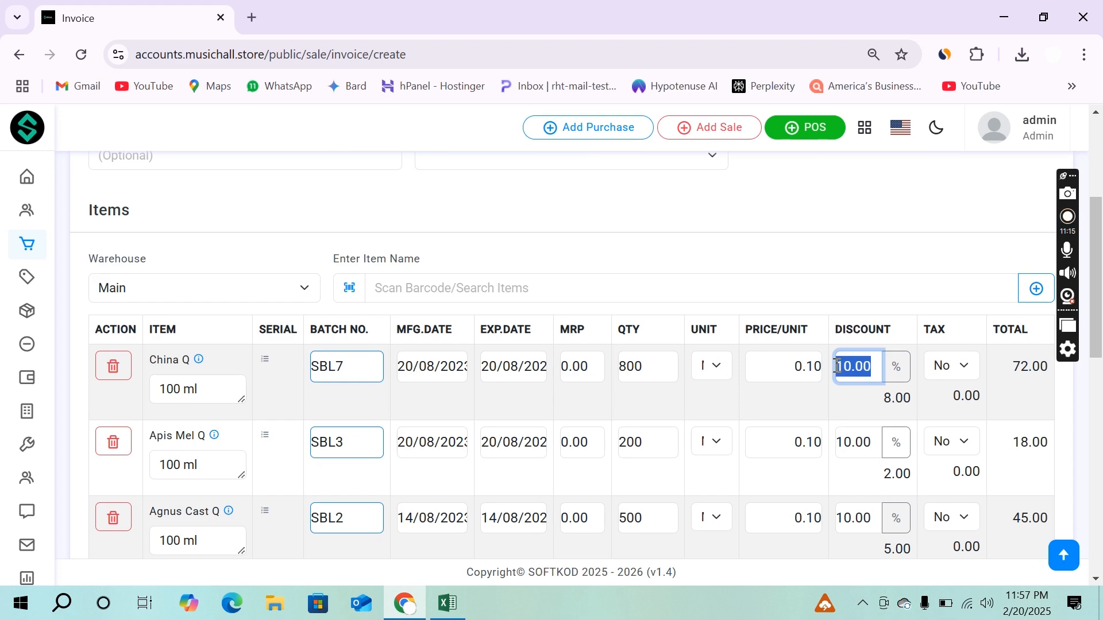
type("3")
left_click(864, 425)
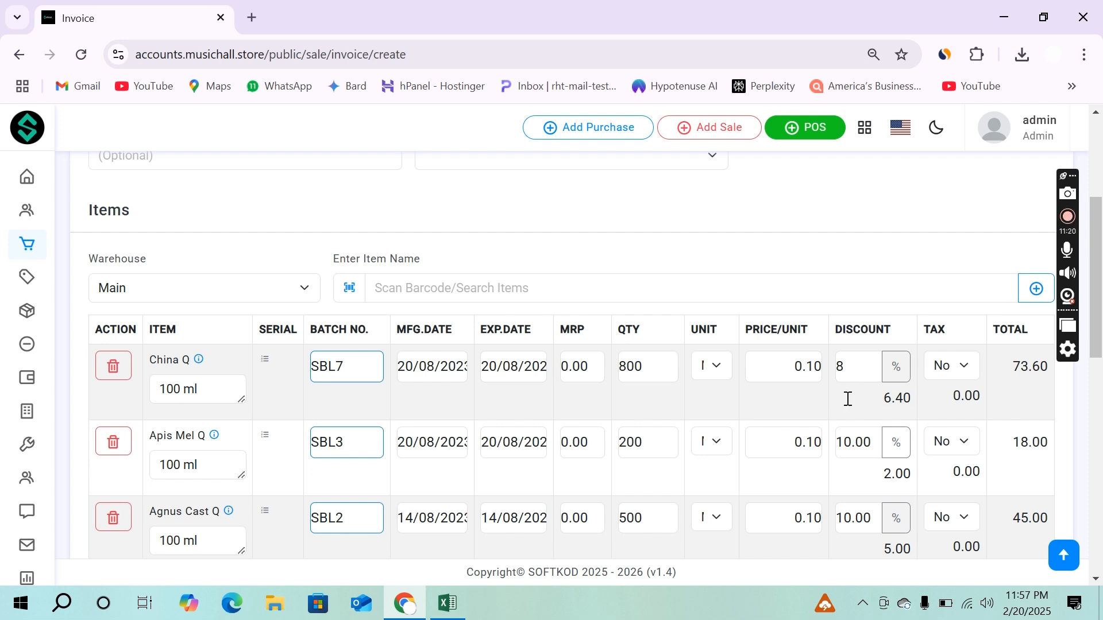
left_click(864, 366)
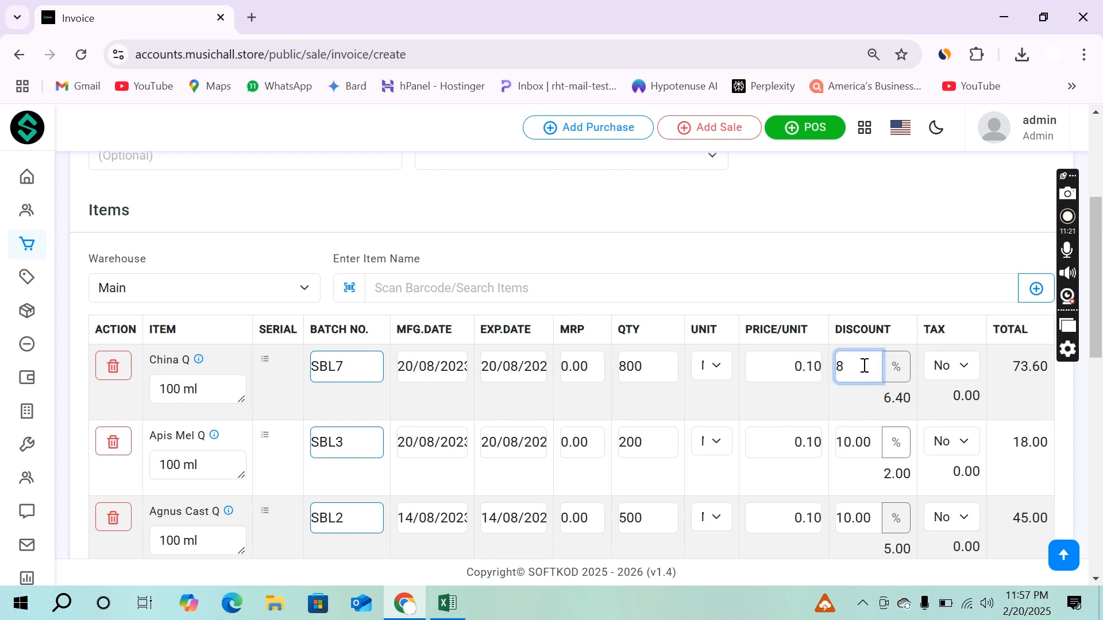
key("ctrl+z")
left_click(869, 400)
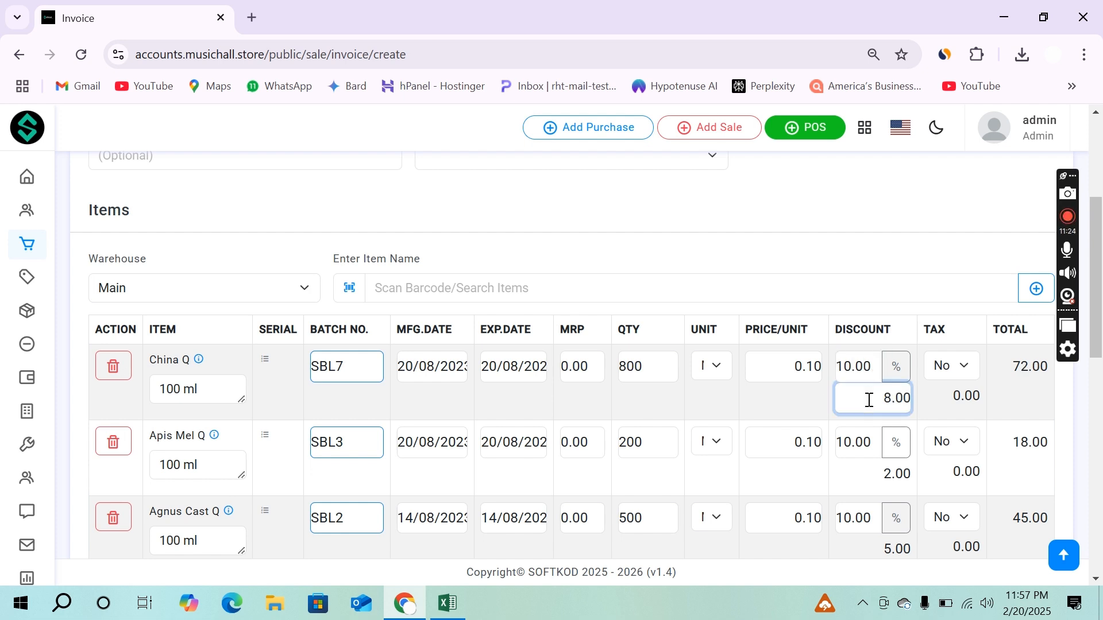
Step: Examine the total quantity and total amount below the sale's item lines
scroll(869, 399, "down", 10)
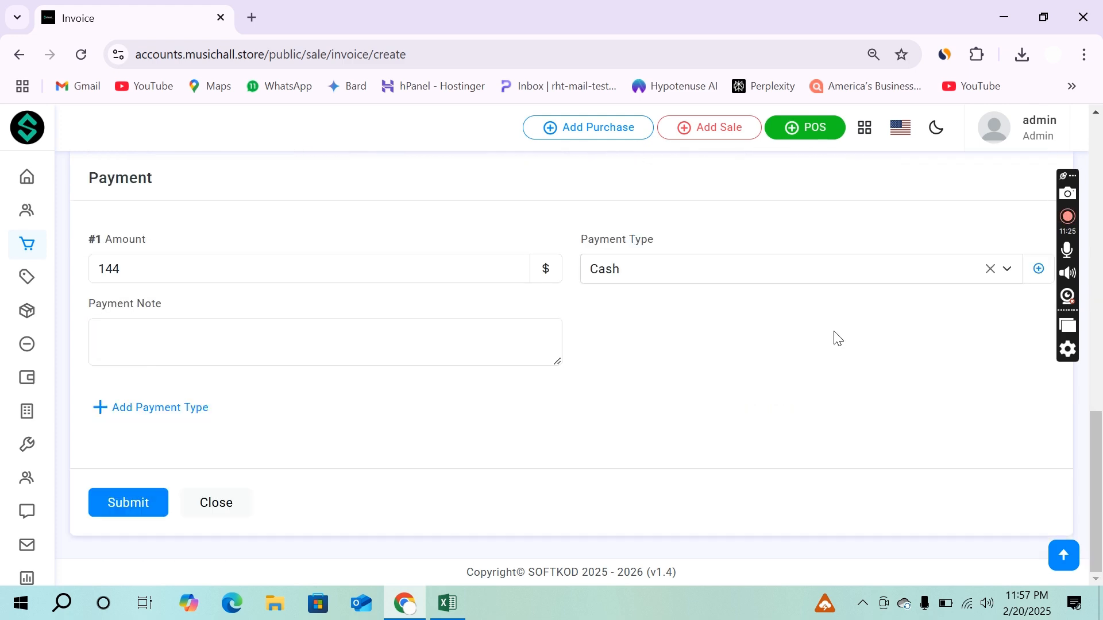
scroll(836, 338, "up", 5)
scroll(837, 338, "up", 1)
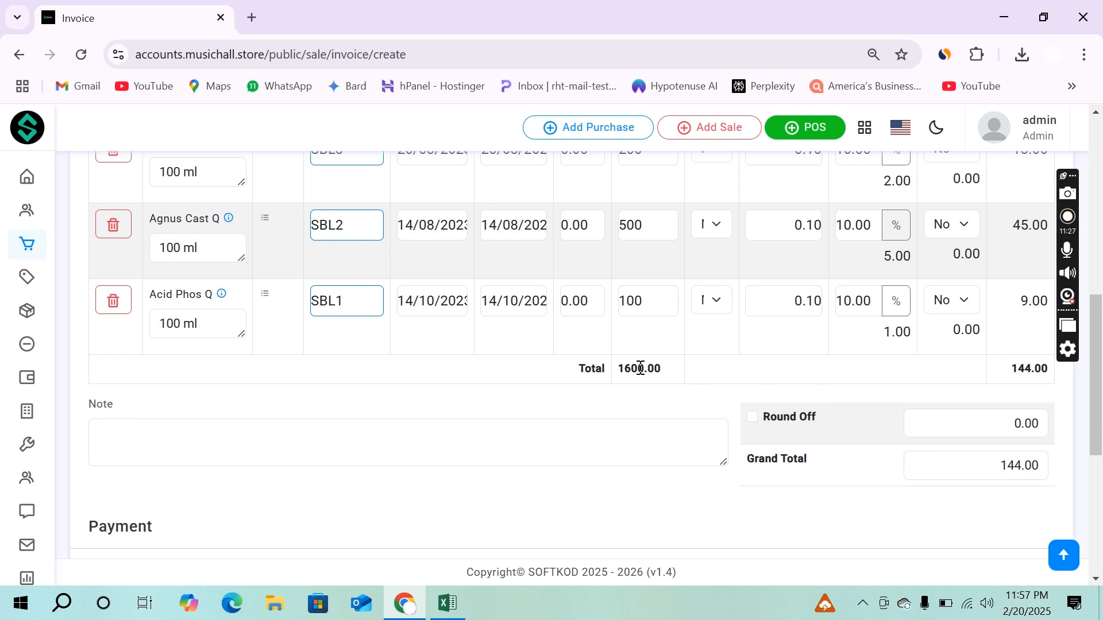
left_click_drag(1012, 372, 1045, 371)
left_click(1045, 371)
scroll(979, 382, "down", 1)
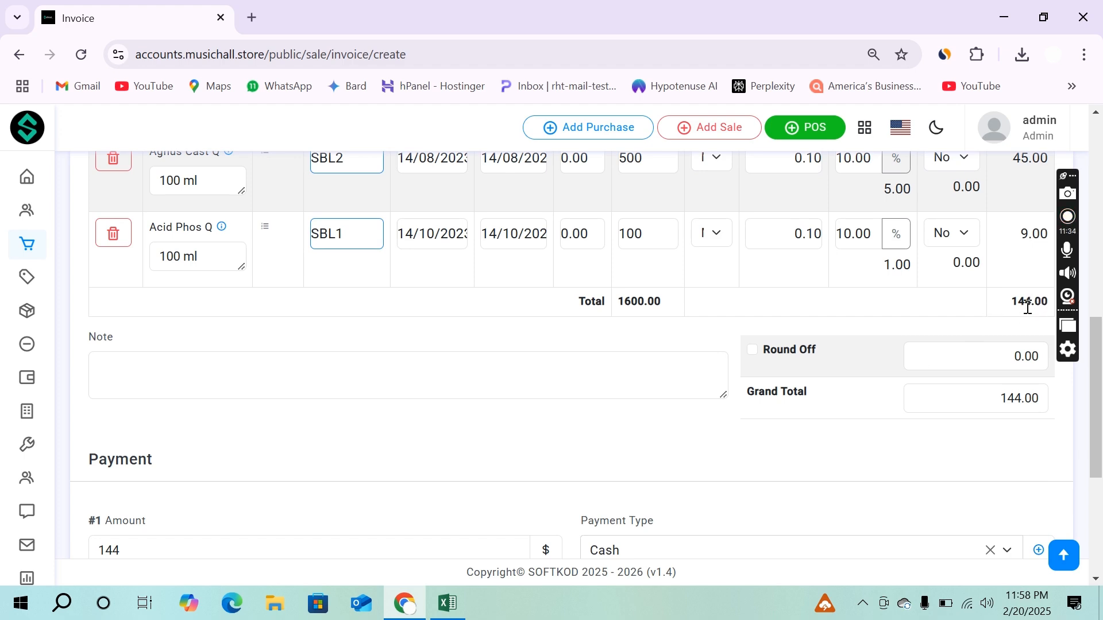
Step: Enable Round Off to check its effect on the grand total, and disable it again
left_click(753, 350)
left_click_drag(995, 402, 1038, 401)
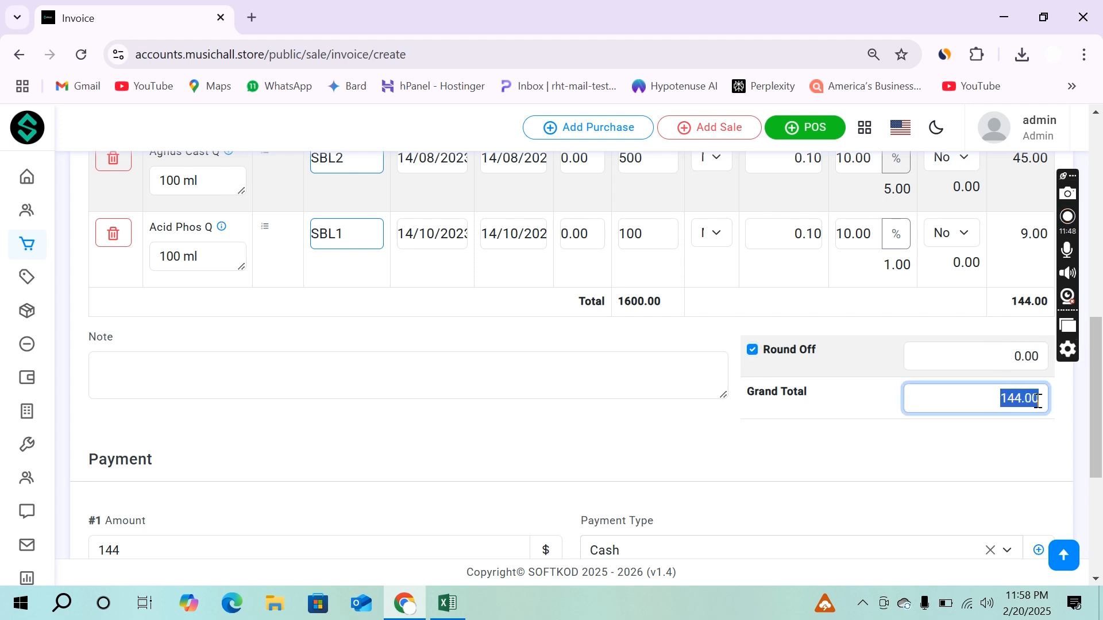
left_click(1037, 401)
left_click(753, 346)
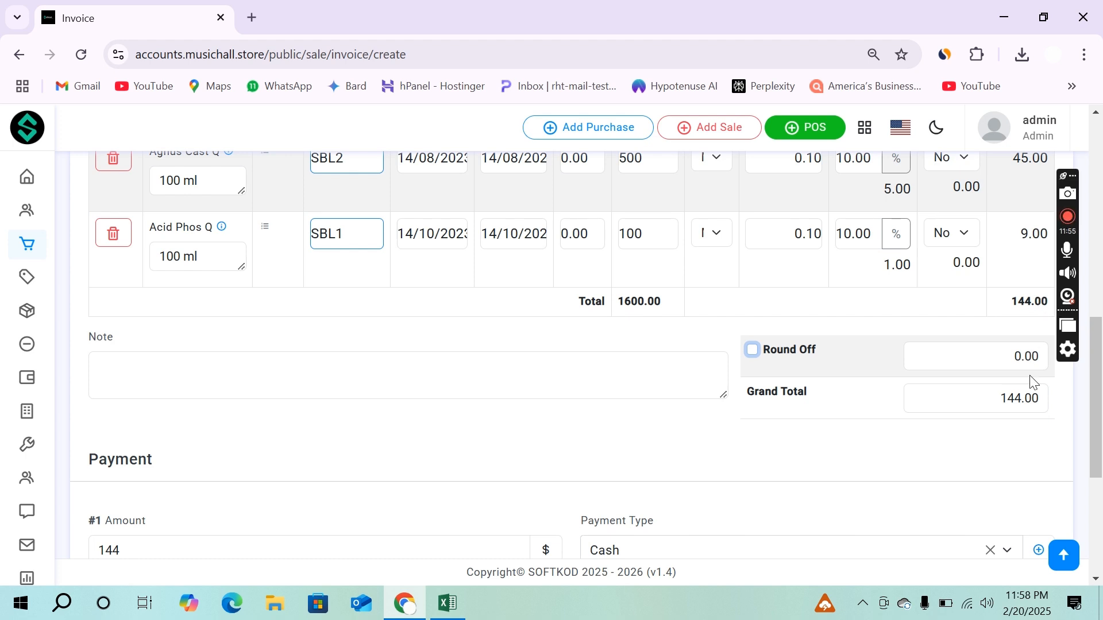
left_click(866, 442)
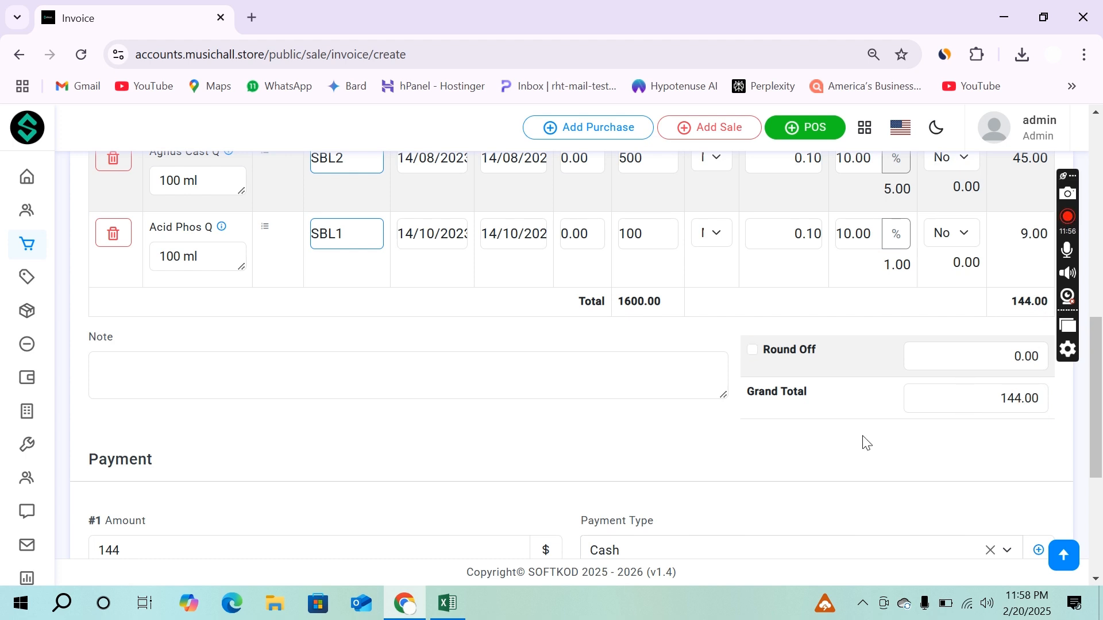
Step: Review the sale's payment amount and set the payment type to UPI
left_click(330, 387)
scroll(256, 371, "up", 1)
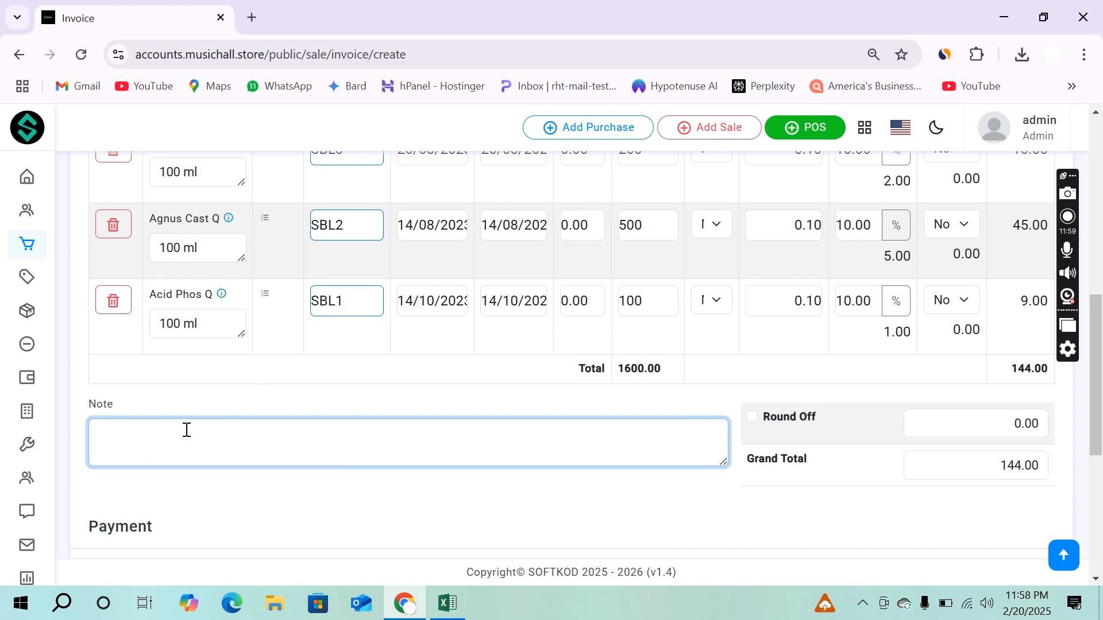
scroll(178, 446, "down", 4)
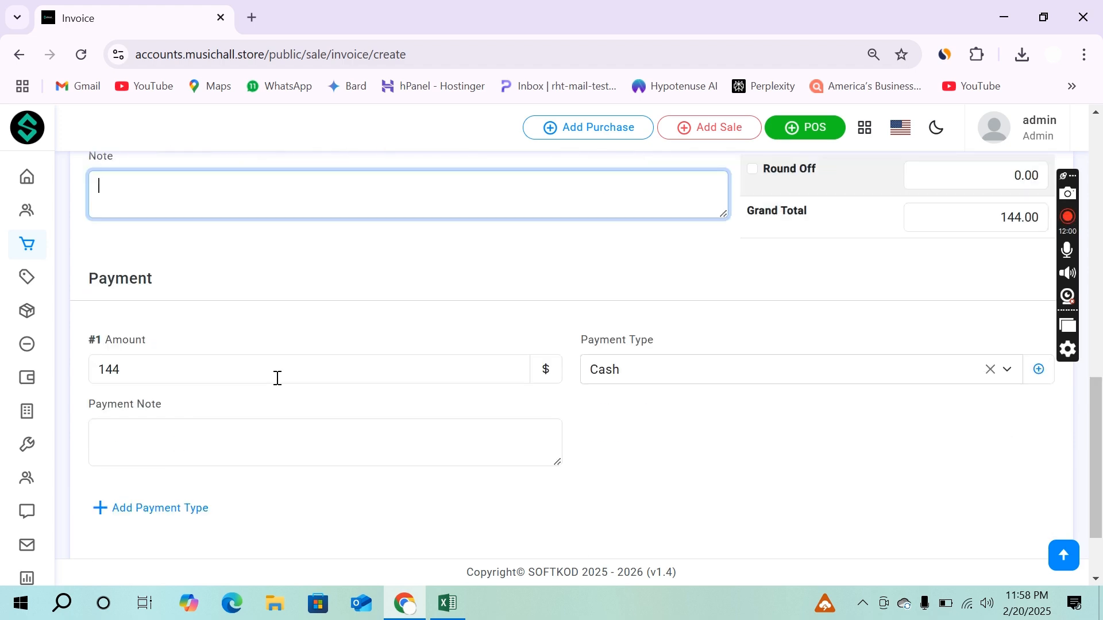
left_click(132, 362)
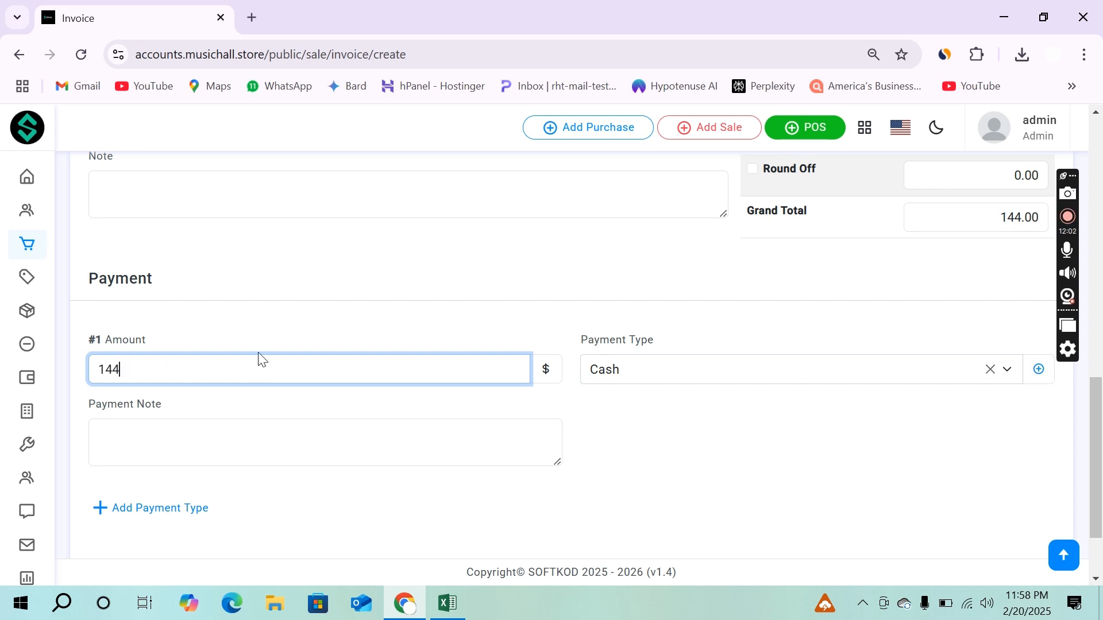
left_click(649, 376)
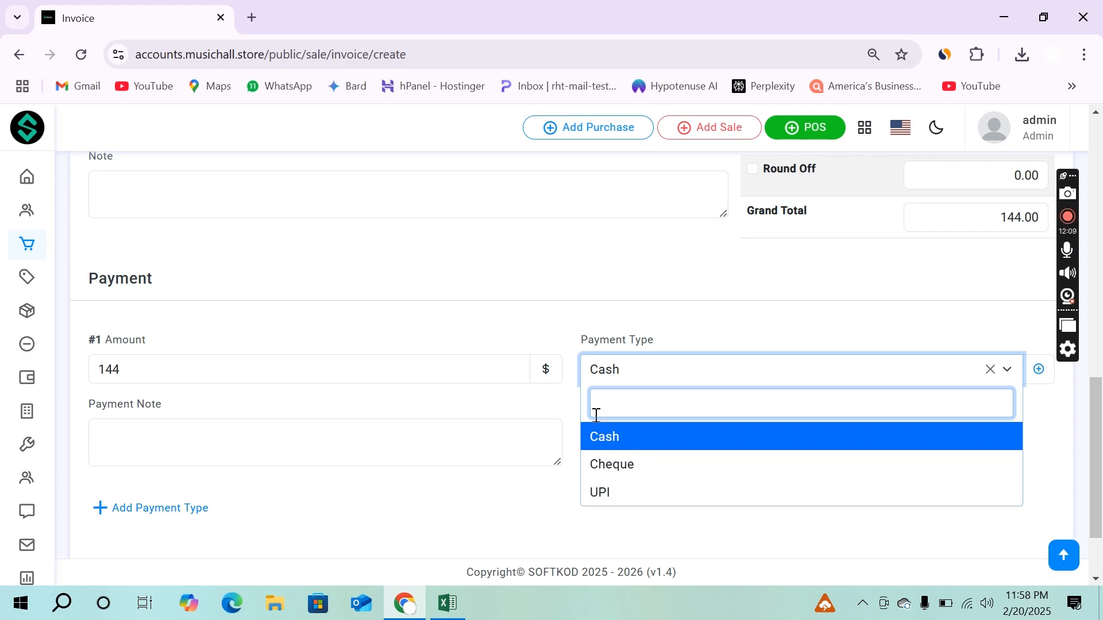
left_click(635, 494)
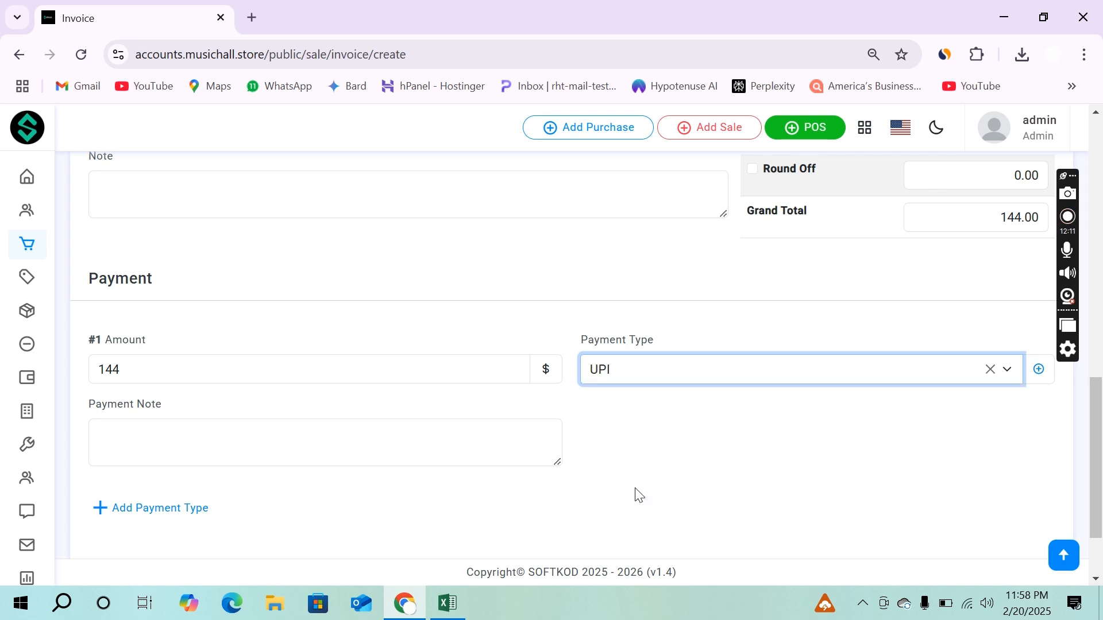
Step: Enter "Check This Product" as the sale's note
scroll(209, 286, "up", 2)
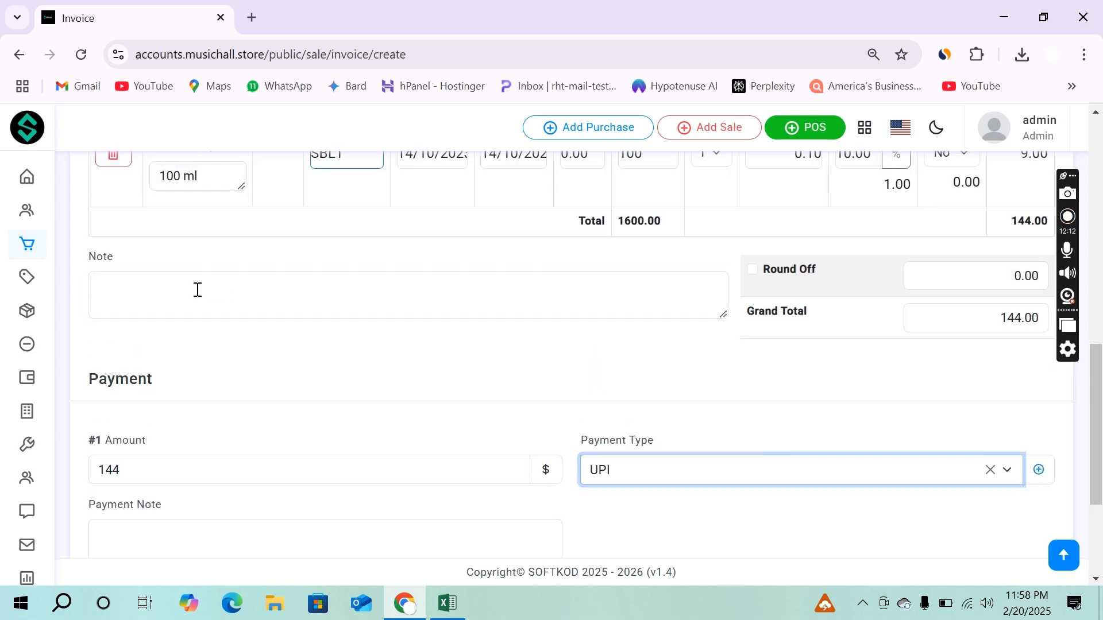
left_click(197, 289)
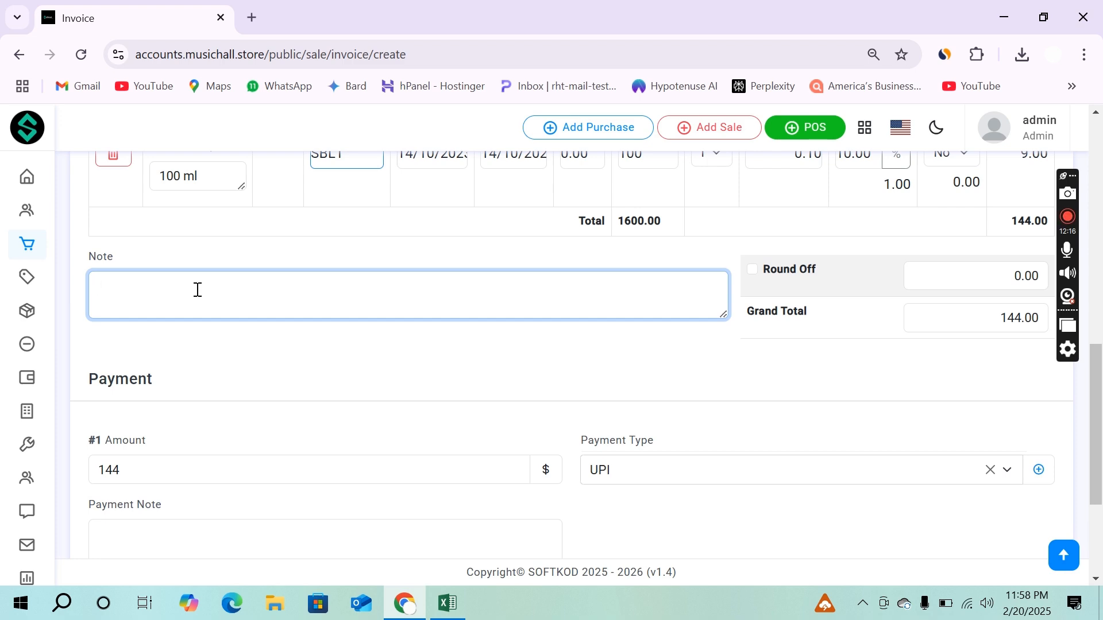
scroll(197, 289, "up", 8)
scroll(197, 294, "down", 8)
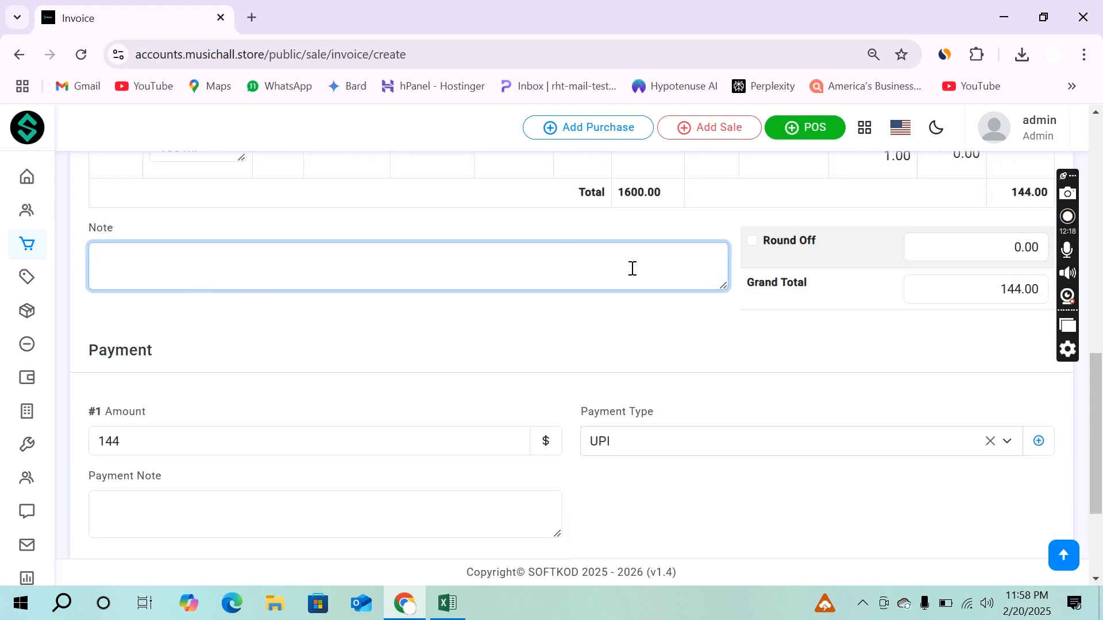
left_click(205, 517)
scroll(205, 517, "down", 1)
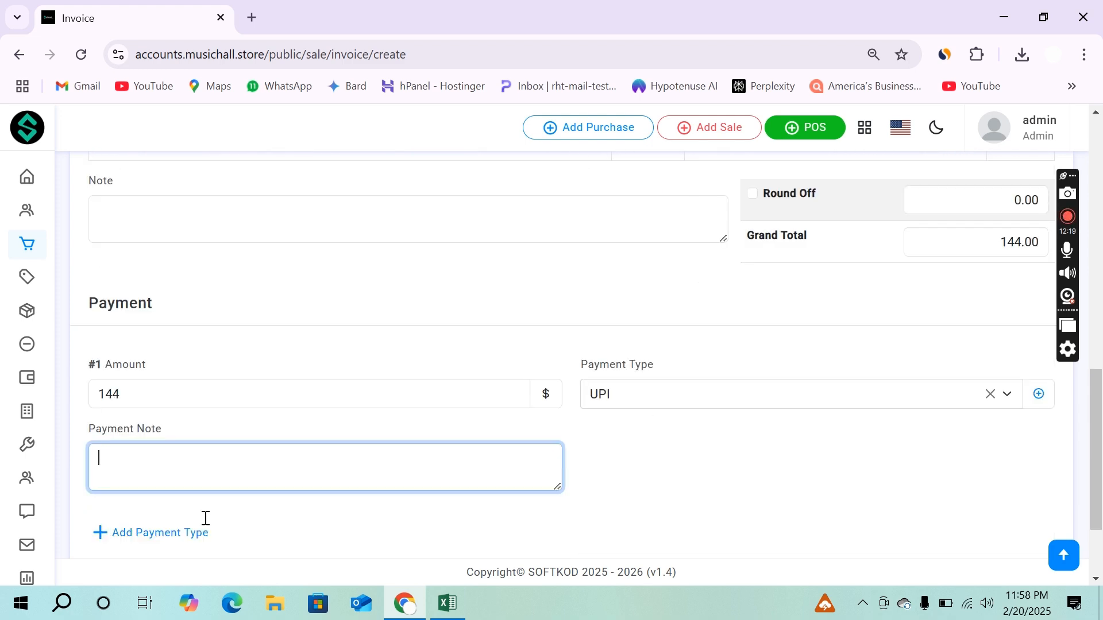
scroll(205, 518, "up", 3)
left_click(185, 357)
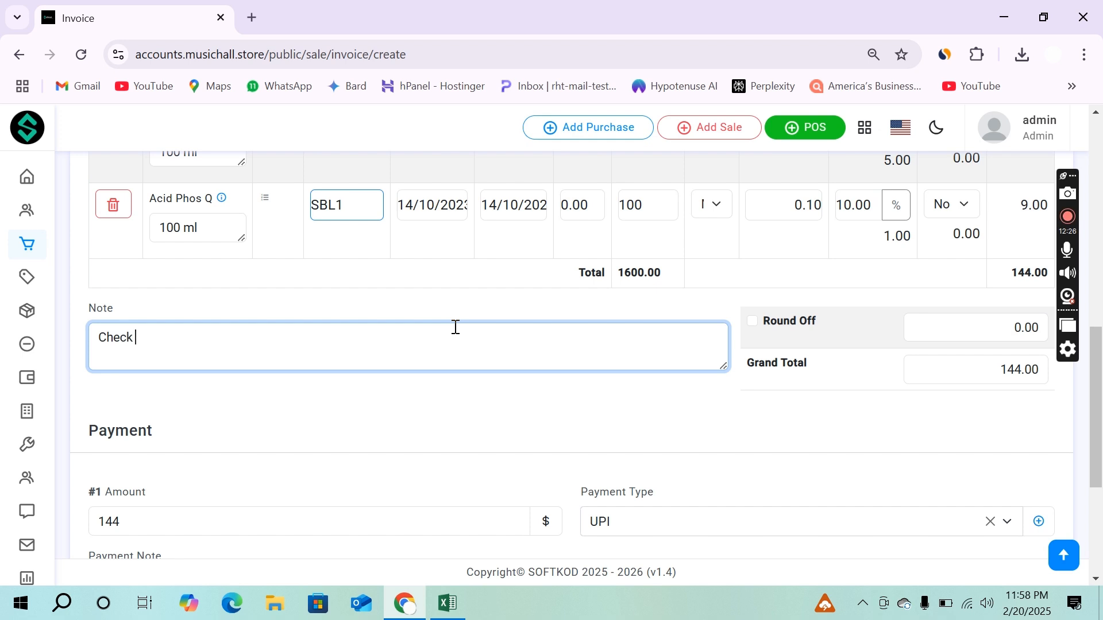
type("Check This")
scroll(503, 324, "down", 1)
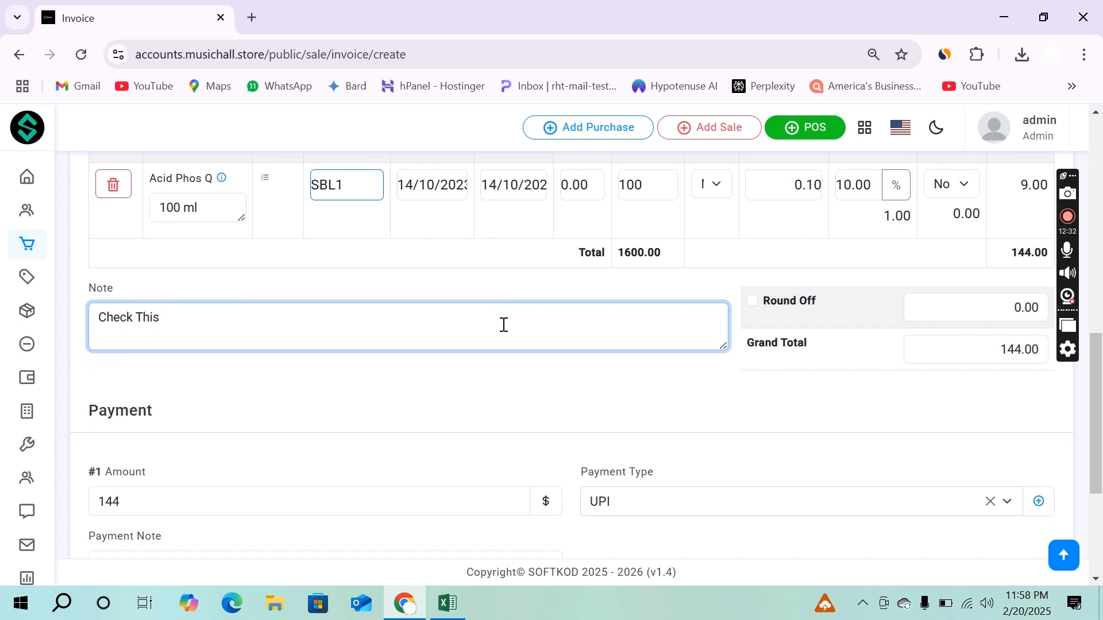
type("is Product")
left_click(519, 393)
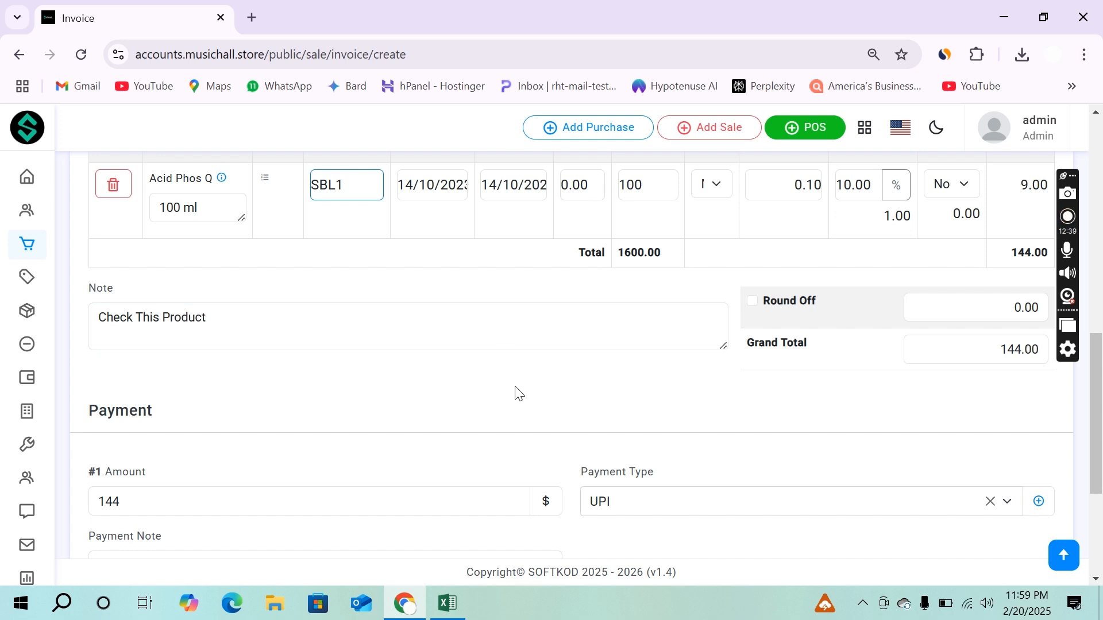
left_click_drag(98, 318, 276, 323)
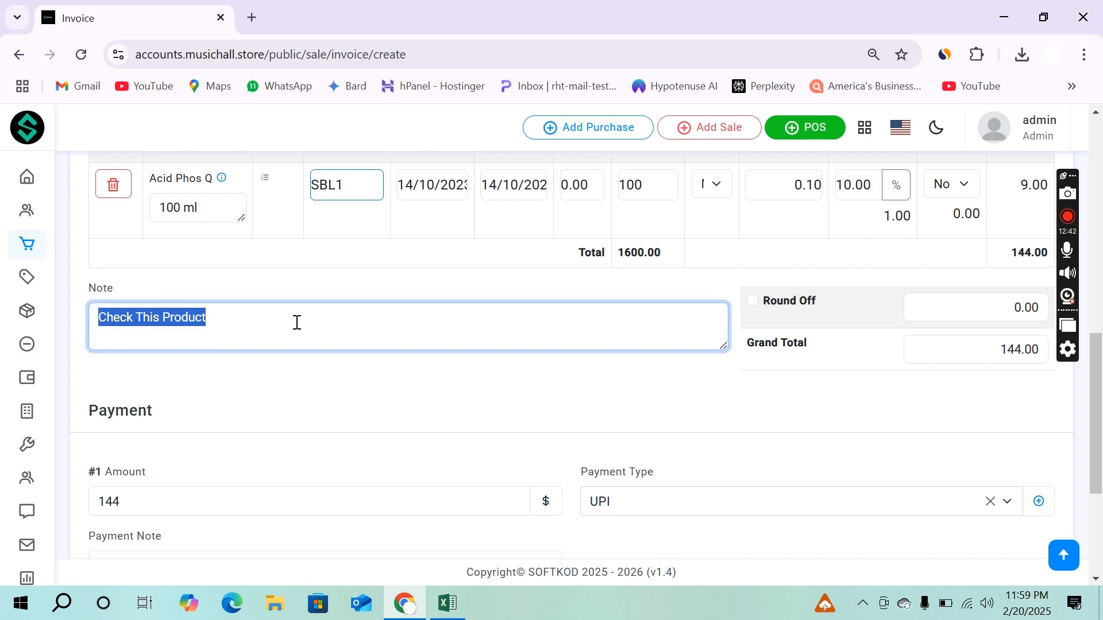
left_click(297, 323)
Step: Enter "No Returns" as the payment note of the sale's first payment
scroll(295, 322, "down", 4)
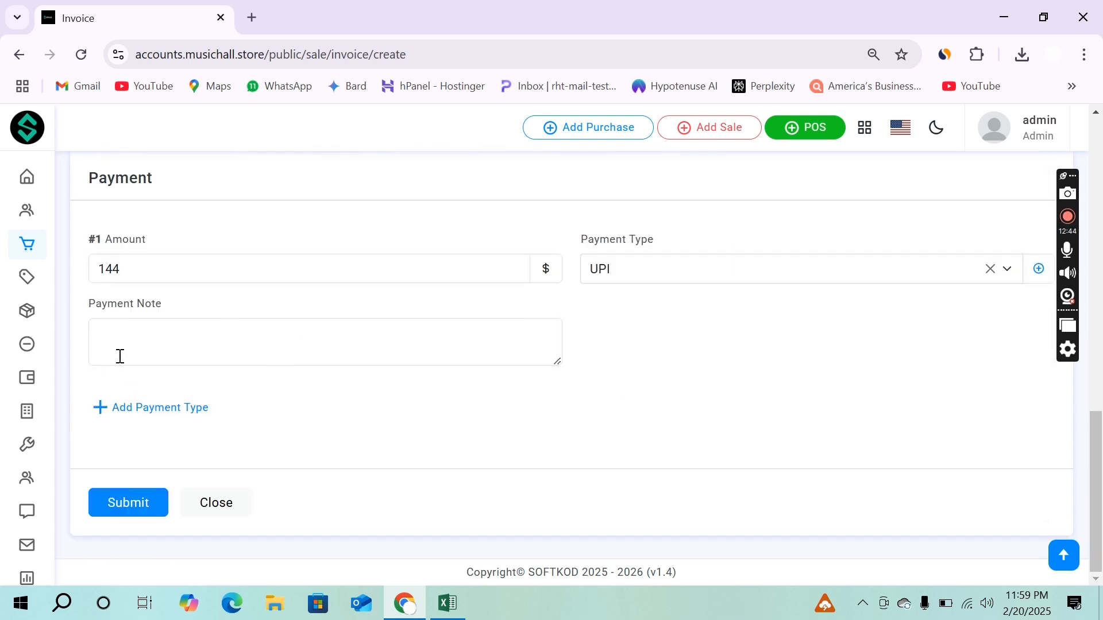
left_click(120, 357)
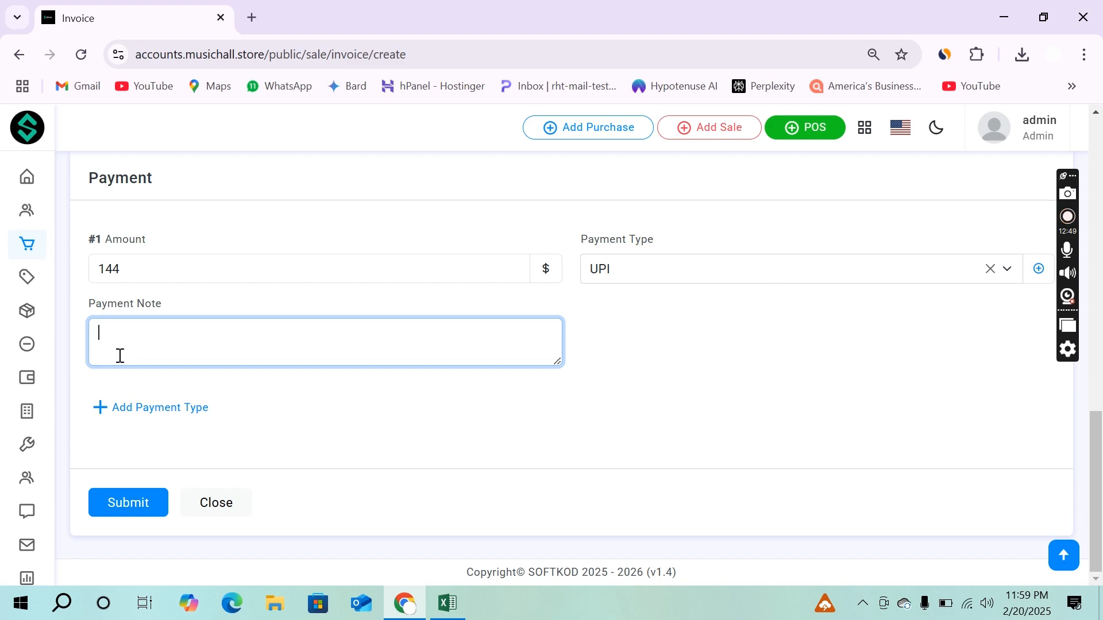
type("No Re")
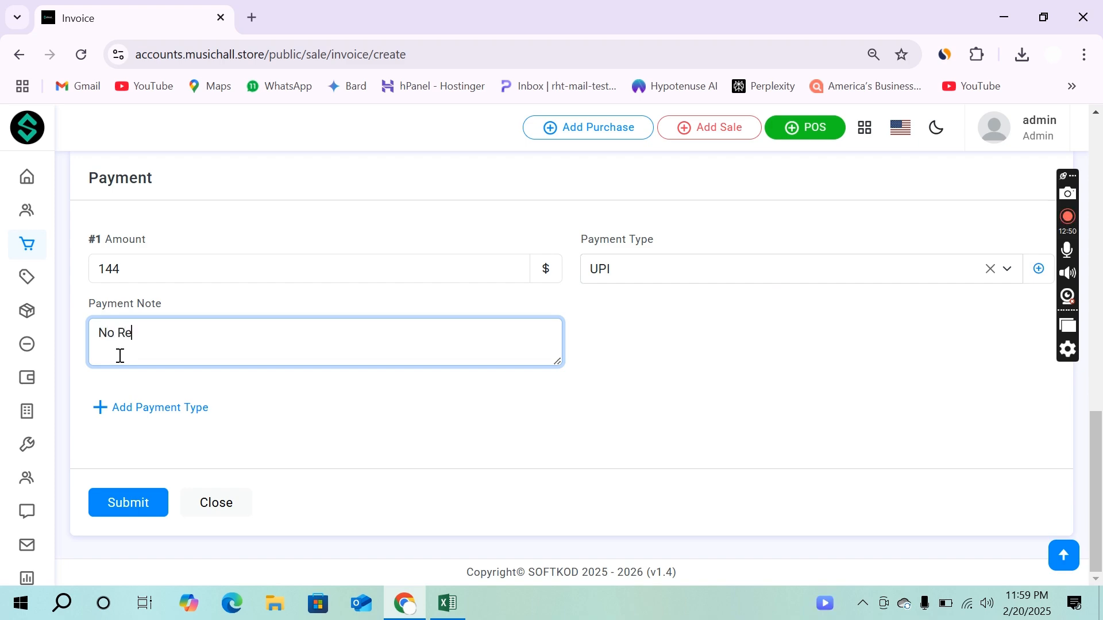
type("turns Acce")
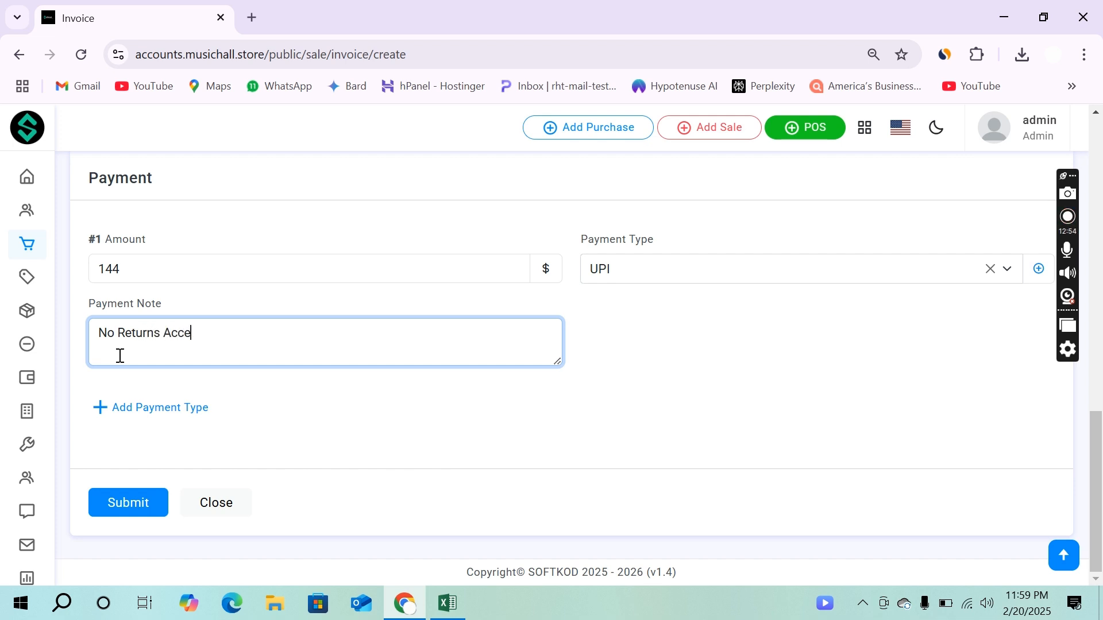
key("BackSpace")
key("BackSpace")
key("BackSpace")
left_click(282, 388)
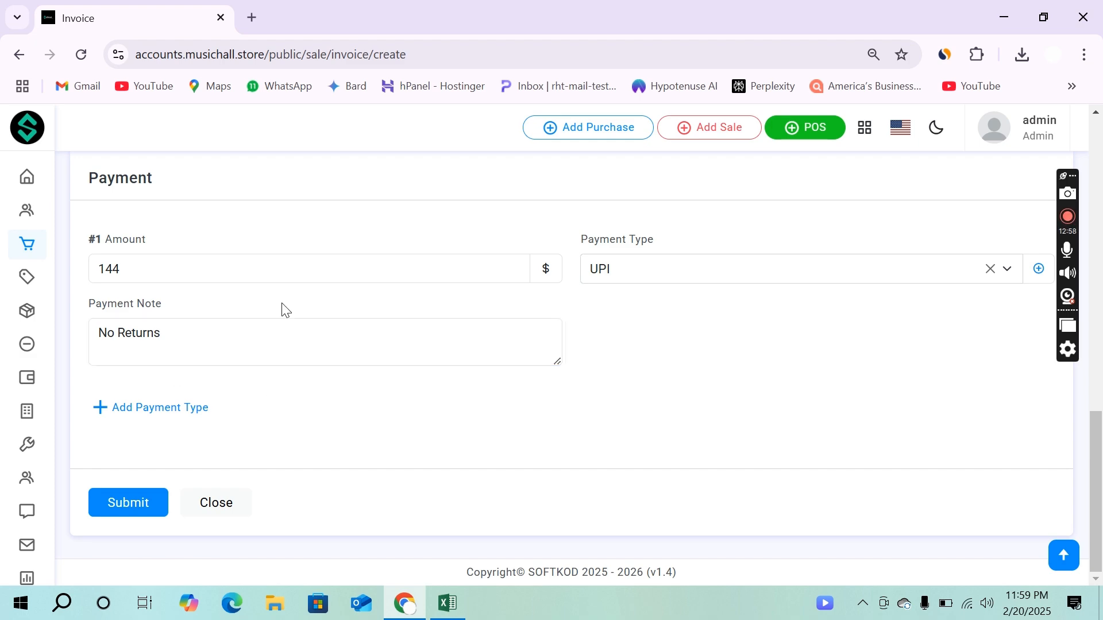
Step: Review the sale's item lines and the amount of its first payment
scroll(283, 310, "up", 5)
scroll(285, 310, "up", 5)
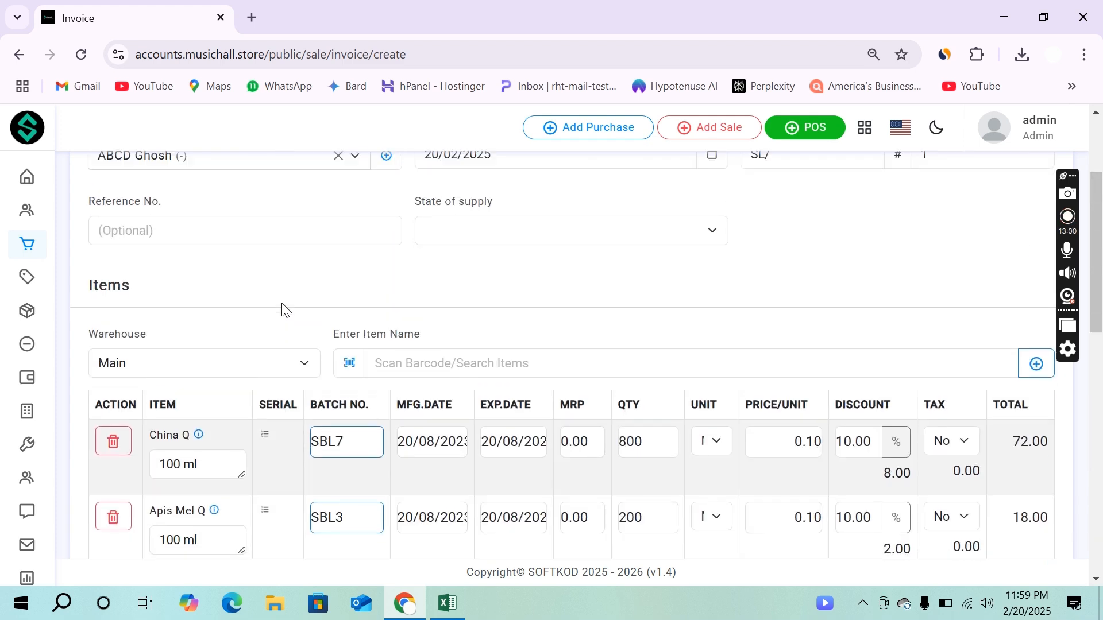
scroll(281, 310, "down", 10)
scroll(283, 310, "up", 6)
scroll(282, 310, "down", 7)
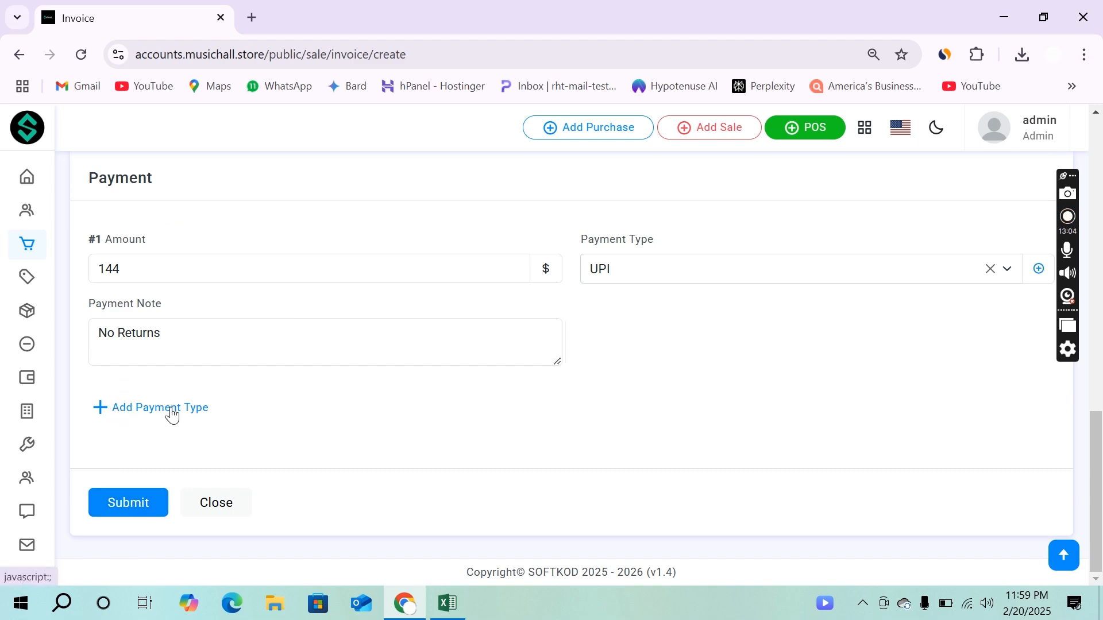
left_click_drag(136, 269, 99, 270)
left_click(99, 270)
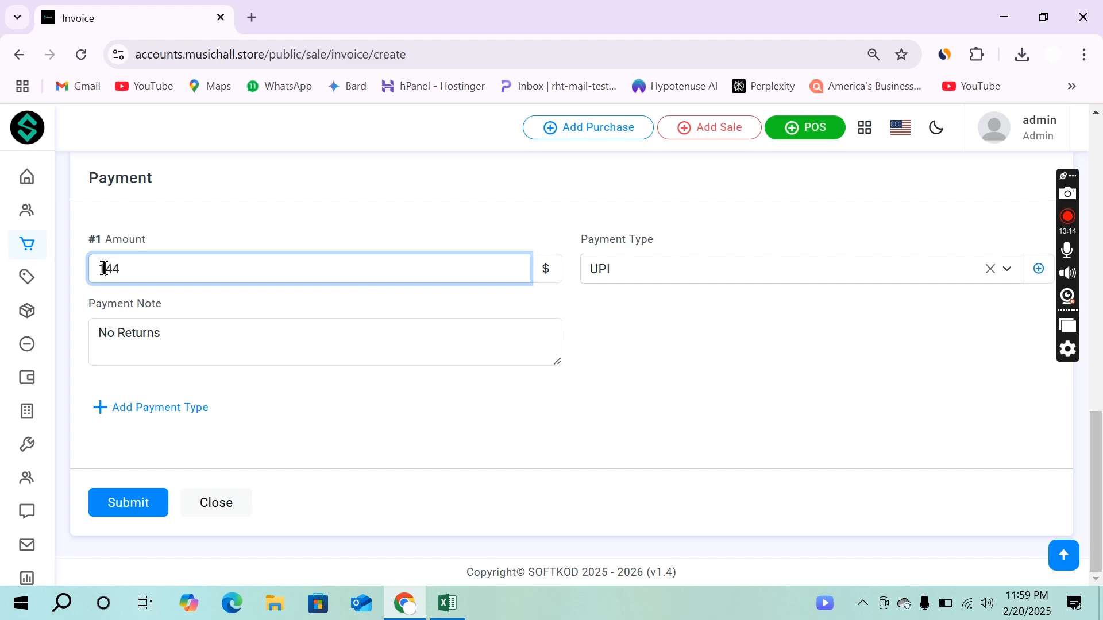
left_click_drag(104, 269, 133, 267)
key("ctrl+z")
left_click(133, 267)
Step: Add a second payment entry to the sale and open its payment type choices
left_click(154, 410)
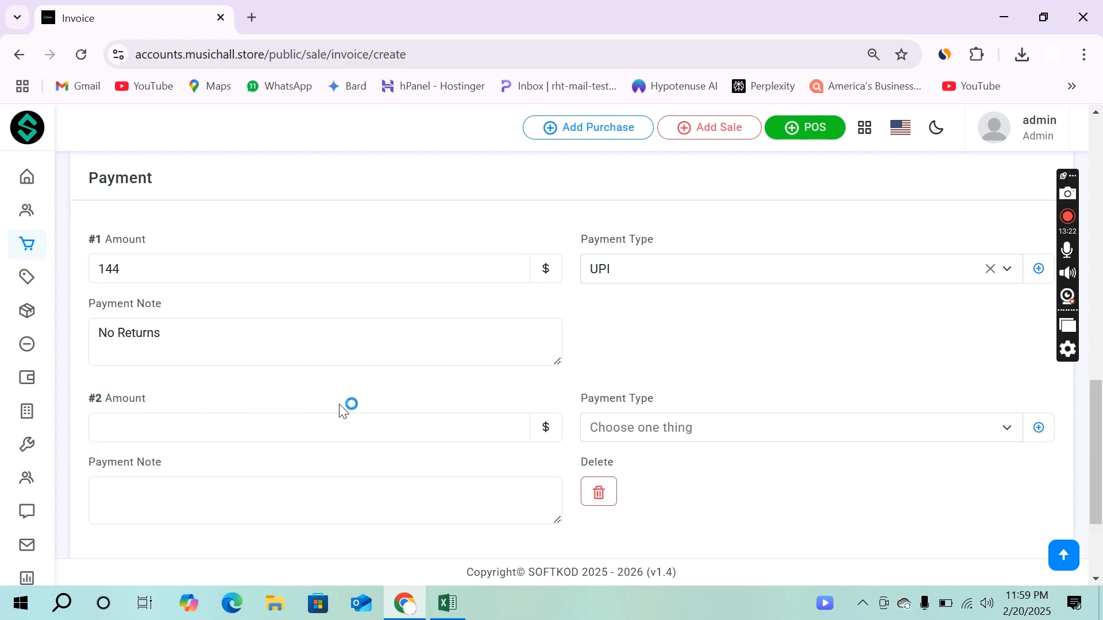
scroll(375, 422, "down", 3)
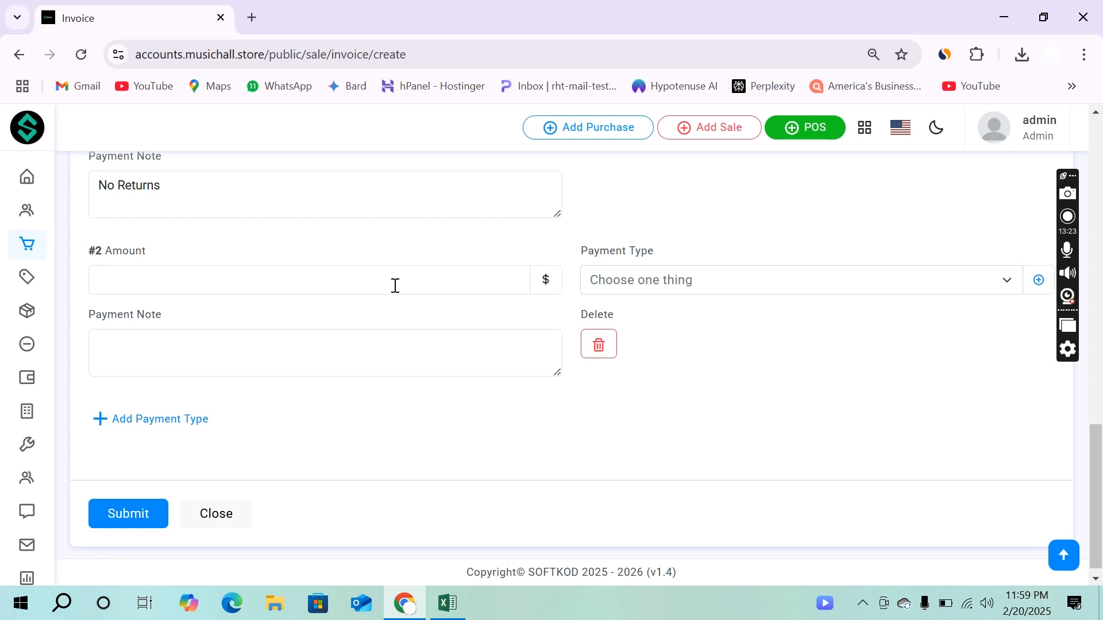
left_click(428, 288)
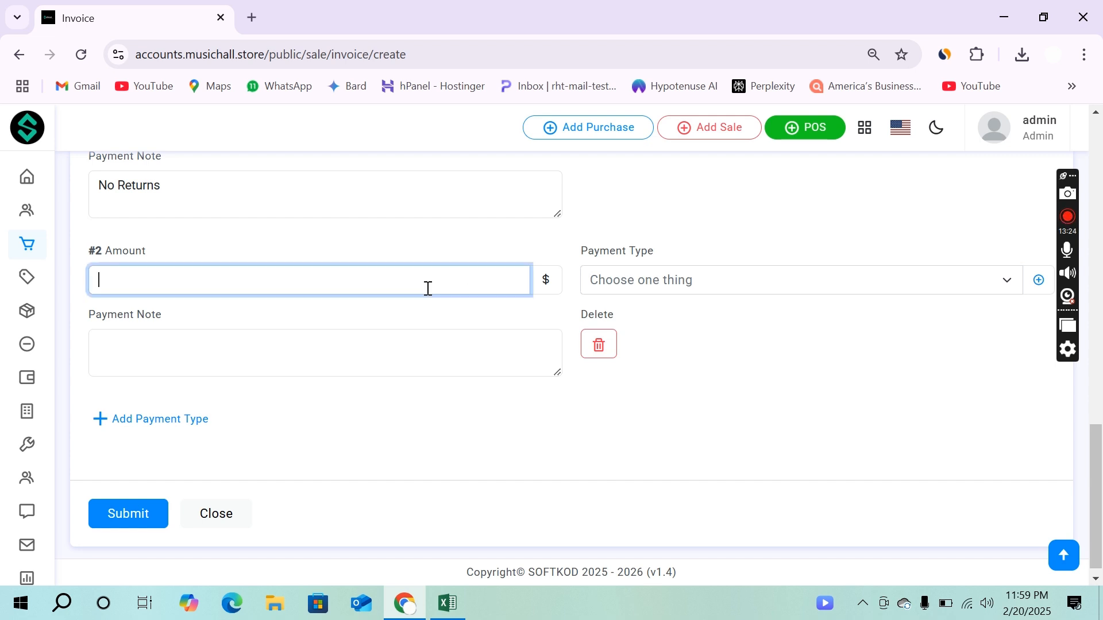
left_click(792, 293)
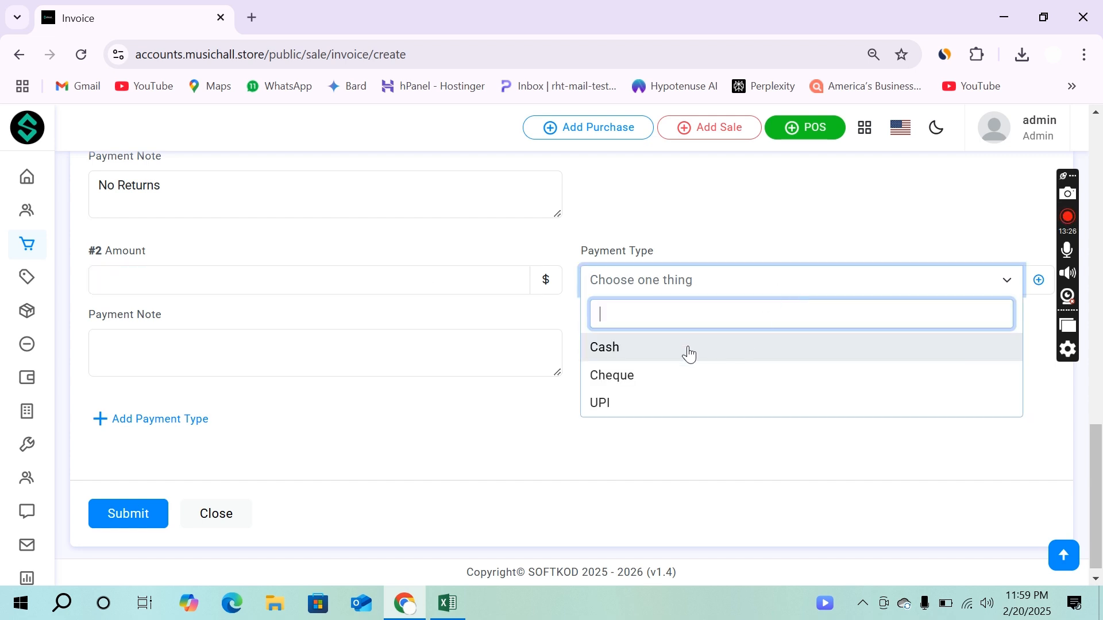
Step: Set the first payment's amount to 100 and its payment type to Cash
left_click(684, 441)
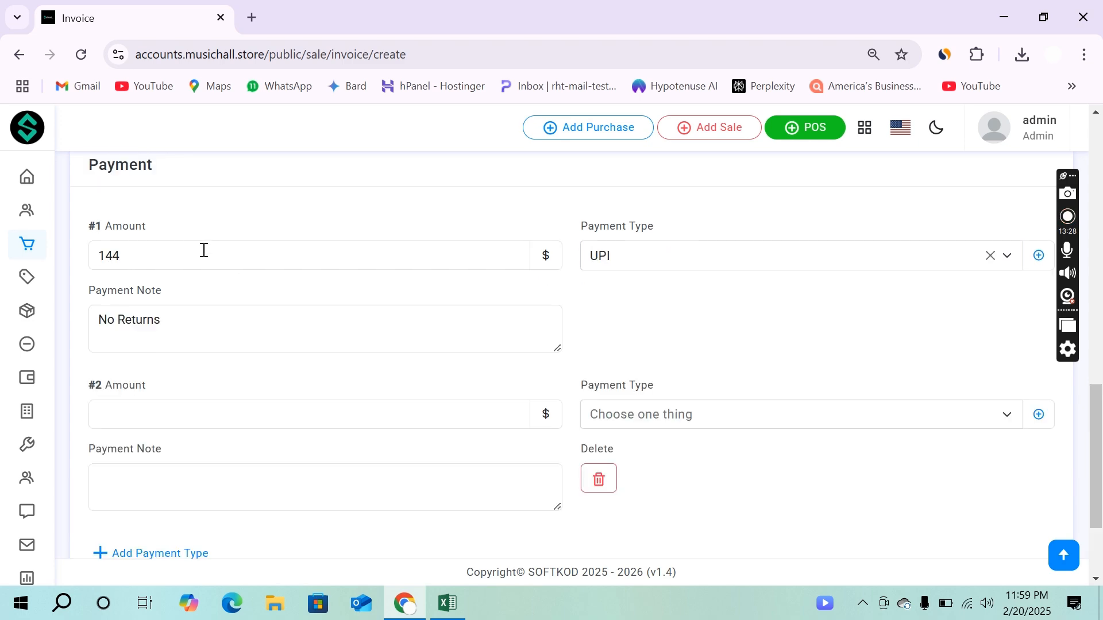
left_click(203, 250)
key("BackSpace")
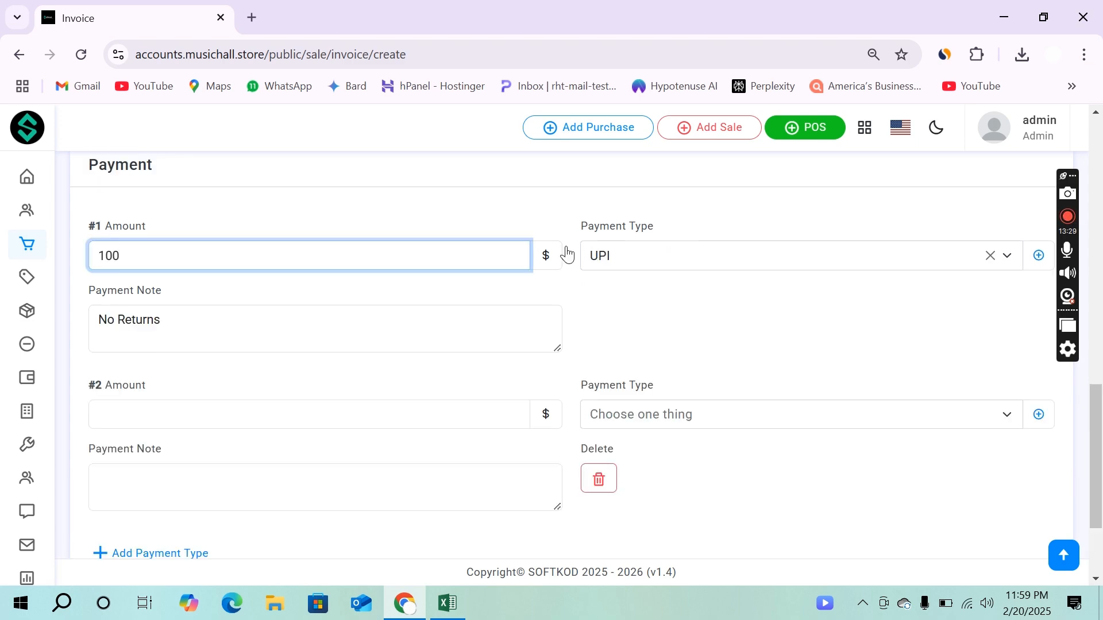
left_click(616, 261)
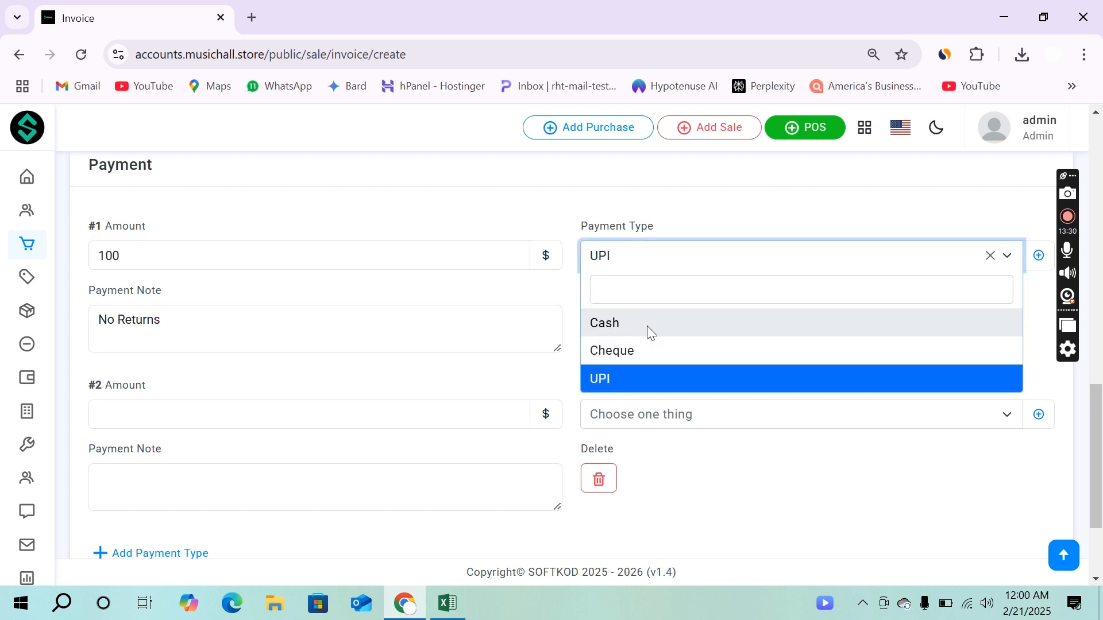
left_click(651, 333)
Step: Enter 44 as the second payment's amount and choose UPI as its payment type
scroll(364, 320, "down", 2)
left_click(364, 318)
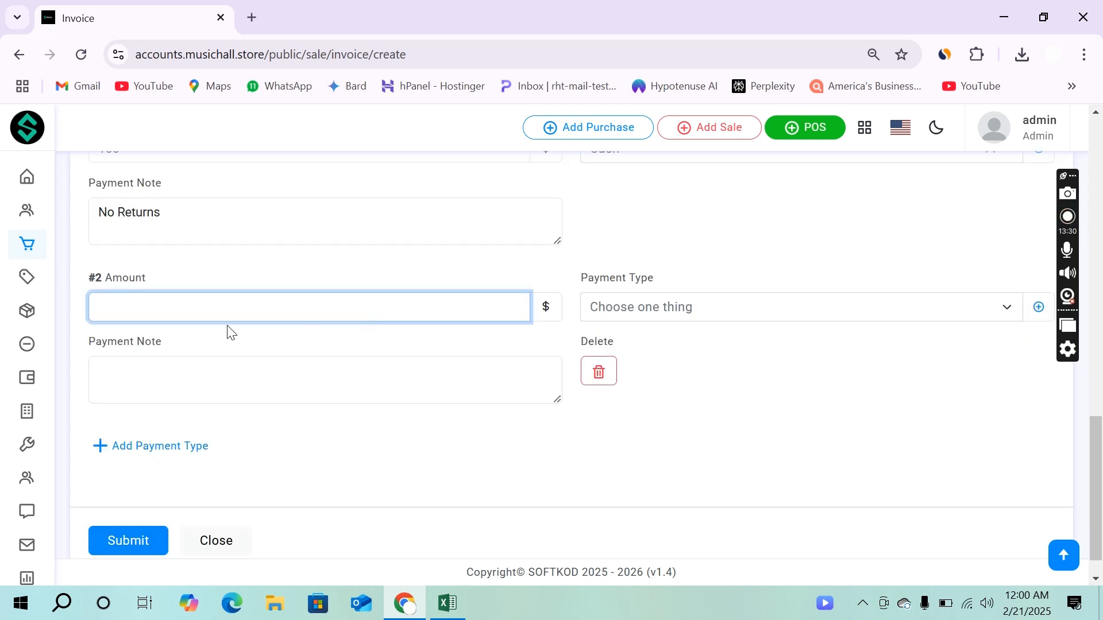
left_click(660, 317)
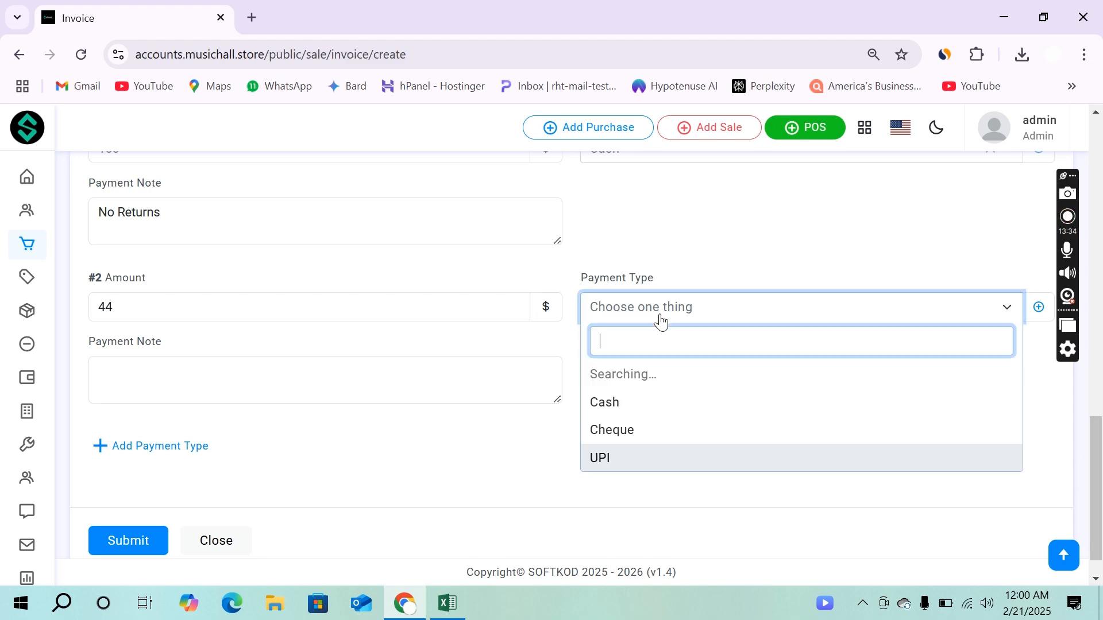
left_click(682, 431)
scroll(684, 434, "up", 4)
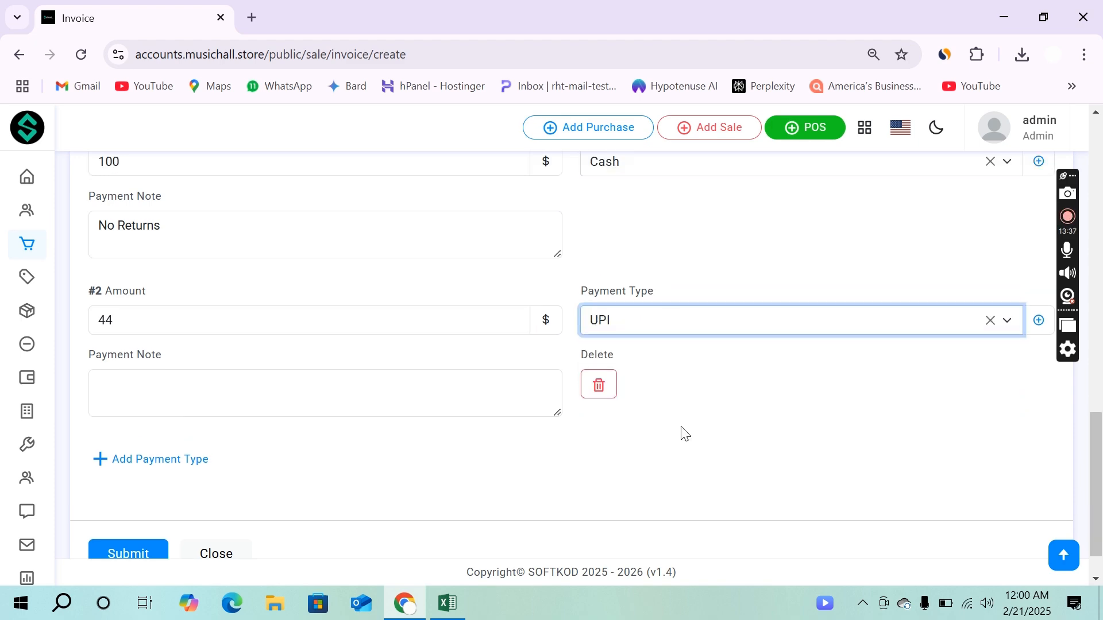
scroll(682, 433, "down", 1)
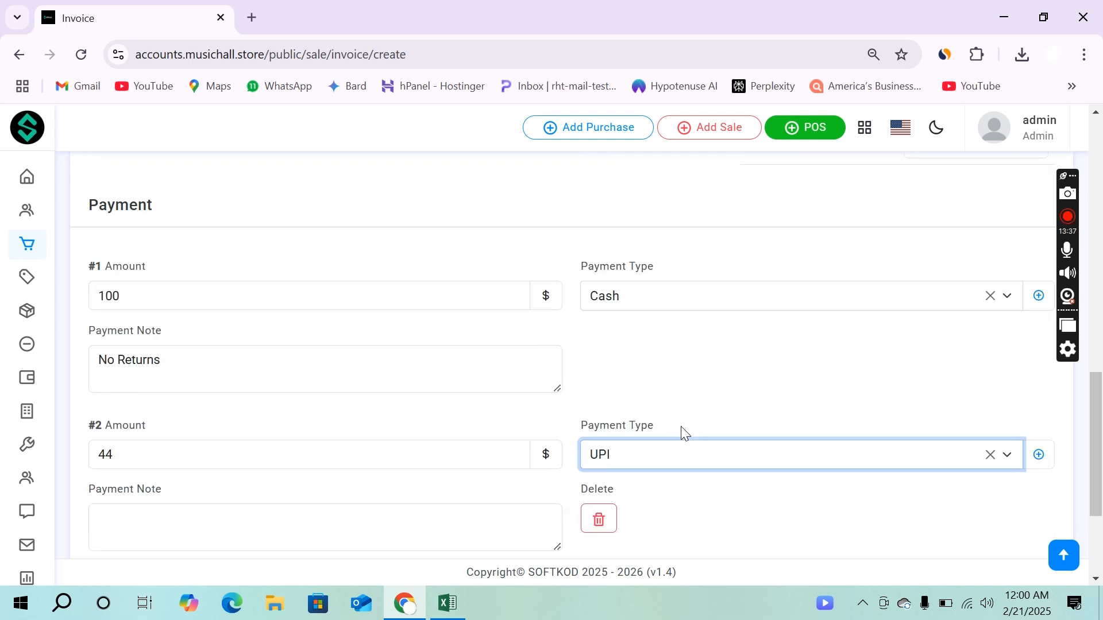
Step: Delete the second payment and set the first payment's amount to 144
left_click(600, 520)
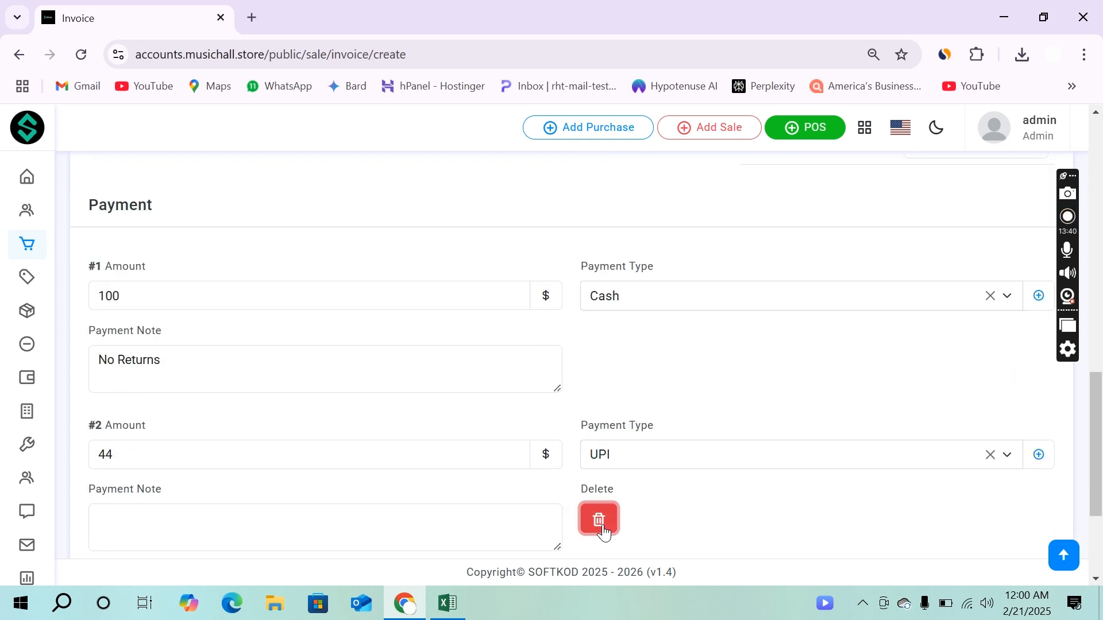
left_click(196, 302)
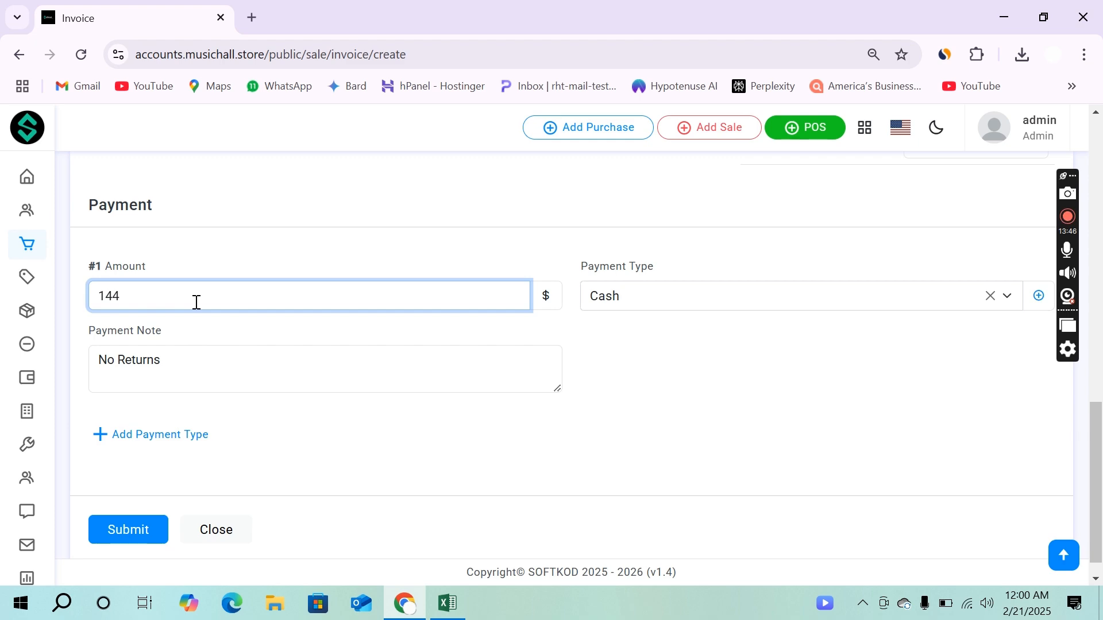
left_click(815, 398)
Step: Submit the sale invoice and look through its details page
scroll(815, 399, "down", 1)
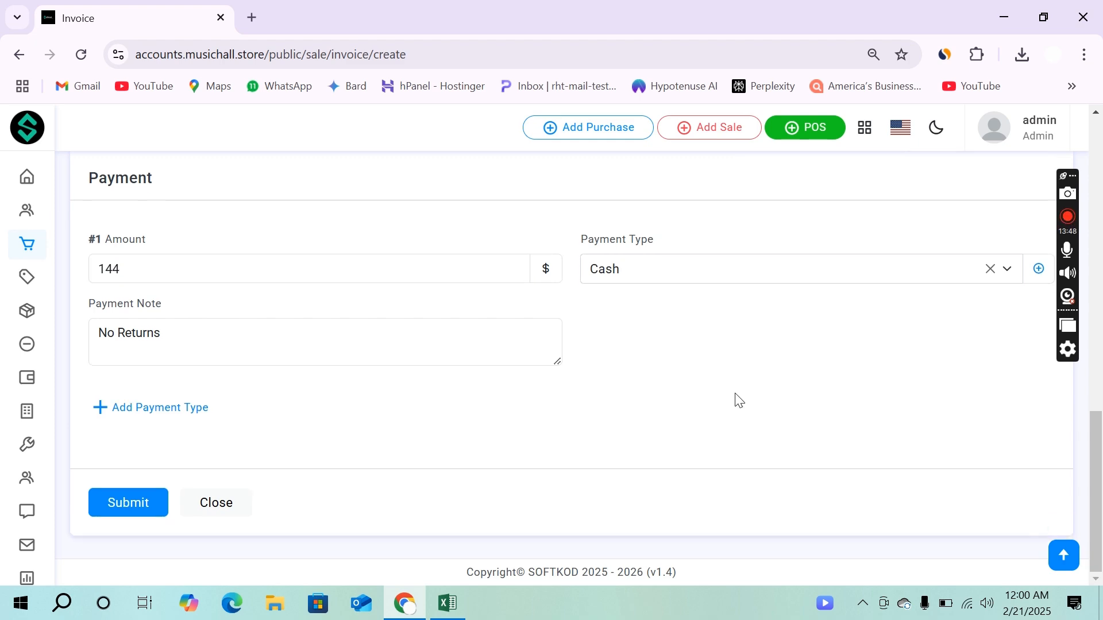
left_click(111, 521)
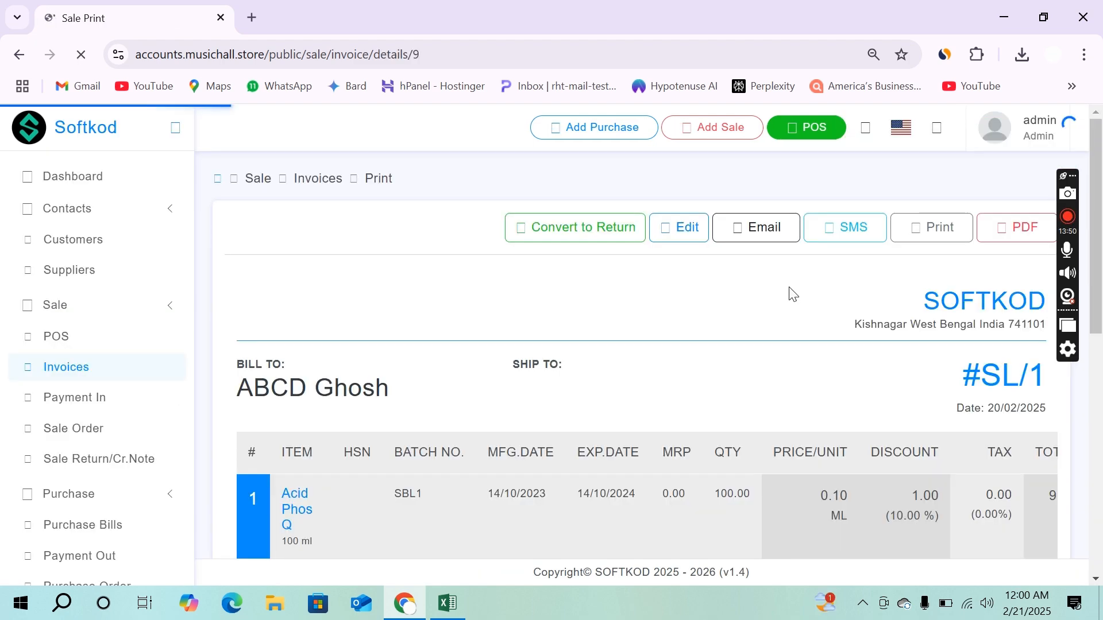
scroll(692, 298, "down", 2)
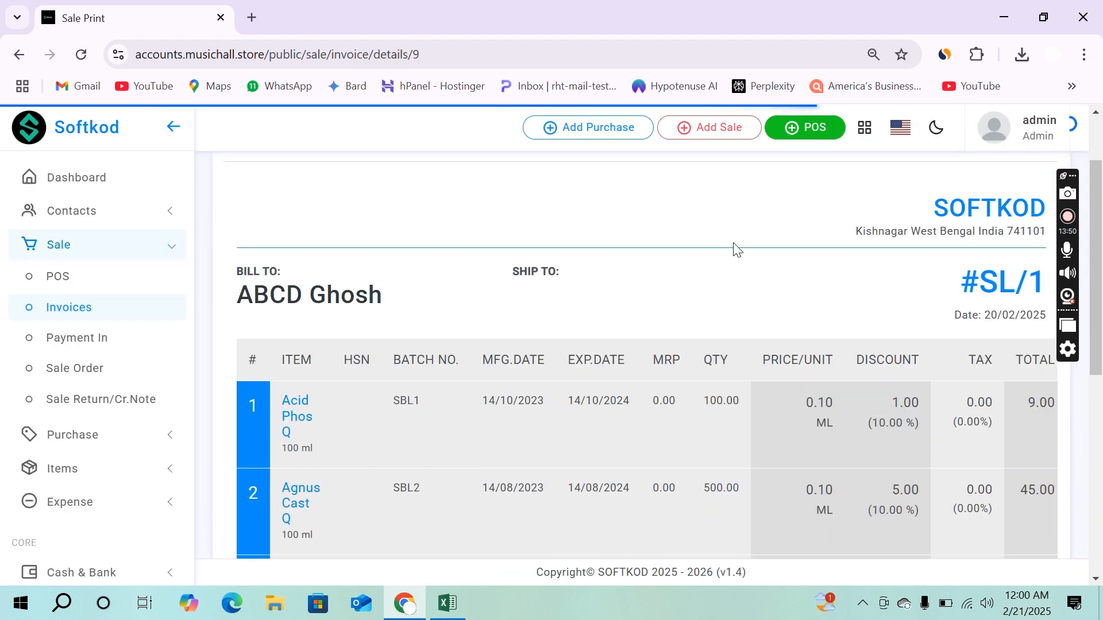
scroll(734, 246, "down", 5)
scroll(732, 242, "down", 2)
scroll(733, 247, "up", 10)
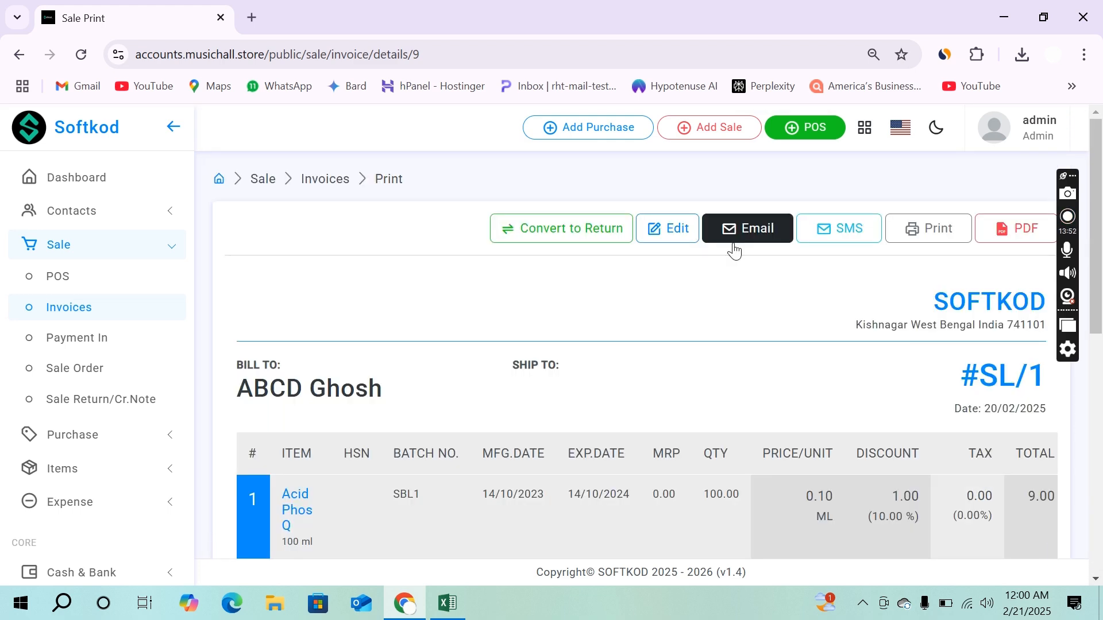
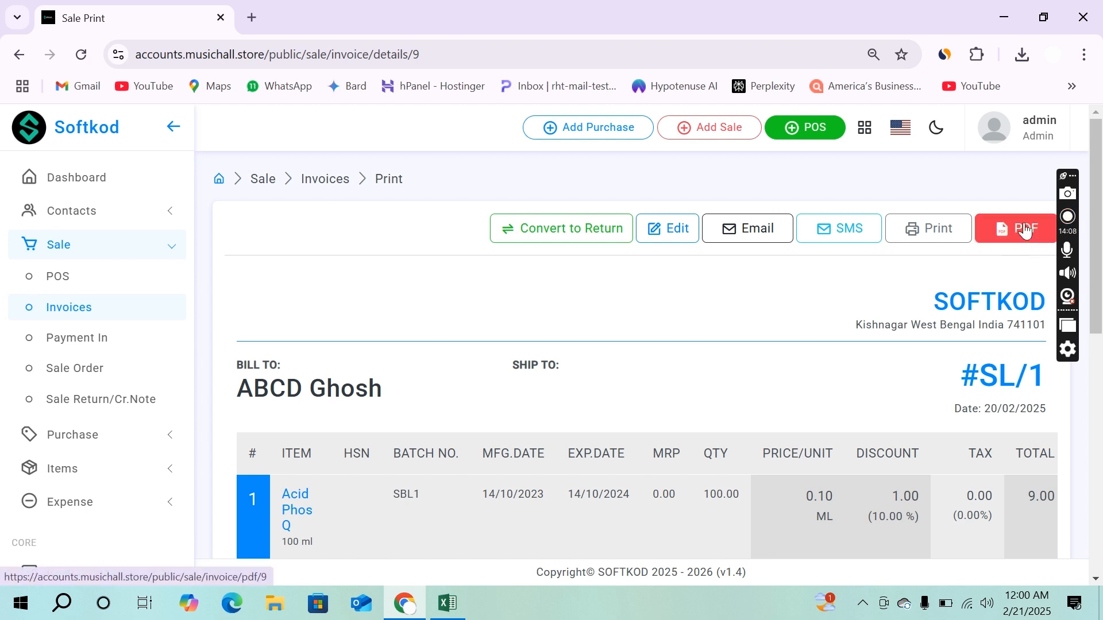
Step: Open the invoice's print version and review it from the header down to the bank details
left_click(936, 227)
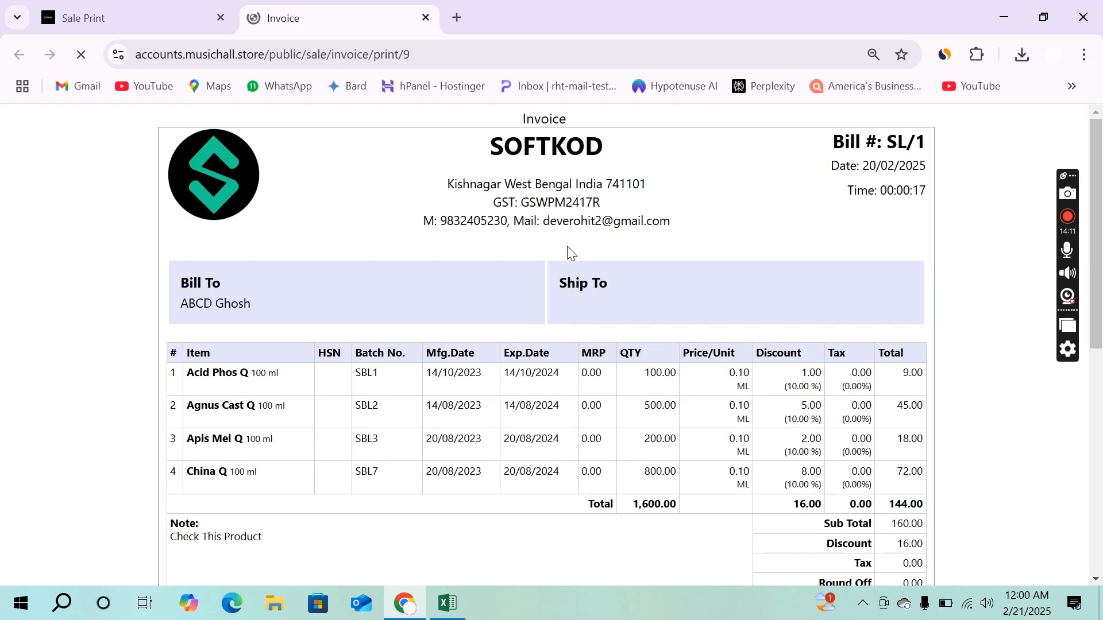
scroll(540, 336, "down", 5)
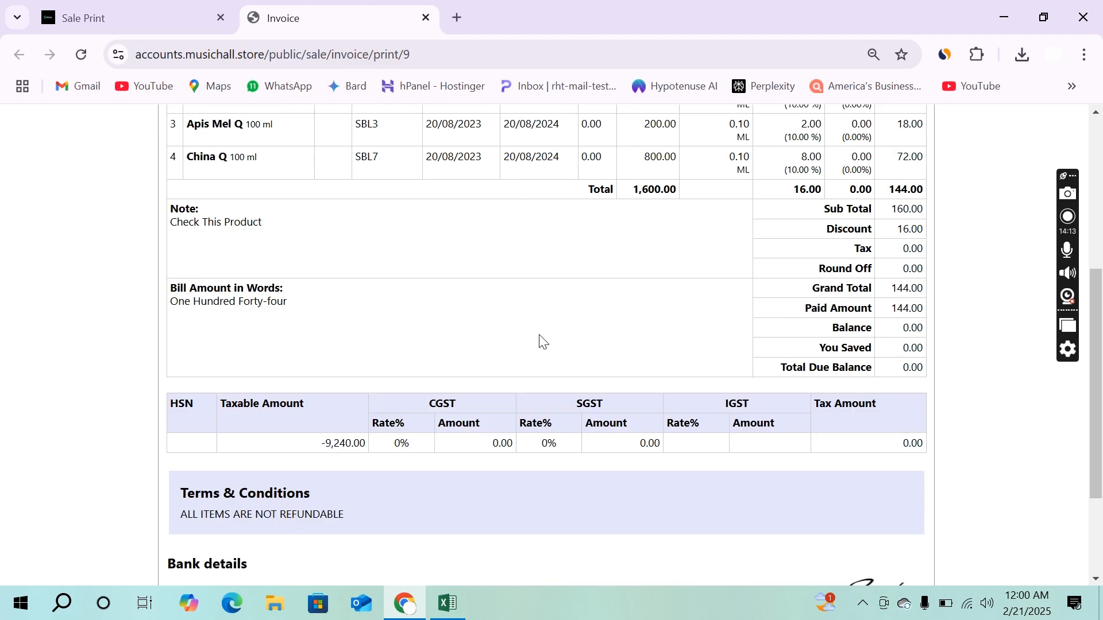
scroll(540, 340, "down", 3)
scroll(539, 340, "up", 8)
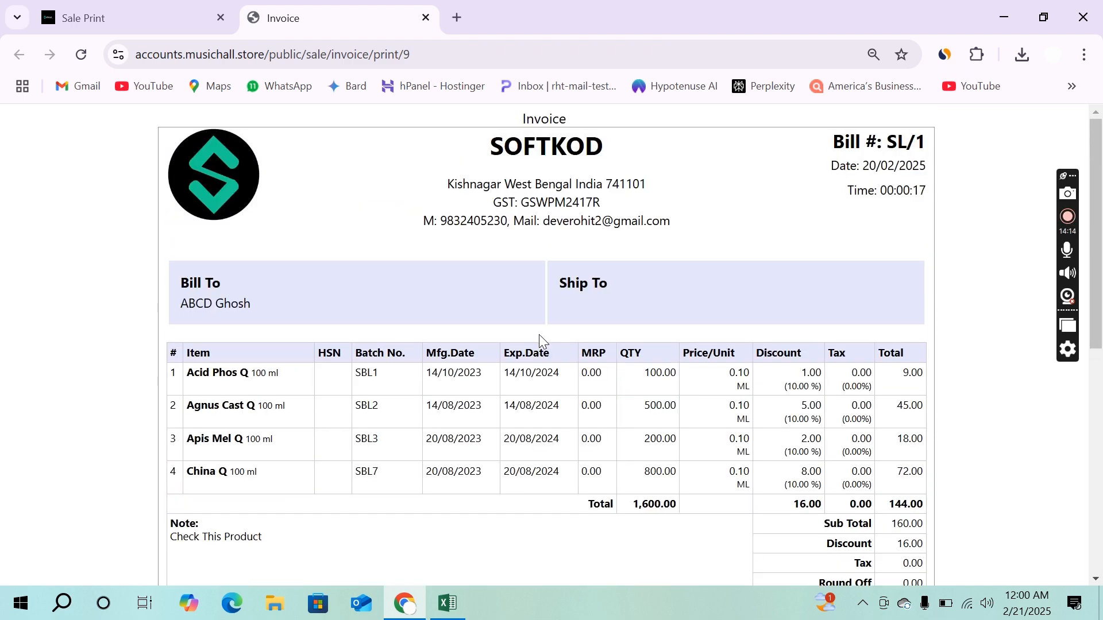
Step: Return to the sale details page, download the invoice as a PDF and open the downloaded file
left_click(151, 16)
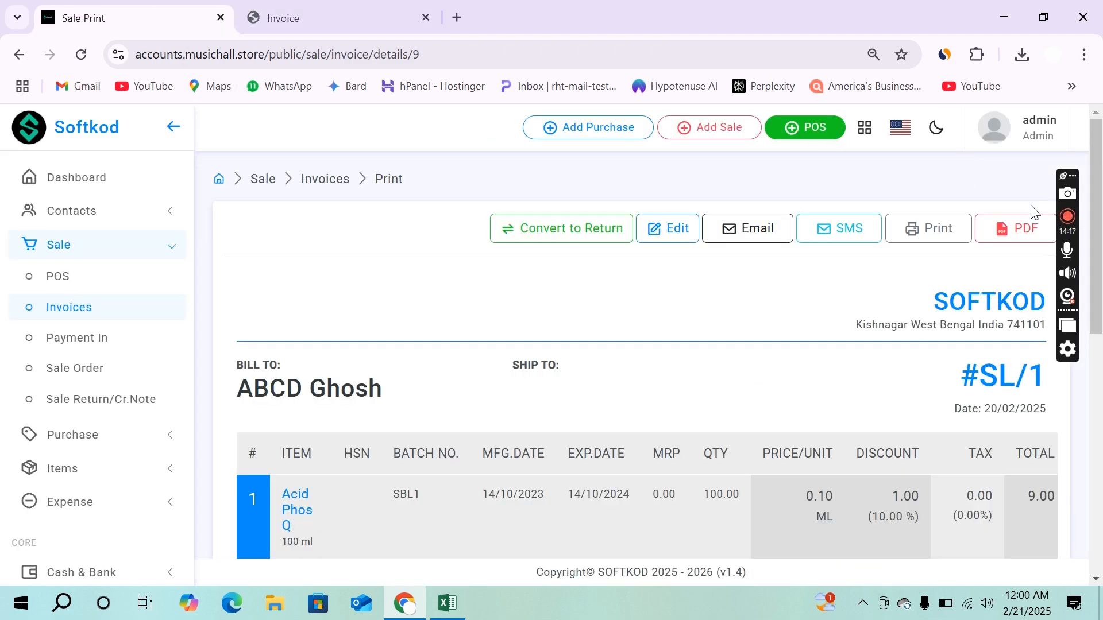
left_click(1020, 227)
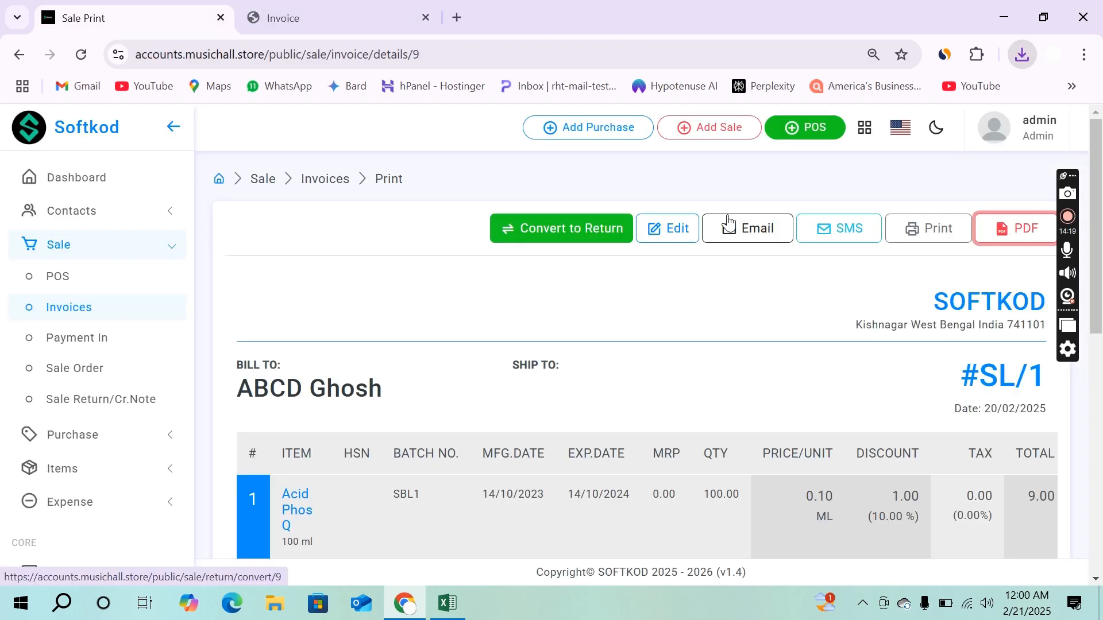
left_click(879, 95)
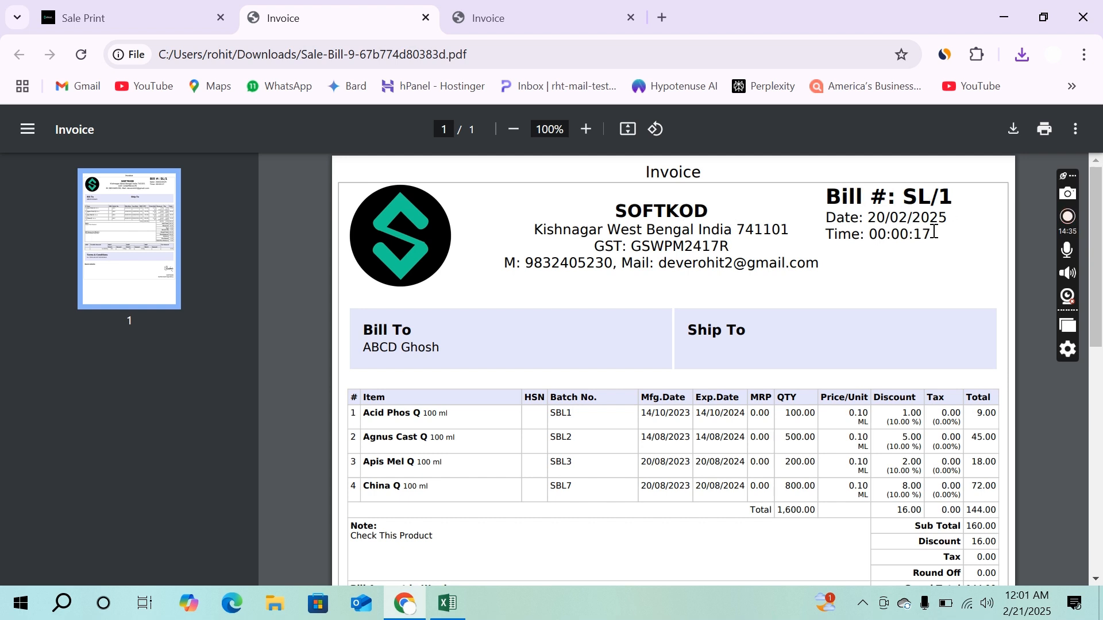
Step: Examine the PDF invoice's bill date and time, company header, billing and shipping sections, and totals
left_click_drag(934, 231, 829, 236)
left_click(830, 237)
mouse_move(679, 241)
left_mouse_down()
mouse_move(787, 247)
mouse_move(811, 261)
mouse_move(713, 249)
mouse_move(747, 244)
mouse_move(679, 249)
left_mouse_up()
scroll(408, 298, "down", 2)
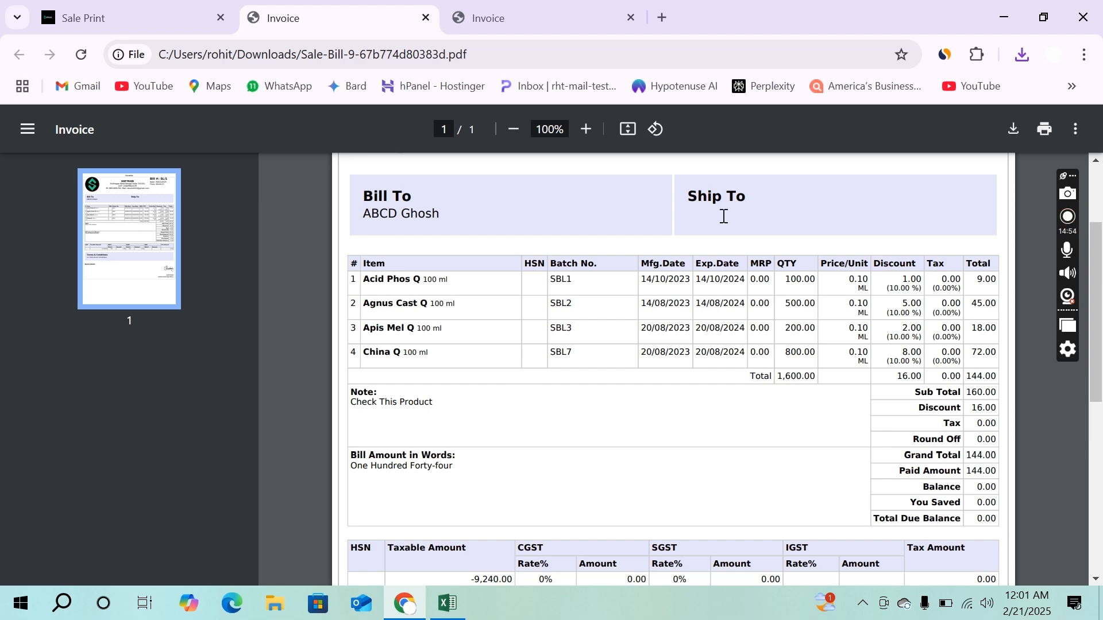
scroll(724, 216, "up", 2)
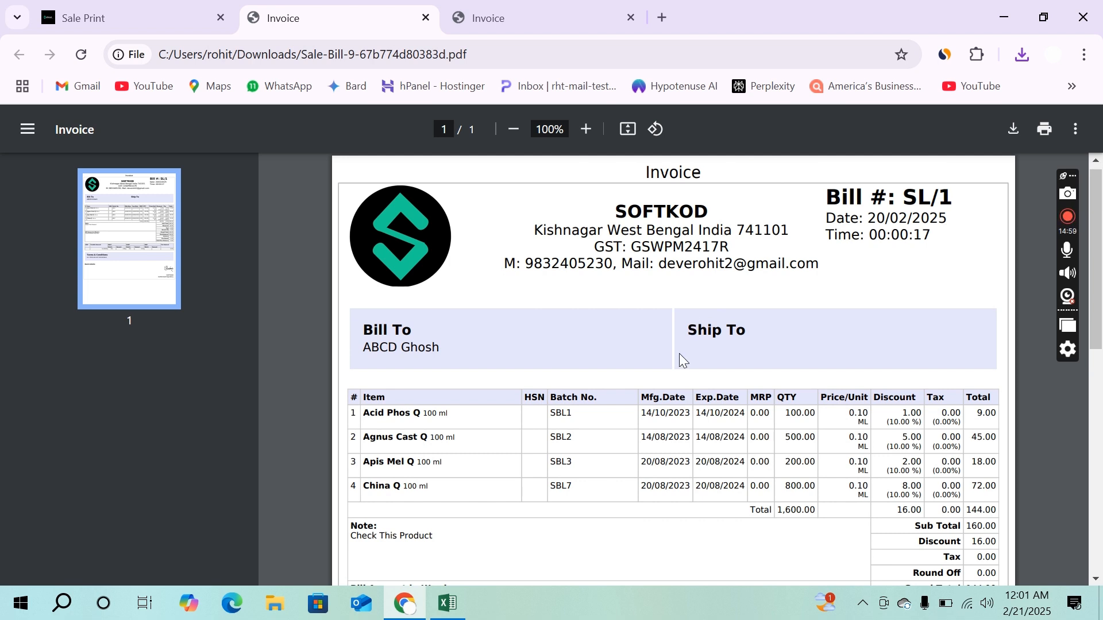
scroll(679, 353, "down", 2)
scroll(410, 327, "down", 1)
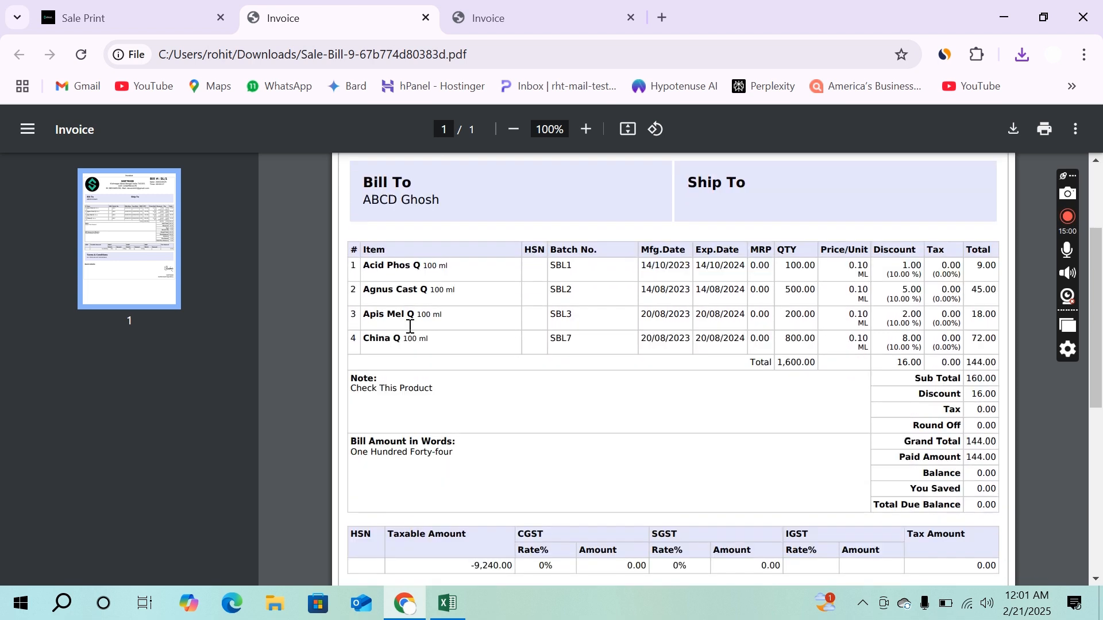
Step: Examine the PDF invoice's item table at 175% zoom, from the item names across to the line totals
scroll(507, 330, "up", 3)
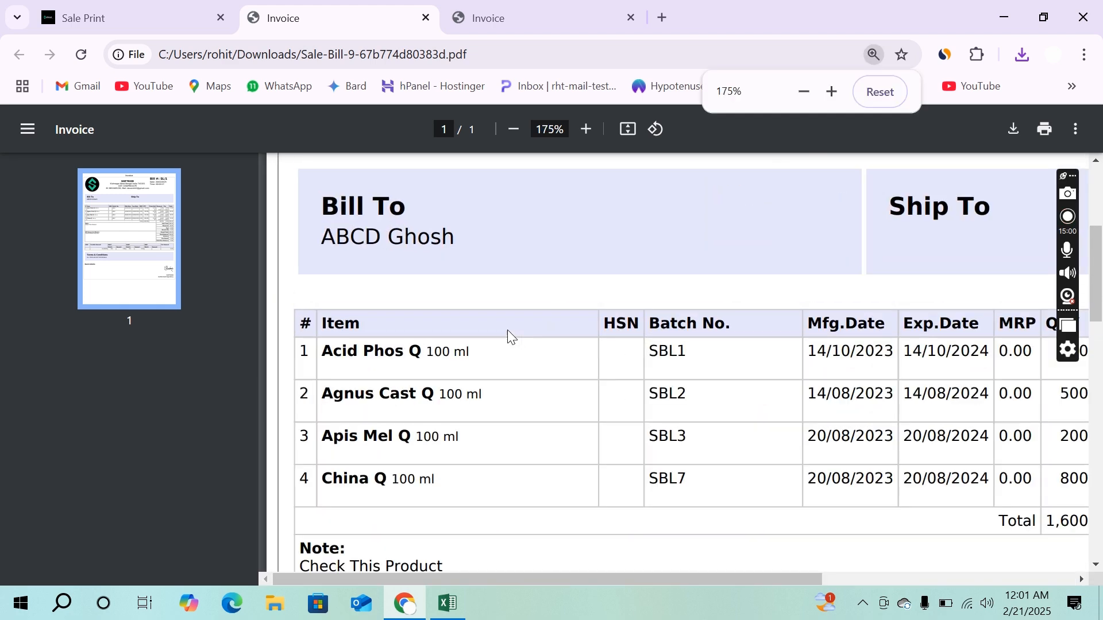
scroll(663, 416, "down", 1)
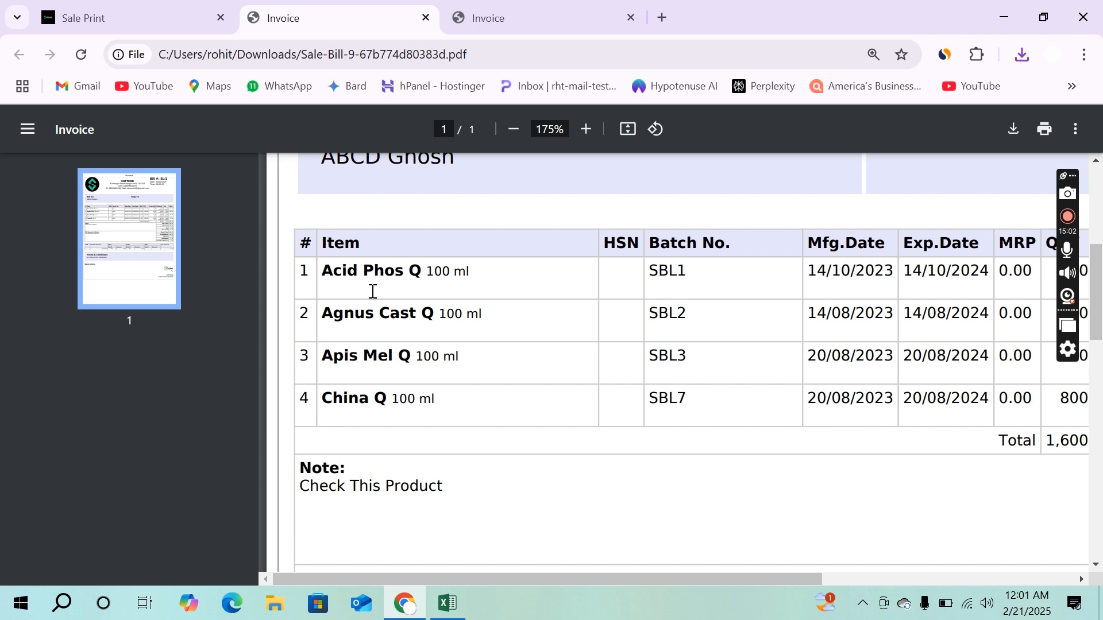
left_click_drag(328, 274, 480, 273)
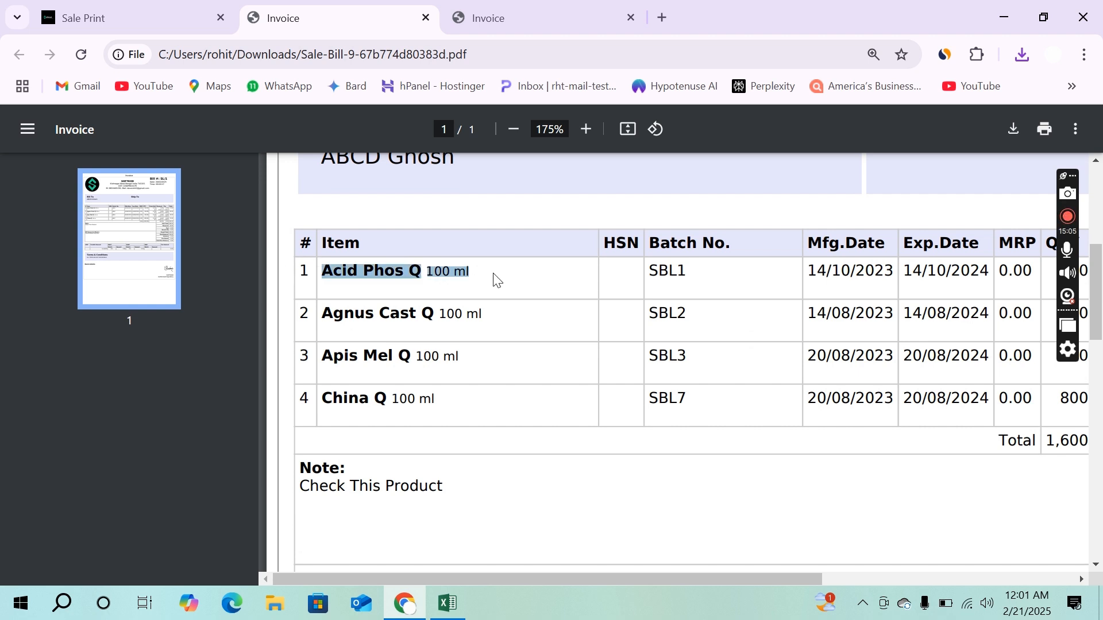
left_click(495, 278)
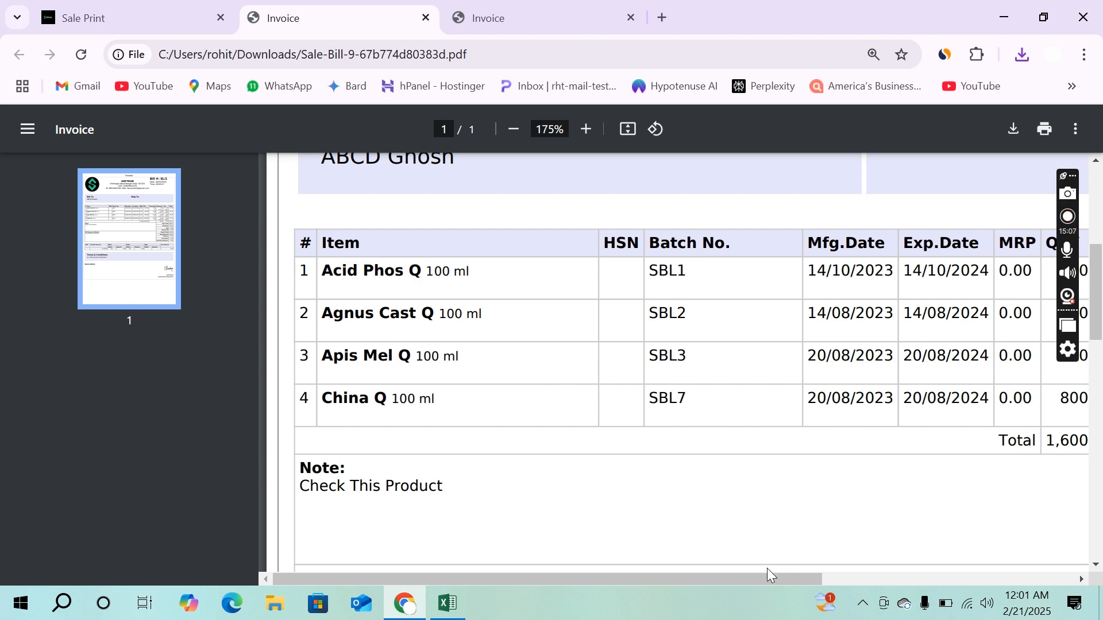
left_click_drag(761, 577, 938, 576)
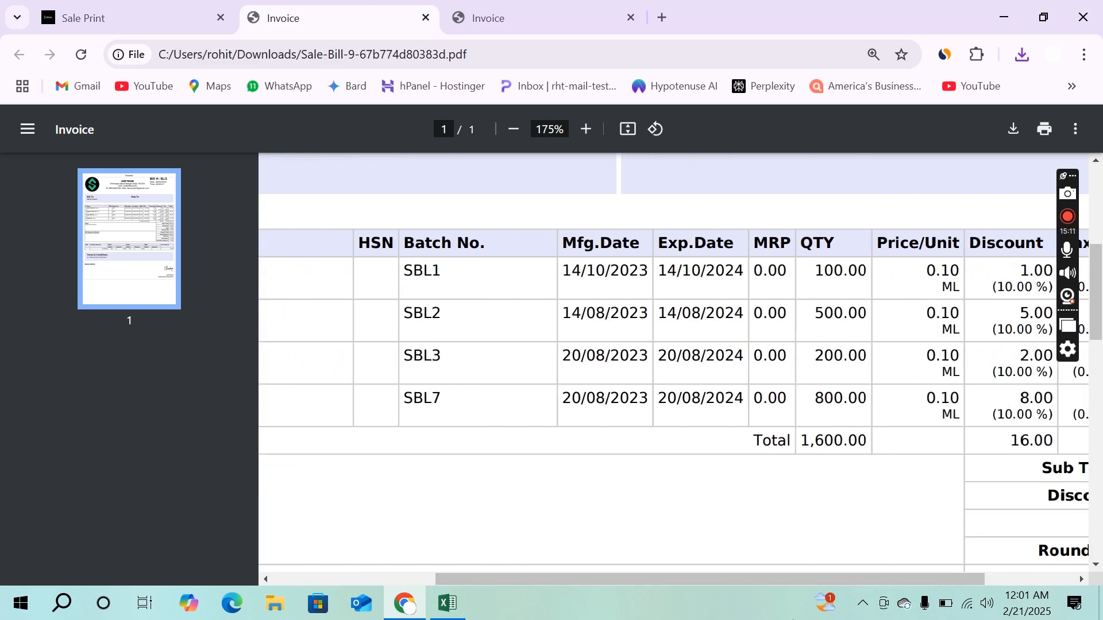
left_click_drag(733, 580, 856, 568)
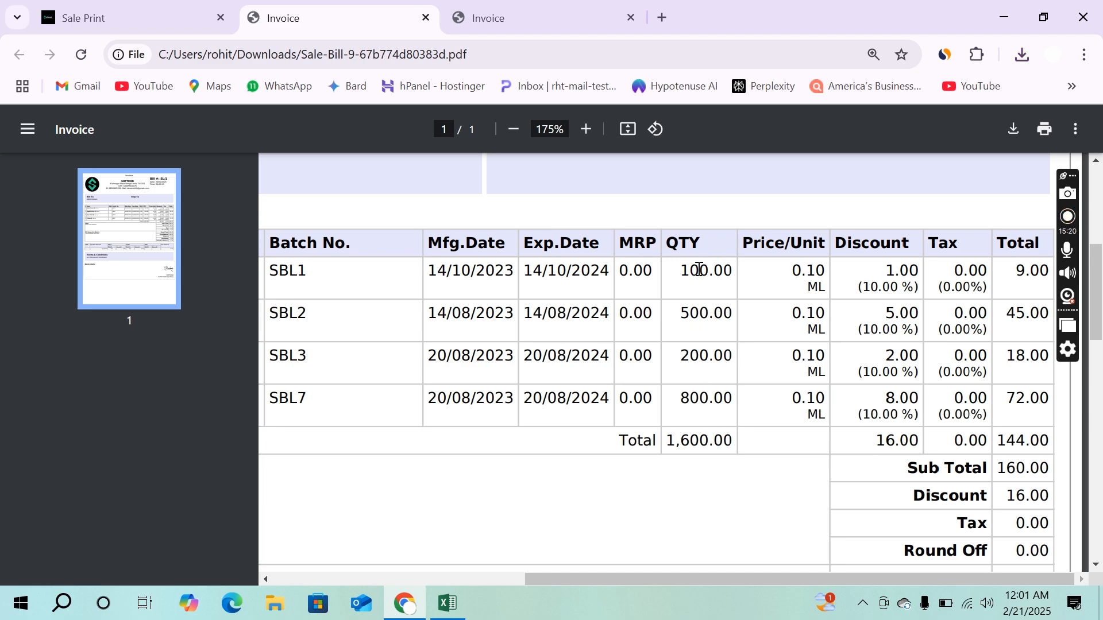
Step: Check the quantity, price per unit and discount of each item in the PDF invoice
left_click_drag(682, 270, 716, 315)
left_click_drag(682, 353, 704, 356)
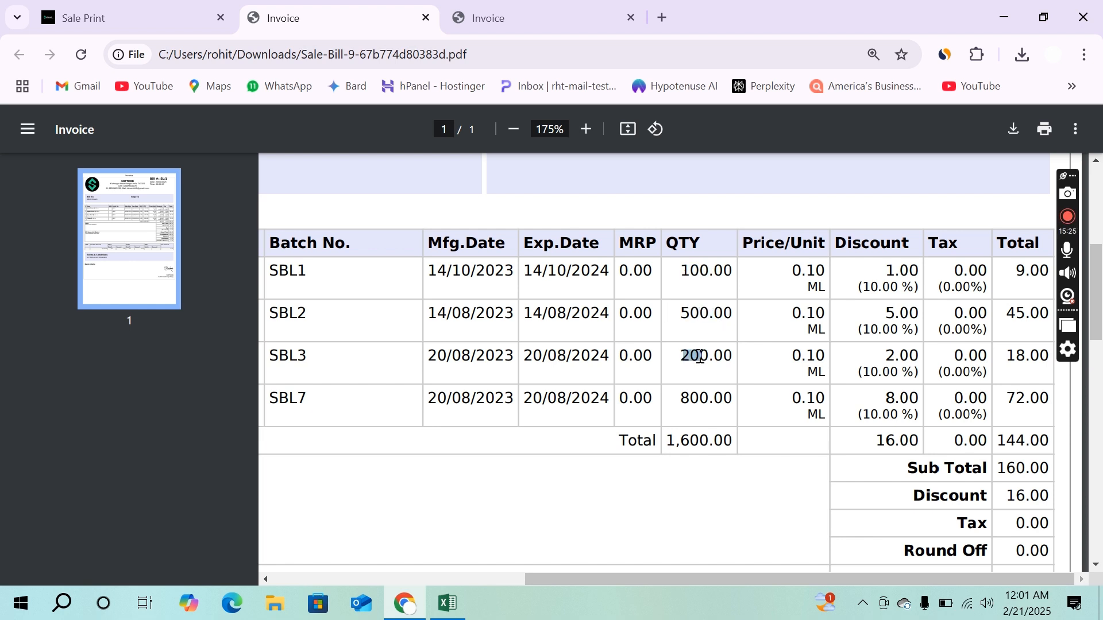
left_click_drag(680, 397, 731, 399)
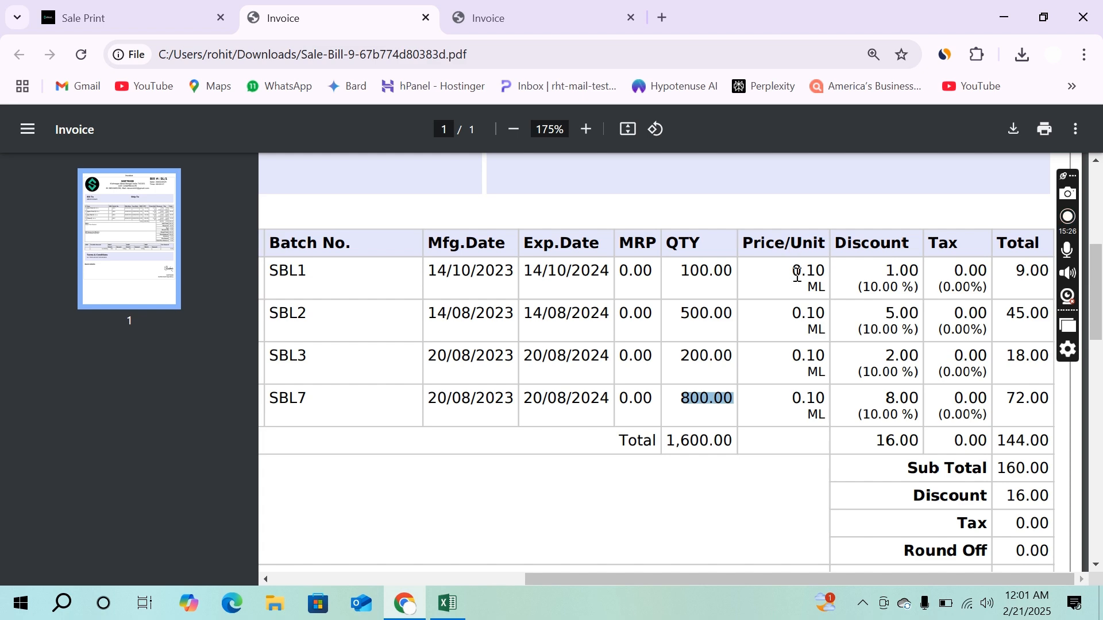
left_click_drag(809, 270, 820, 409)
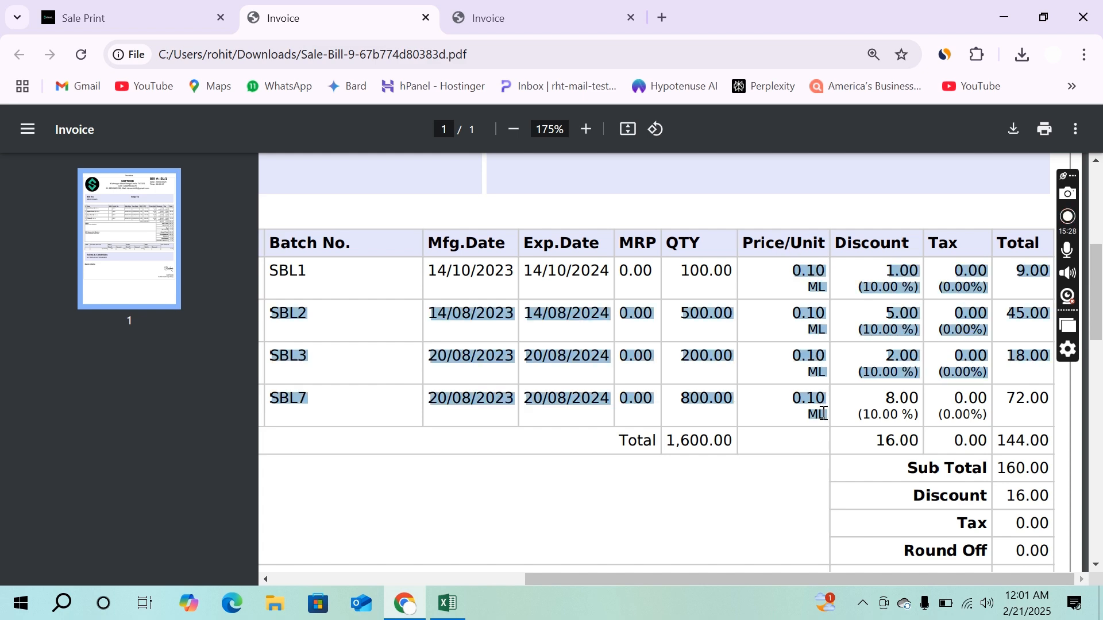
left_click(824, 396)
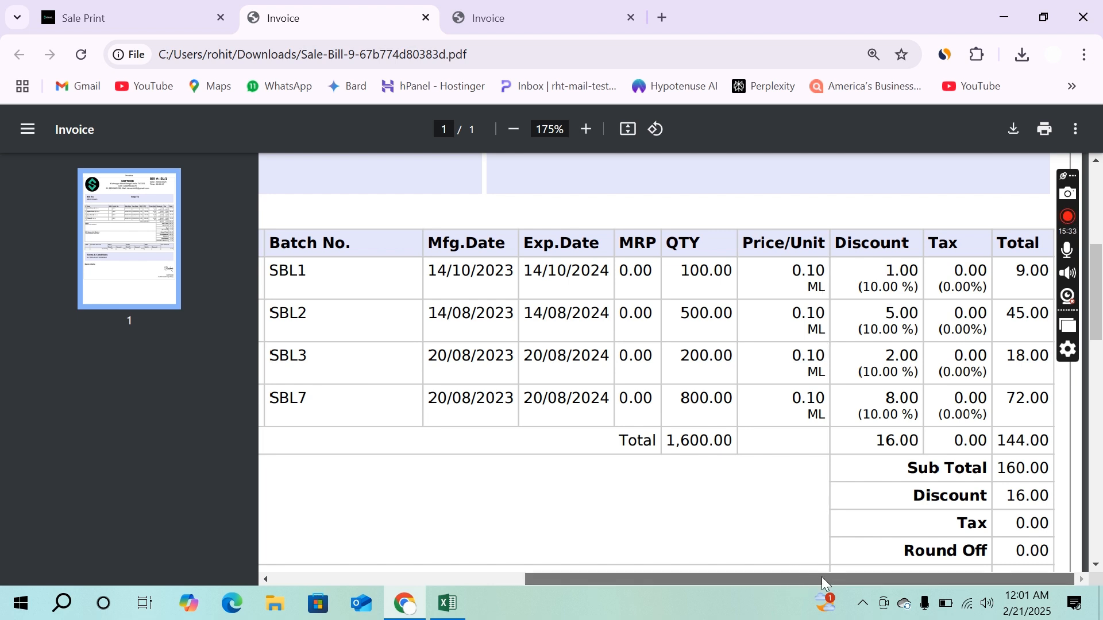
left_click_drag(886, 401, 925, 399)
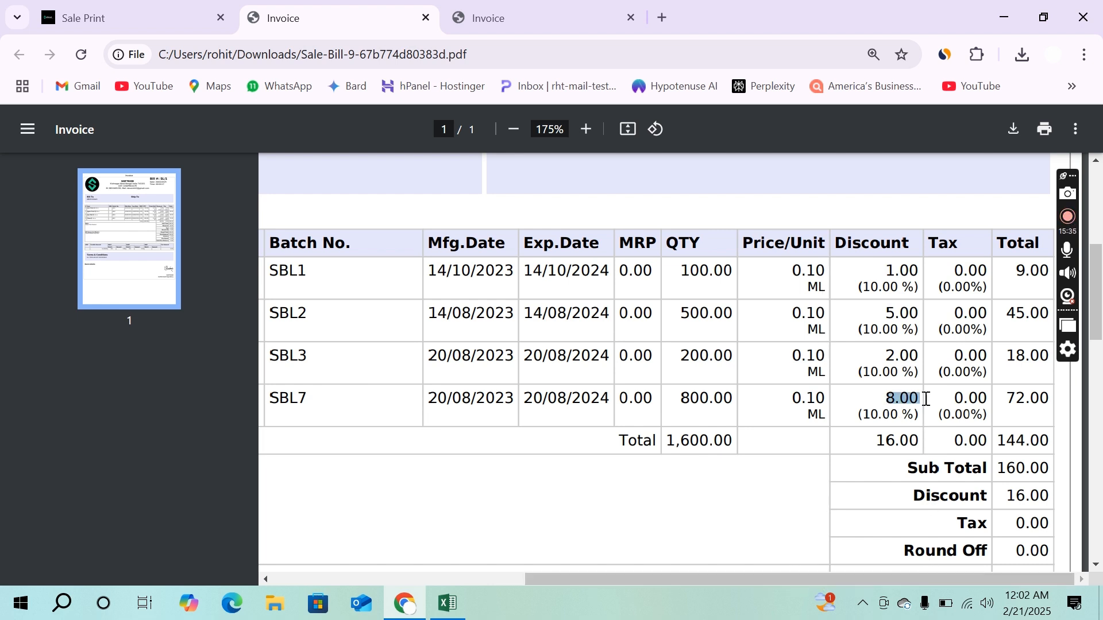
left_click_drag(884, 266, 897, 418)
left_click(897, 419)
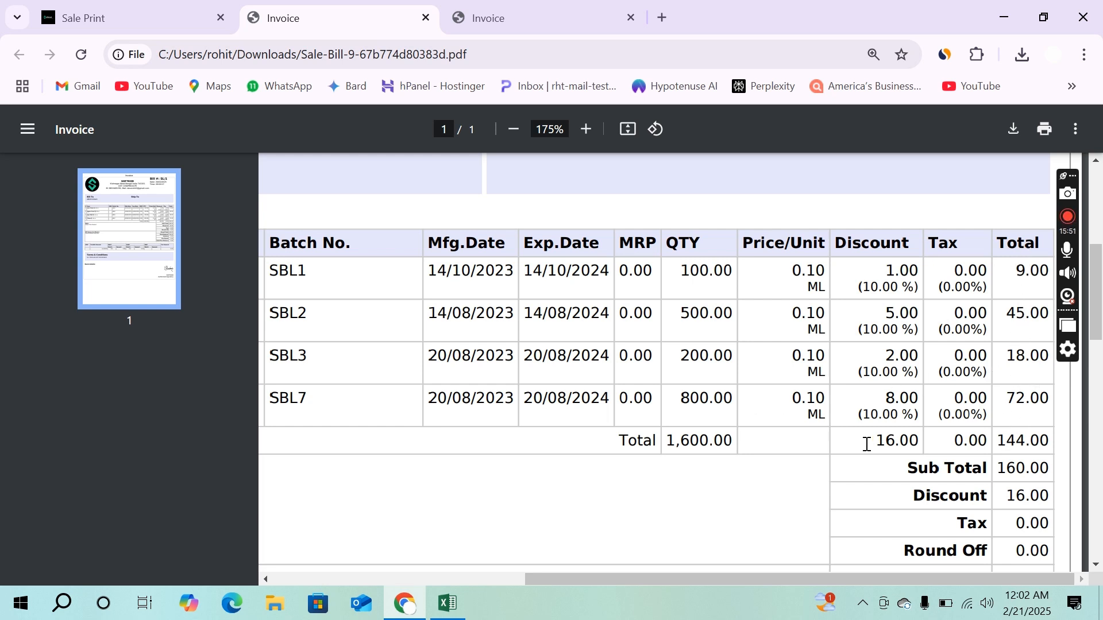
Step: Examine the totals and tax summary of the PDF invoice and read the note below the item table
scroll(843, 363, "down", 8)
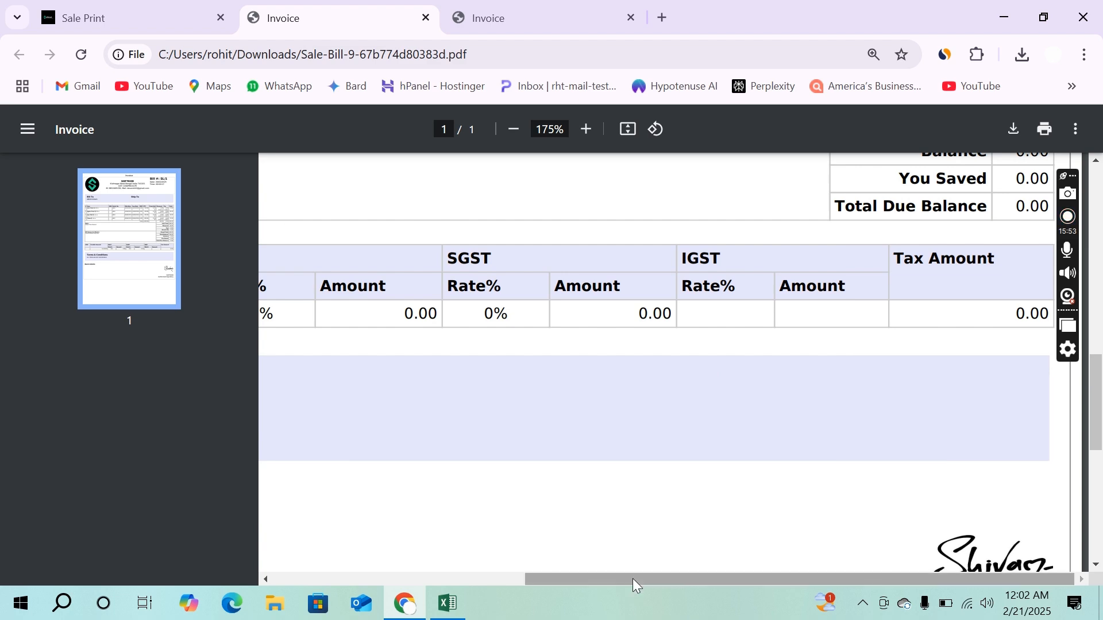
scroll(668, 332, "up", 4)
scroll(668, 332, "left", 6)
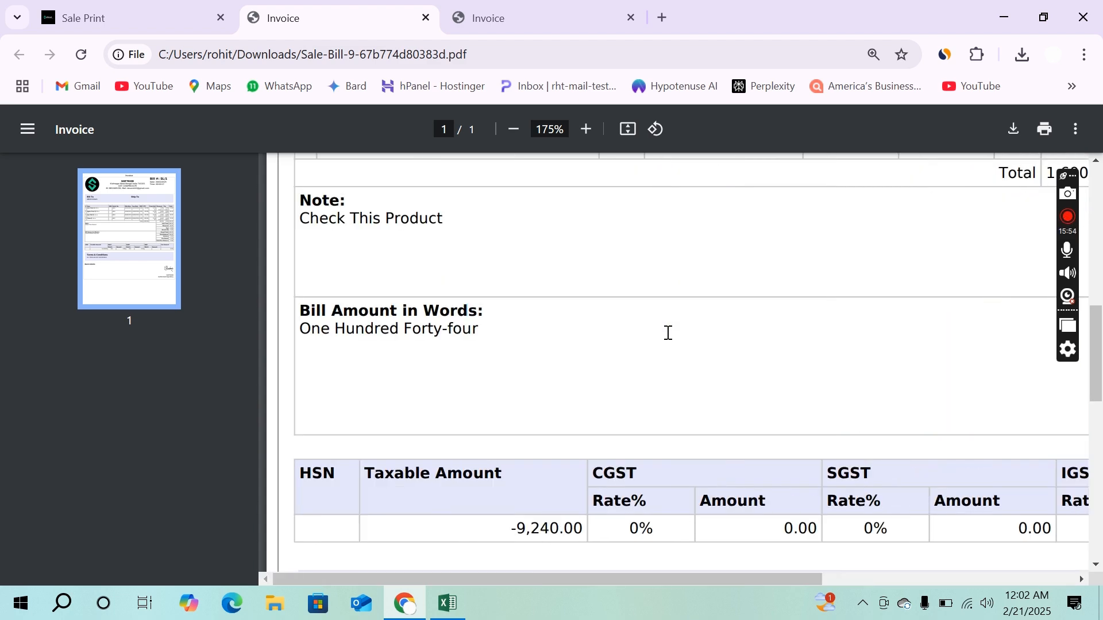
scroll(571, 310, "up", 3)
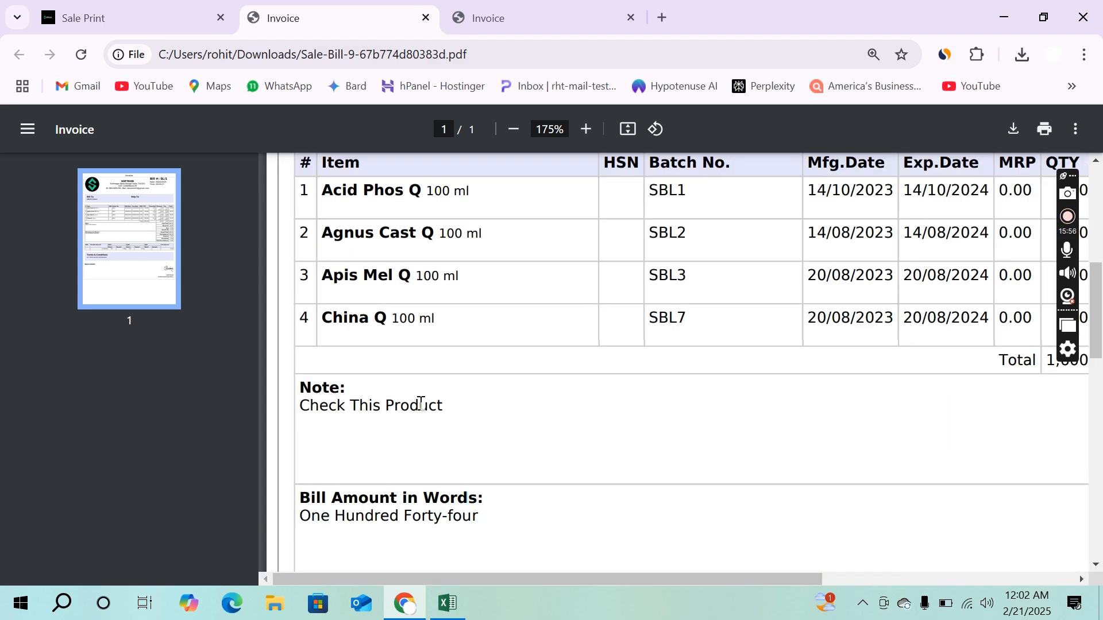
left_click_drag(301, 409, 447, 408)
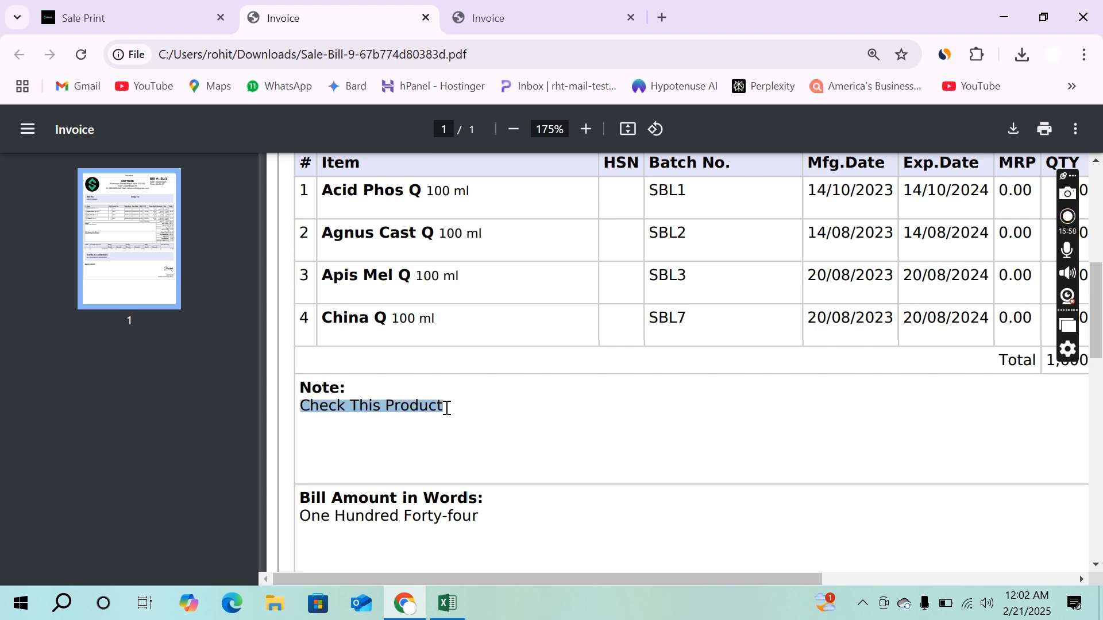
left_click(481, 416)
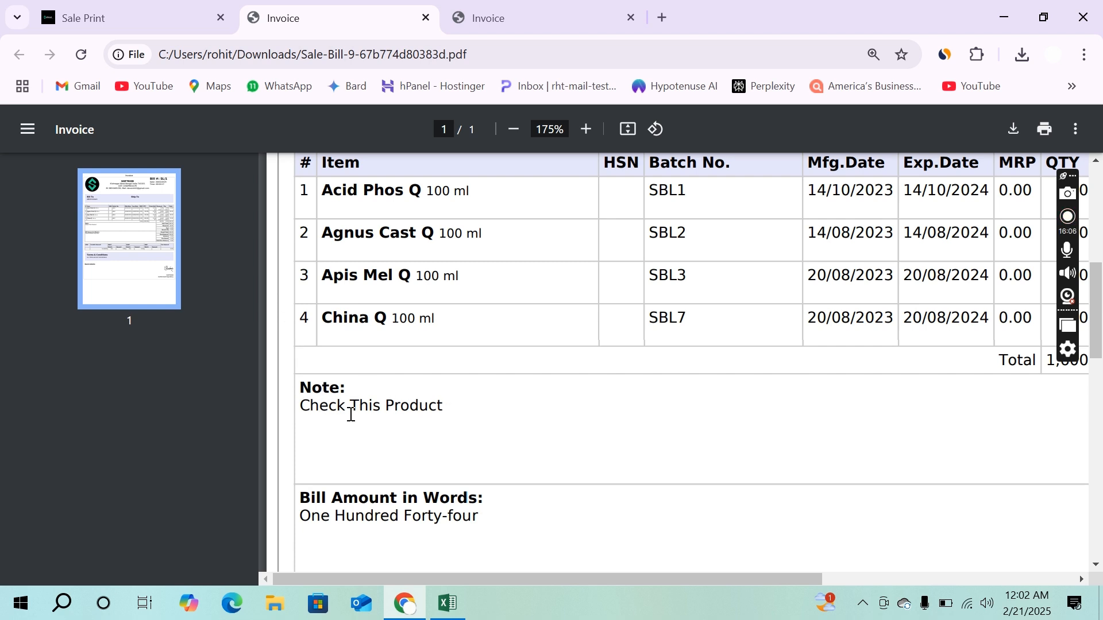
left_click_drag(446, 408, 302, 409)
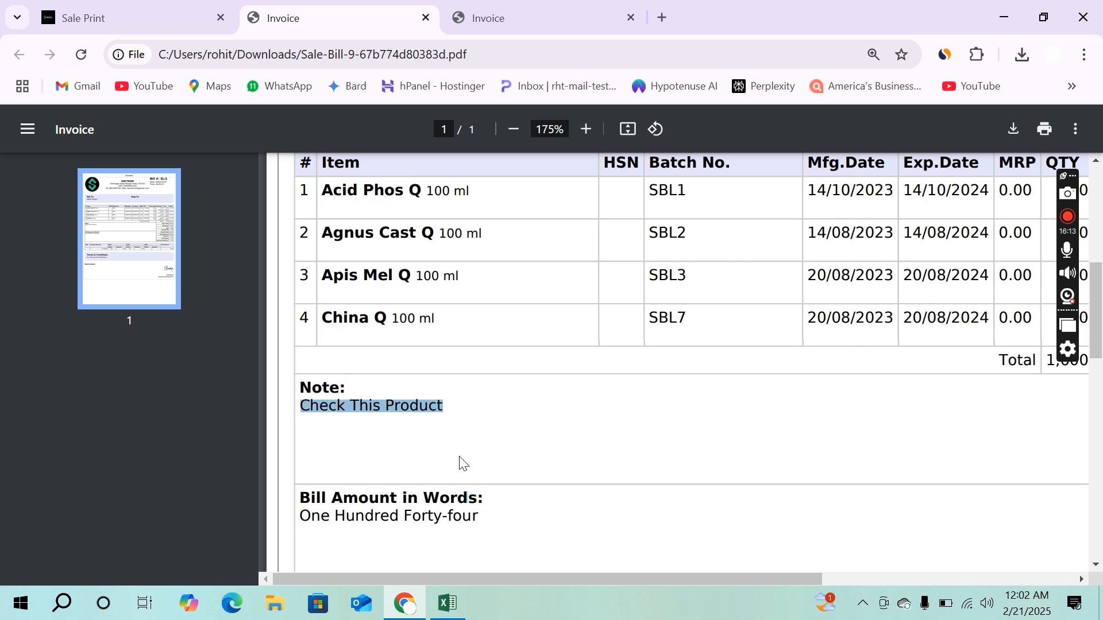
left_click(463, 405)
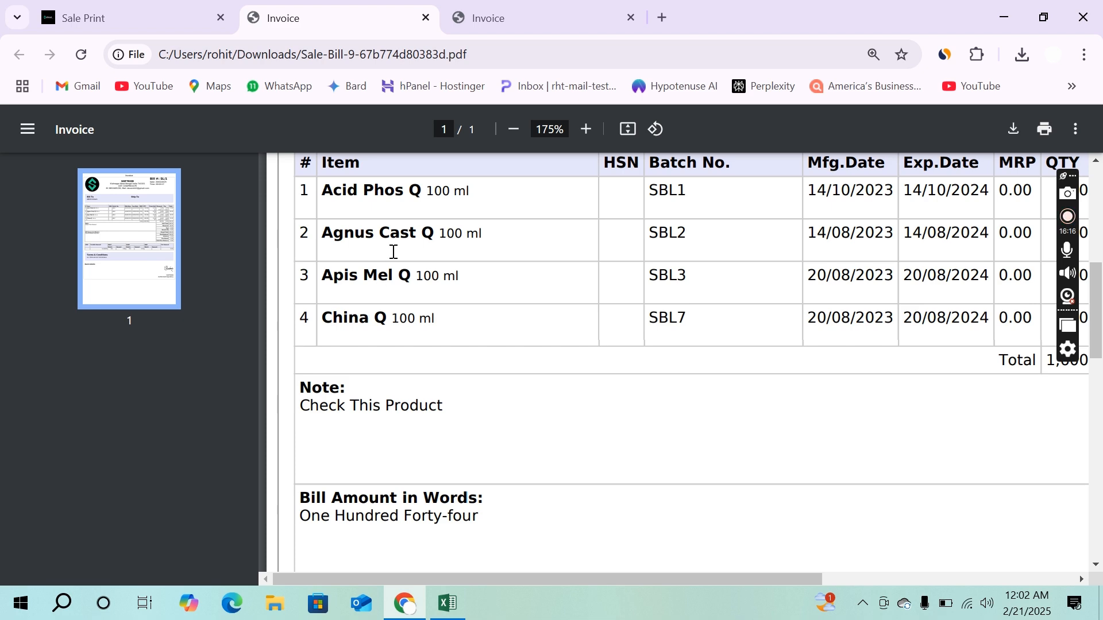
Step: Compare the Agnus Cast Q and Apis Mel Q item rows with the note text in the PDF invoice
left_click_drag(324, 234, 492, 239)
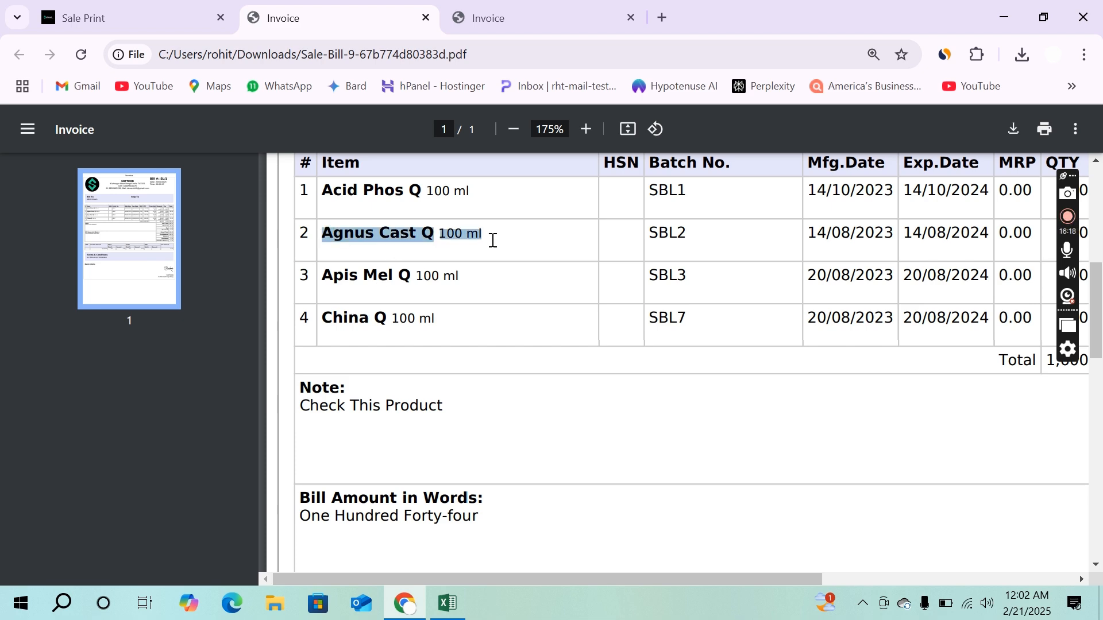
left_click_drag(465, 276, 327, 271)
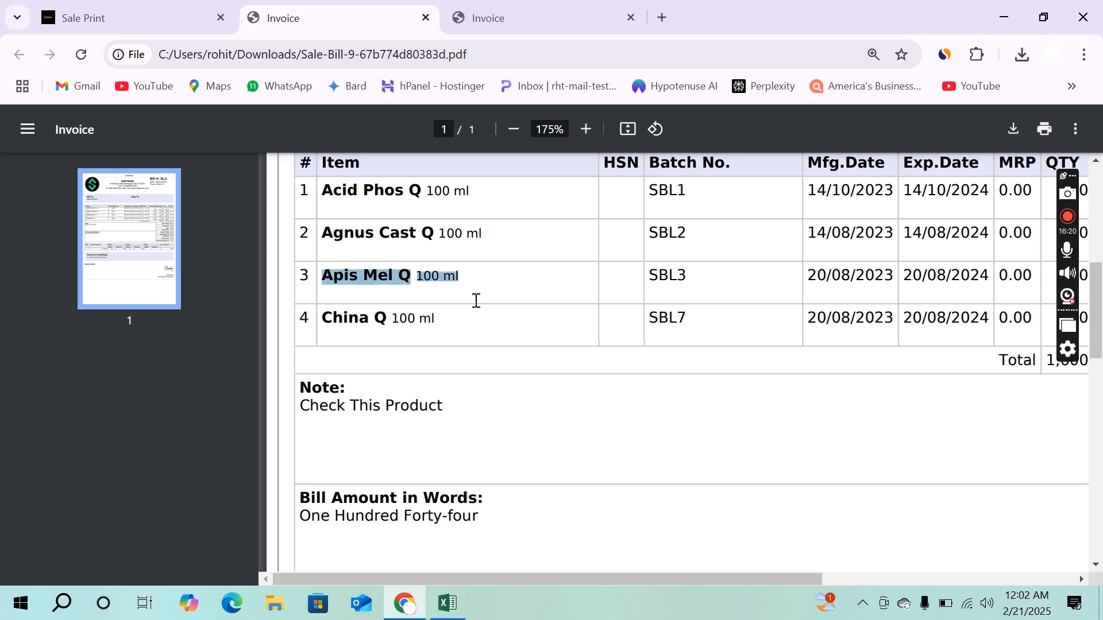
left_click(496, 319)
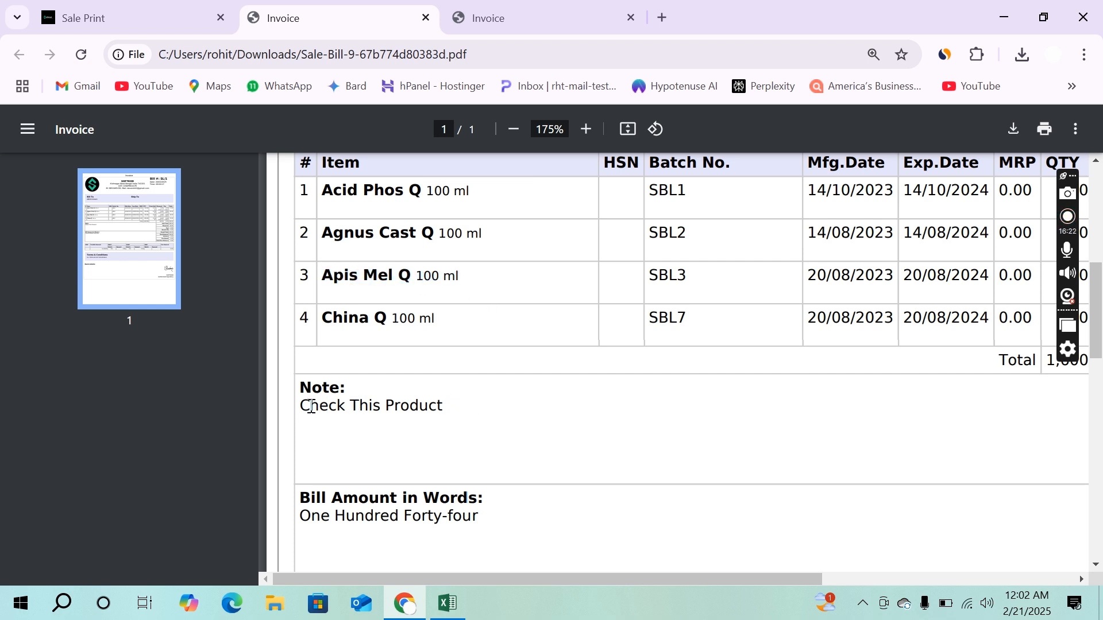
triple_click(350, 411)
left_click(460, 414)
Step: Read the bill amount in words and the Terms & Conditions text in the PDF invoice
scroll(463, 466, "down", 3)
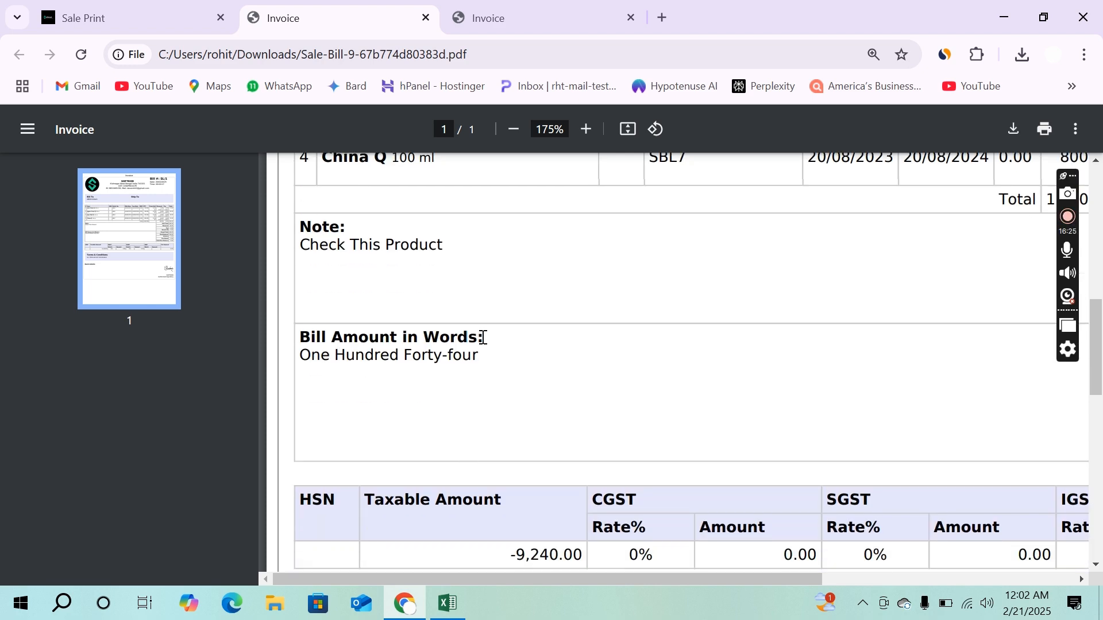
scroll(507, 359, "down", 1)
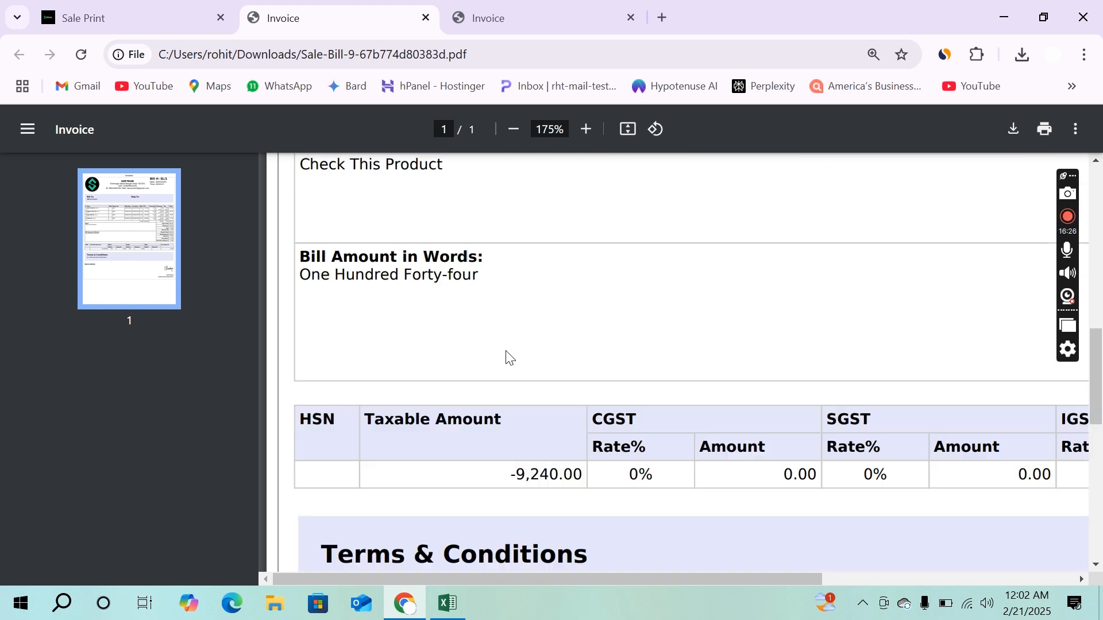
scroll(402, 361, "down", 3)
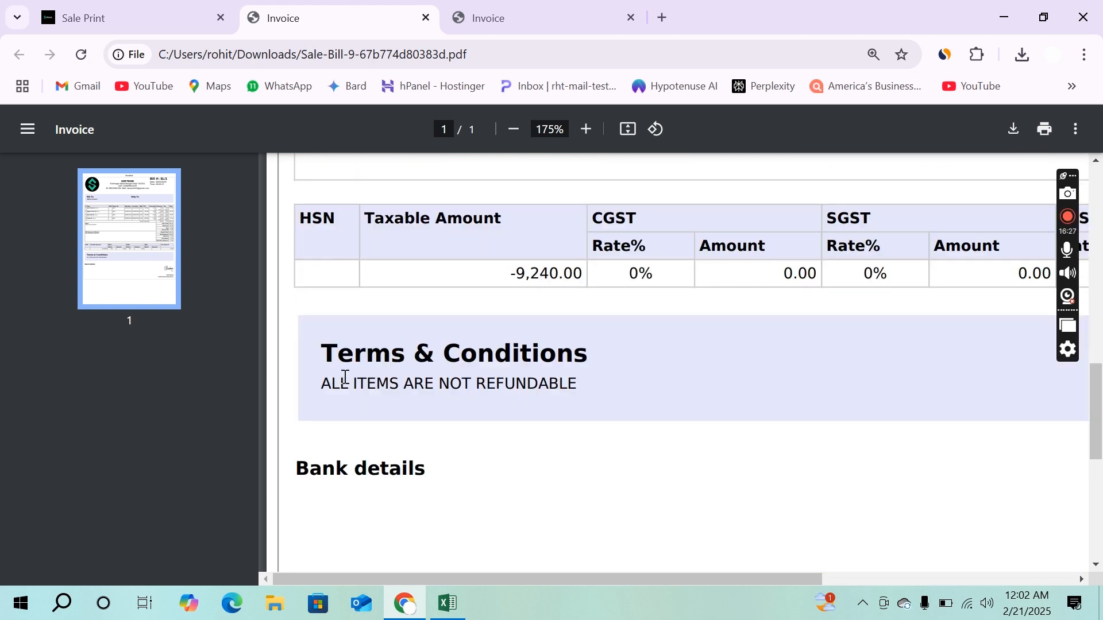
left_click_drag(323, 385, 618, 399)
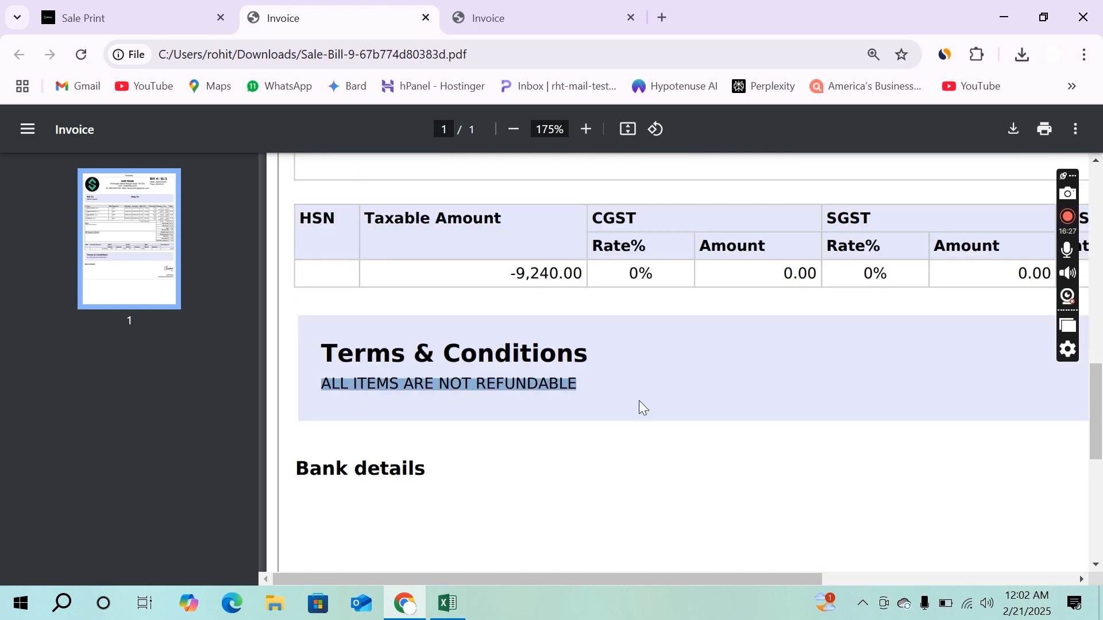
left_click(638, 400)
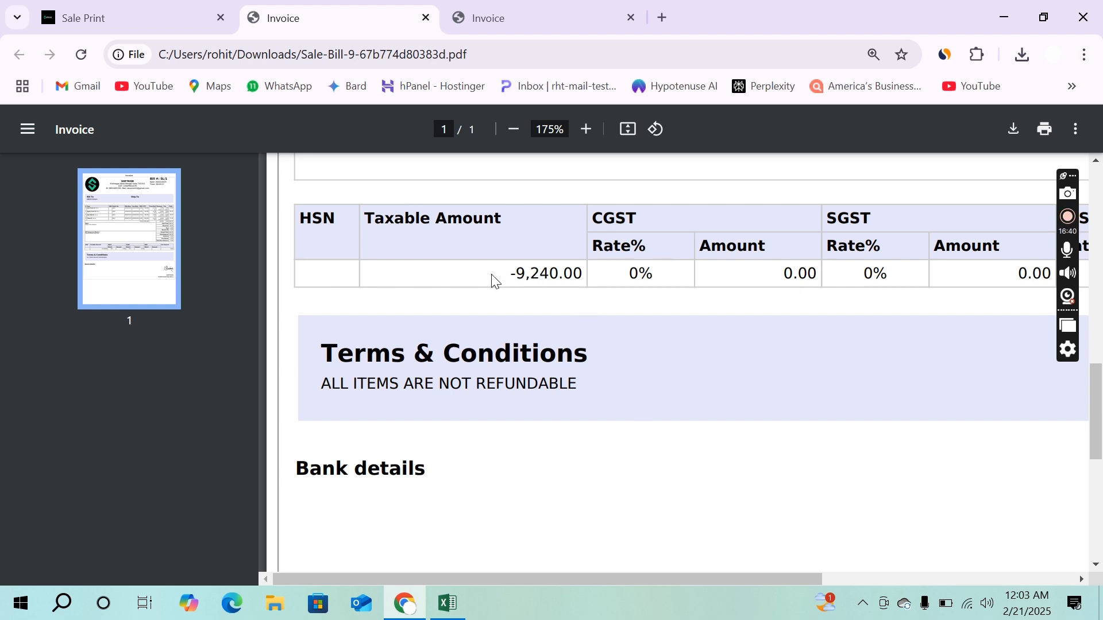
Step: Examine the taxable amount, the GST breakdown and the authorized signature in the PDF invoice
left_click_drag(585, 274, 492, 267)
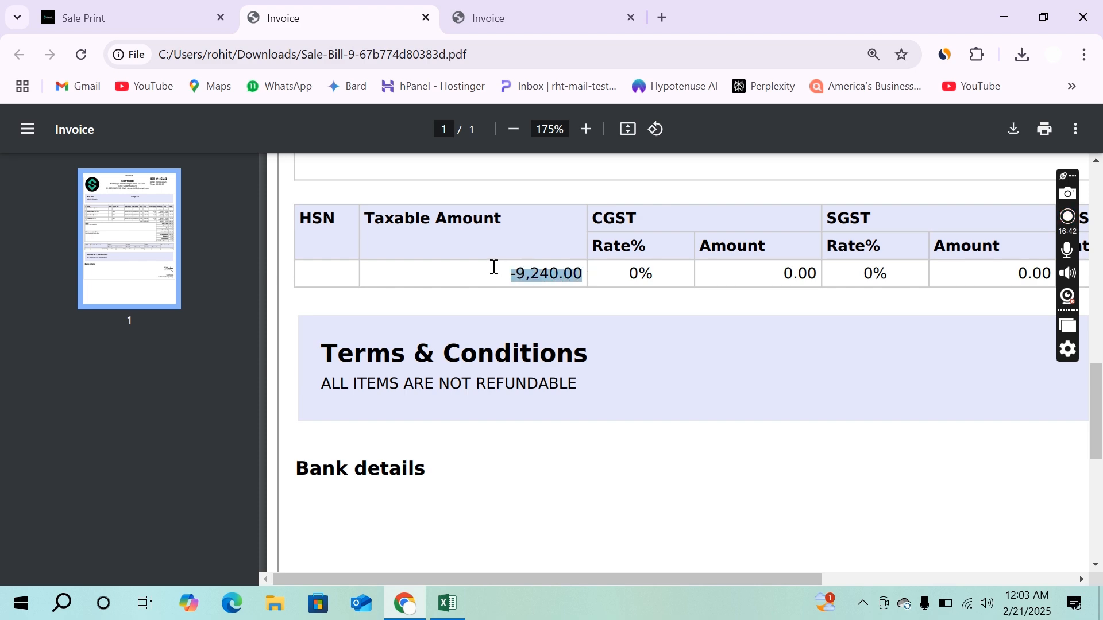
left_click(492, 267)
scroll(955, 258, "right", 5)
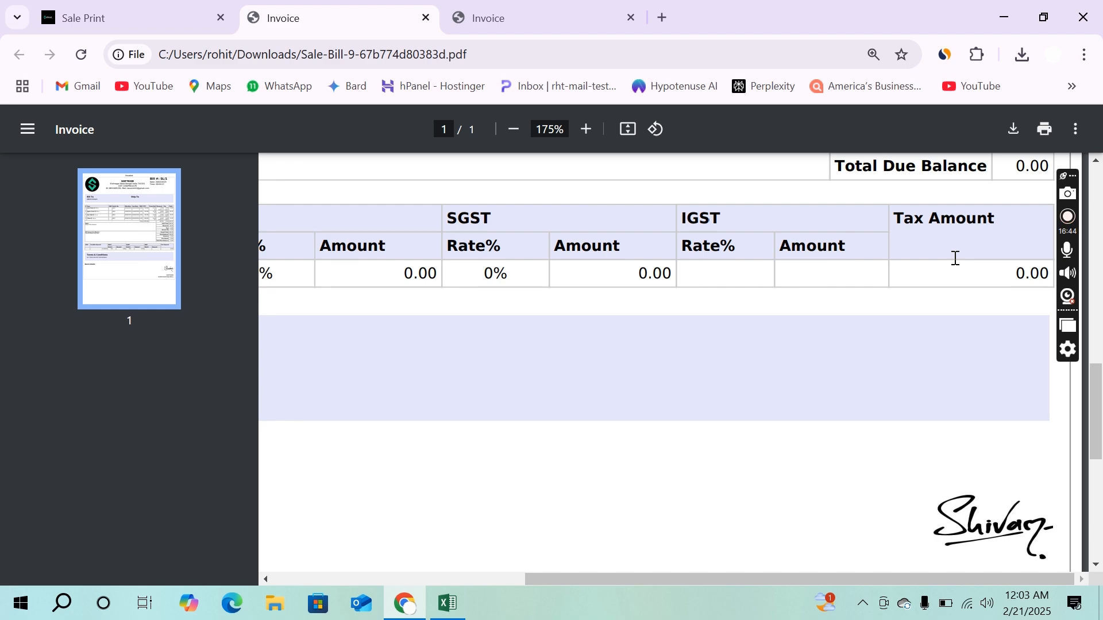
scroll(791, 287, "up", 1)
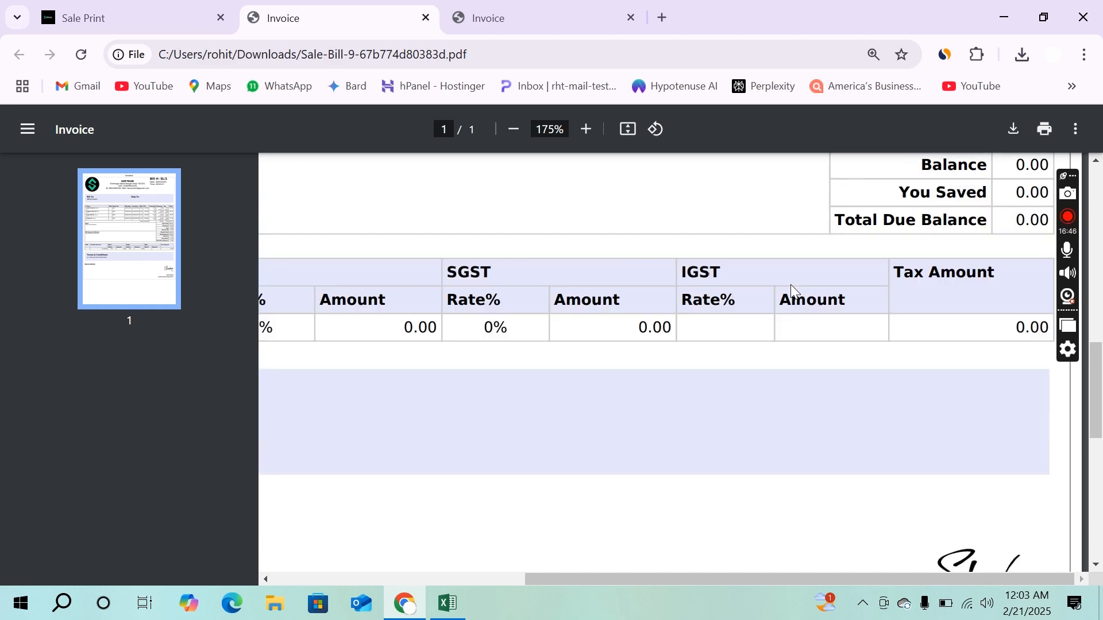
scroll(792, 287, "up", 3)
scroll(792, 287, "down", 7)
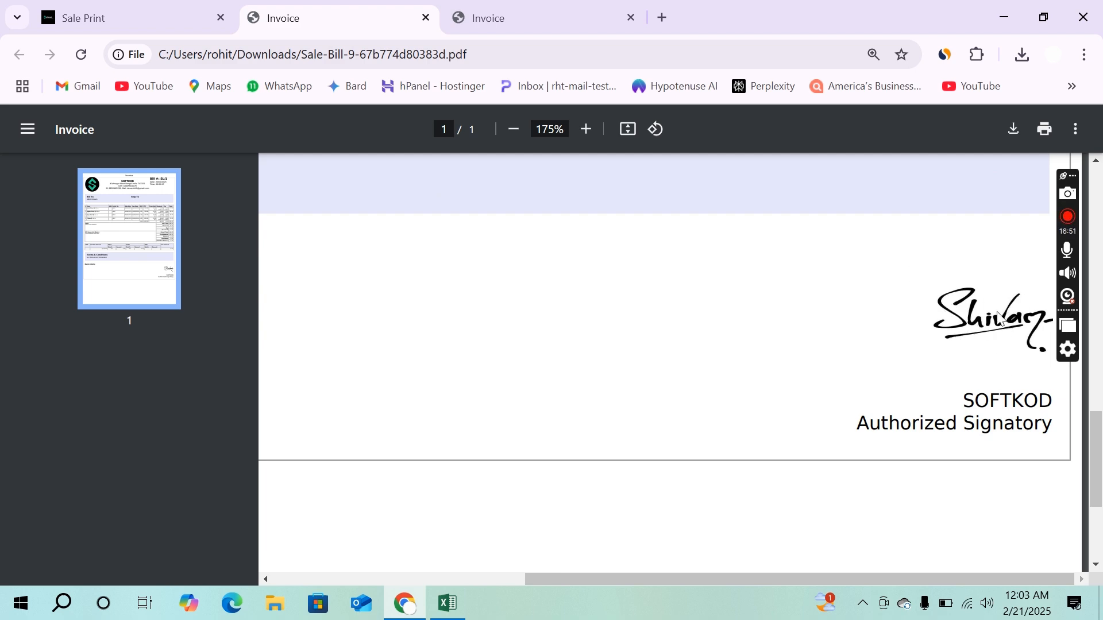
Step: Zoom the PDF invoice out to 100% and look over the whole page from header to signature
scroll(921, 347, "down", 4)
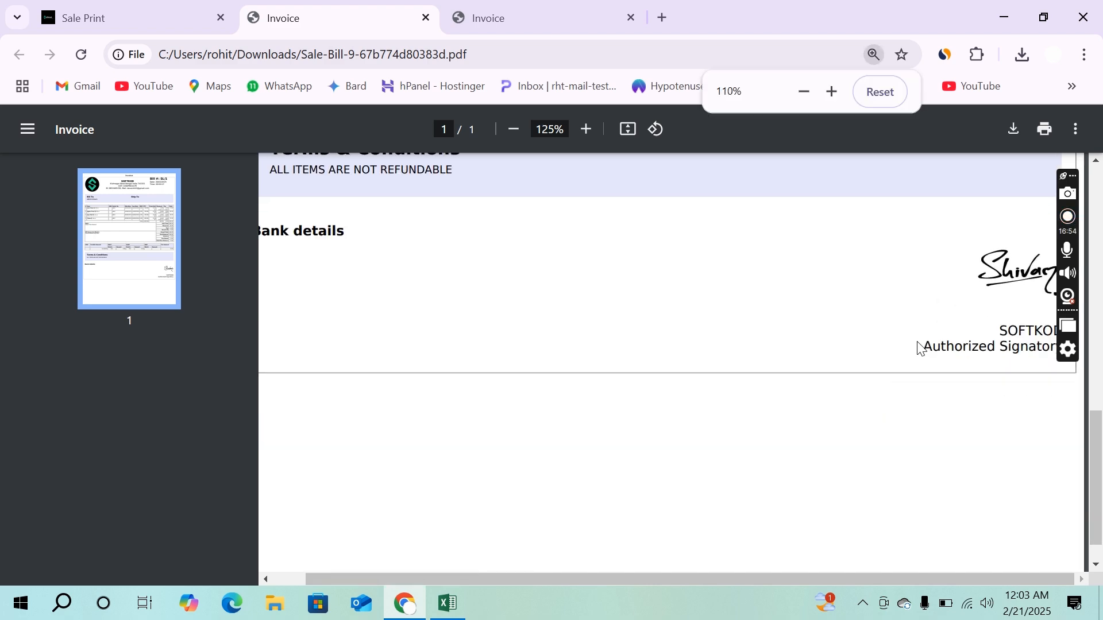
scroll(918, 344, "up", 7)
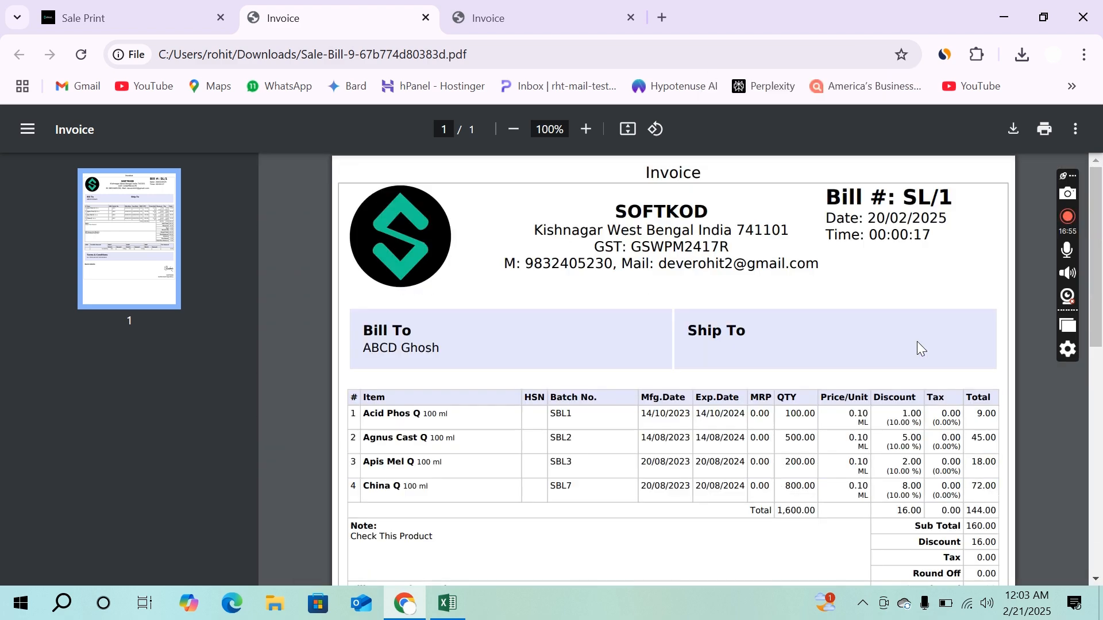
scroll(916, 341, "down", 7)
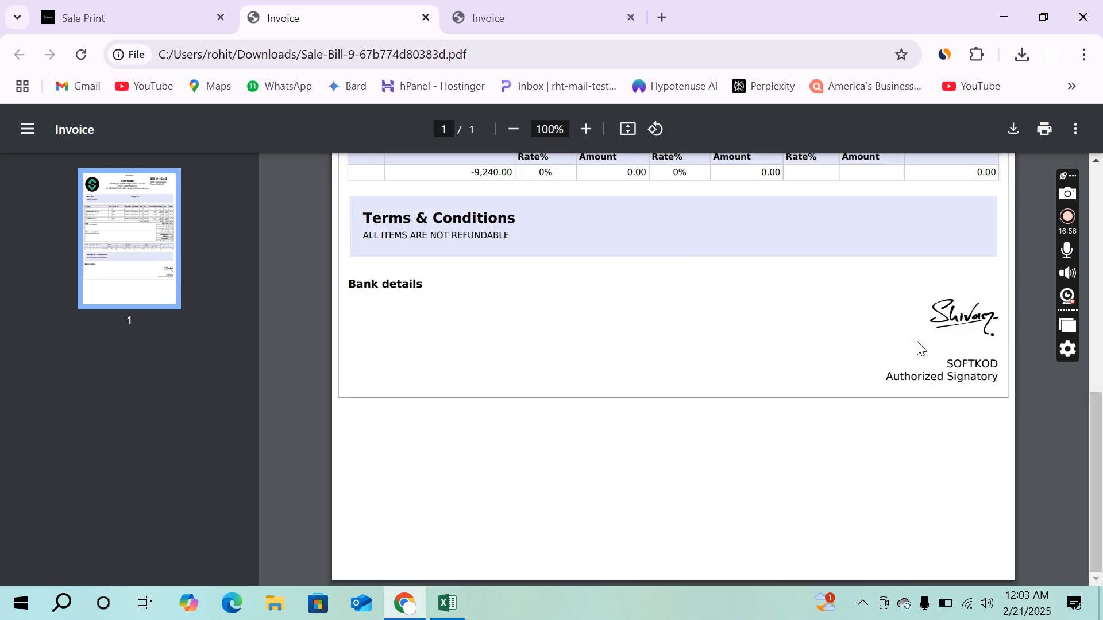
scroll(921, 348, "up", 7)
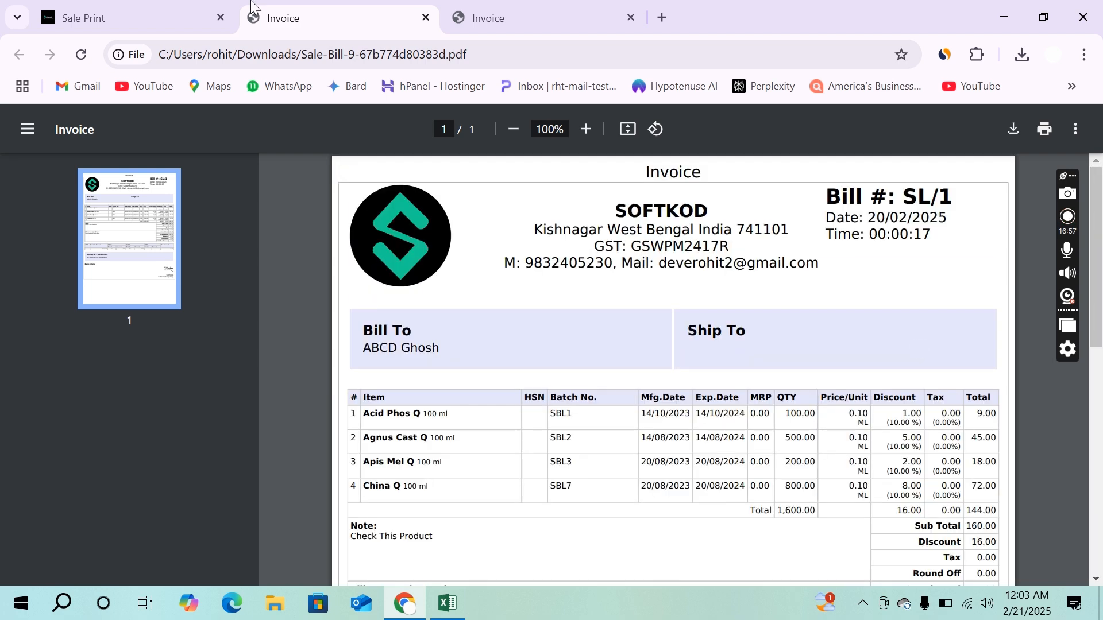
Step: Return to the sale website, open the POS screen and add Agnus Cast Q with quantity 100 from batch SBL2
left_click(177, 8)
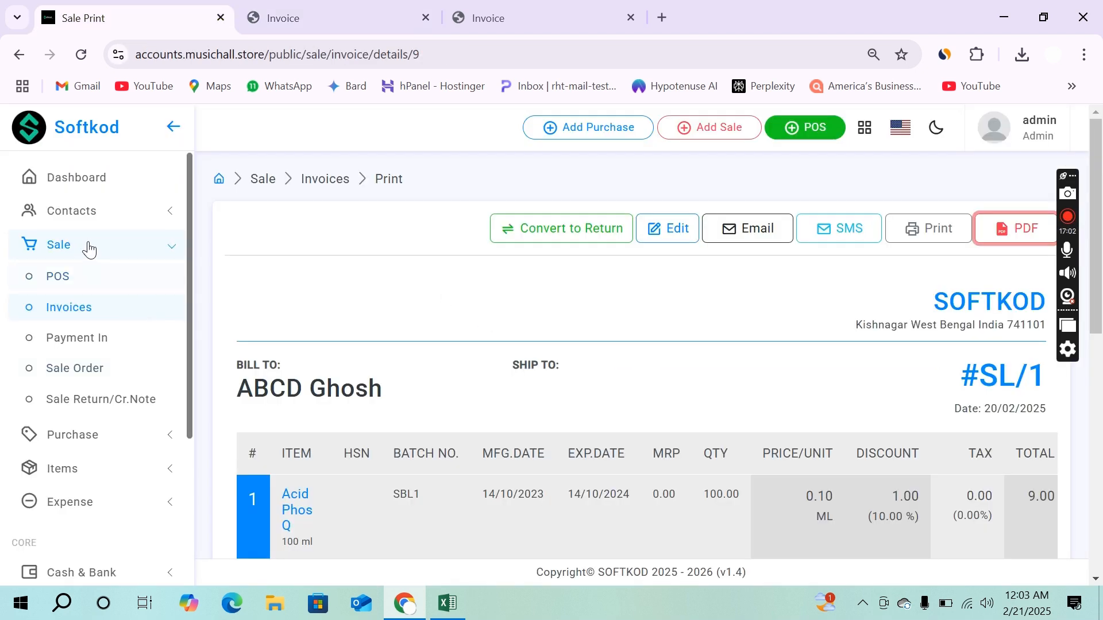
left_click(101, 278)
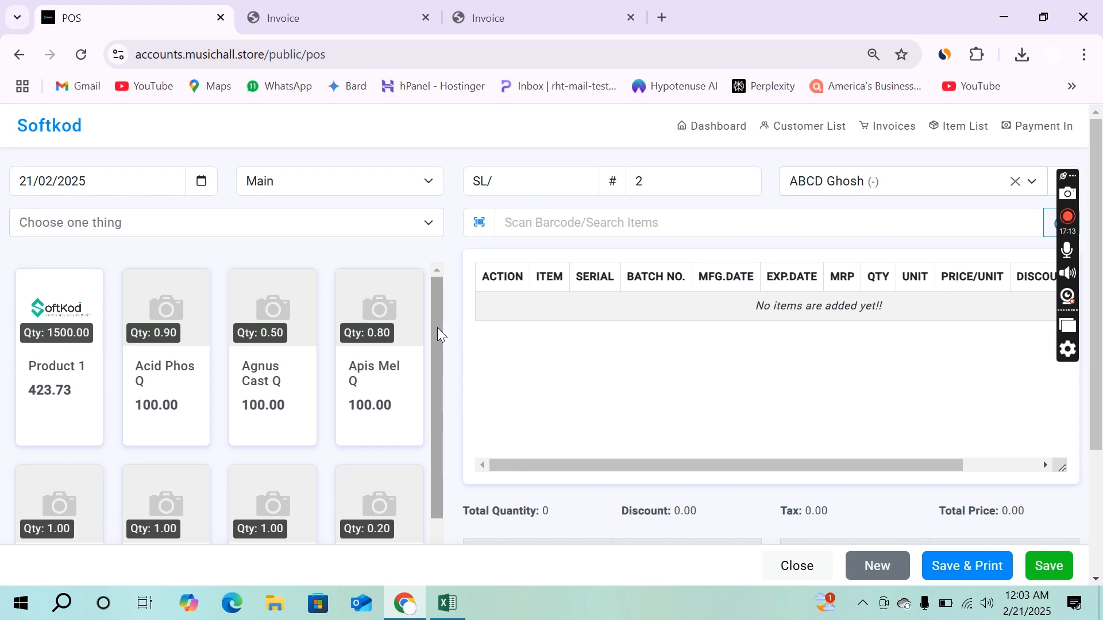
mouse_move(436, 327)
left_mouse_down()
mouse_move(434, 522)
mouse_move(440, 332)
left_mouse_up()
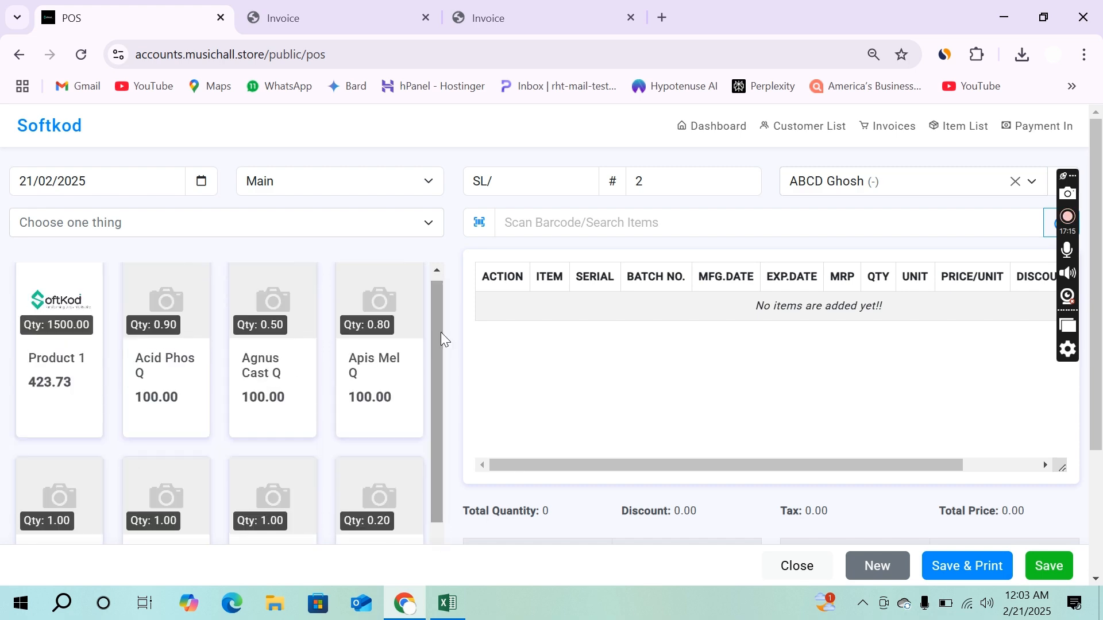
left_click(274, 349)
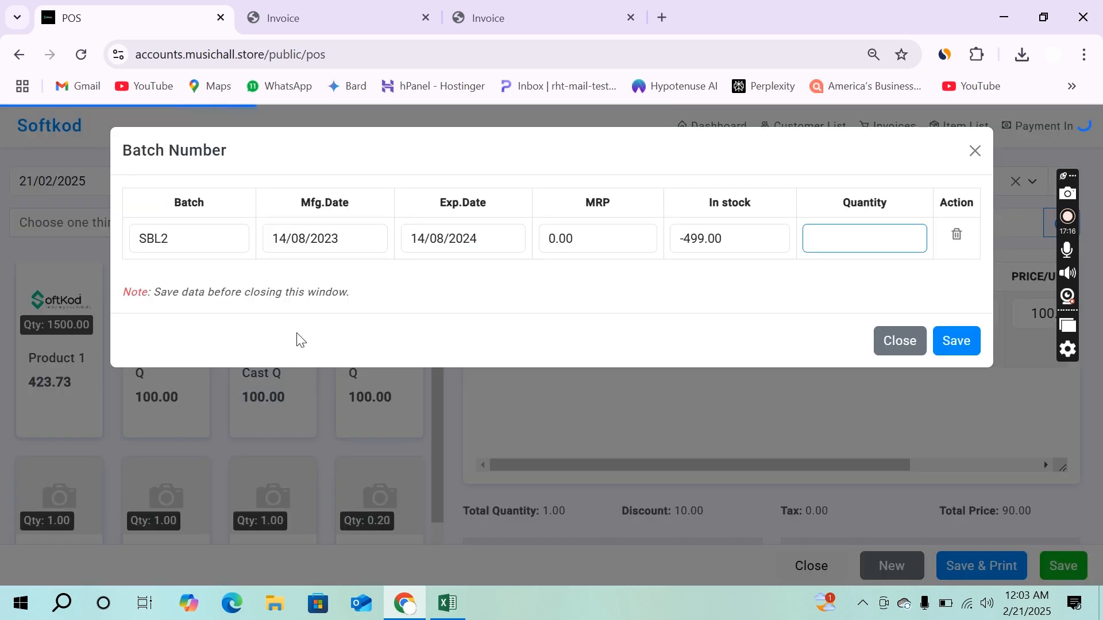
left_click(838, 239)
type("100")
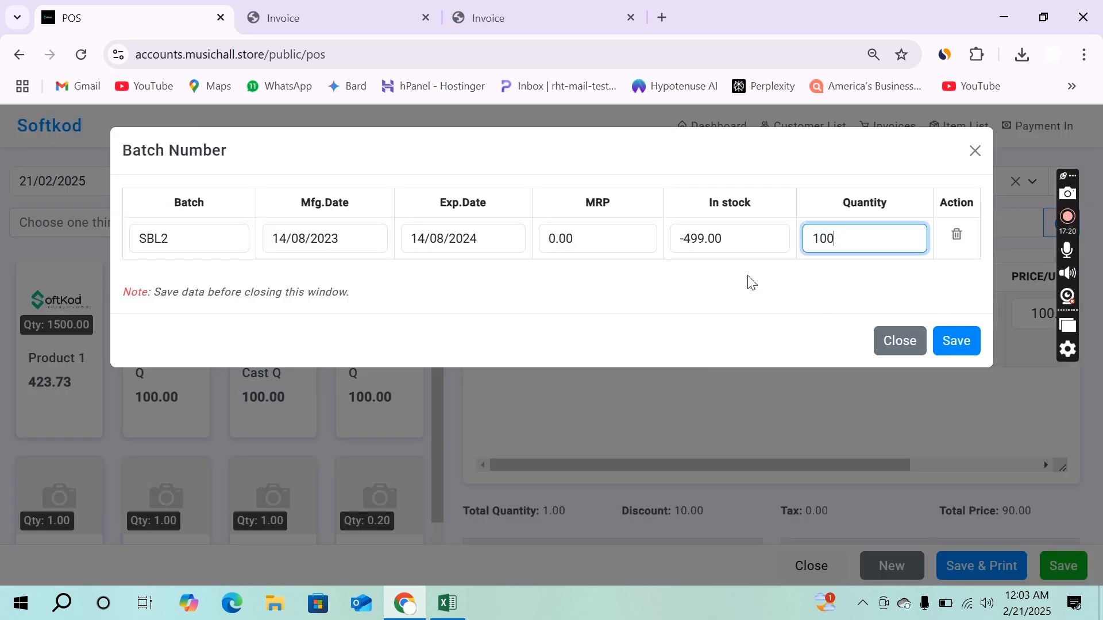
left_click(950, 342)
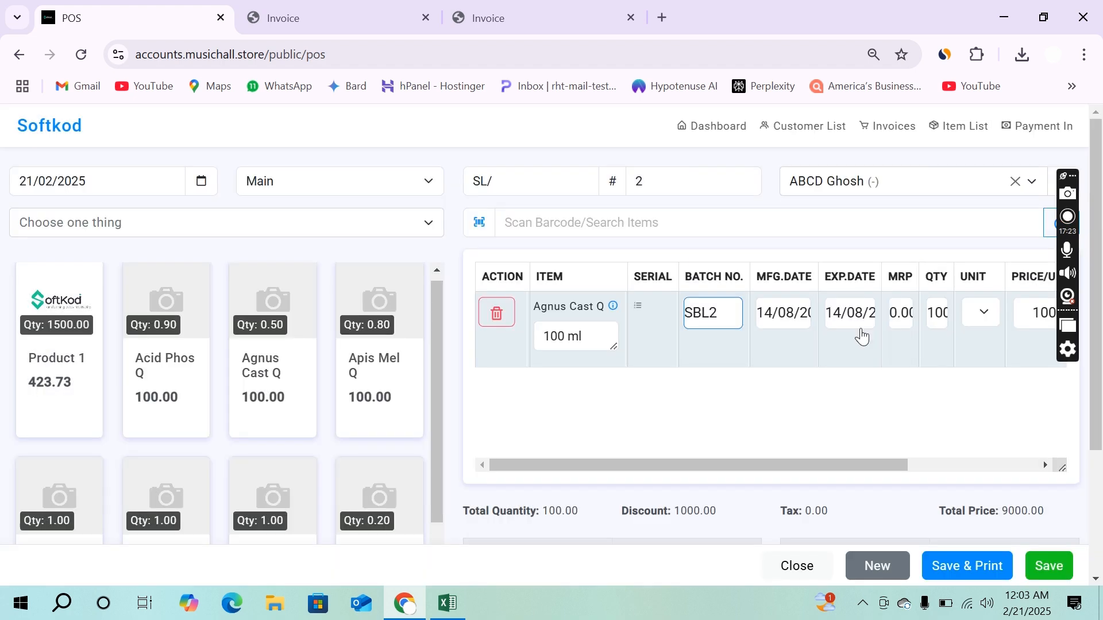
Step: Add Fraxinus A Q to the POS bill with quantity 300 from batch SBL10
scroll(304, 344, "down", 5)
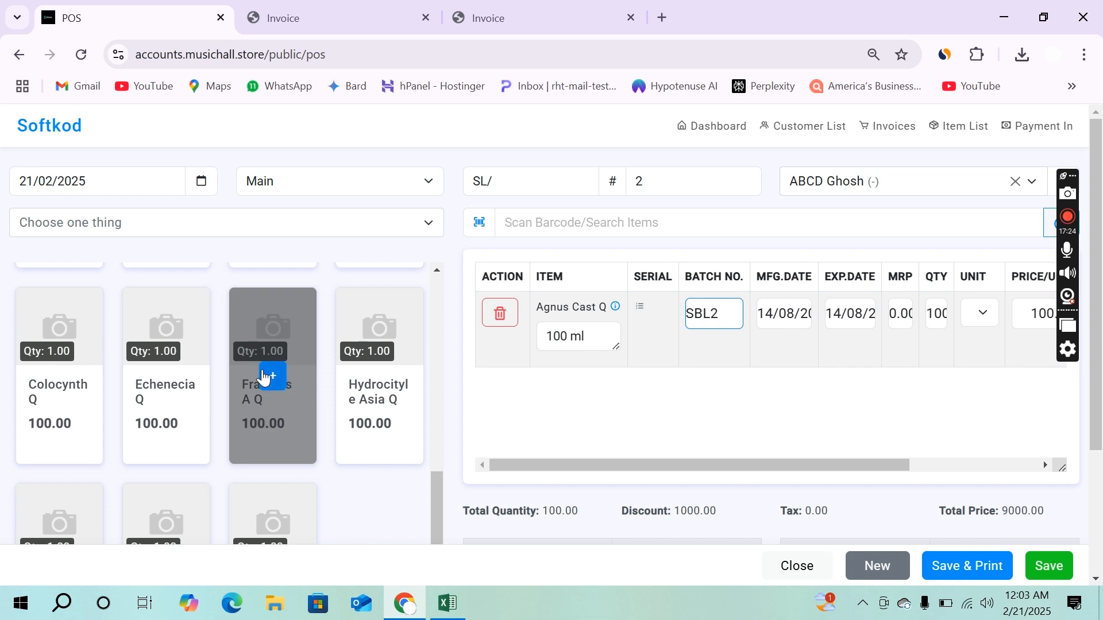
left_click(263, 370)
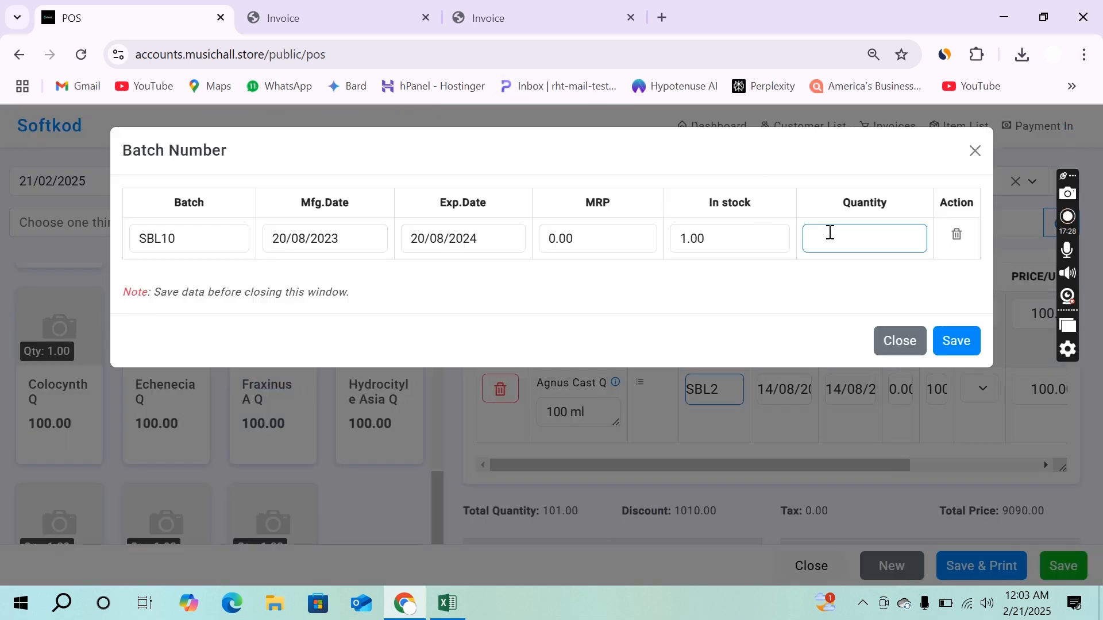
left_click(830, 232)
type("300")
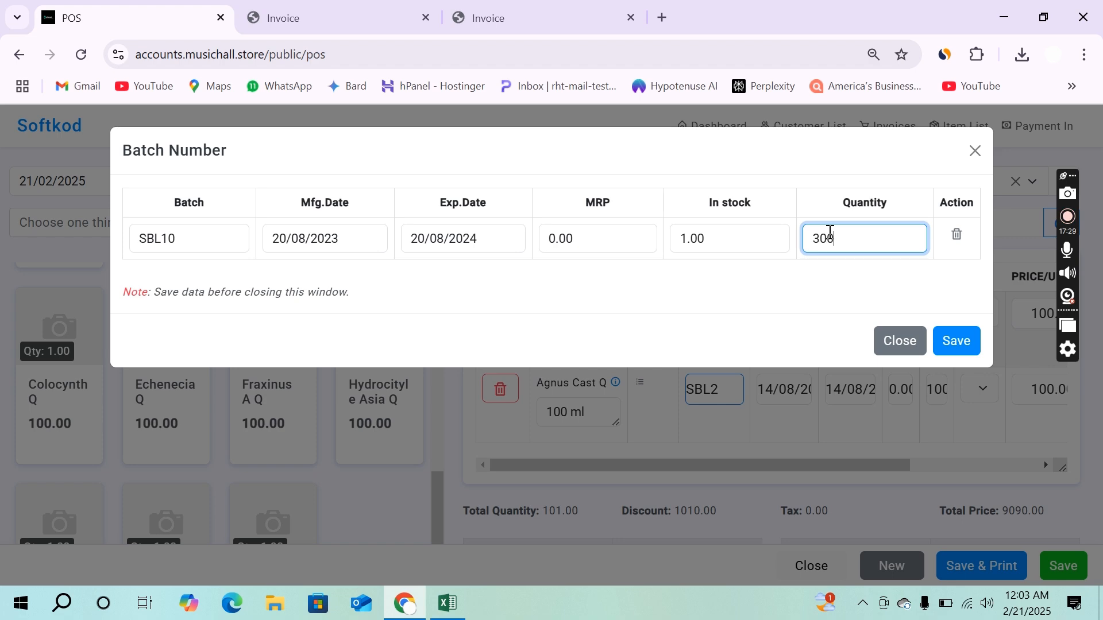
left_click(945, 349)
Step: Add Puls Q to the POS bill with quantity 100 from batch SBL14
scroll(230, 396, "down", 3)
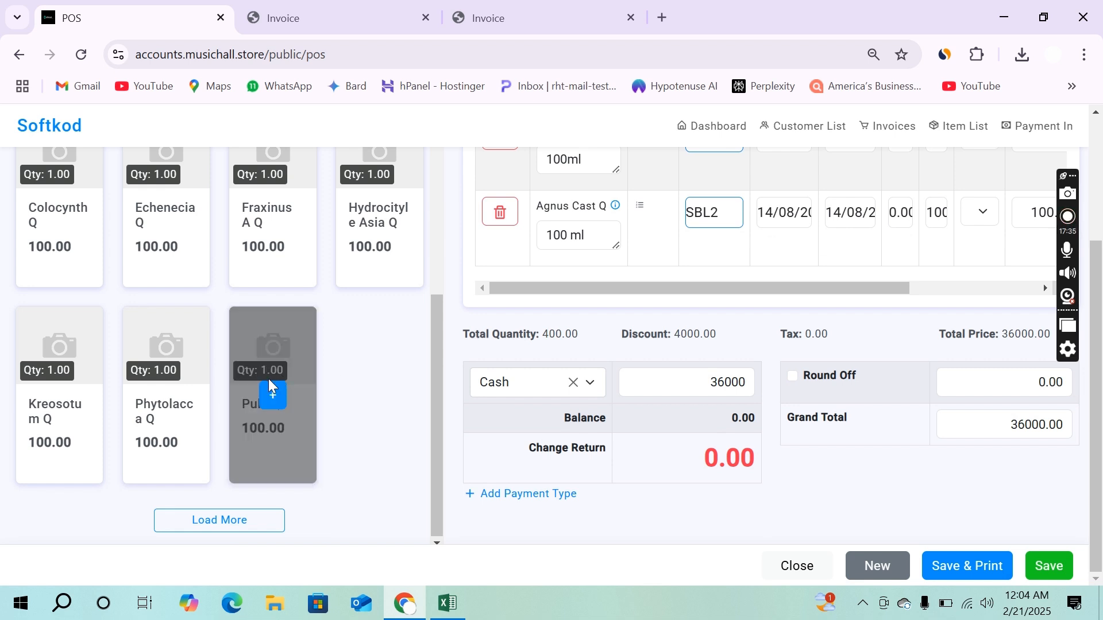
left_click(273, 396)
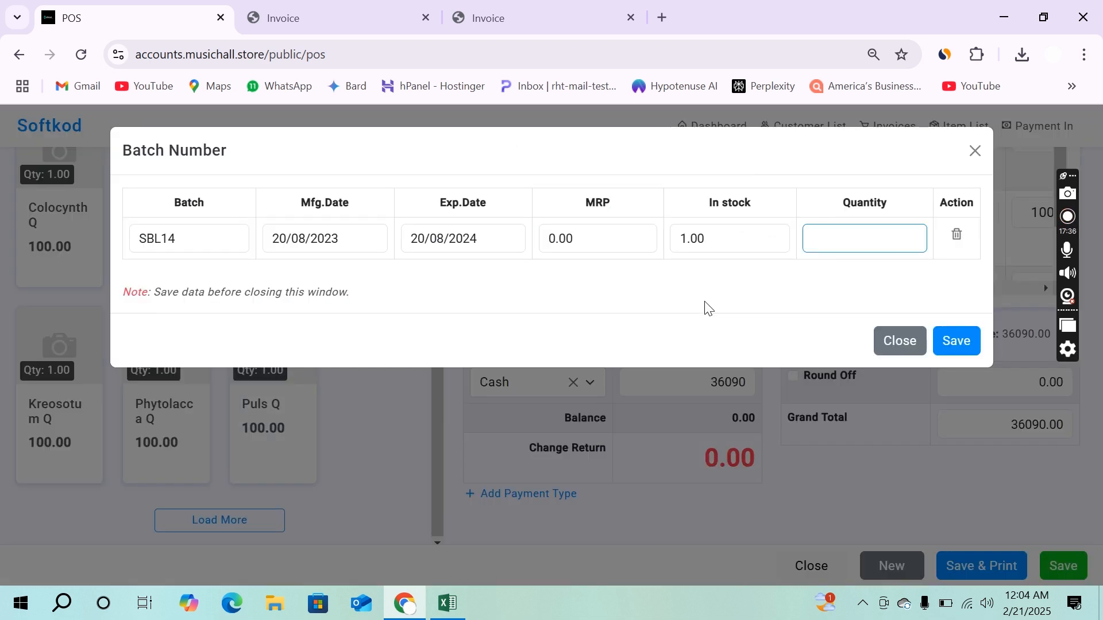
left_click(825, 240)
type("100")
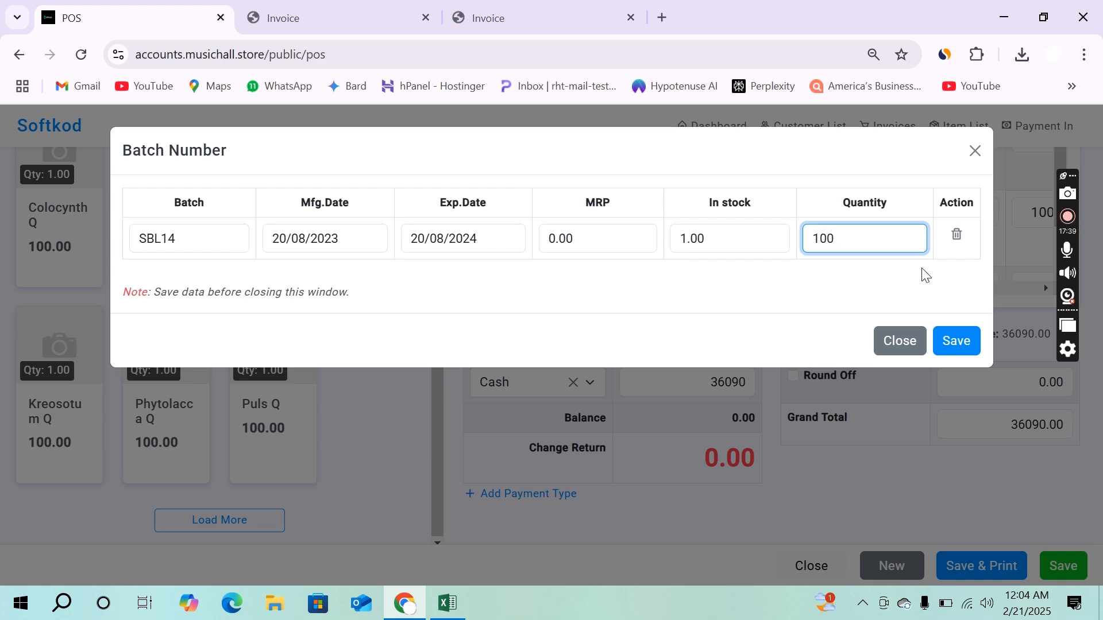
left_click(971, 332)
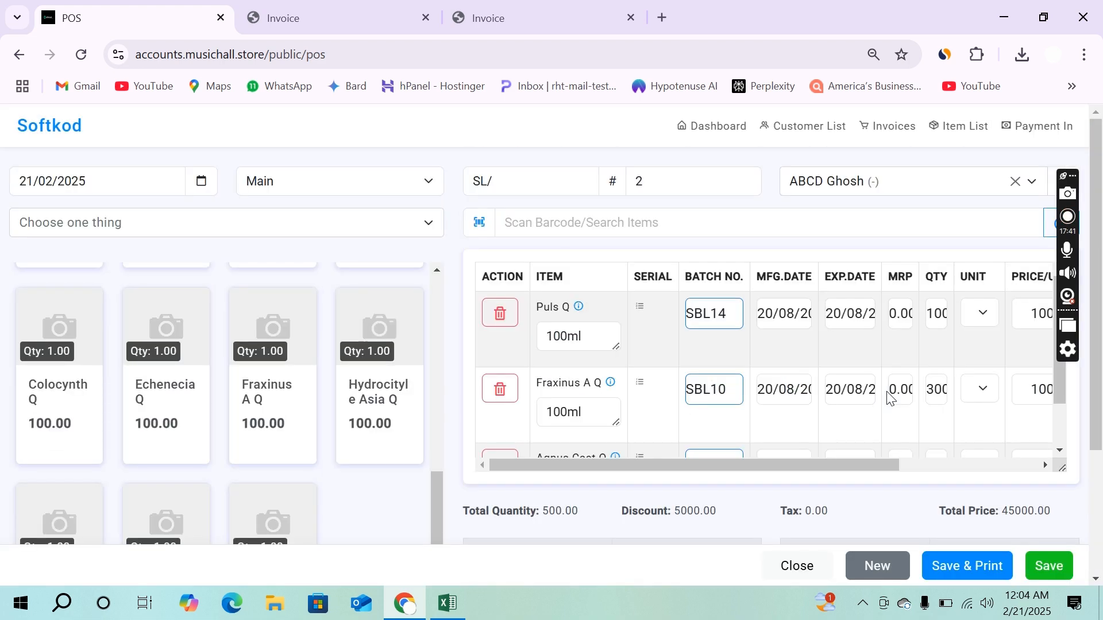
Step: Set the unit to ML for the Puls Q, Fraxinus A Q and Agnus Cast Q lines of the bill
left_click(982, 318)
left_click(982, 340)
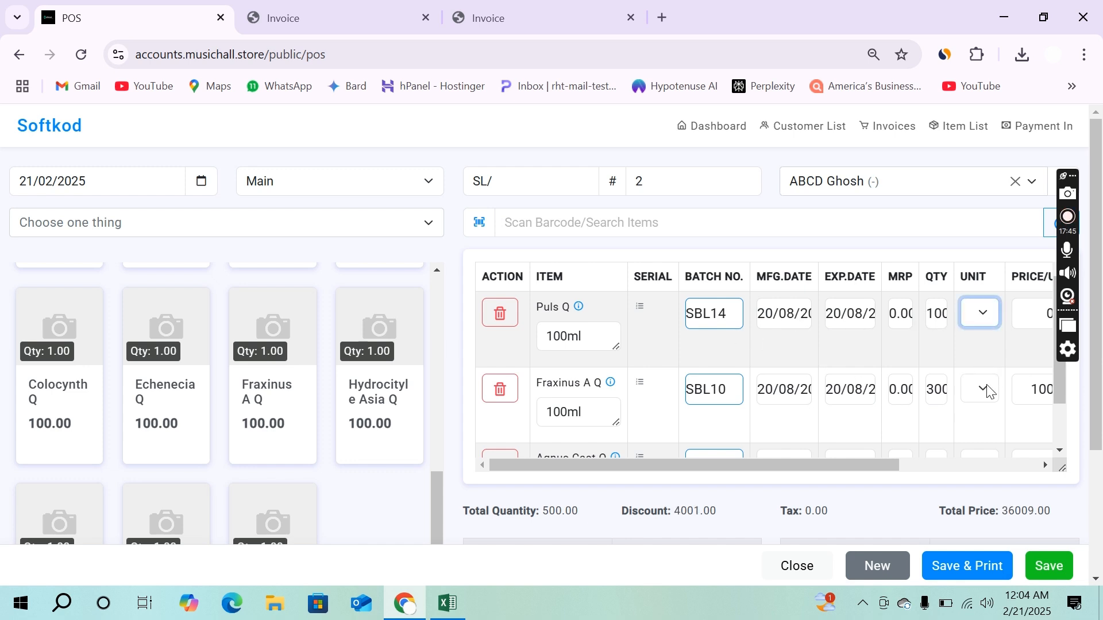
left_click(983, 389)
left_click(976, 416)
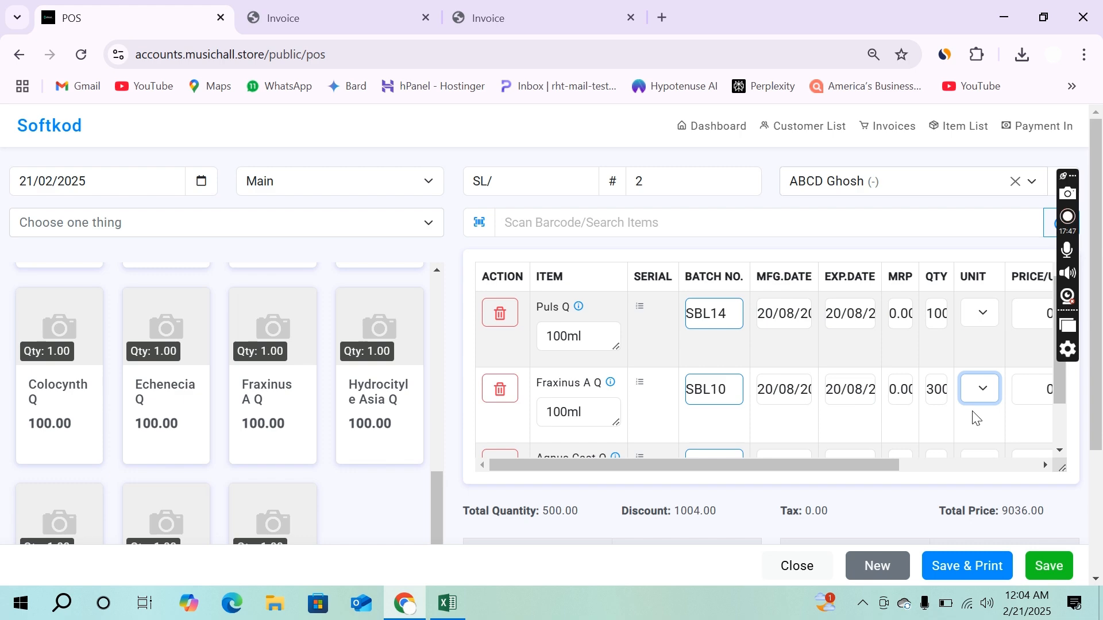
scroll(980, 335, "down", 1)
left_click(983, 405)
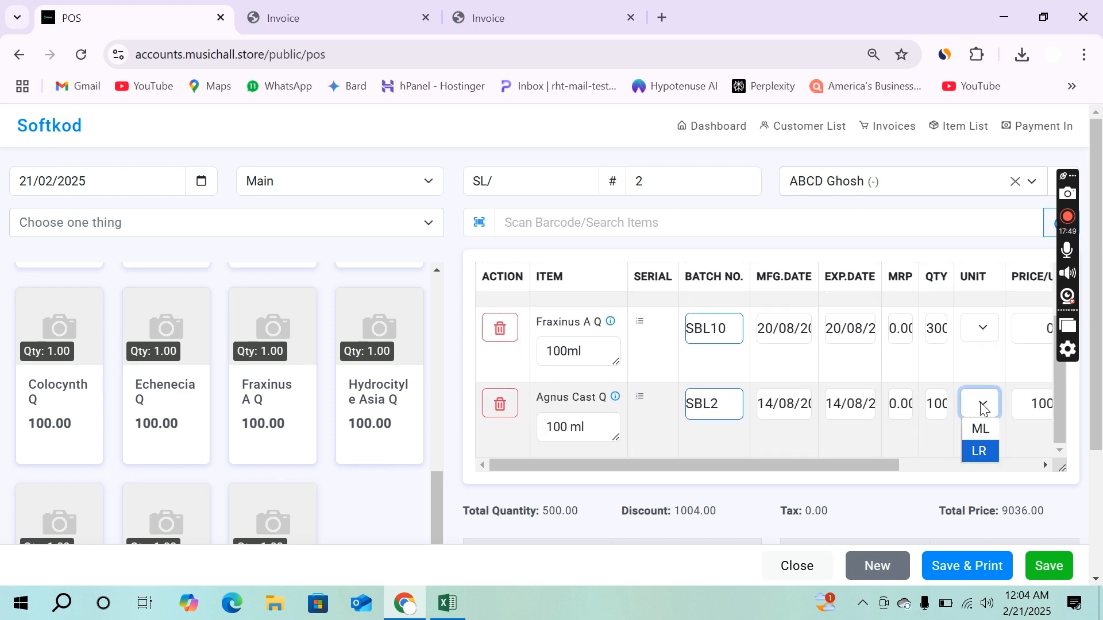
left_click(979, 429)
Step: Review the unit price, discount and total of each bill line, the bill totals and the available payment types
scroll(986, 357, "right", 3)
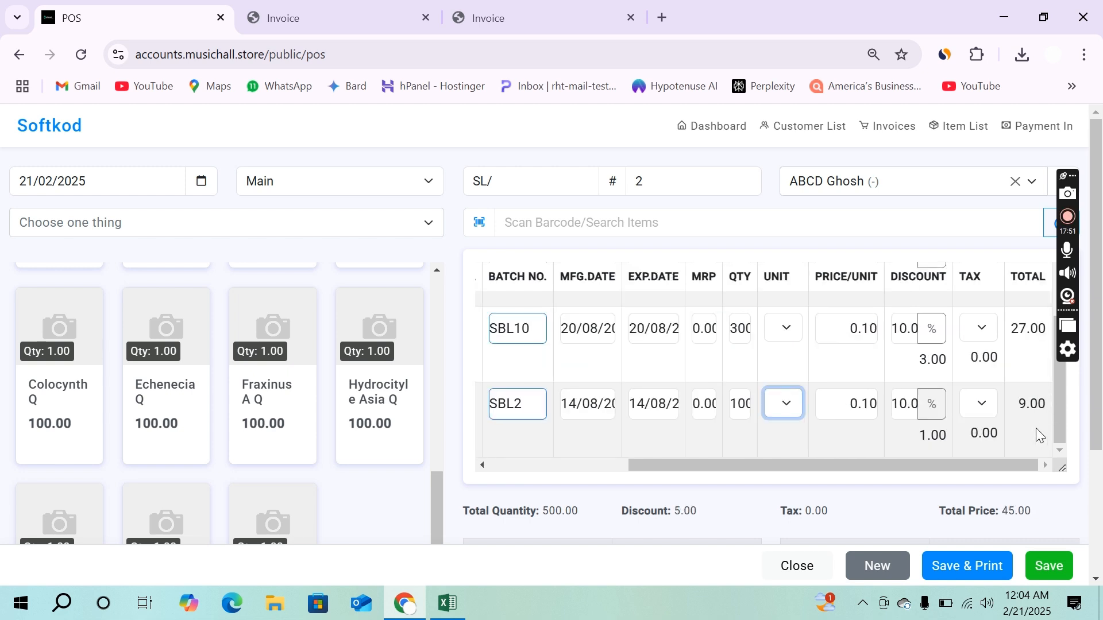
scroll(929, 363, "up", 1)
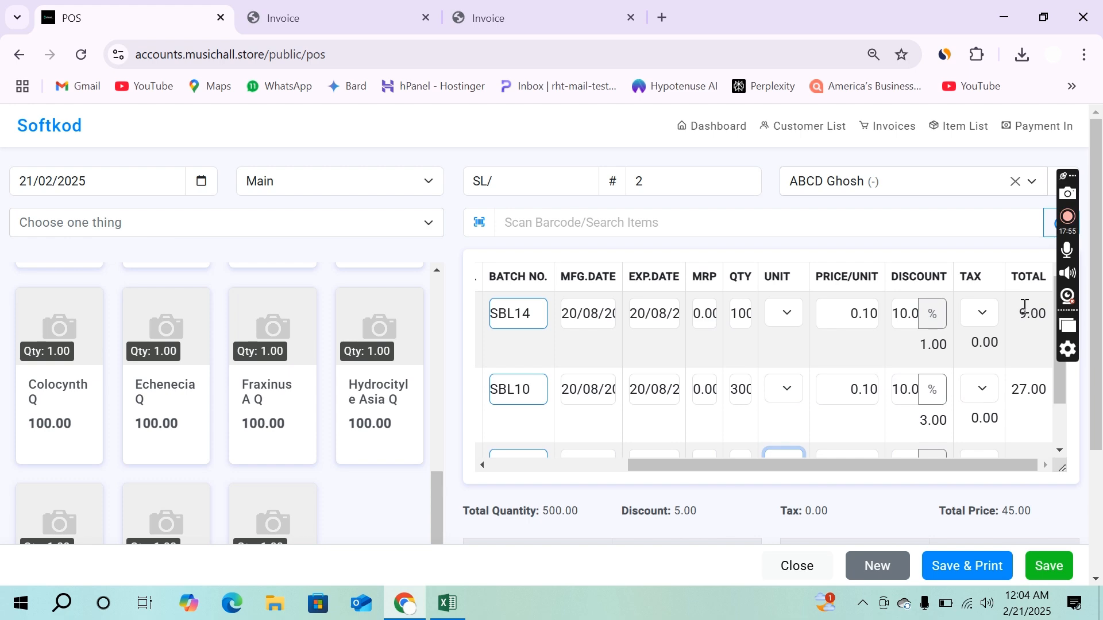
scroll(1033, 381, "down", 1)
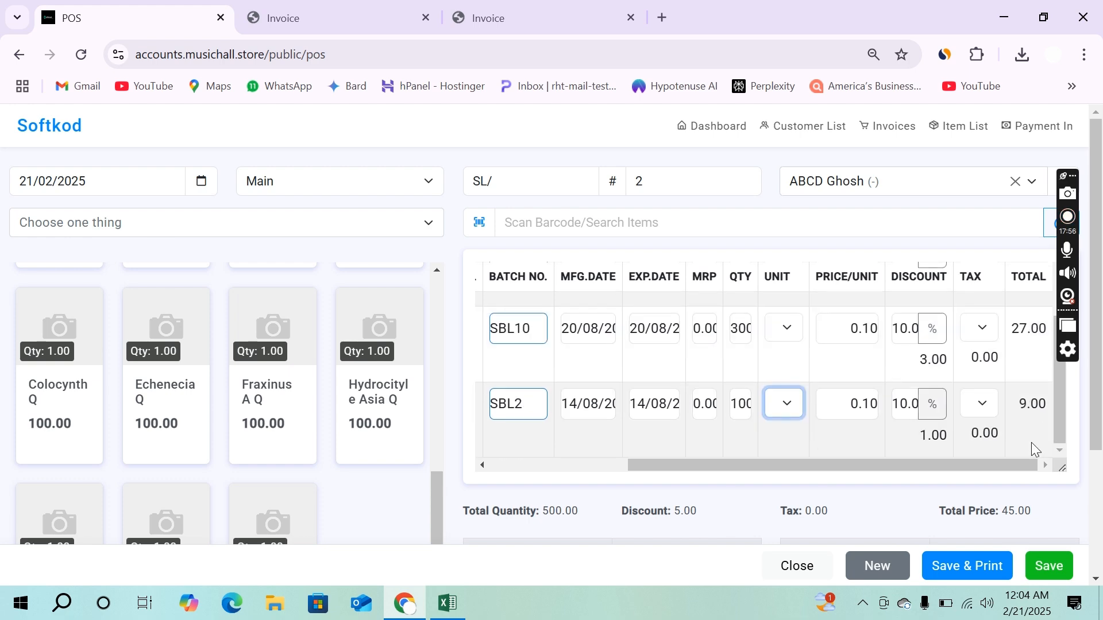
scroll(1042, 343, "up", 1)
scroll(1044, 342, "down", 1)
scroll(992, 473, "down", 3)
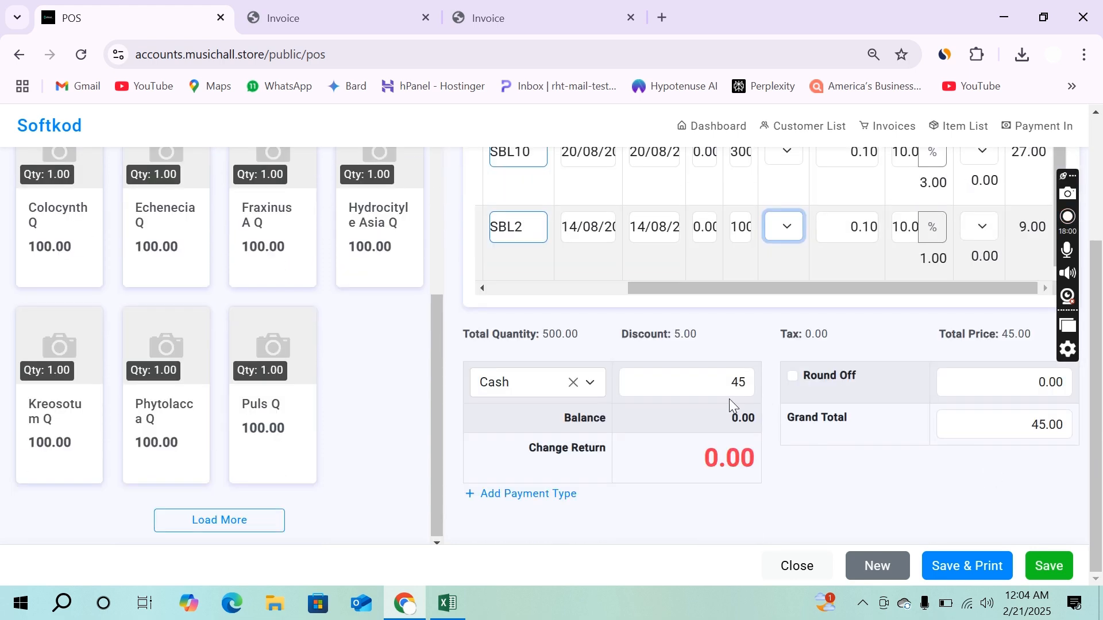
left_click(546, 384)
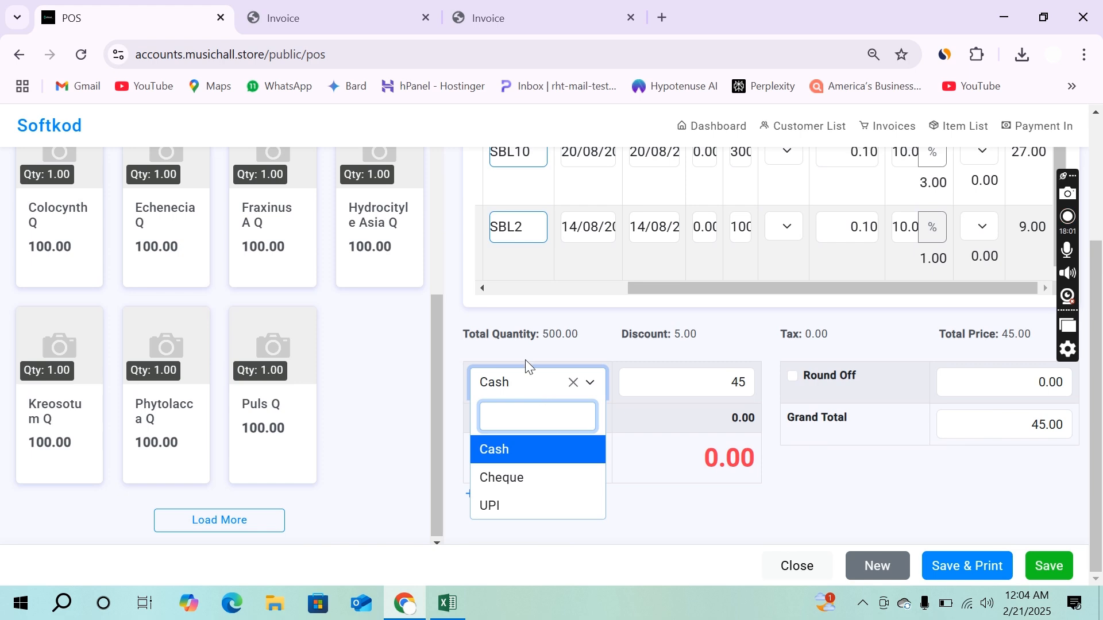
left_click(735, 327)
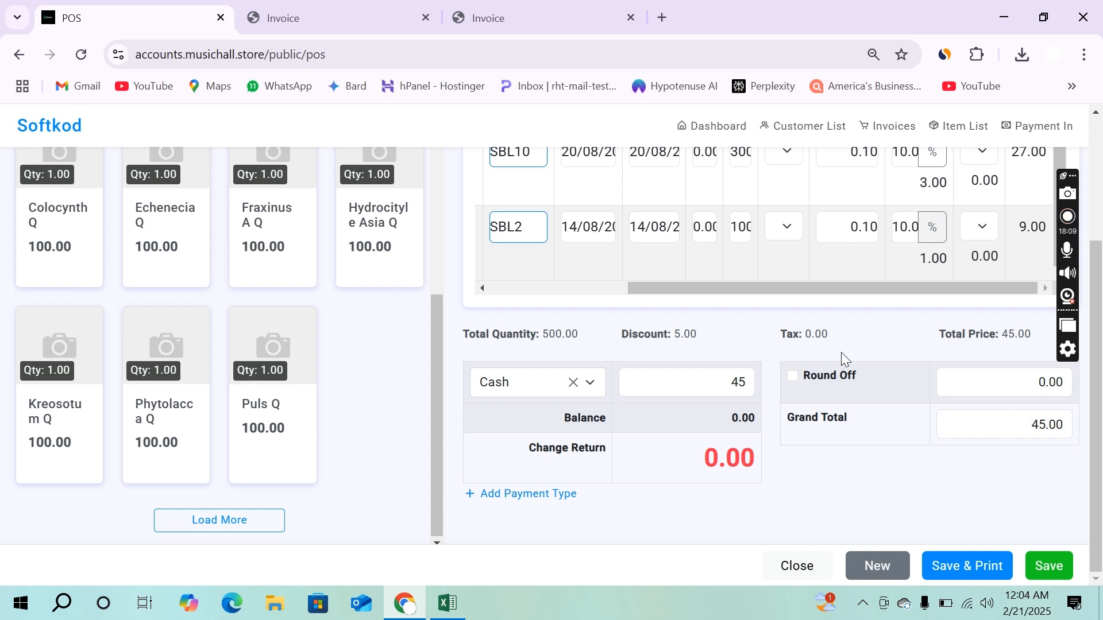
Step: Set the bill's payment type to UPI and the paid amount to 50
left_click(538, 399)
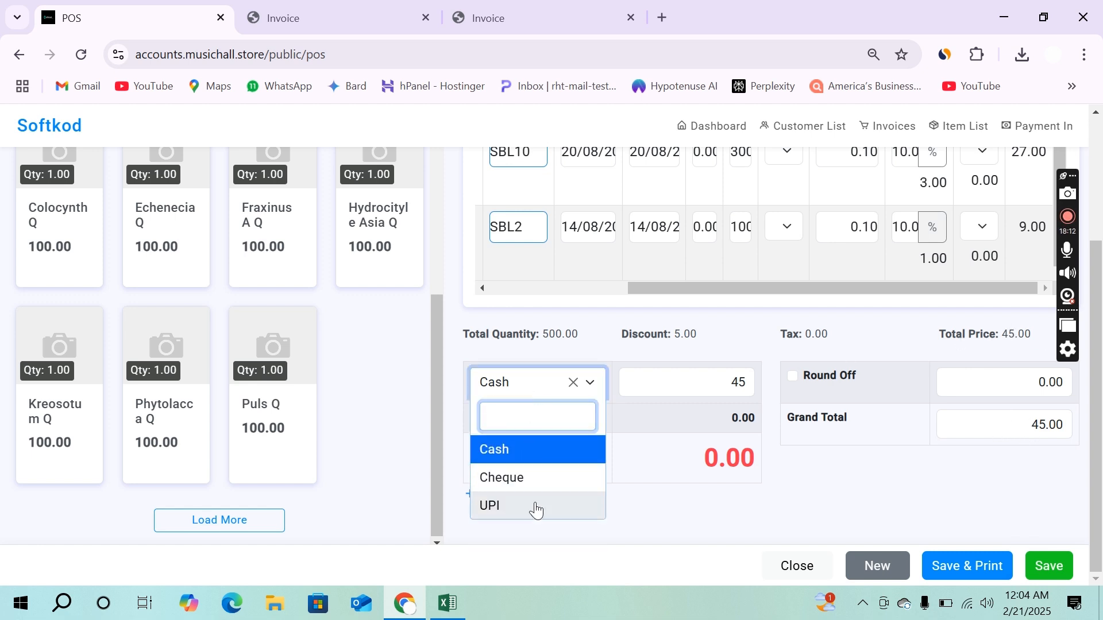
left_click(476, 508)
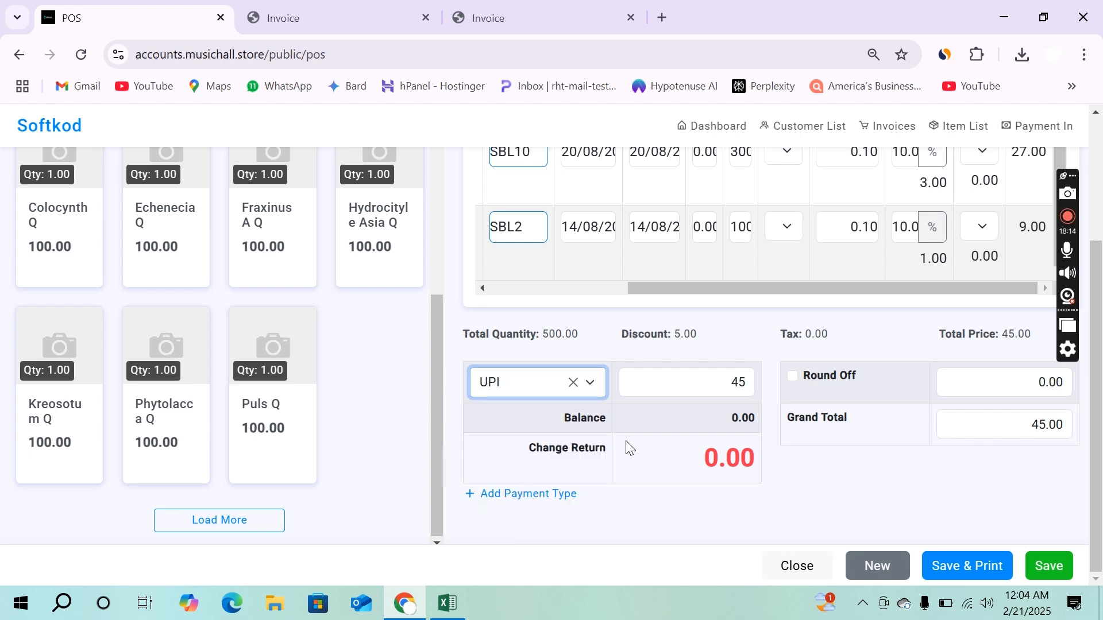
left_click_drag(722, 384, 754, 383)
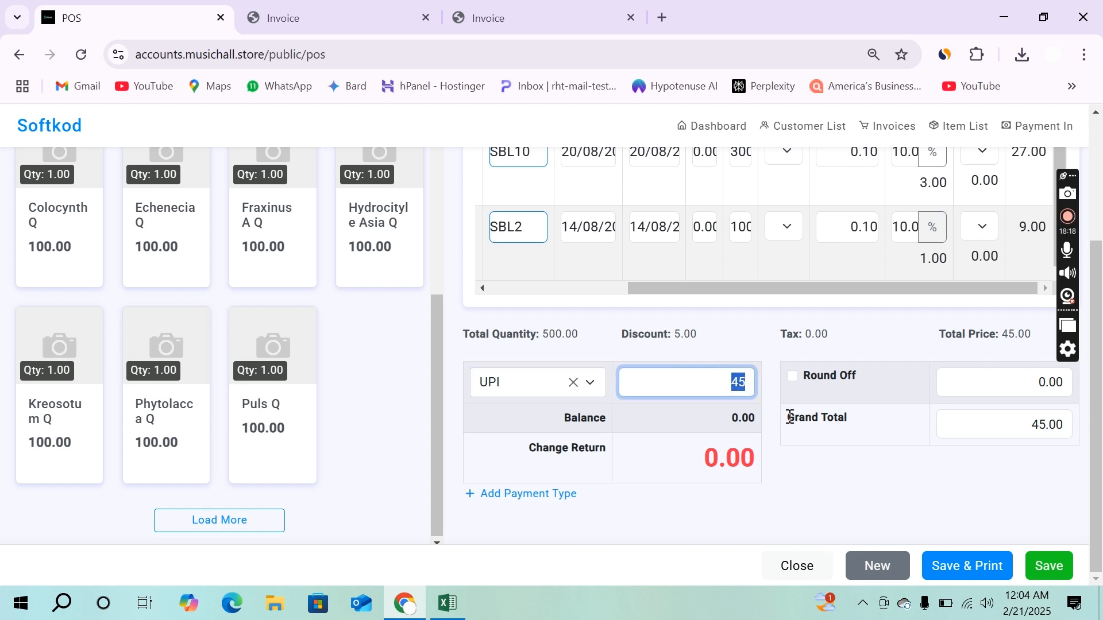
type("50")
left_click(800, 464)
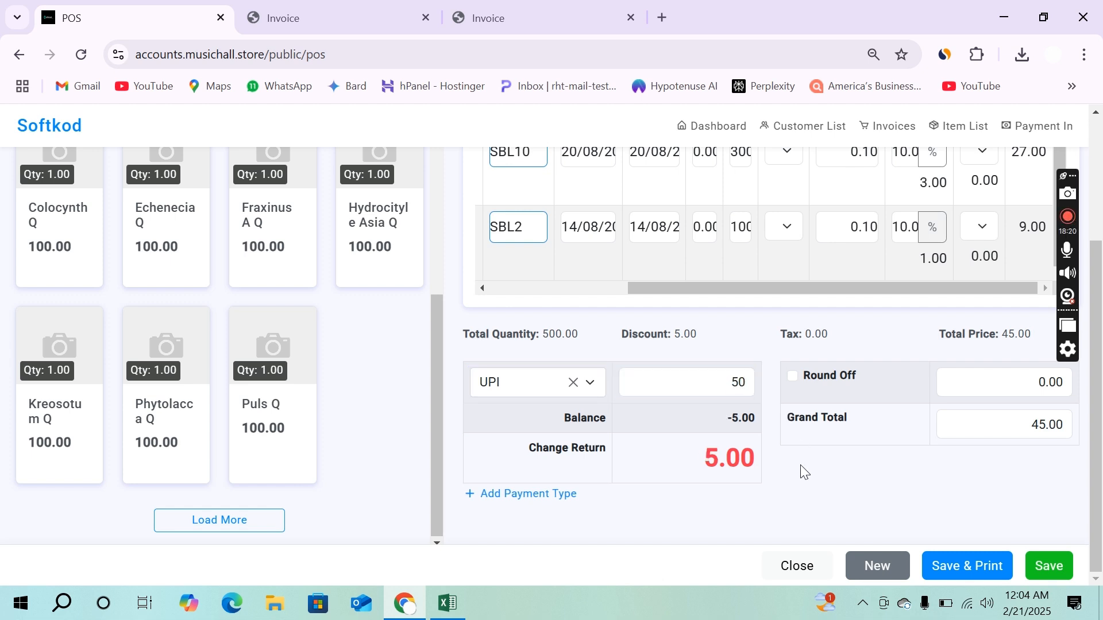
Step: Check the change return, save the bill with printing and maximize the invoice window
left_click_drag(524, 453, 743, 457)
left_click(754, 460)
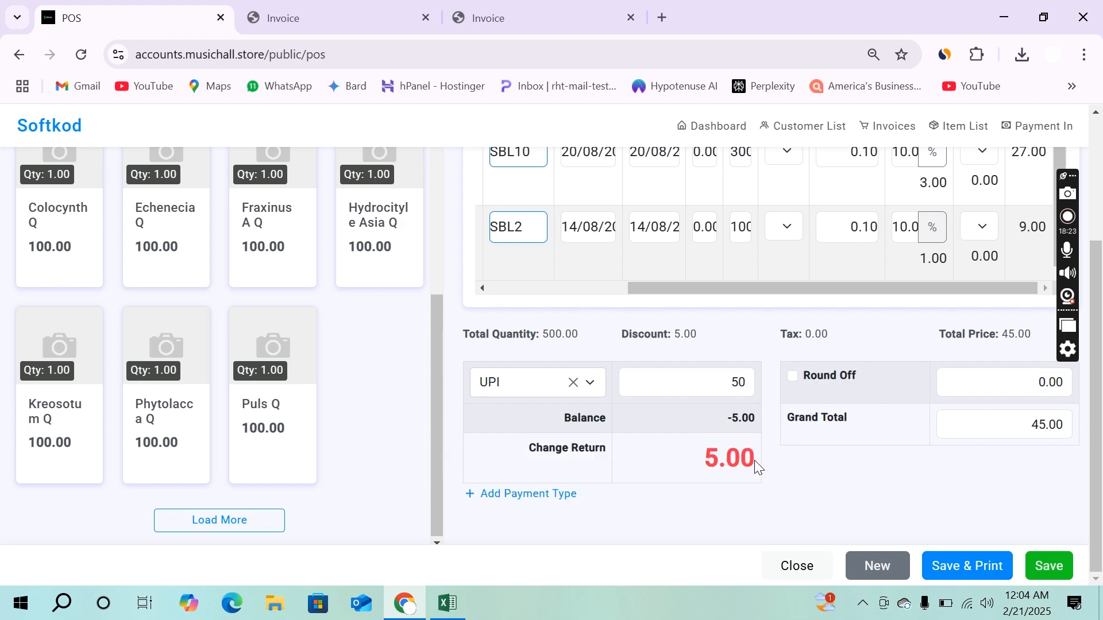
left_click(715, 461)
left_click(976, 567)
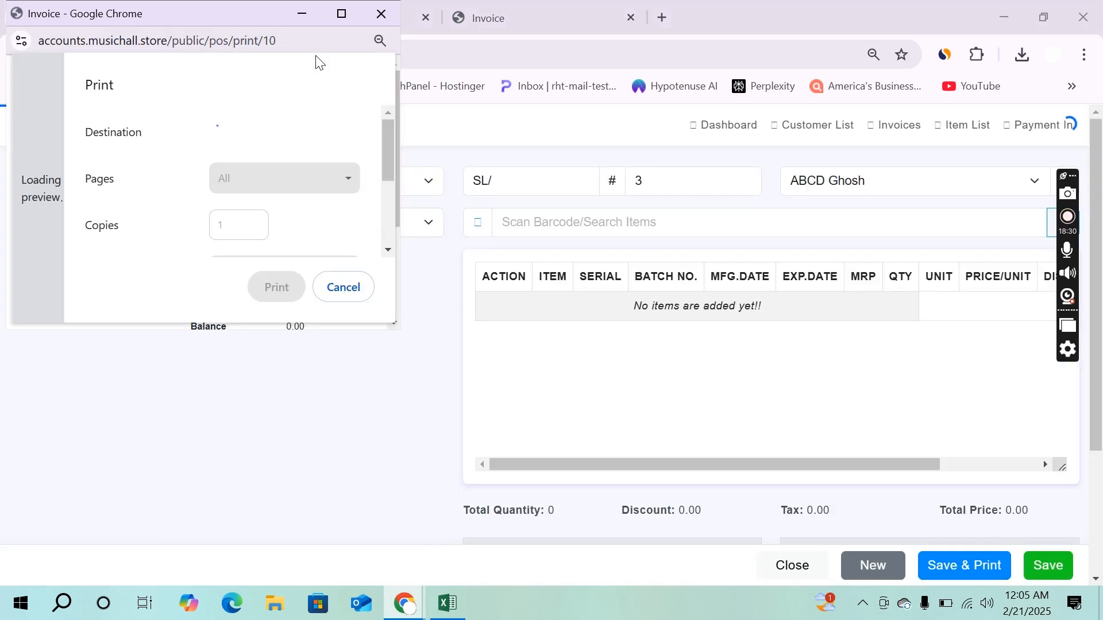
left_click(342, 14)
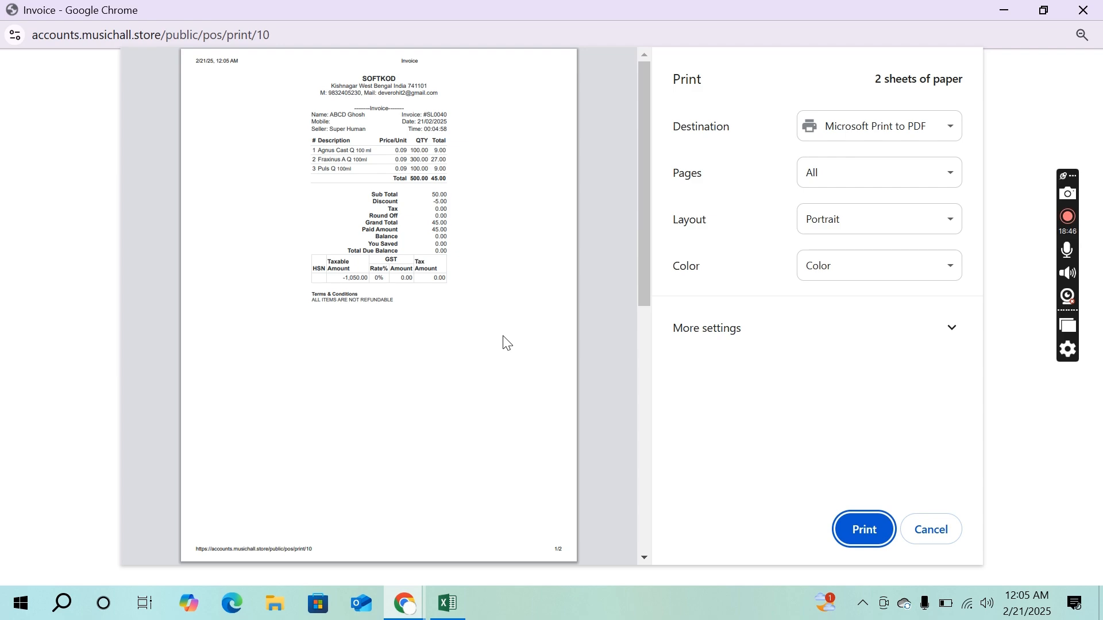
Step: Zoom in on the invoice print preview and examine its header and item lines
scroll(505, 343, "up", 1, "ctrl")
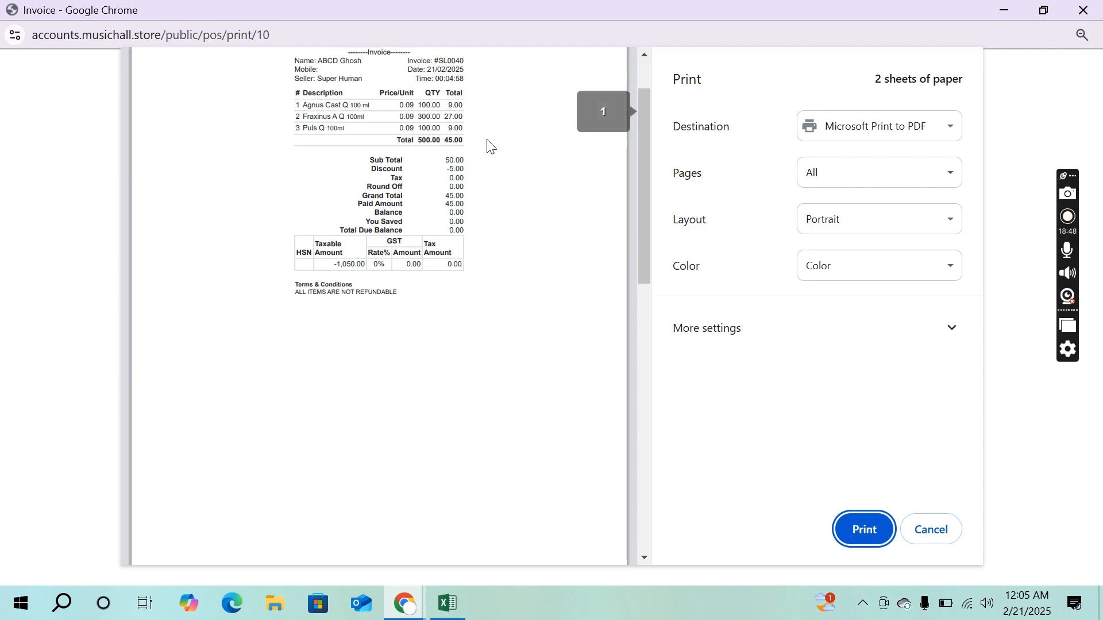
scroll(434, 210, "down", 5)
scroll(437, 212, "up", 2, "ctrl")
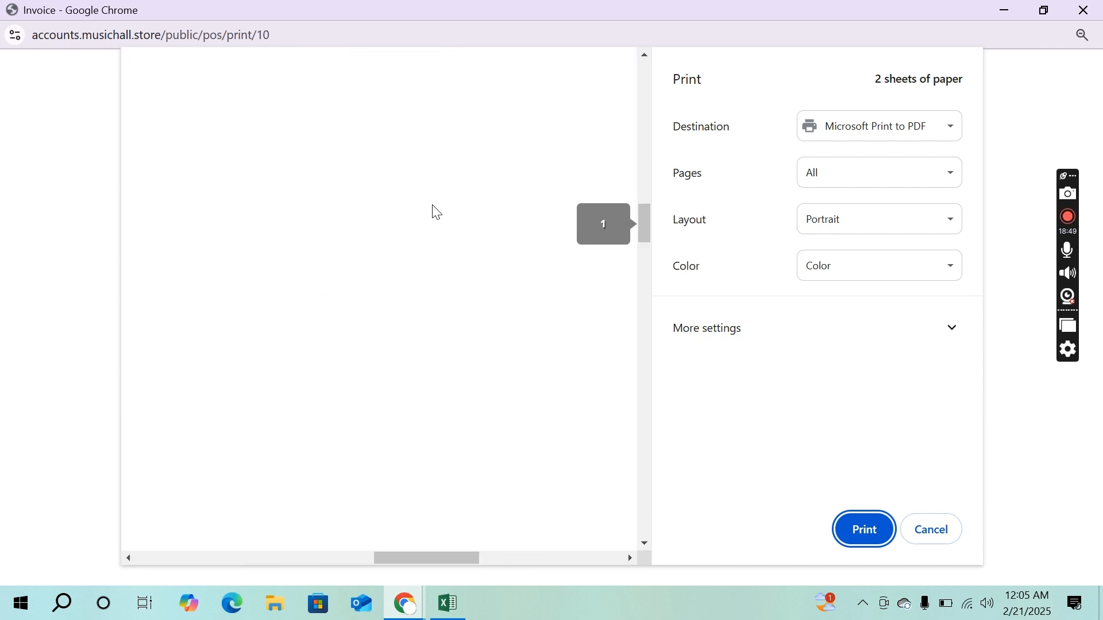
scroll(365, 231, "up", 5)
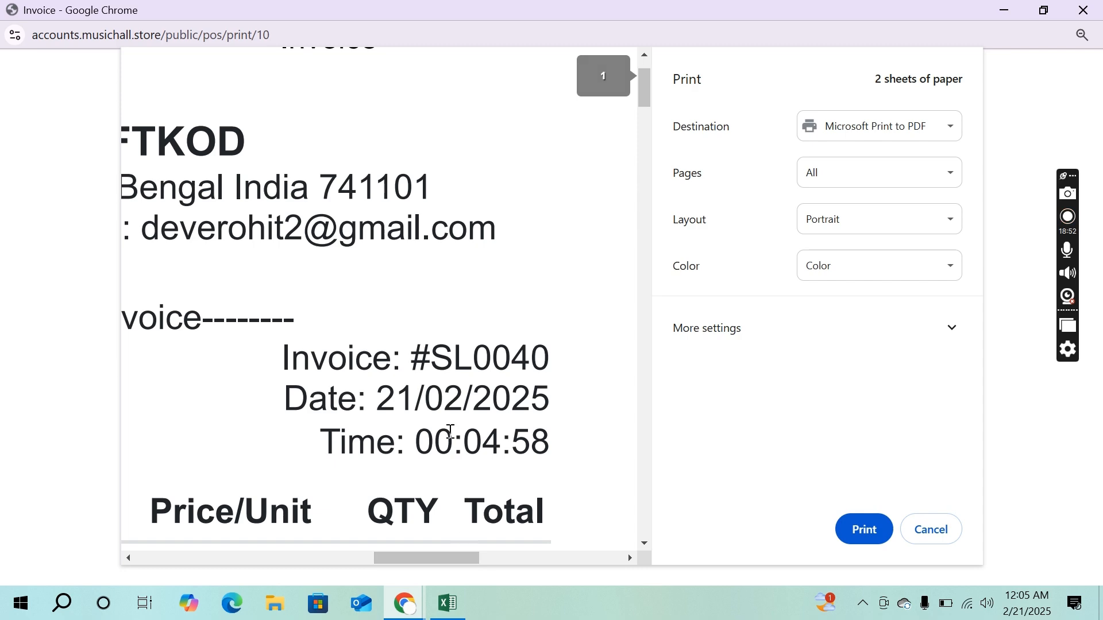
scroll(449, 418, "down", 1, "ctrl")
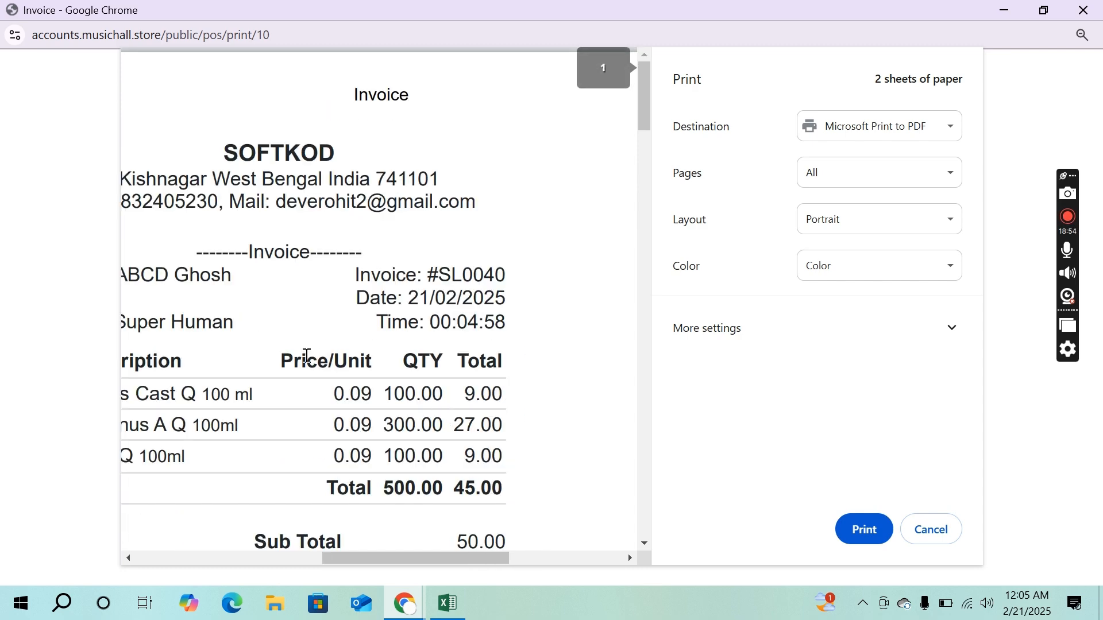
left_click_drag(307, 356, 390, 351)
left_click_drag(358, 556, 325, 553)
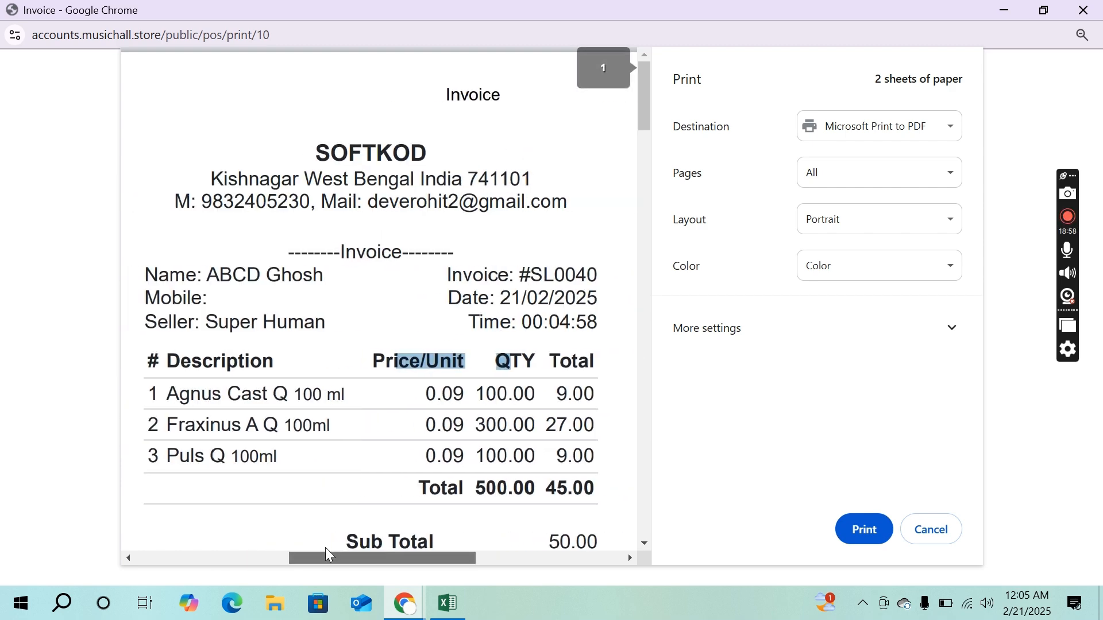
Step: Examine the subtotal, discount, grand total, GST breakdown and terms in the invoice print preview
left_click(545, 151)
scroll(552, 379, "down", 2)
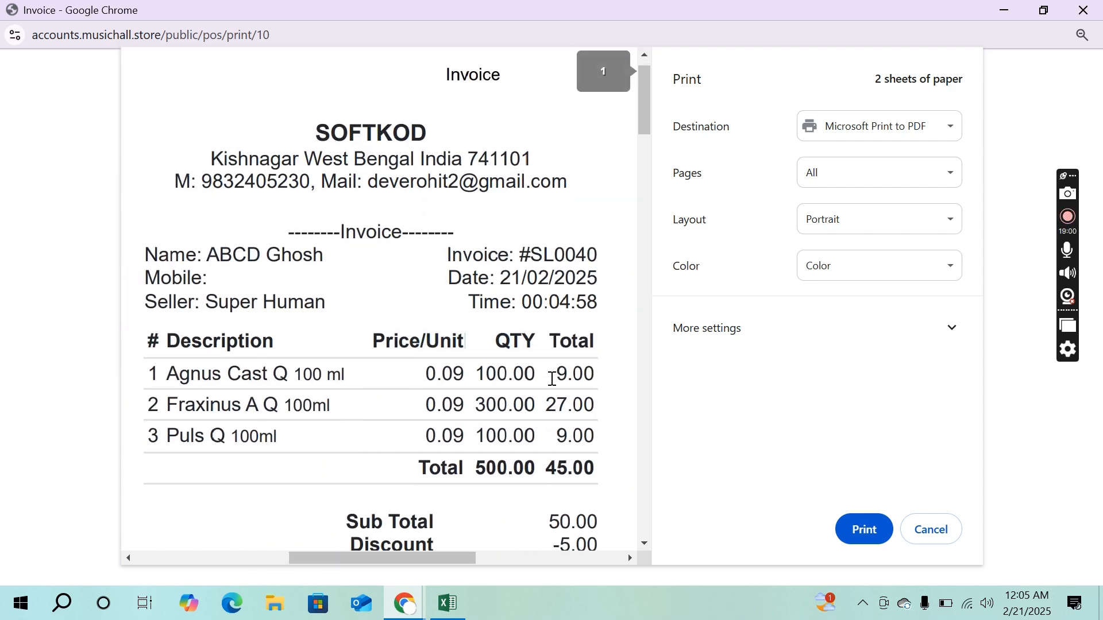
scroll(553, 379, "down", 2)
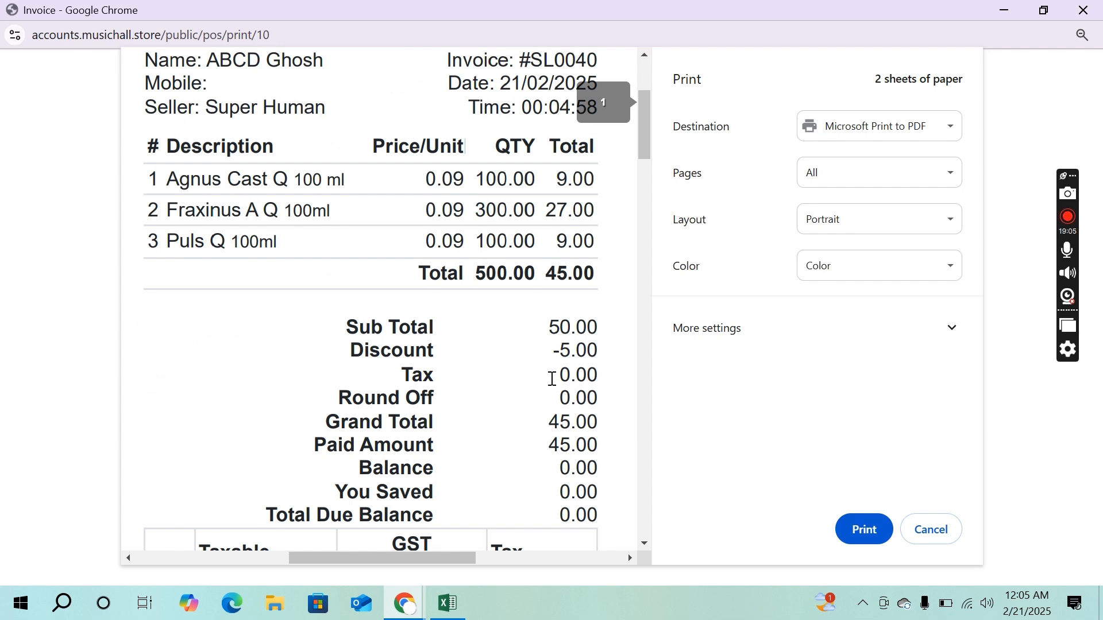
scroll(552, 379, "down", 2)
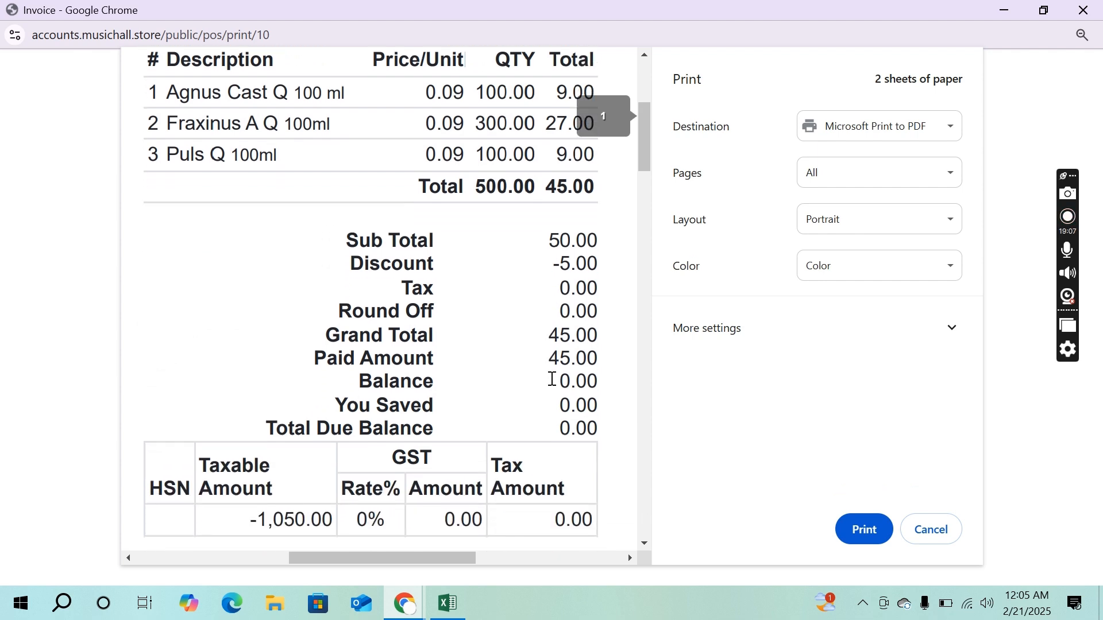
scroll(553, 379, "down", 3)
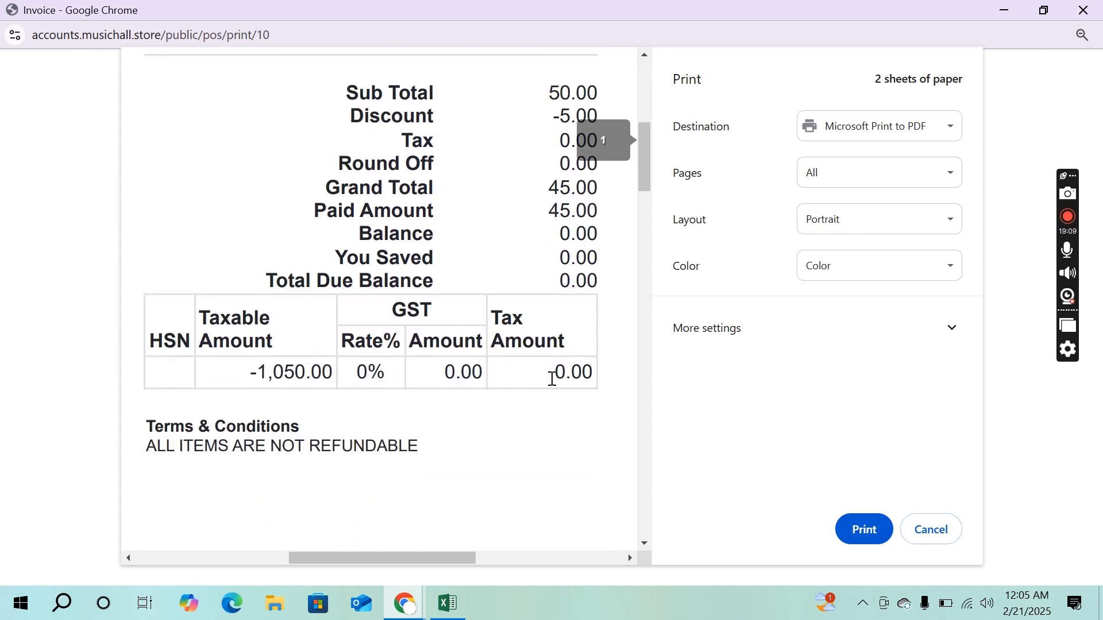
scroll(553, 379, "down", 6)
scroll(553, 379, "up", 15)
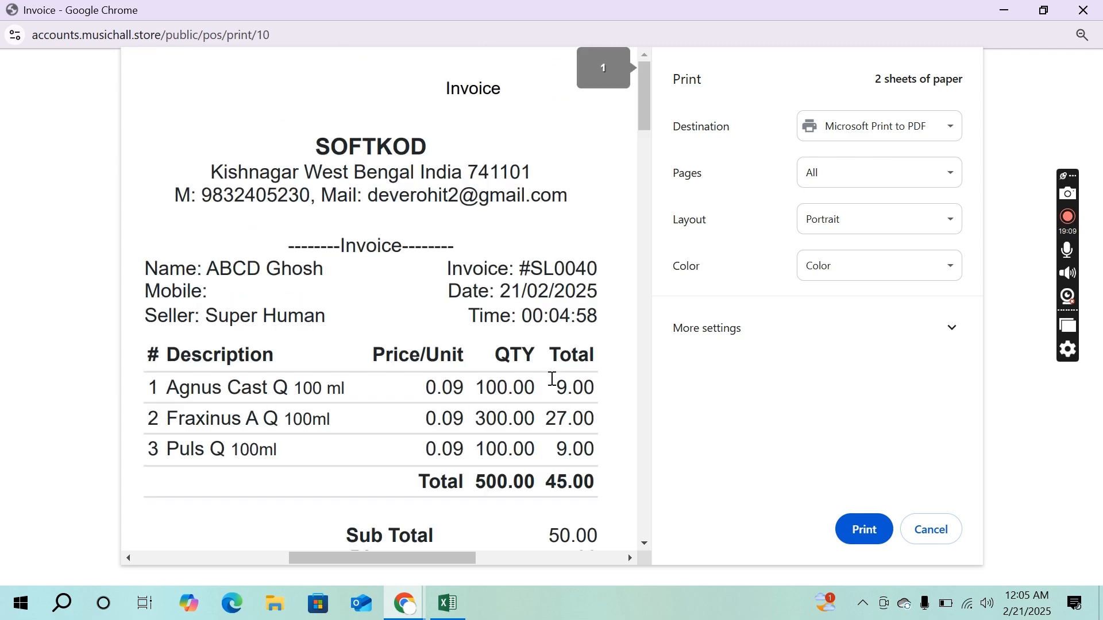
Step: Cancel printing, close the invoice window and leave the POS screen for the dashboard
left_click(931, 529)
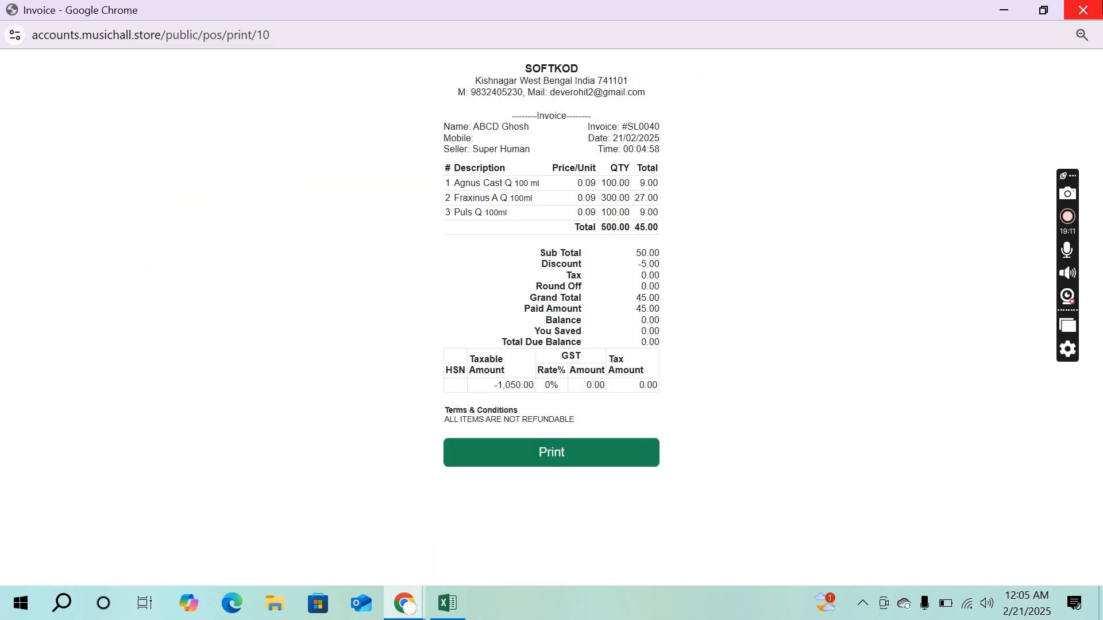
left_click(1083, 10)
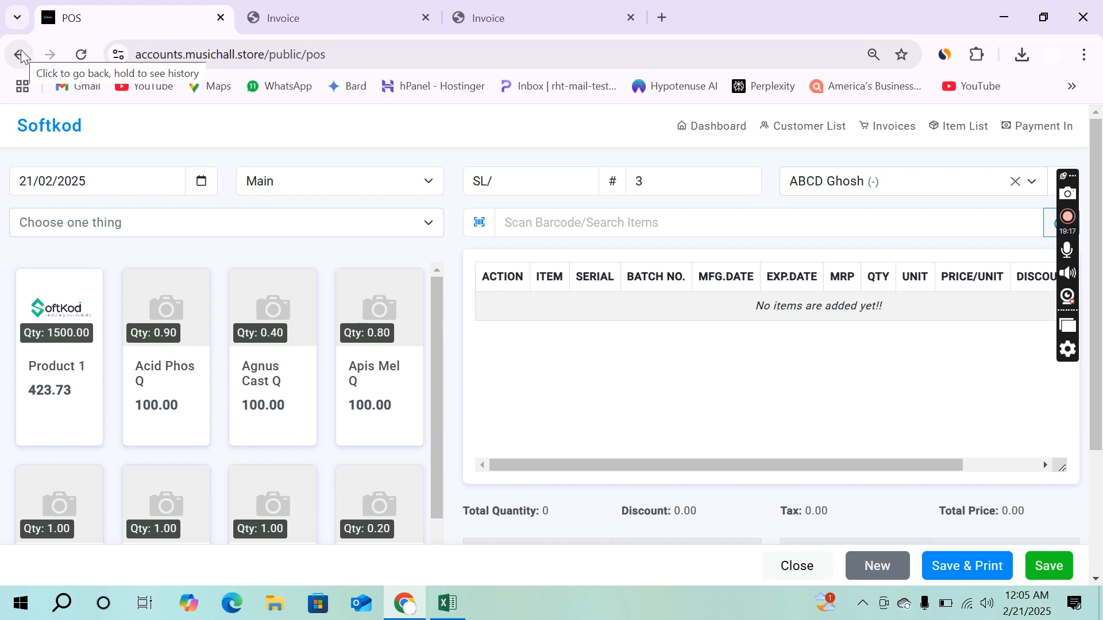
left_click(803, 566)
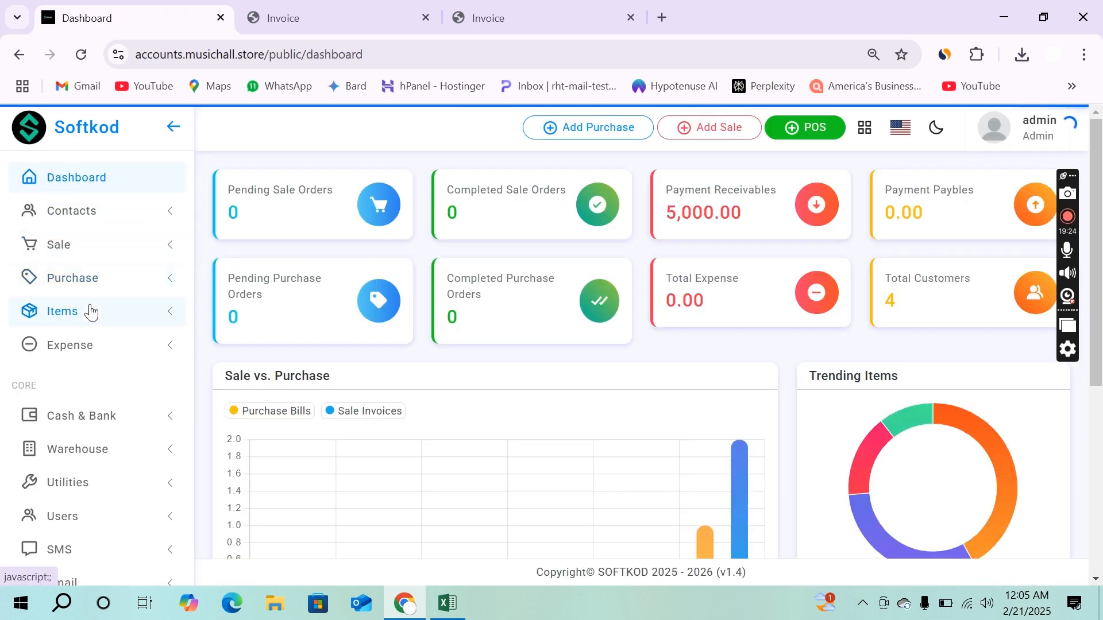
Step: Open the item list and check the remaining stock quantity of Puls Q
left_click(91, 310)
left_click(98, 358)
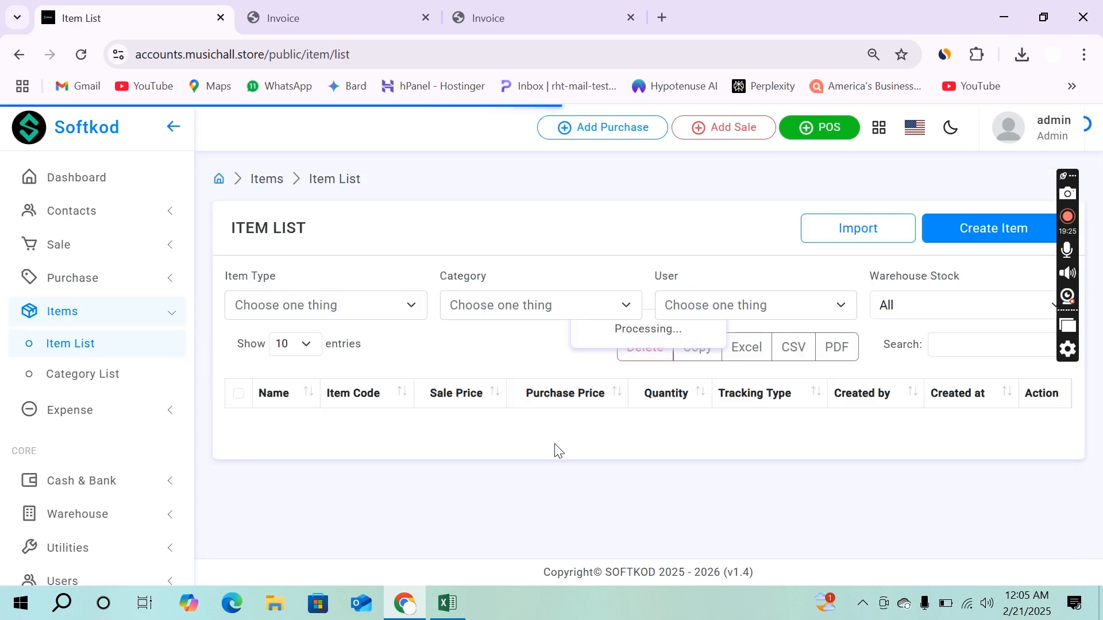
scroll(598, 345, "down", 5)
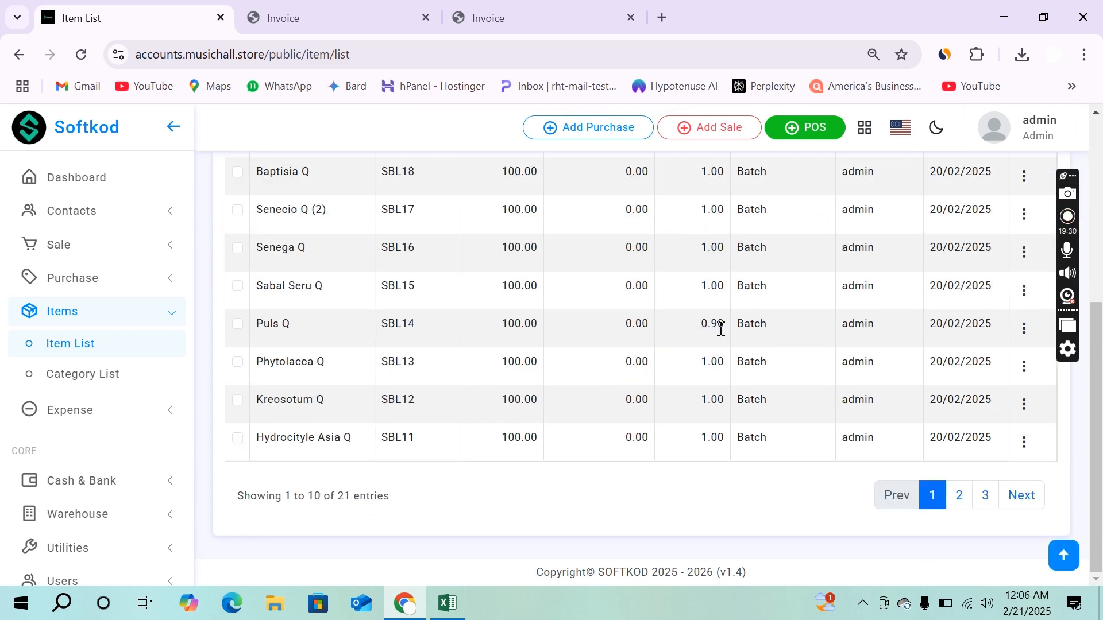
Step: Highlight the remaining quantity of Puls Q in the item list
left_click_drag(725, 325, 705, 327)
left_click_drag(730, 329, 701, 326)
left_click(703, 327)
double_click(718, 324)
left_click(703, 328)
Step: Go to page 2 of the item list and check the quantities of Agnus Cast Q, Acid Phos Q and Apis Mel Q
left_click(969, 498)
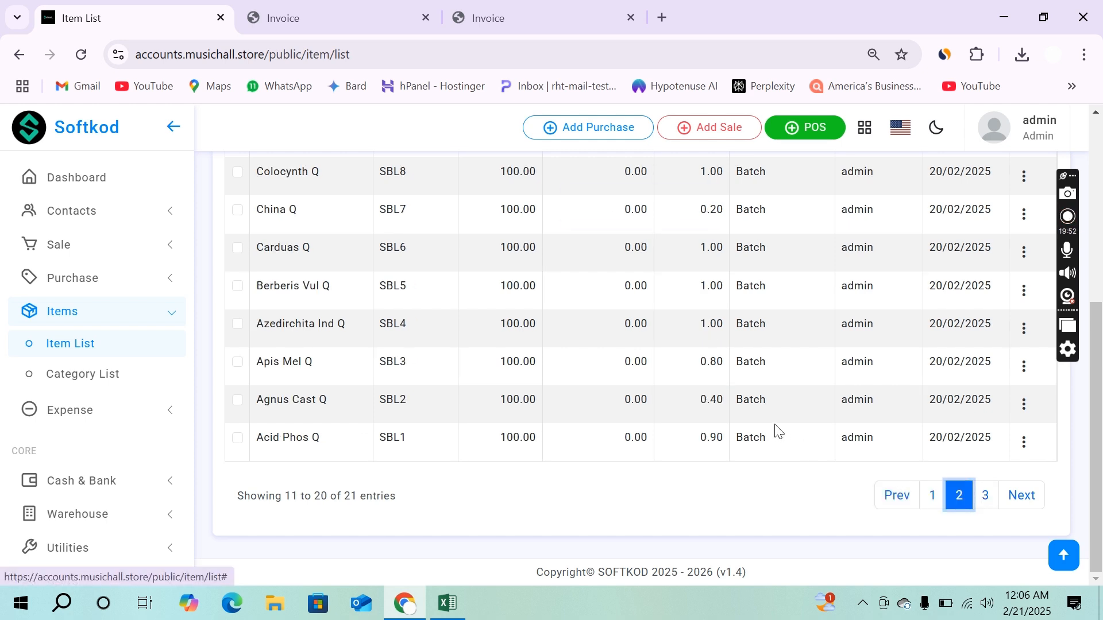
left_click_drag(708, 399, 733, 405)
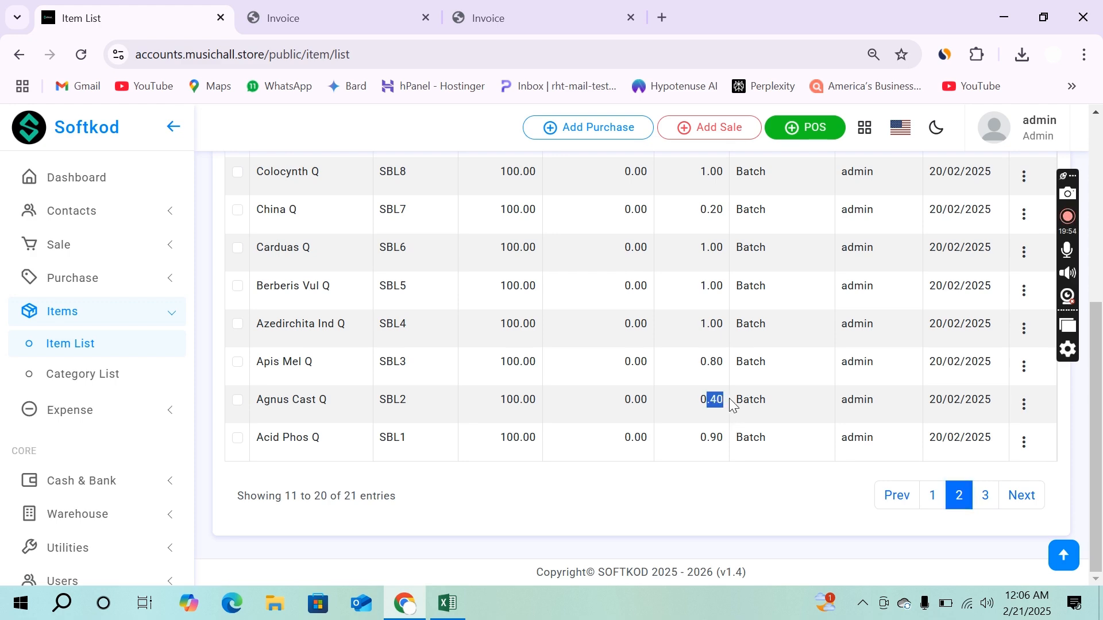
left_click(713, 442)
left_click_drag(713, 442, 729, 445)
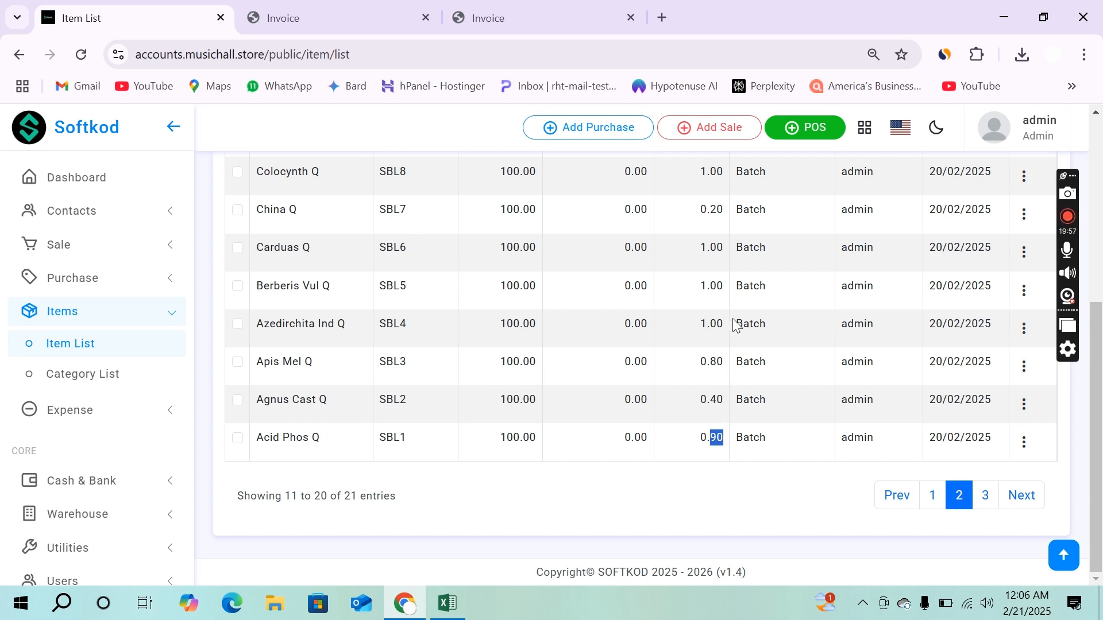
left_click(714, 362)
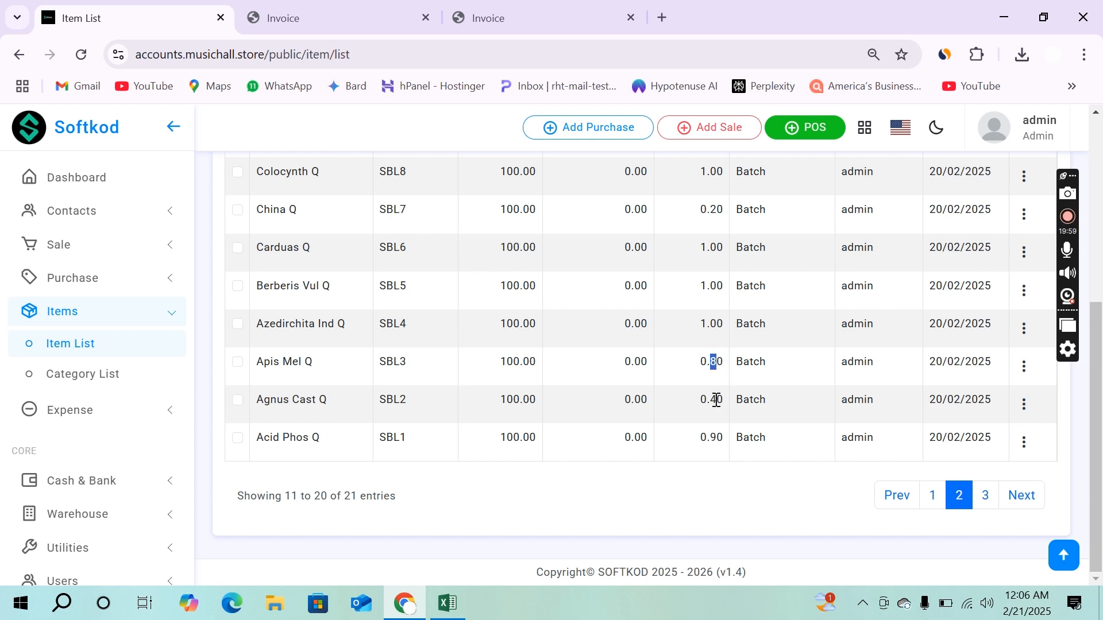
left_click_drag(712, 401, 727, 406)
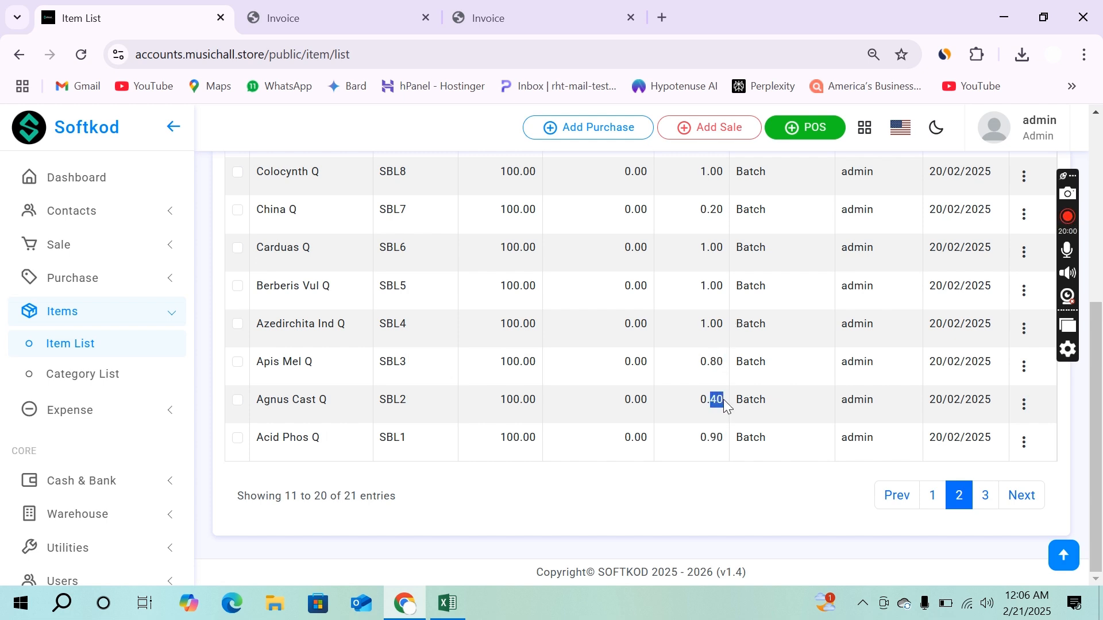
left_click(716, 444)
Step: Check the remaining quantities of China Q and Fraxinus A Q on the same item list page
scroll(714, 379, "up", 2)
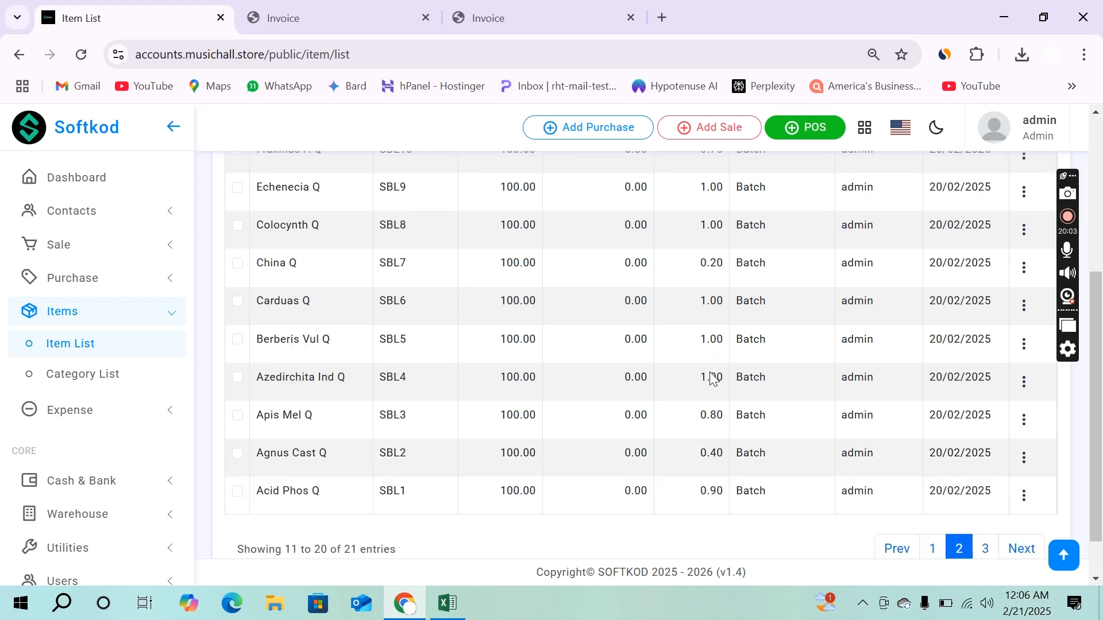
left_click_drag(714, 325, 725, 325)
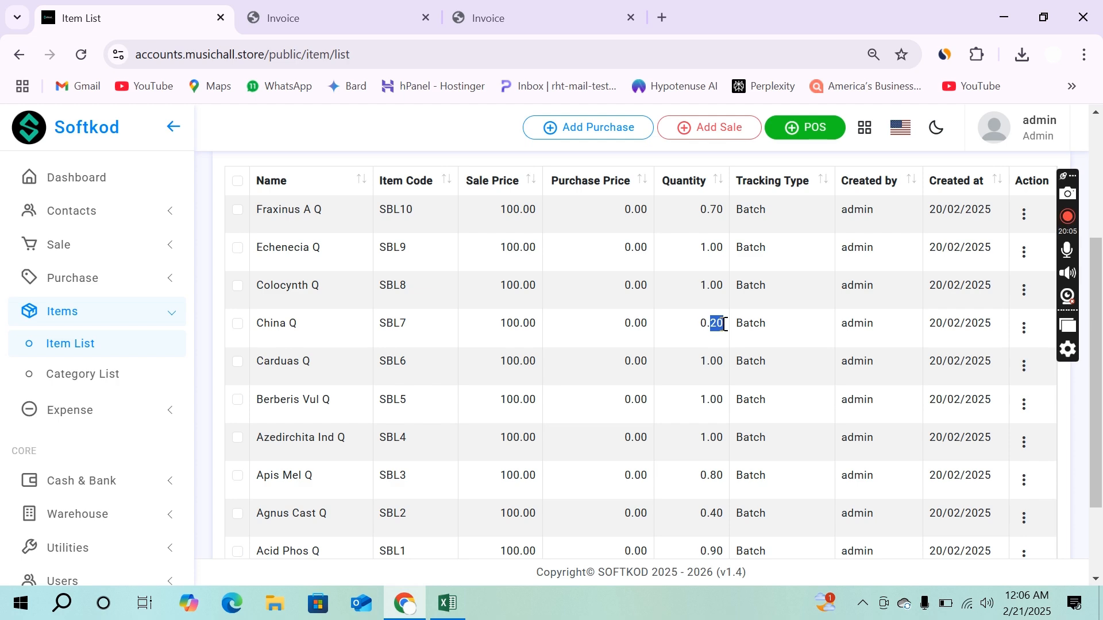
left_click(723, 325)
scroll(684, 340, "up", 2)
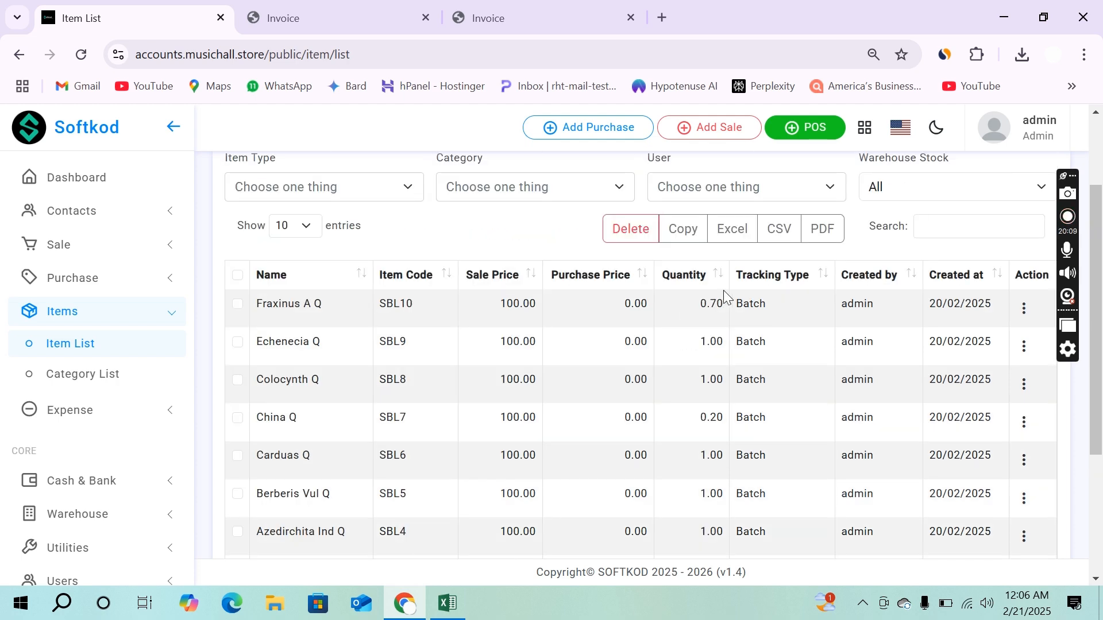
left_click_drag(712, 303, 721, 304)
scroll(849, 236, "up", 2)
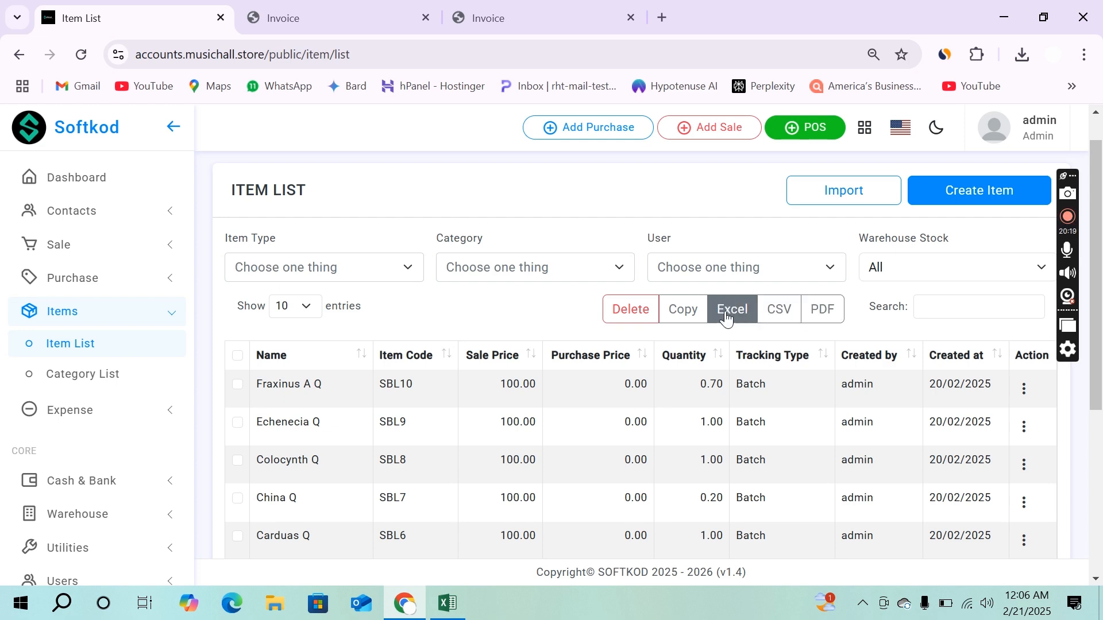
Step: Open the Expired Item Report and look over its filter fields and records table
scroll(57, 428, "down", 4)
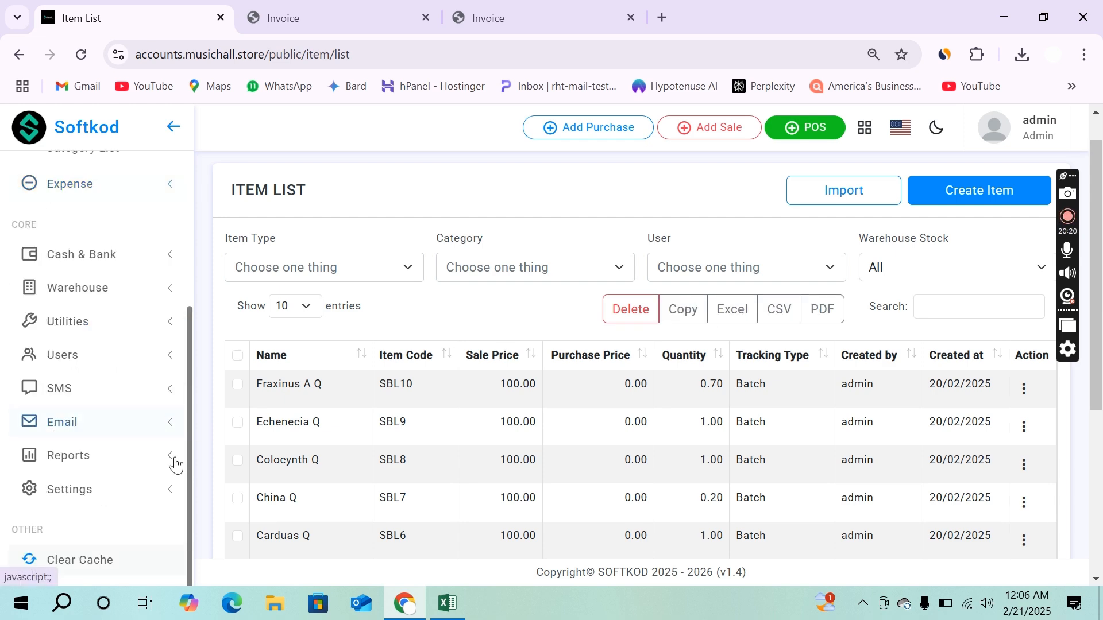
left_click(55, 463)
scroll(55, 466, "down", 2)
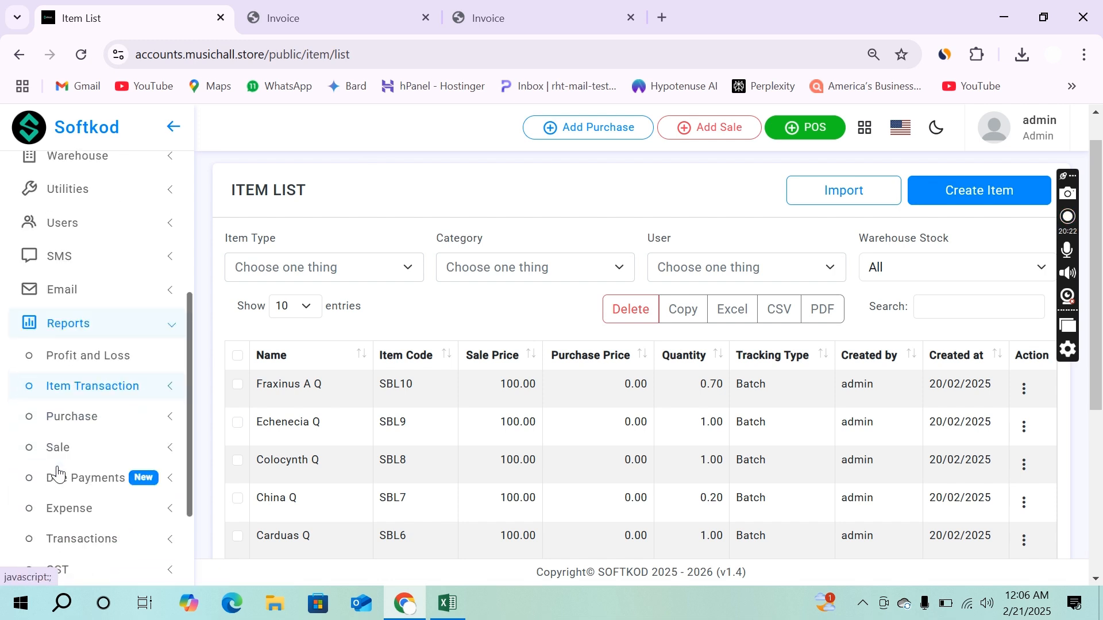
scroll(58, 474, "down", 4)
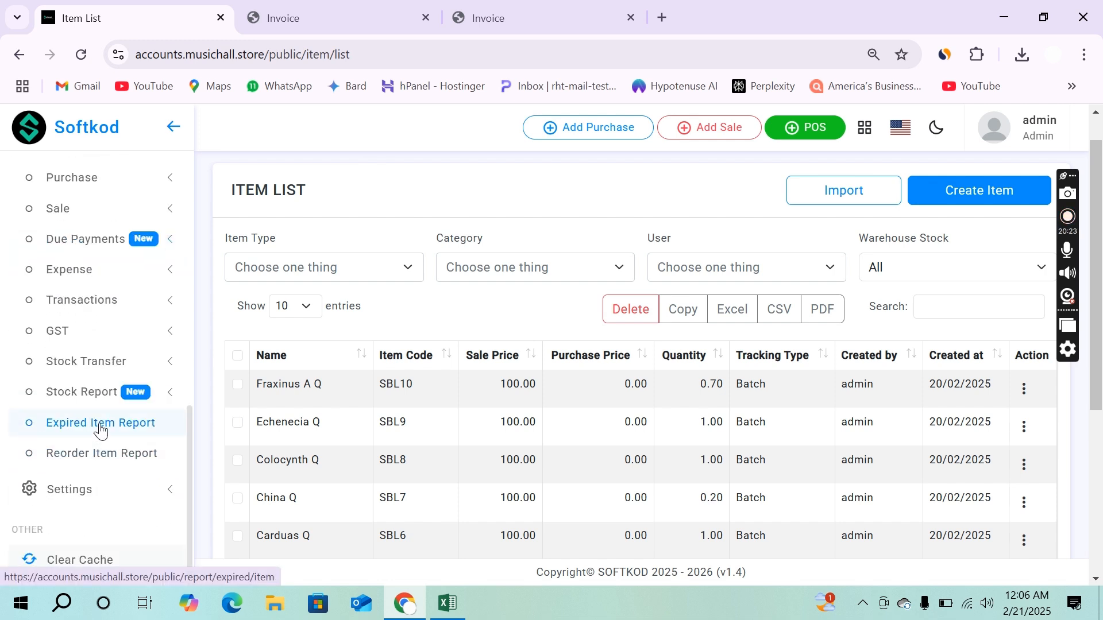
left_click(101, 425)
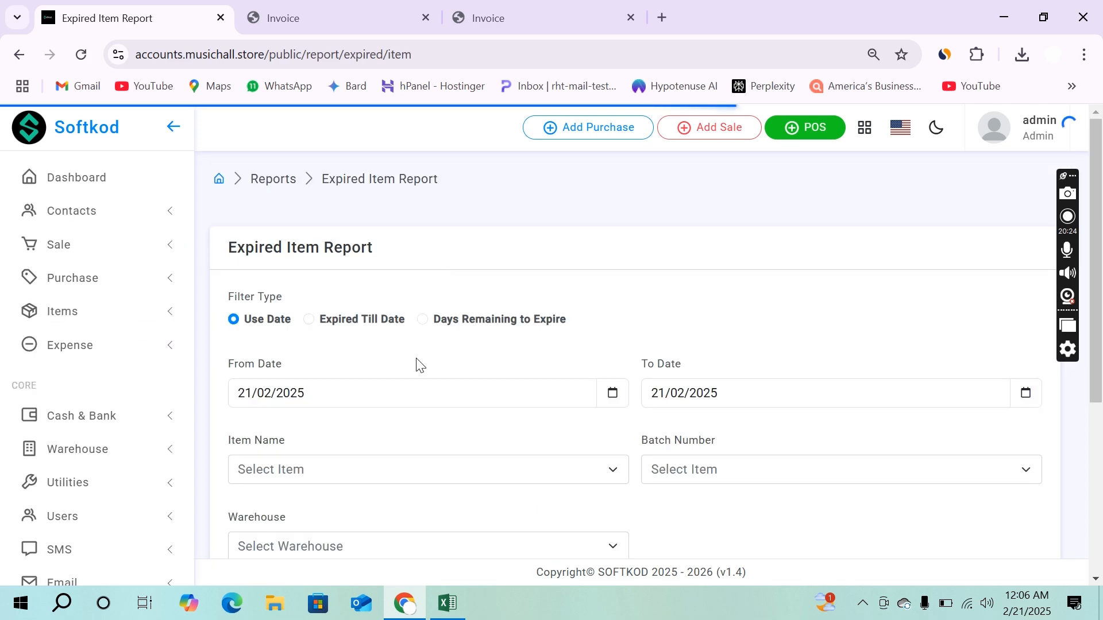
scroll(416, 365, "down", 4)
scroll(428, 406, "down", 1)
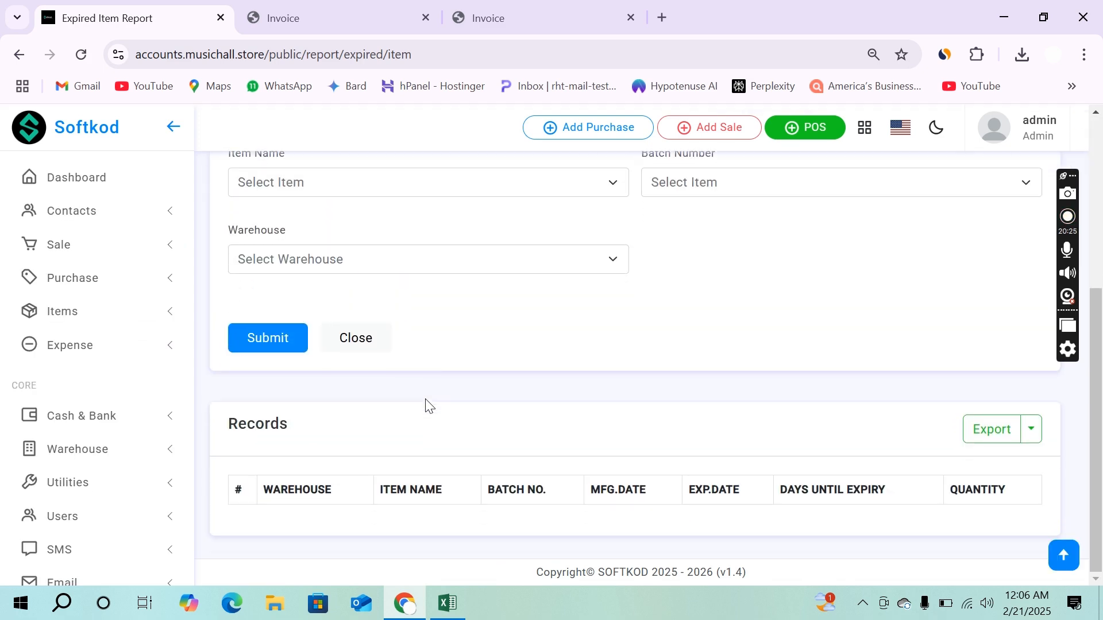
scroll(428, 406, "up", 3)
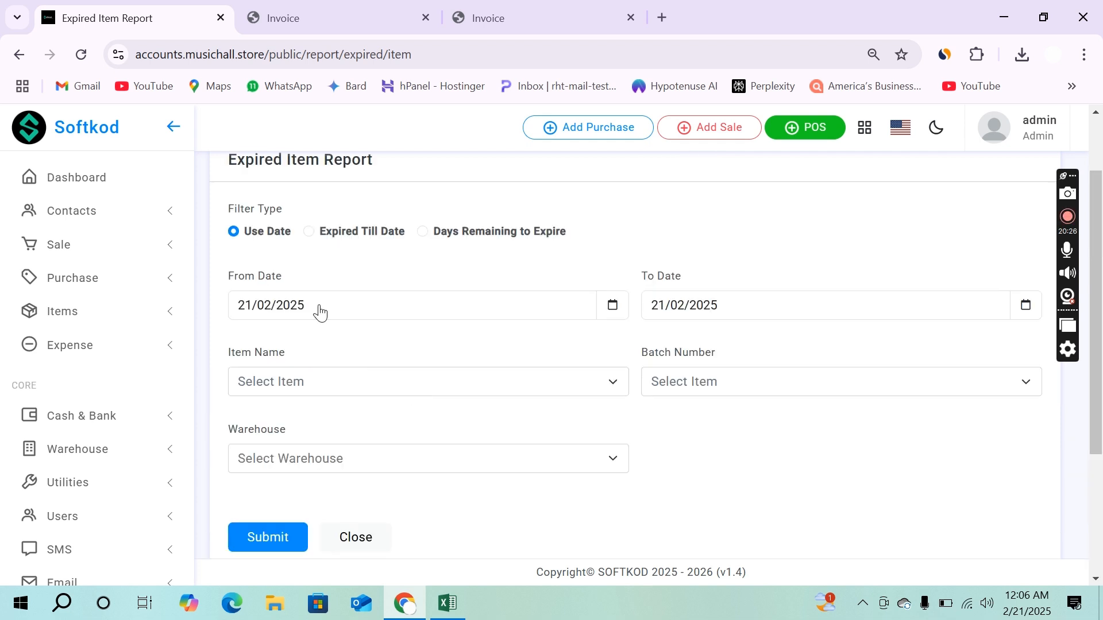
Step: Generate the expired item report using the Expired Till Date filter with the date 21/02/2025
left_click(308, 231)
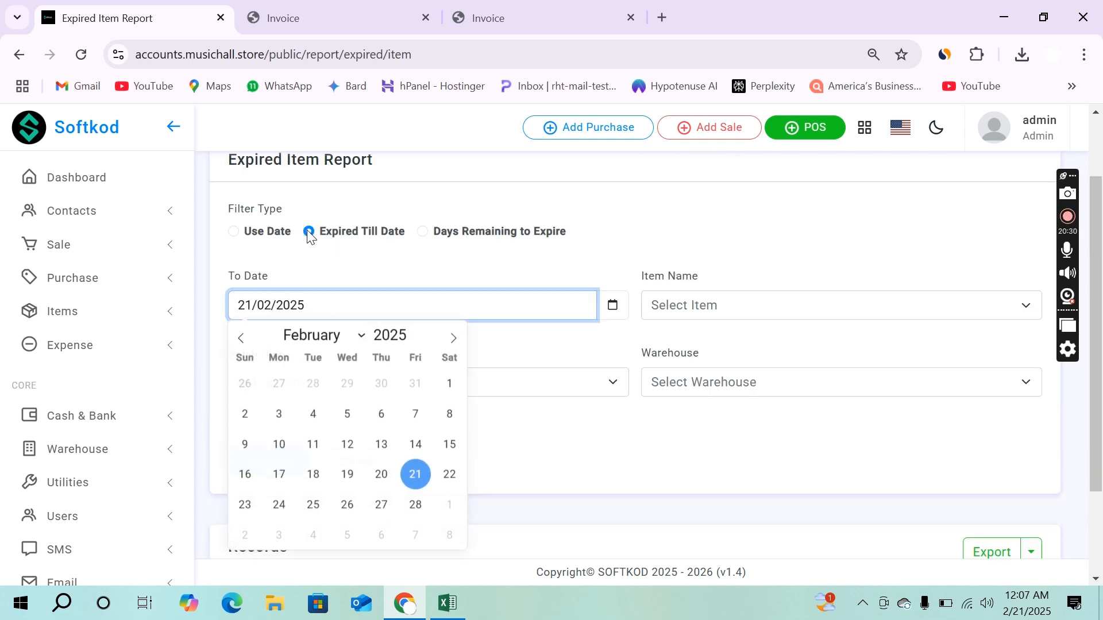
left_click(415, 475)
scroll(534, 470, "down", 2)
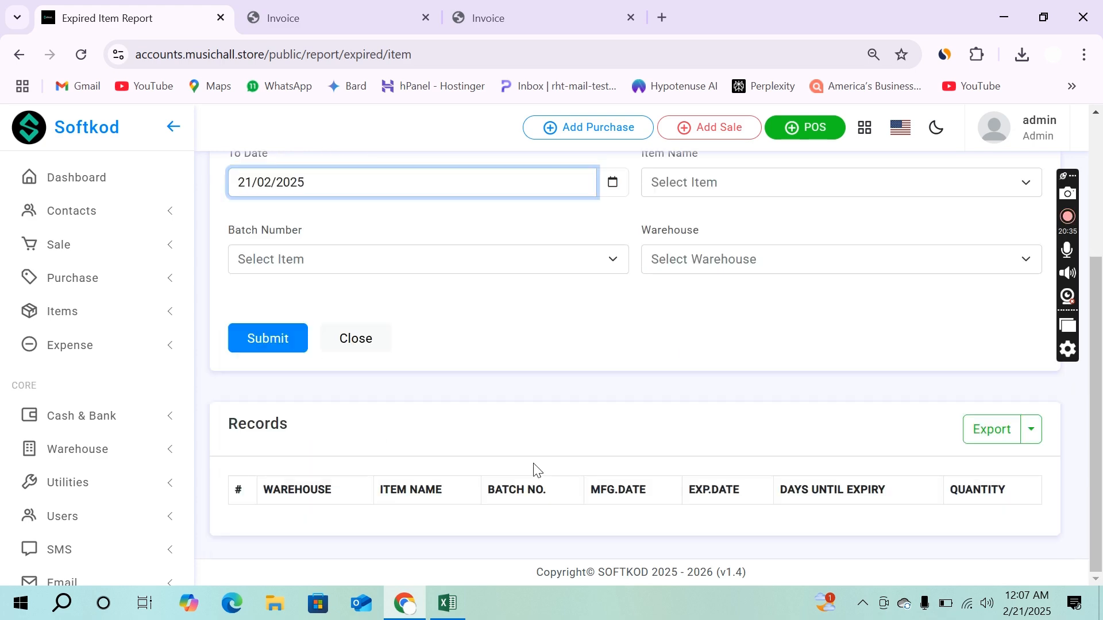
left_click(253, 344)
Step: Examine the expired item records, including batch numbers, expiry dates, days until expiry, quantities and the total
scroll(791, 397, "down", 10)
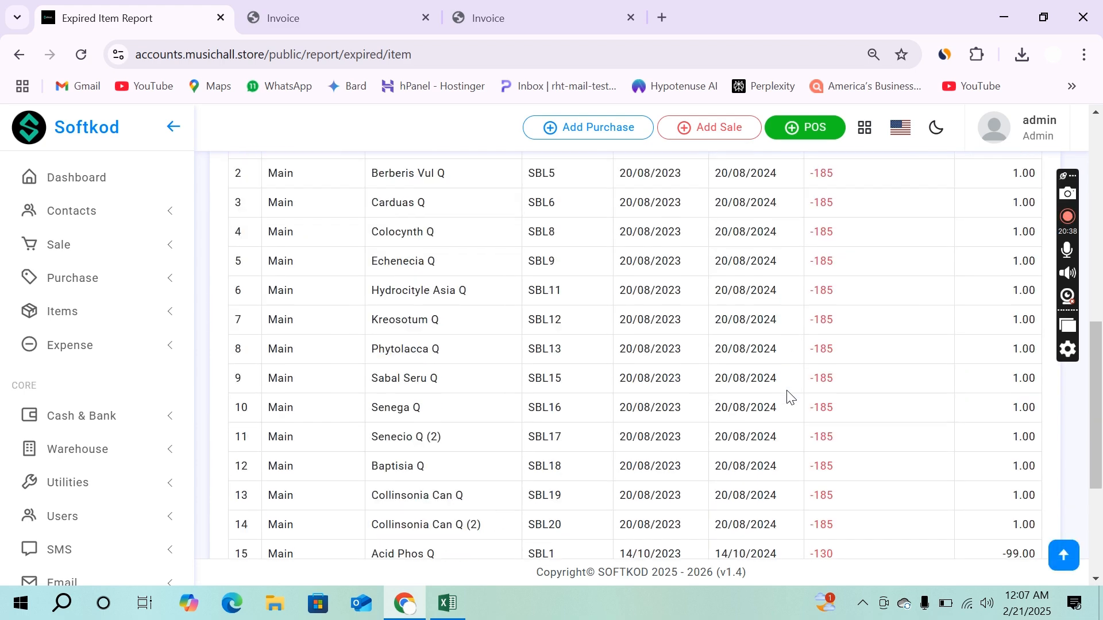
scroll(790, 396, "up", 9)
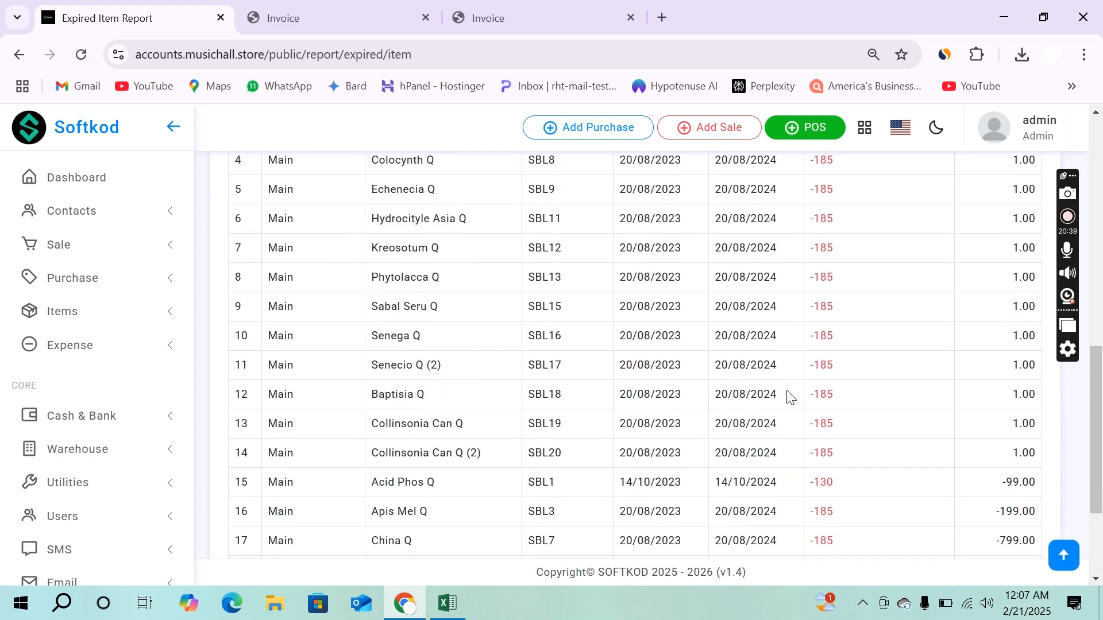
scroll(790, 397, "down", 3)
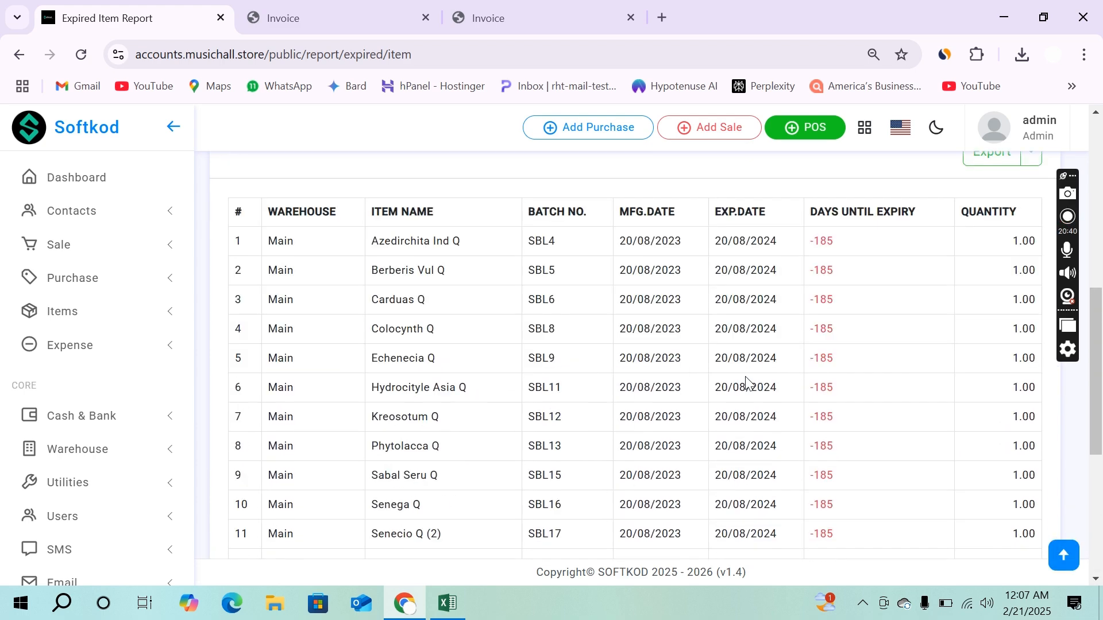
scroll(773, 402, "down", 3)
scroll(766, 386, "up", 2)
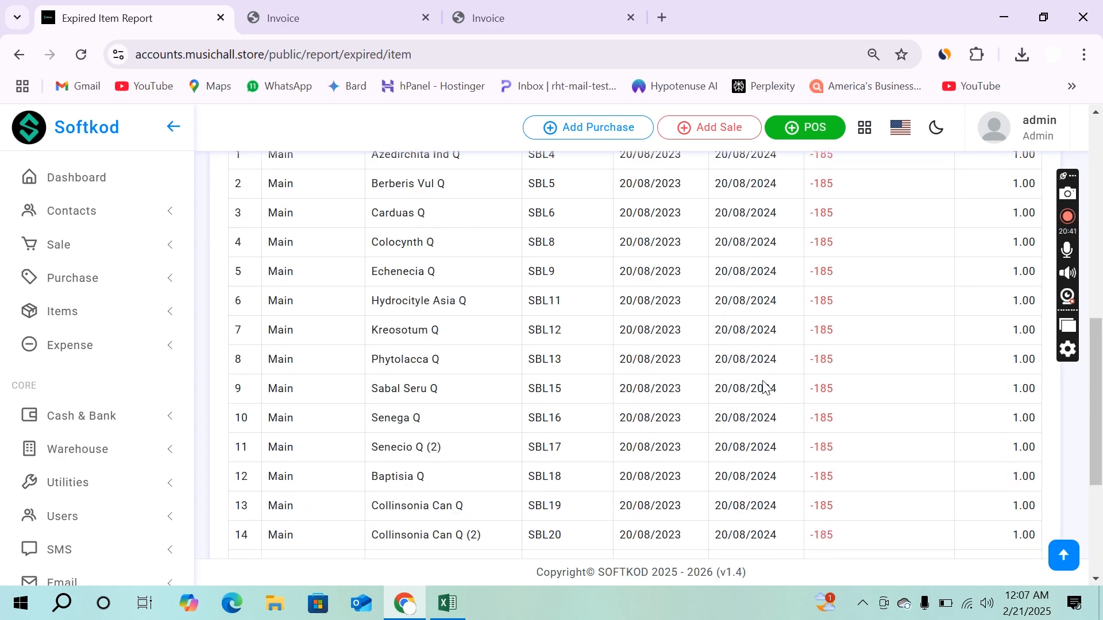
scroll(753, 405, "down", 4)
scroll(752, 406, "up", 10)
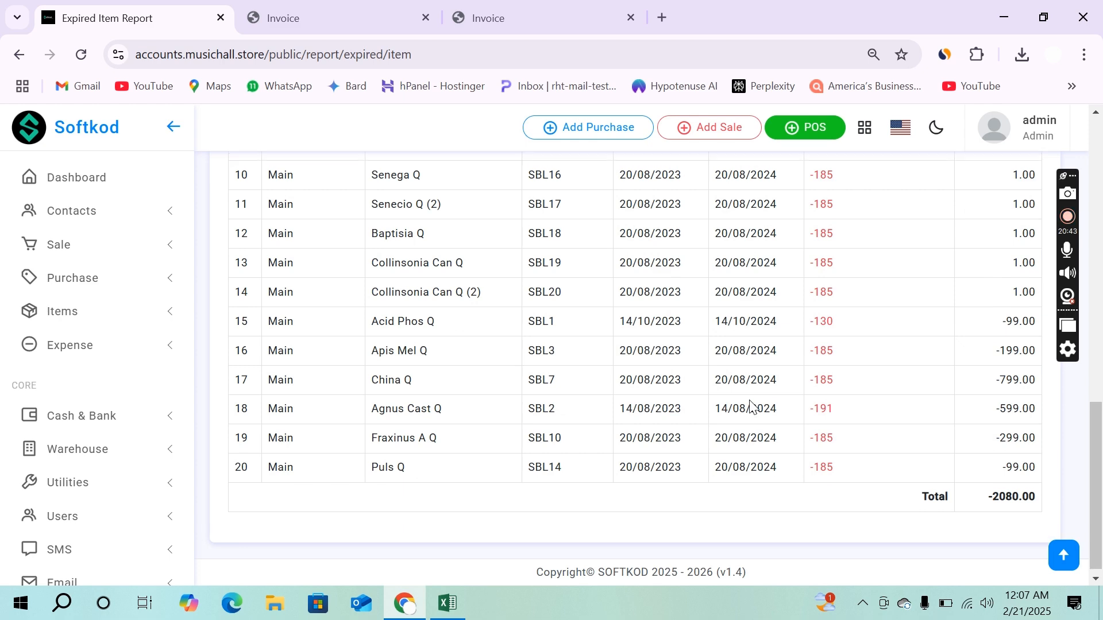
scroll(753, 405, "down", 7)
scroll(753, 406, "down", 2)
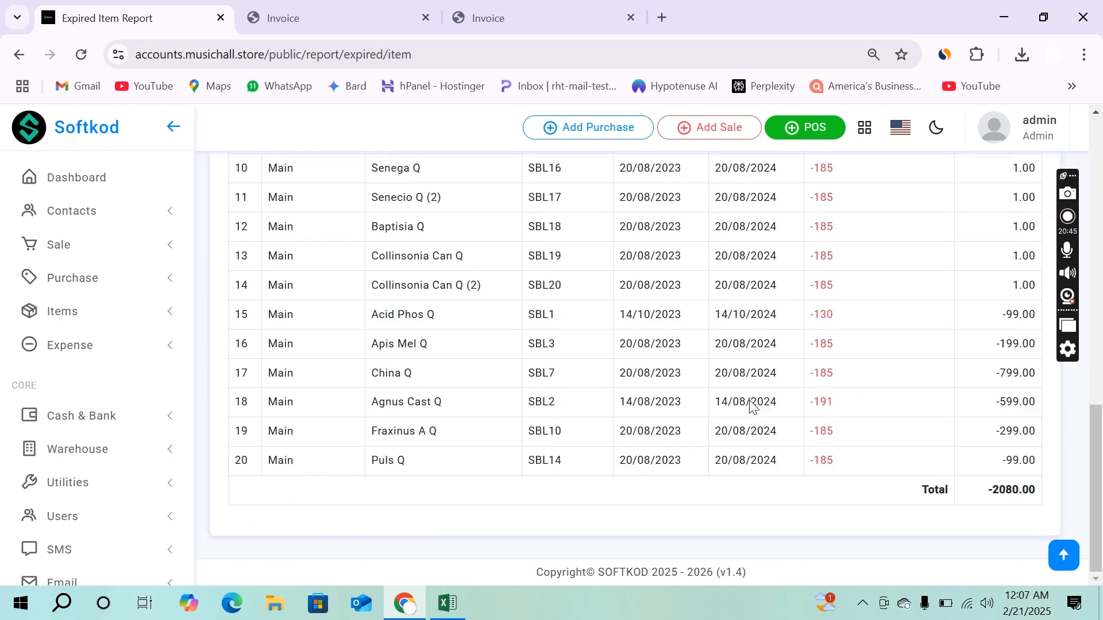
scroll(751, 406, "up", 8)
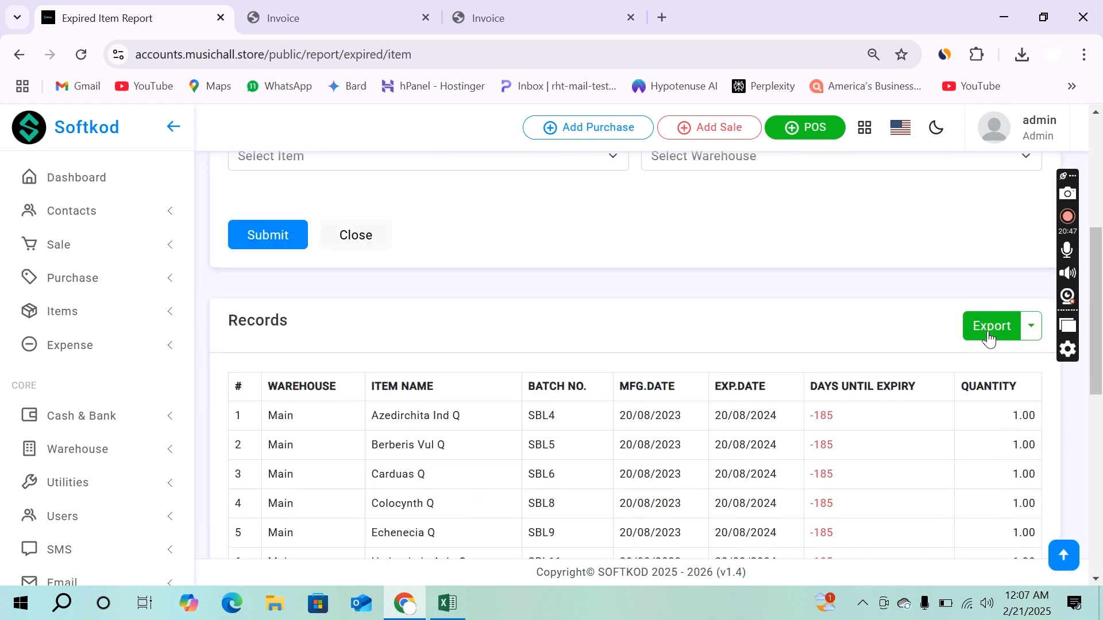
Step: View the export formats offered for the expired item records, closing the list without exporting
left_click(1034, 328)
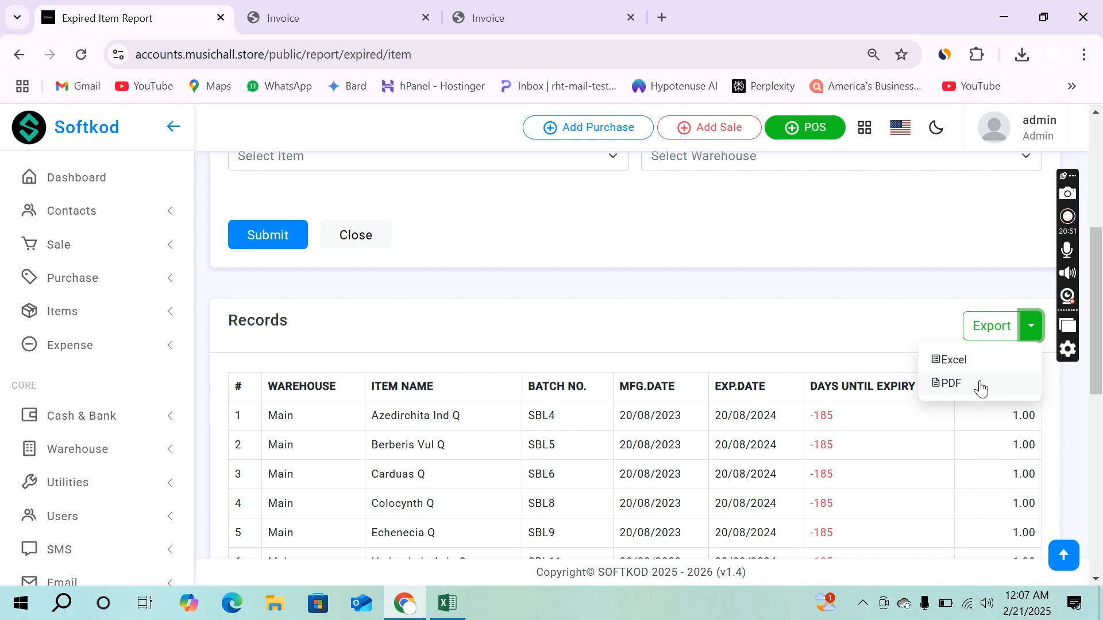
left_click(574, 298)
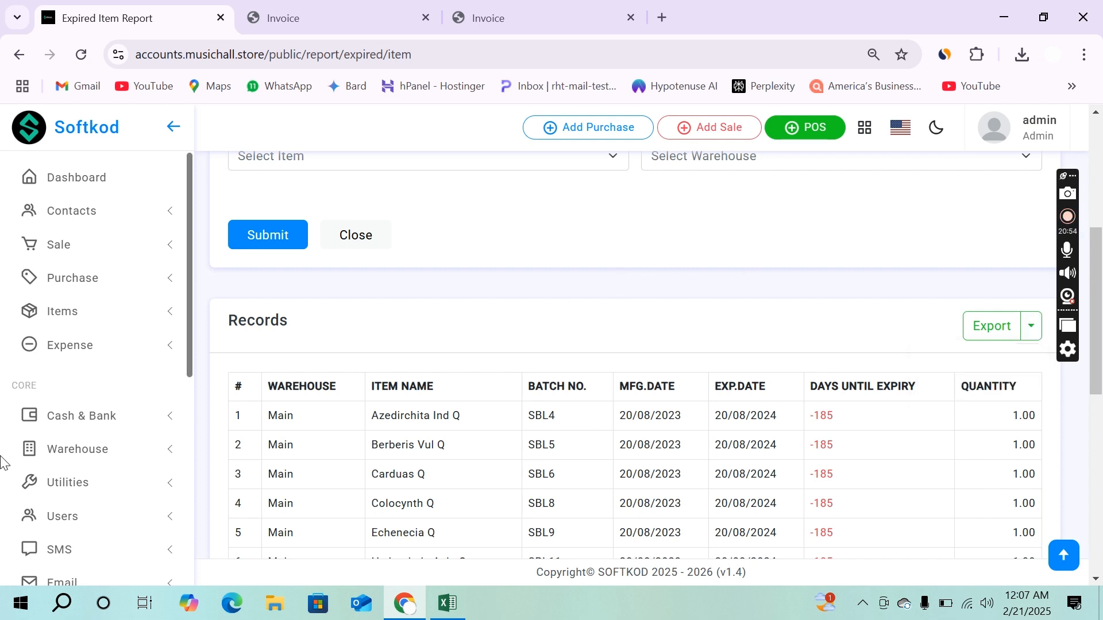
scroll(3, 463, "up", 5)
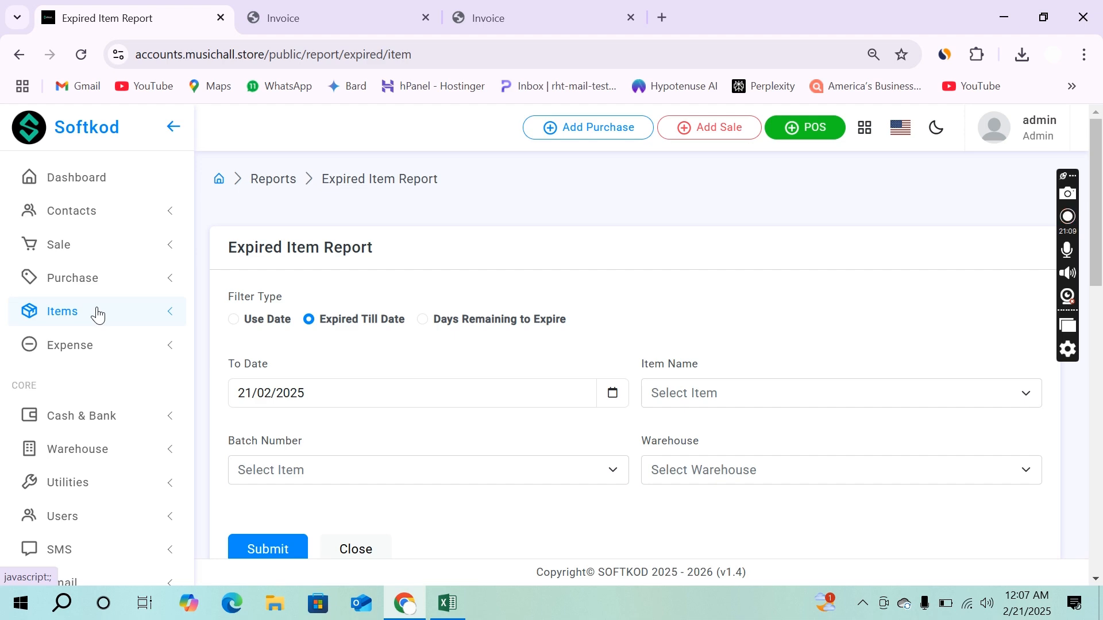
left_click(103, 353)
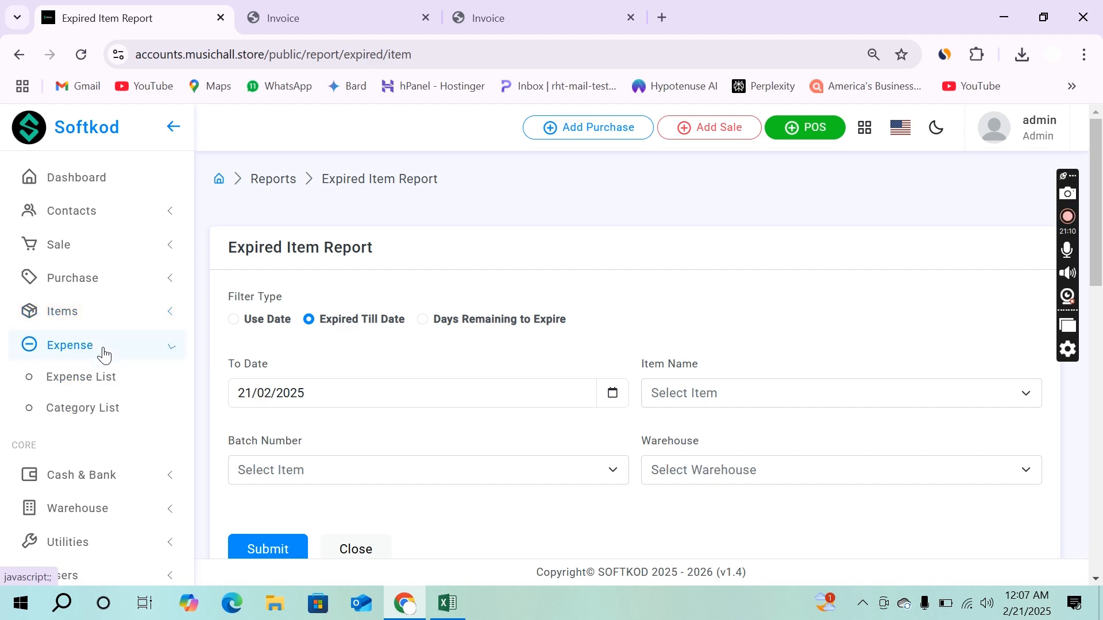
left_click(103, 353)
scroll(103, 352, "down", 3)
left_click(102, 287)
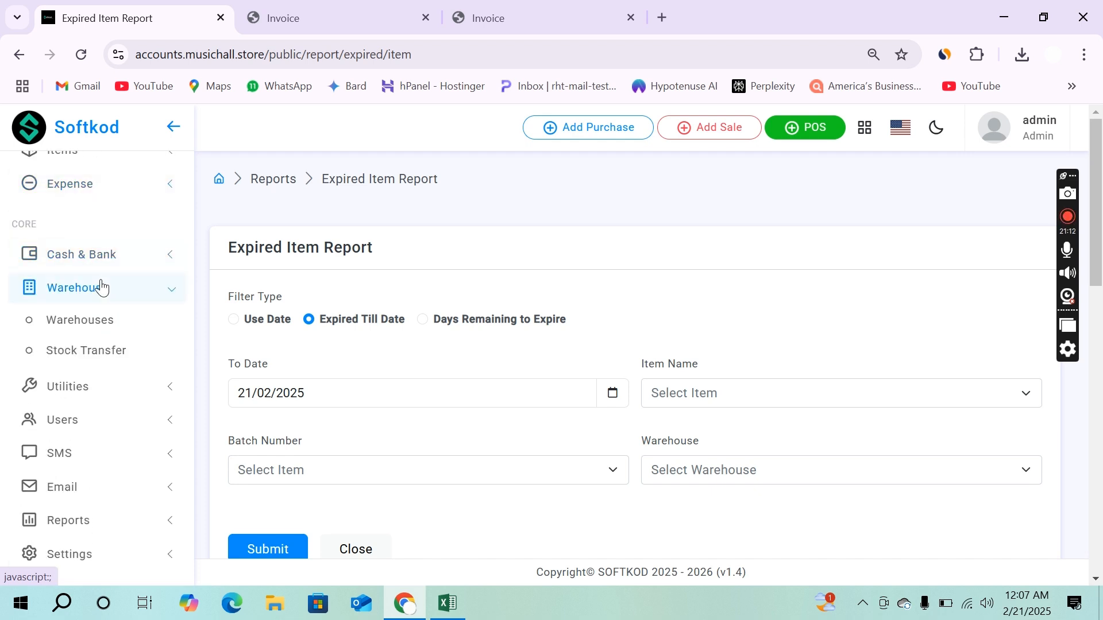
left_click(102, 288)
left_click(104, 324)
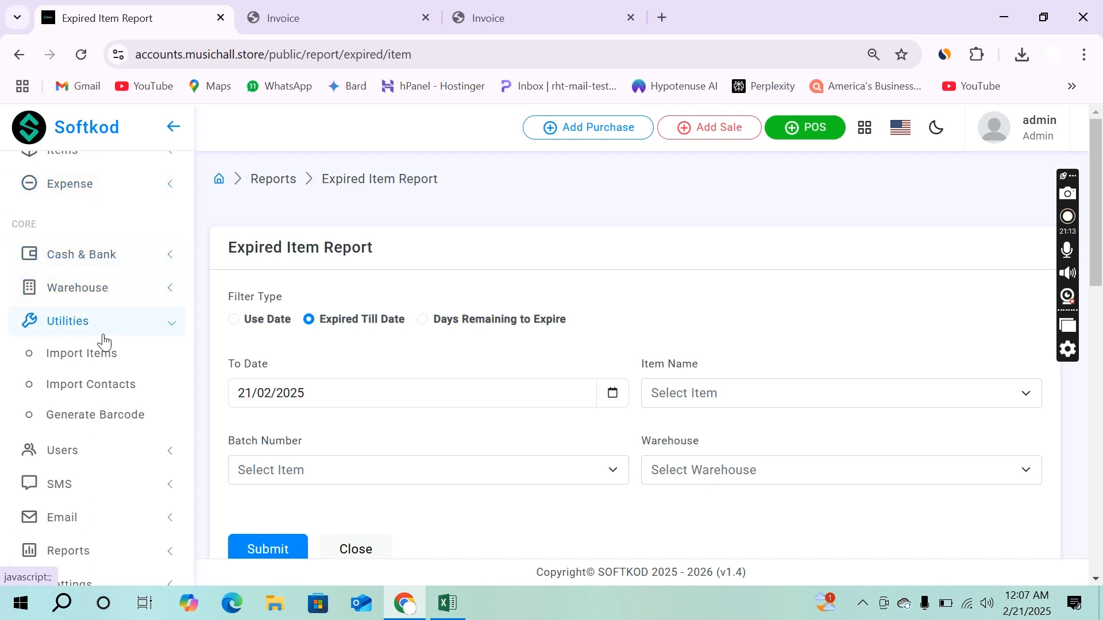
left_click(104, 335)
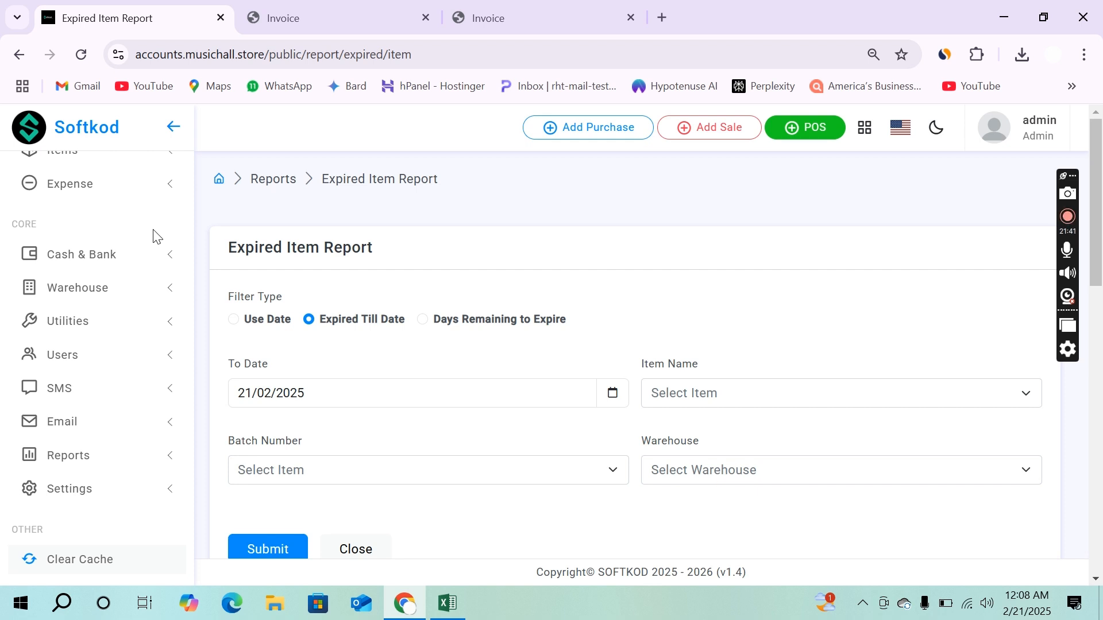
Step: Open the Generate Barcode utility and look over its barcode type, label size and item fields
left_click(127, 325)
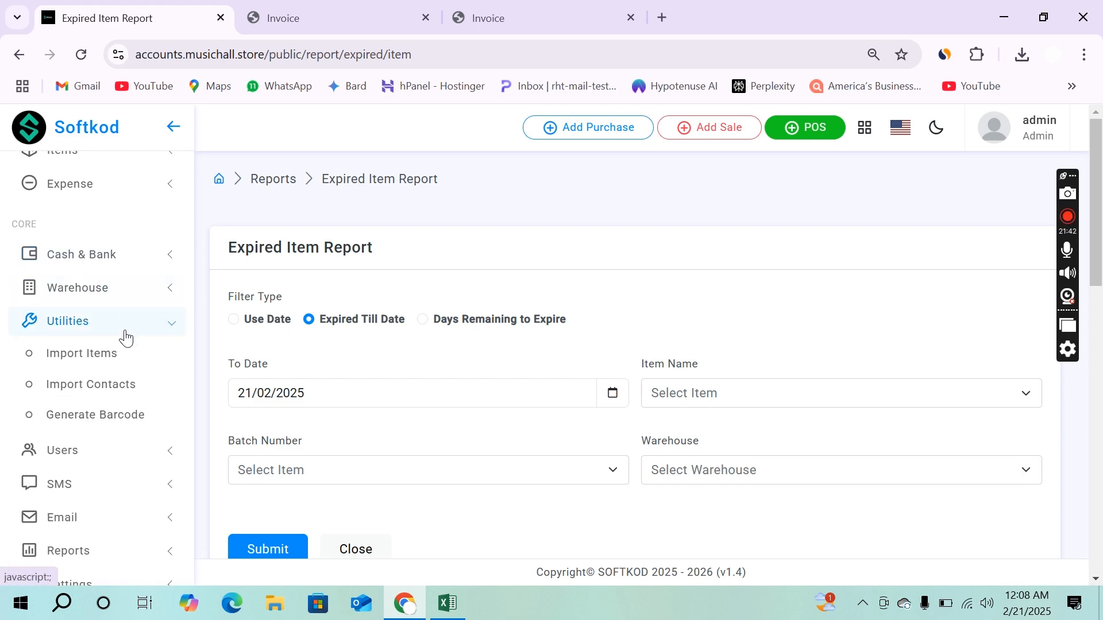
left_click(124, 421)
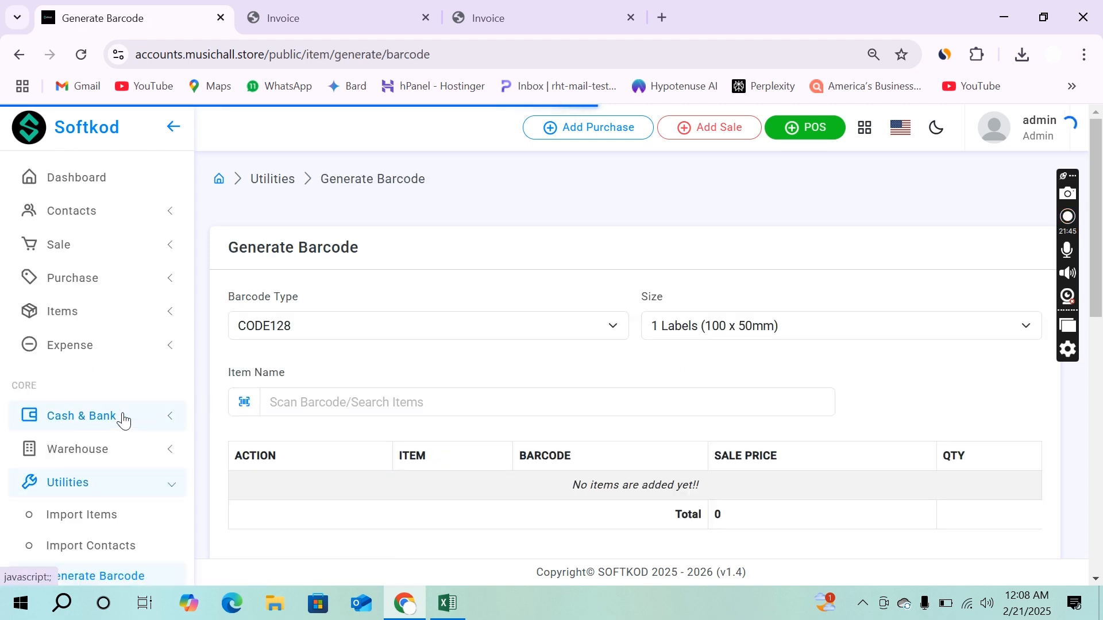
scroll(491, 399, "down", 2)
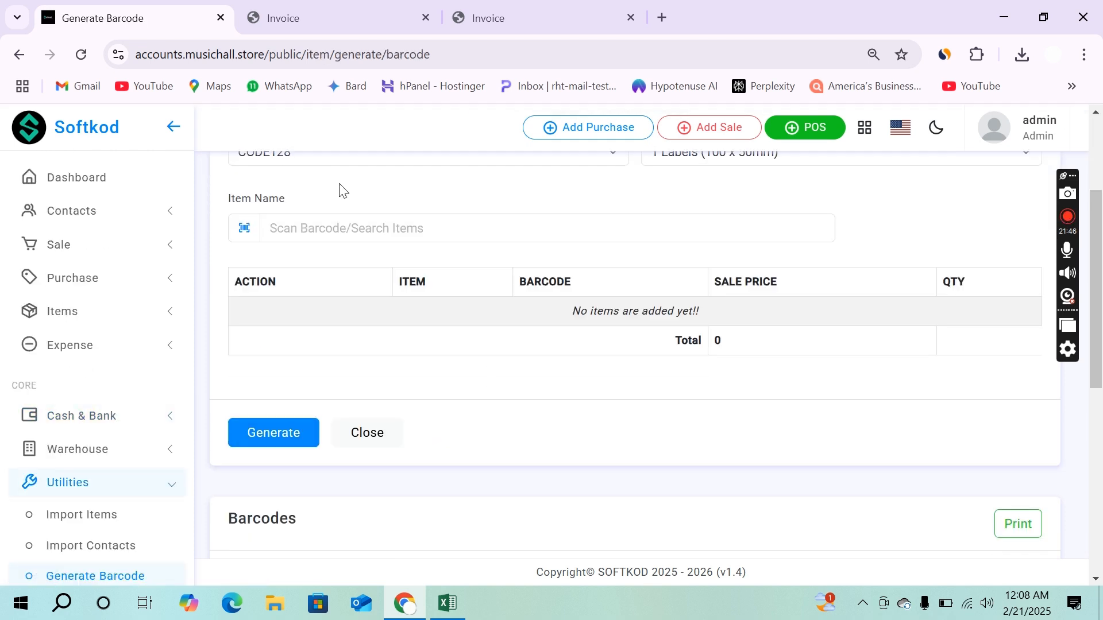
scroll(361, 230, "up", 3)
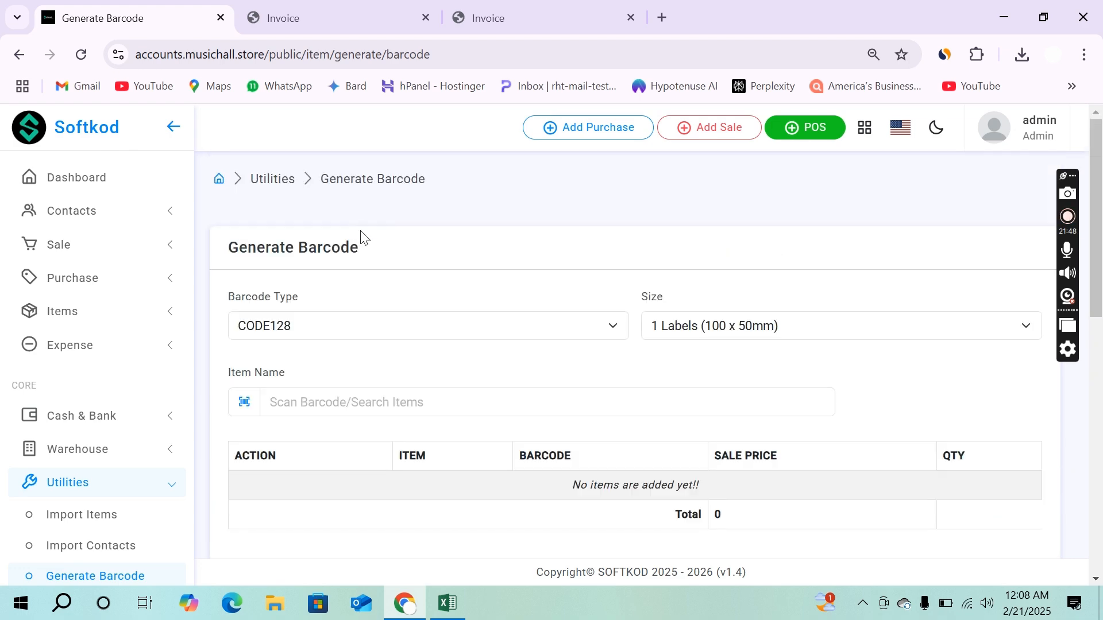
Step: Review the barcode type and label size options, keeping CODE128 and 1 Labels (100 x 50mm)
left_click(843, 326)
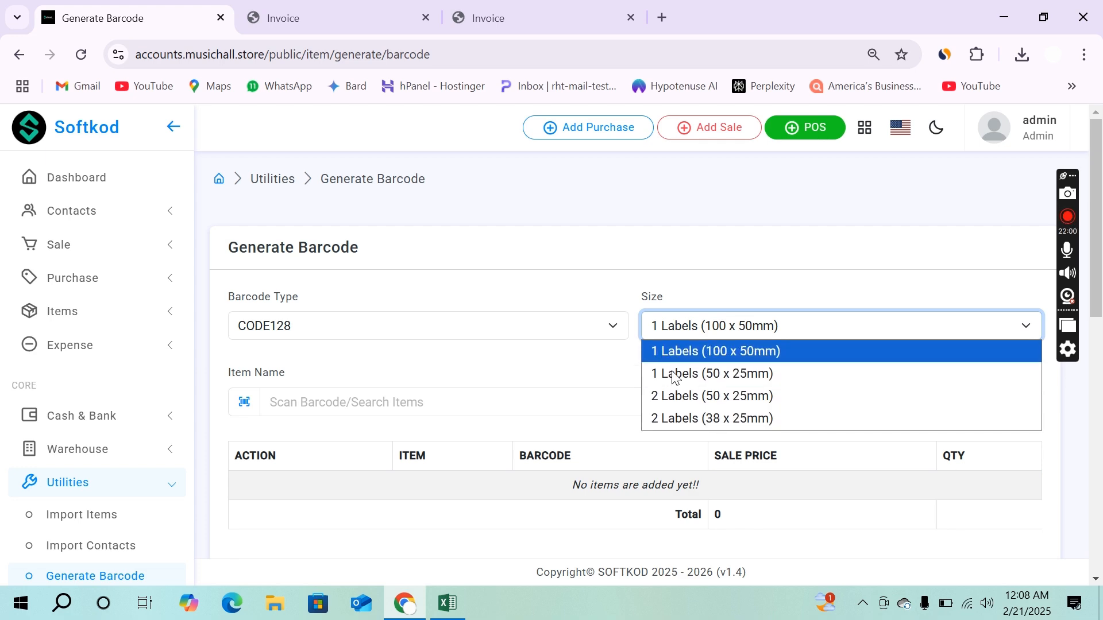
left_click(548, 362)
left_click(342, 332)
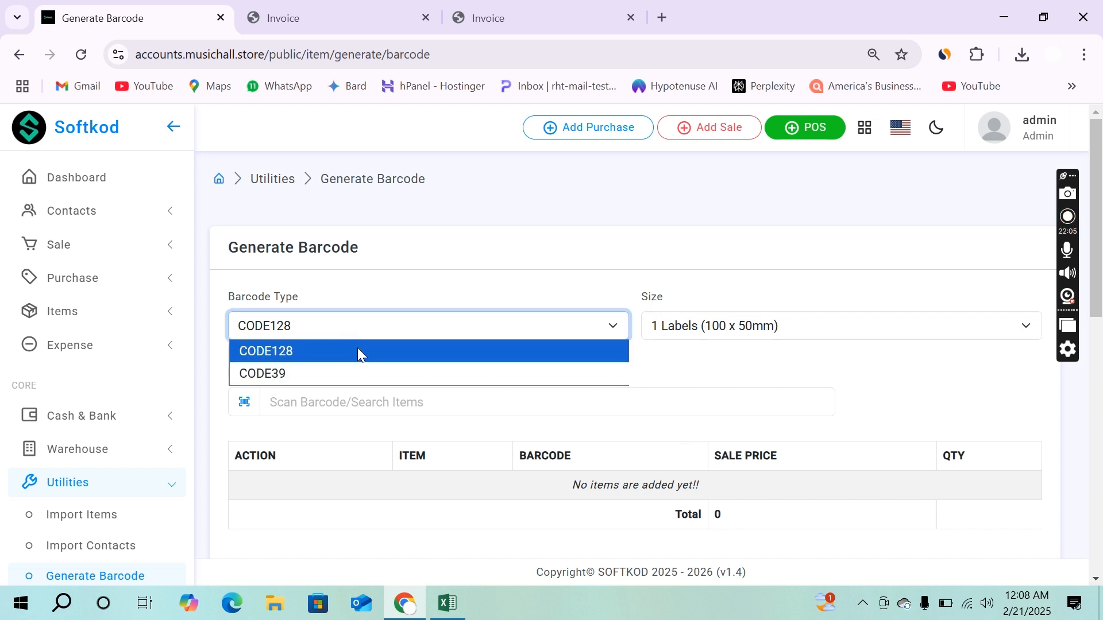
left_click(357, 351)
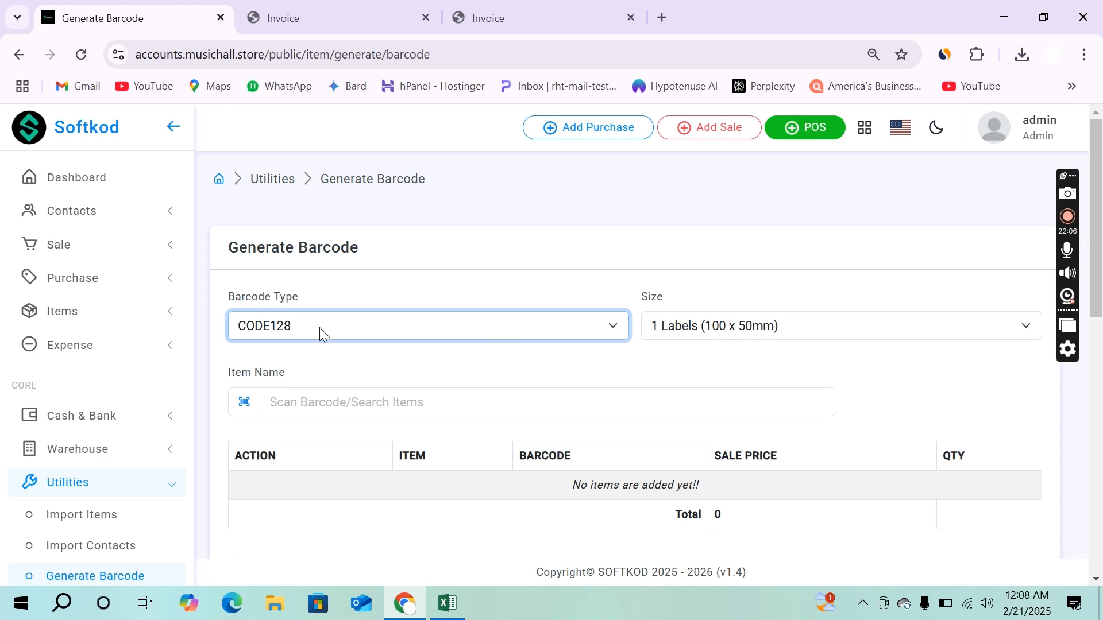
left_click(349, 335)
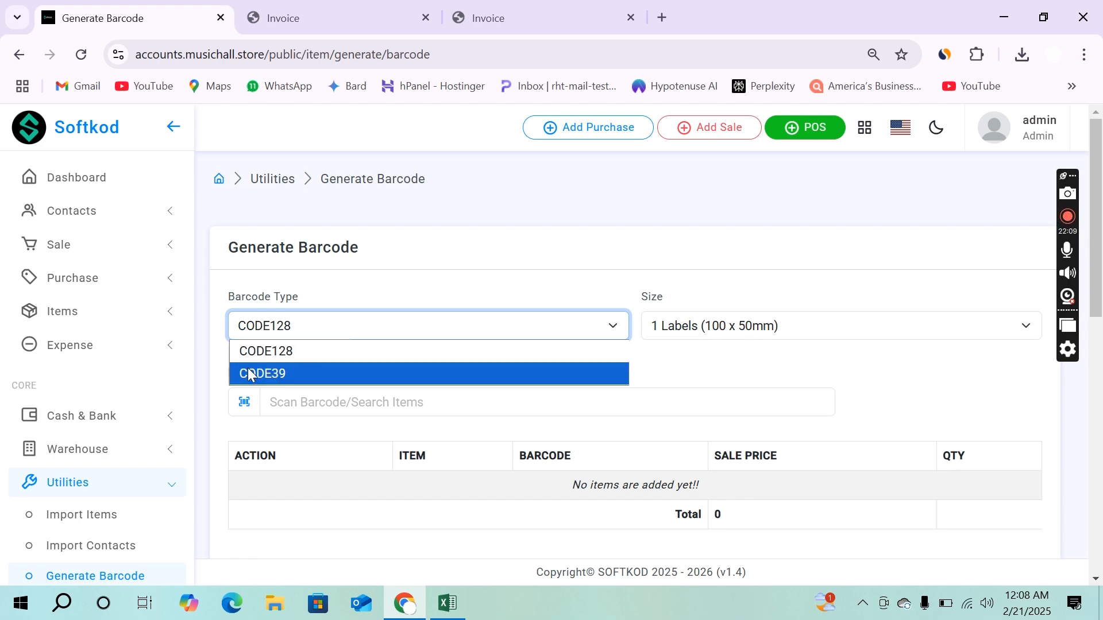
left_click(295, 353)
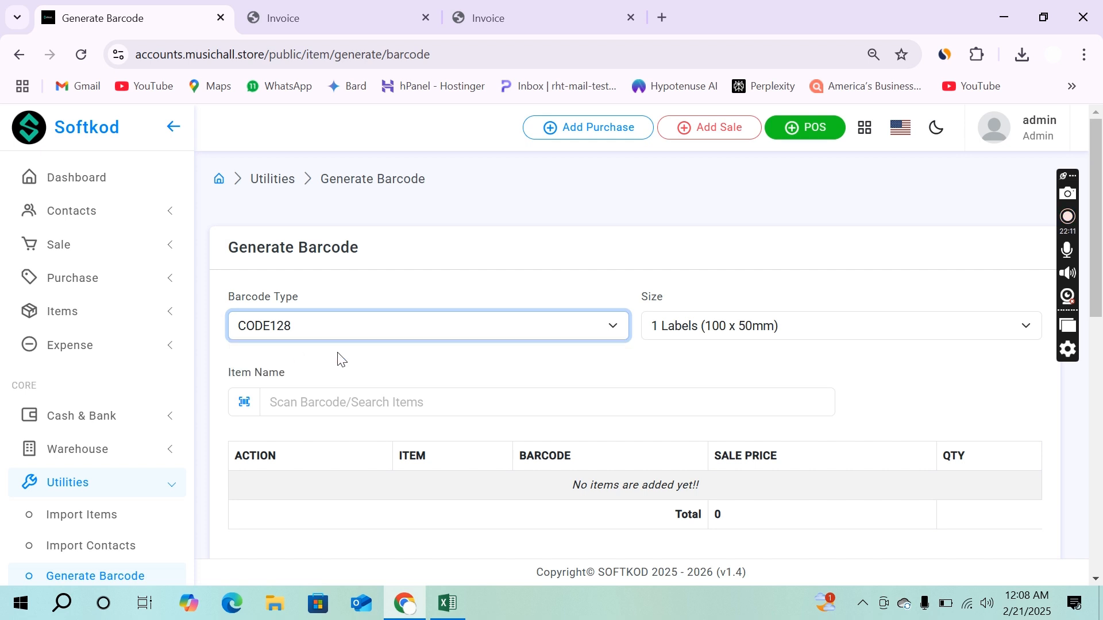
left_click(745, 325)
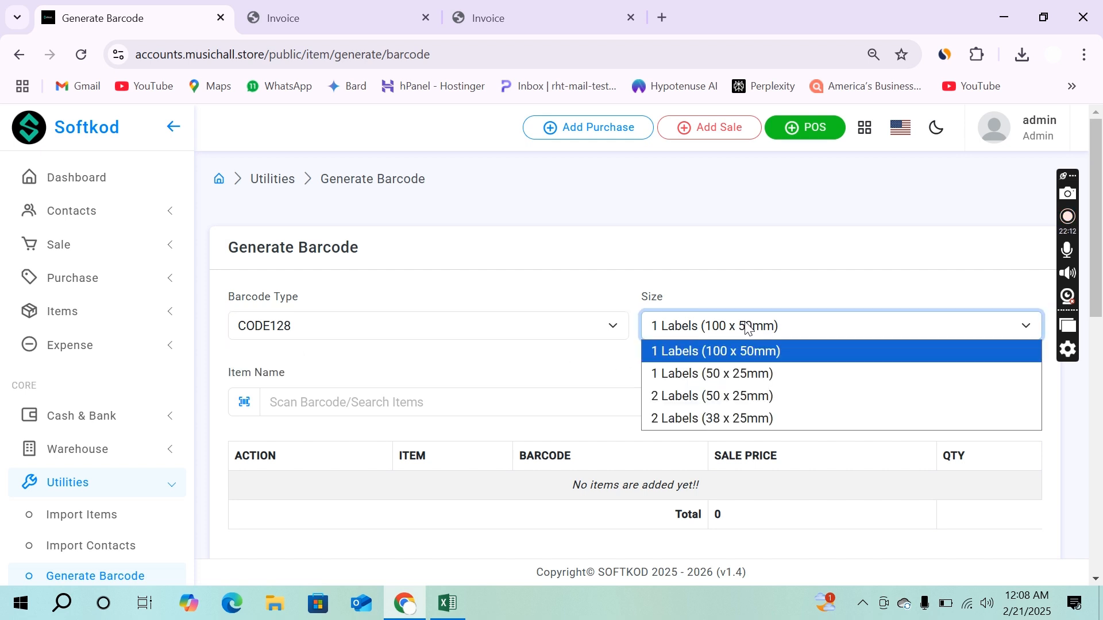
left_click(753, 352)
Step: Add the items Acid Phos Q and Agnus Cast Q to the barcode item list
scroll(630, 367, "down", 2)
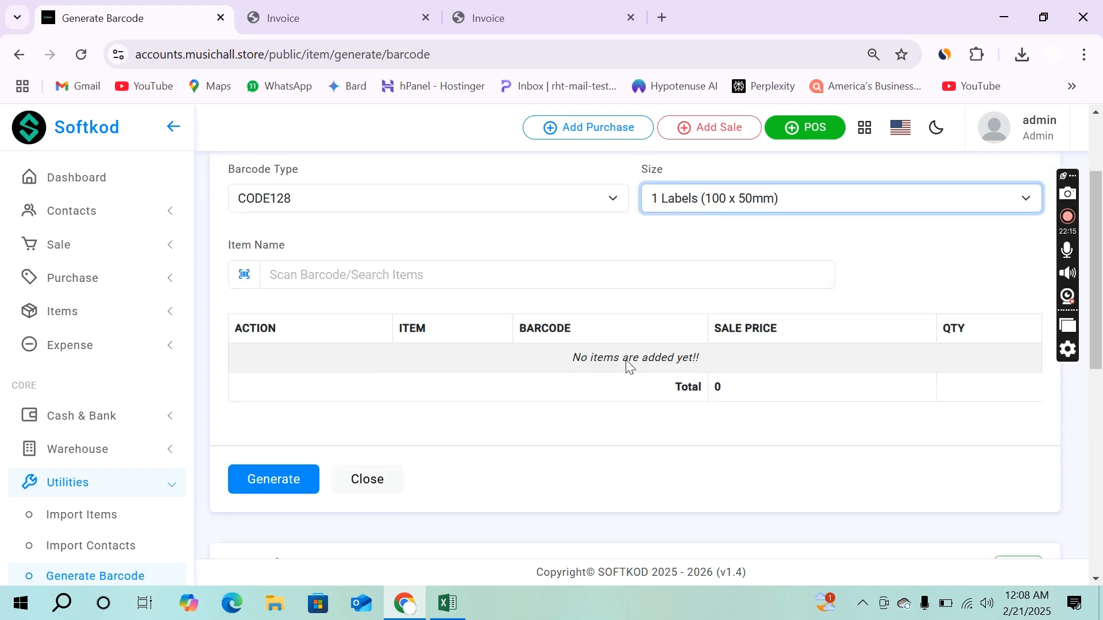
left_click(389, 281)
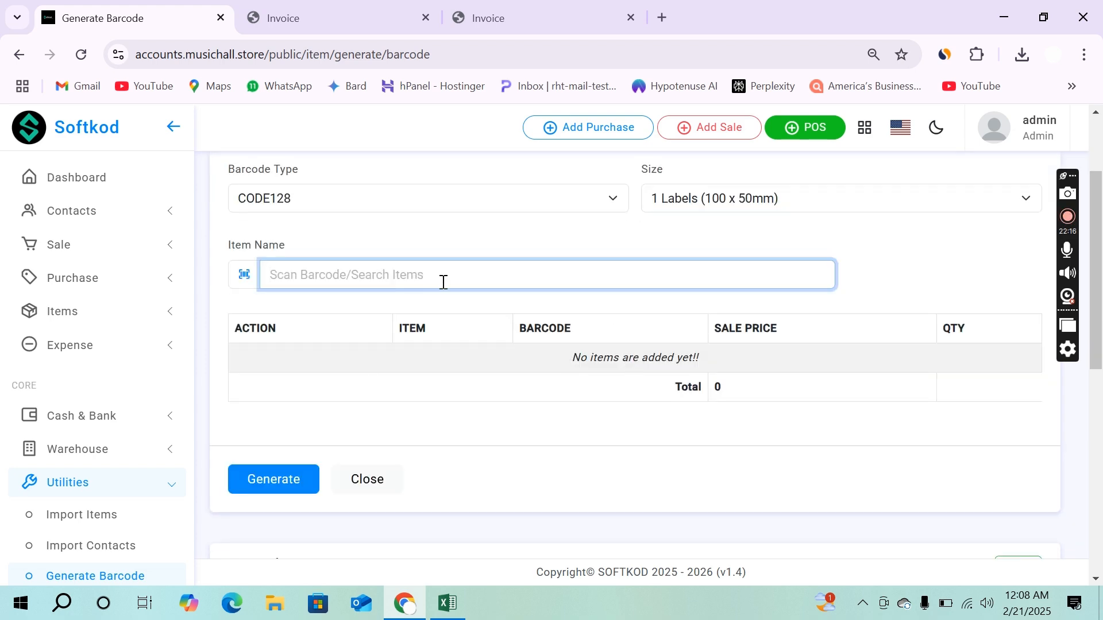
type("ac")
key("Down")
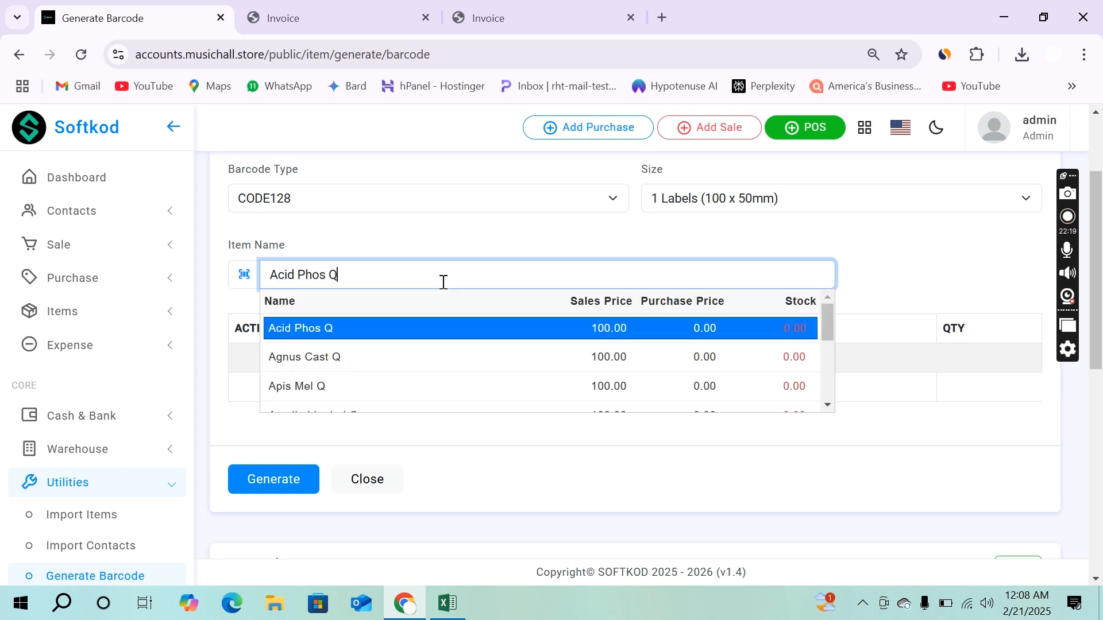
key("Return")
type("a")
key("Down")
key("Down")
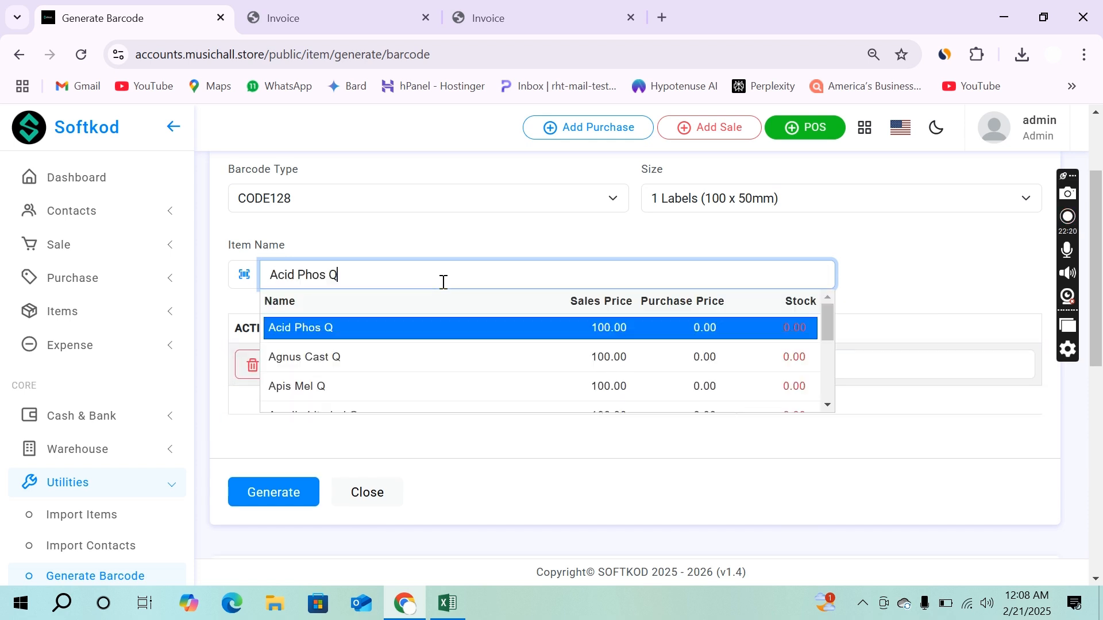
key("Return")
Step: Add the items Azedirchita Ind Q and Echenecia Q to the barcode item list
type("A")
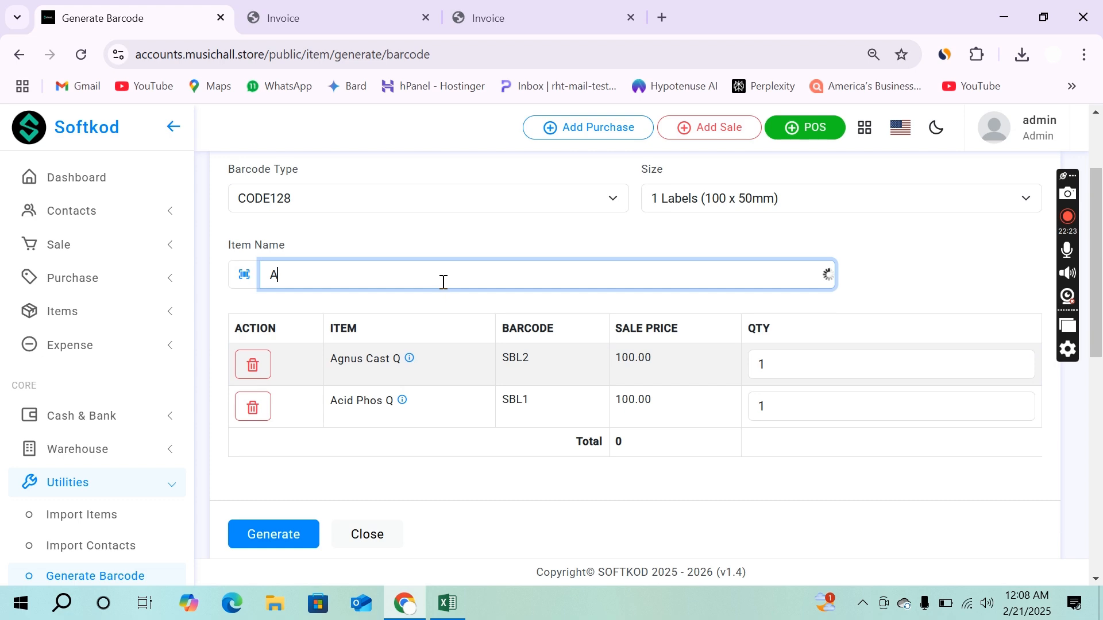
key("Down")
key("Down")
key("Down")
key("Down")
key("Return")
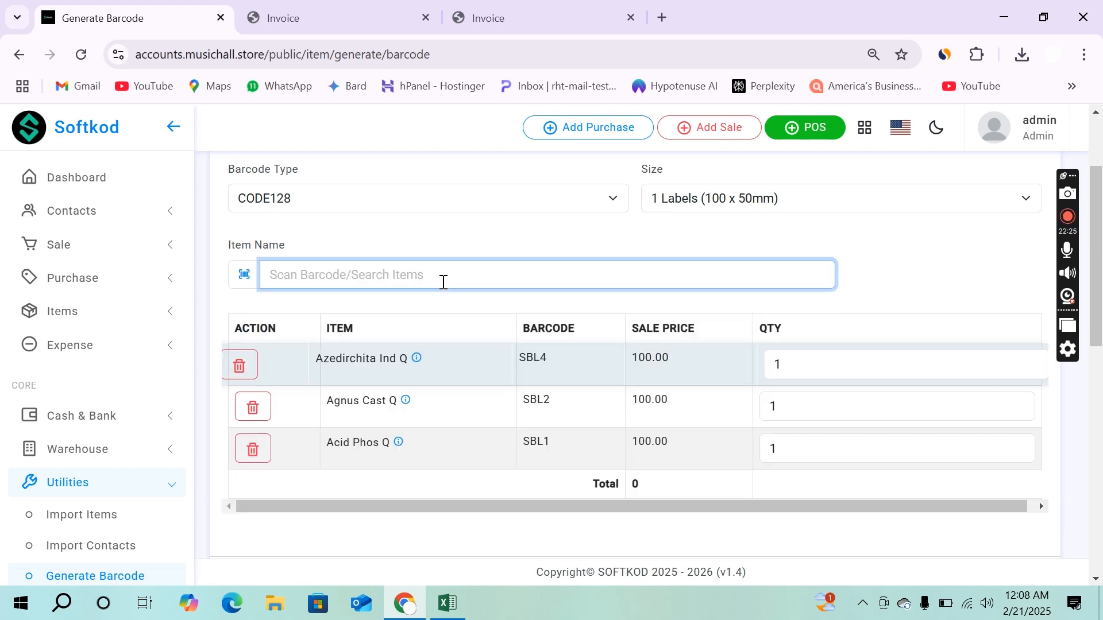
type("a")
key("Down")
key("Down")
key("Down")
key("Down")
key("Down")
key("Down")
key("Down")
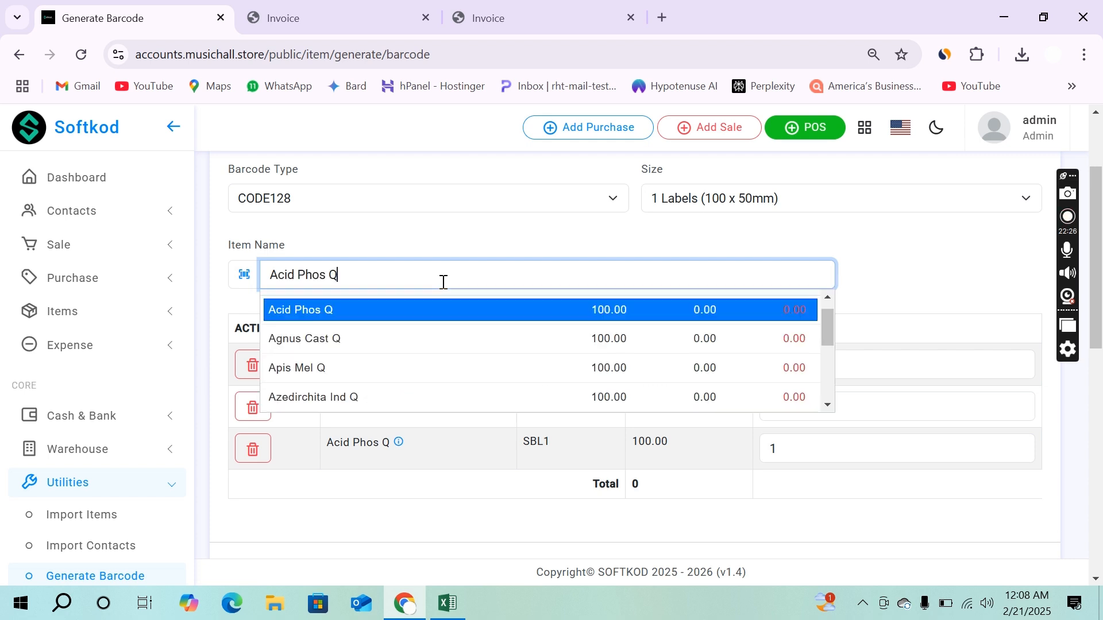
key("Return")
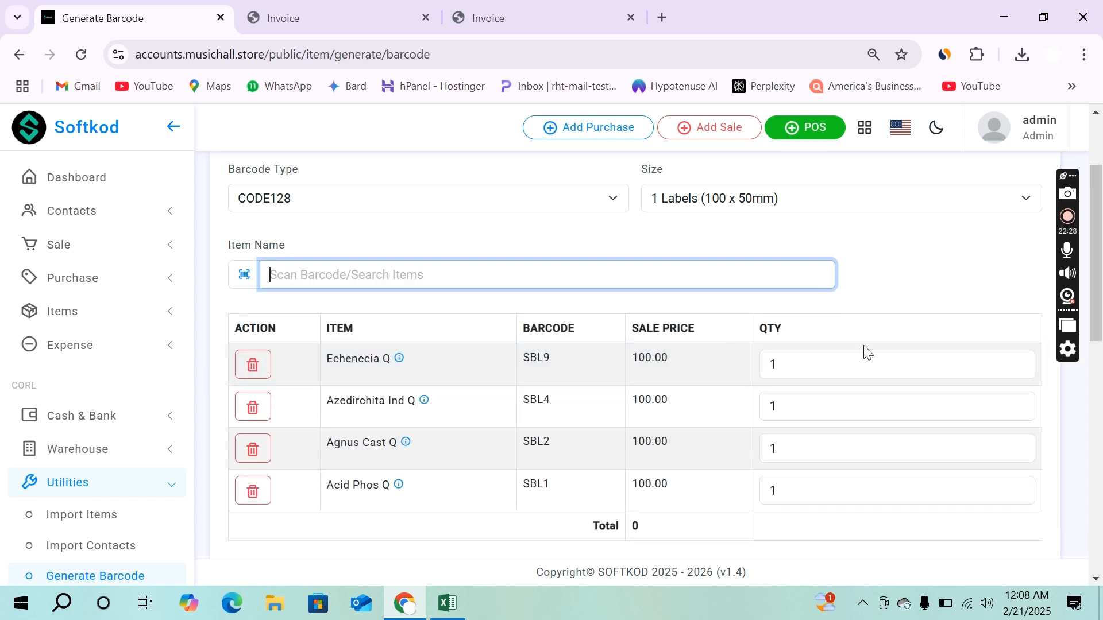
Step: Generate the barcode labels for the listed items, leaving each quantity at 1
scroll(861, 350, "down", 1)
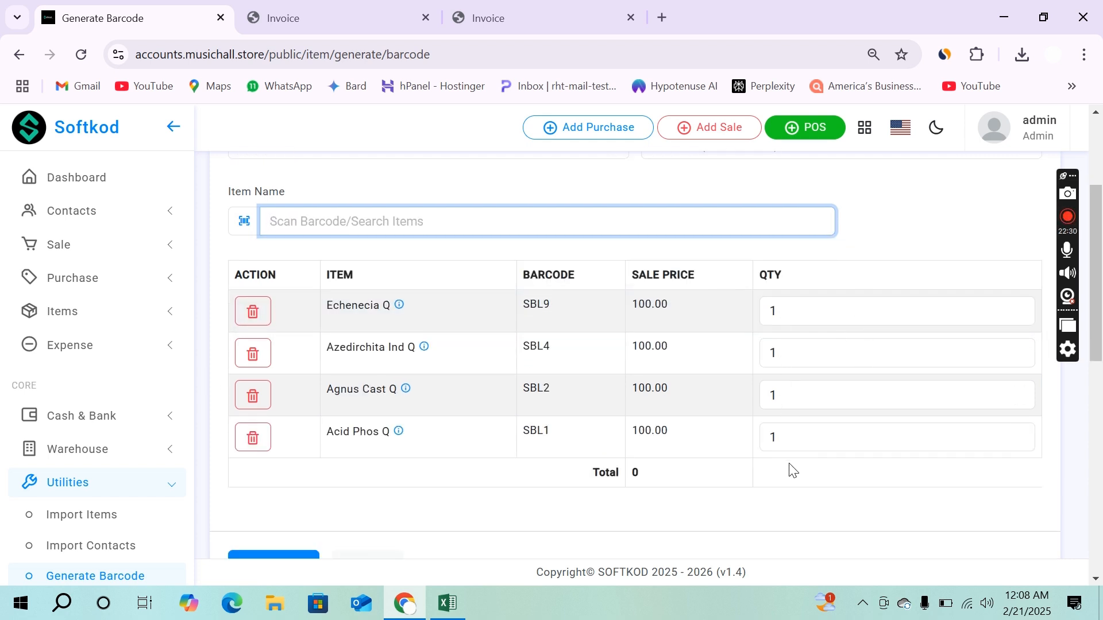
scroll(795, 460, "down", 4)
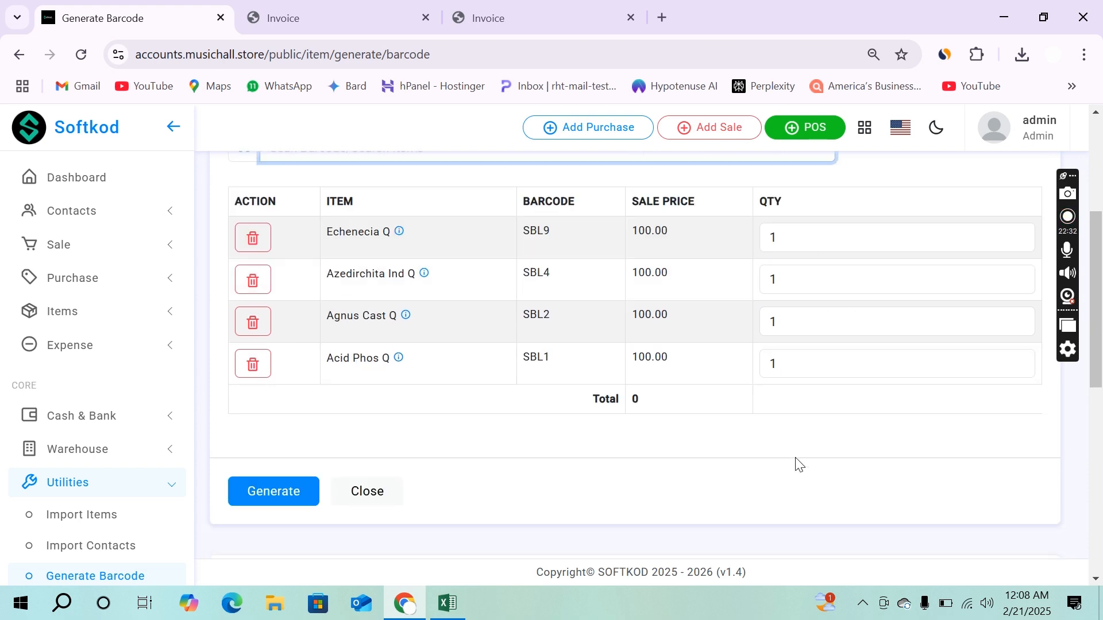
left_click(244, 331)
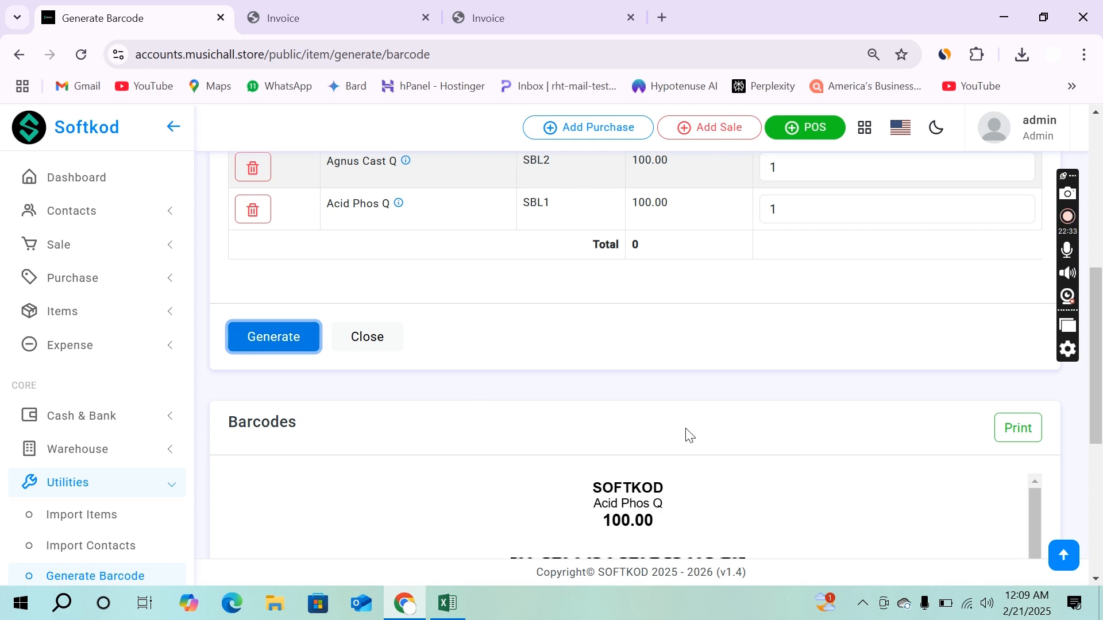
Step: Examine the item name, price and barcode number printed on the generated labels
scroll(736, 446, "down", 7)
scroll(737, 447, "up", 3)
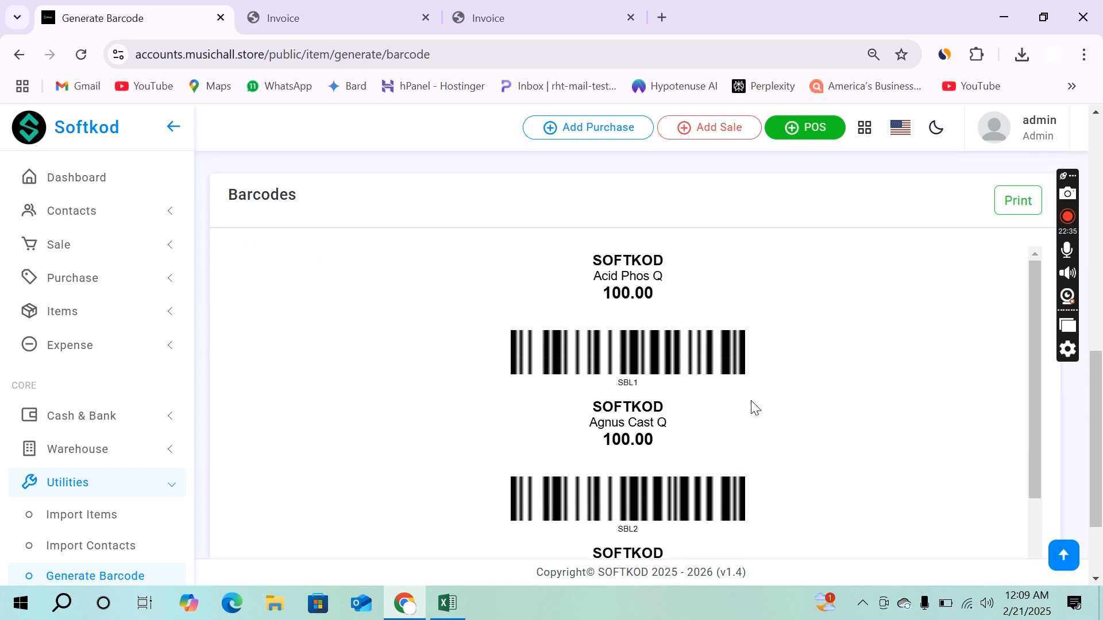
left_click_drag(607, 261, 593, 286)
double_click(596, 277)
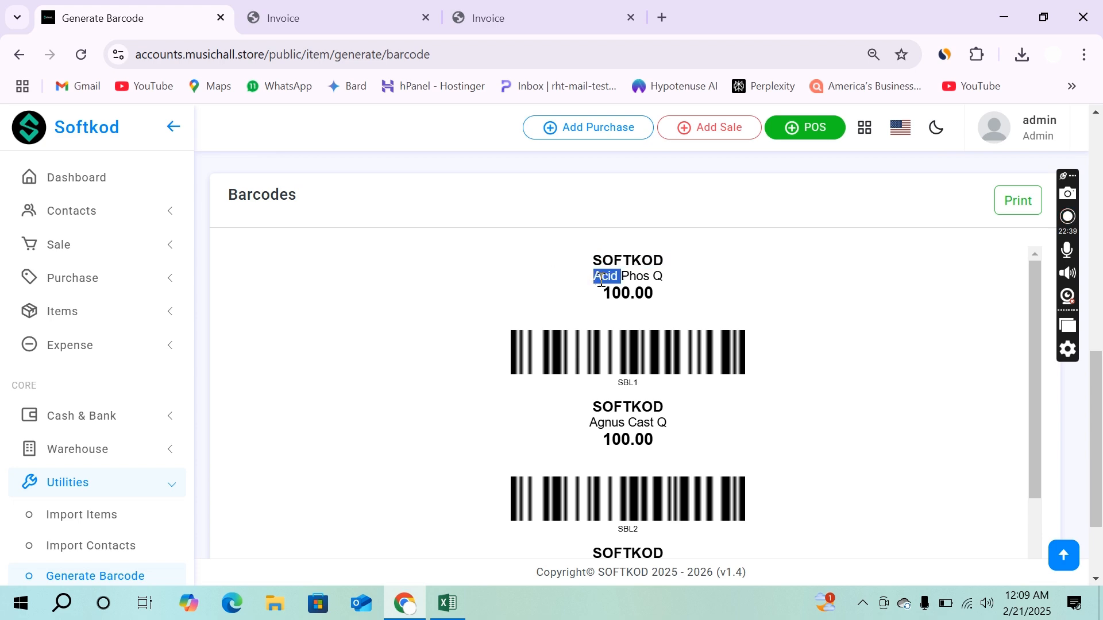
left_click(664, 279)
left_click_drag(661, 292, 598, 302)
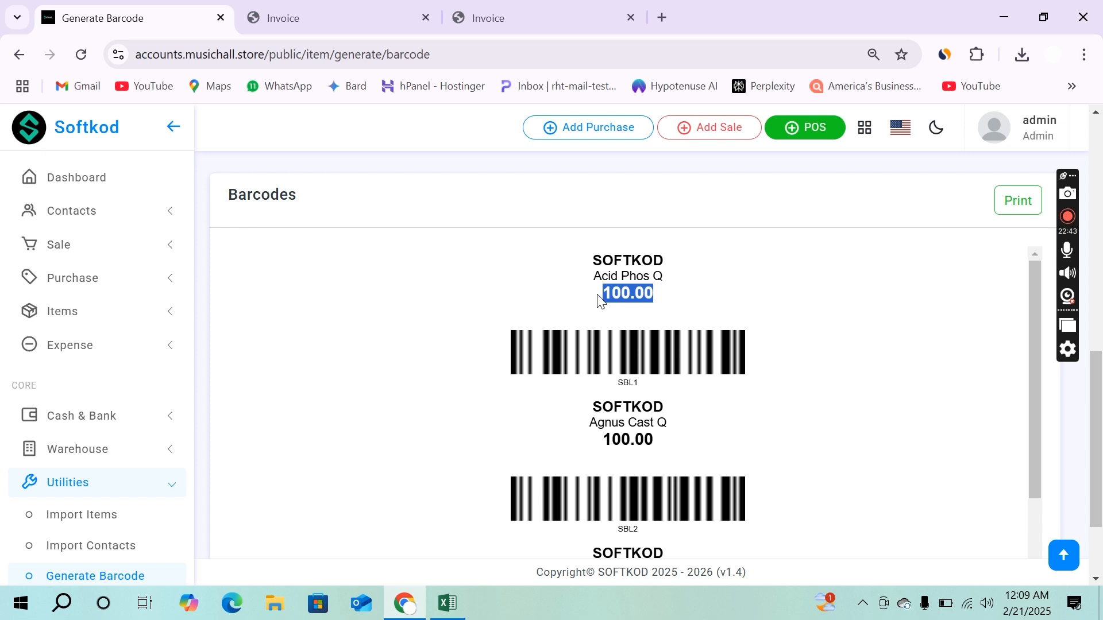
scroll(598, 302, "down", 1)
left_click_drag(643, 330, 620, 338)
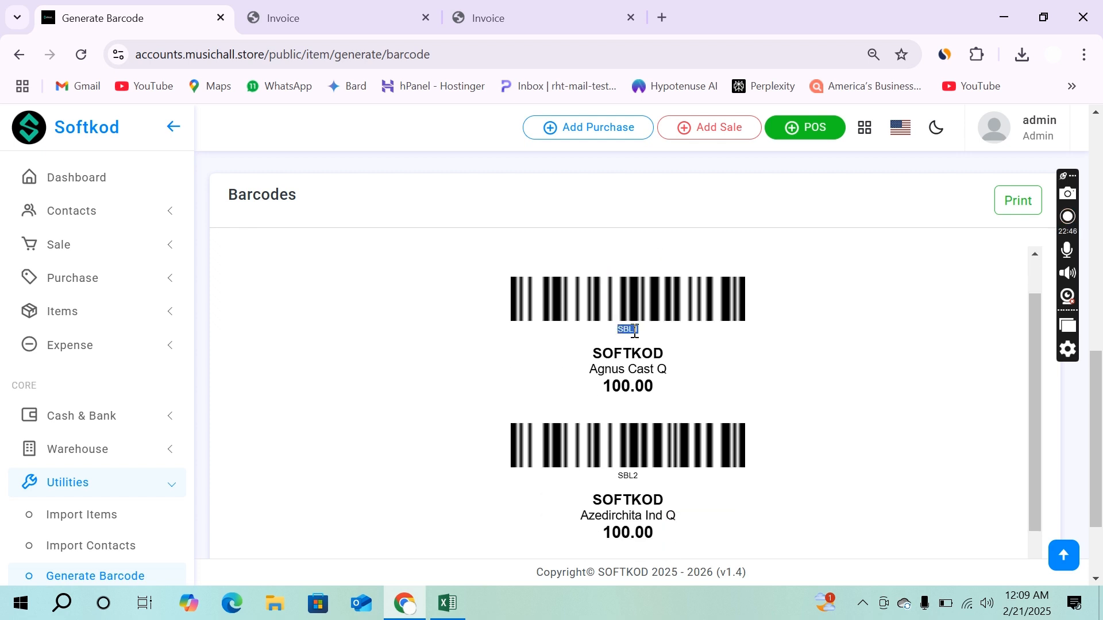
left_click(689, 289)
scroll(693, 323, "down", 2)
scroll(693, 323, "up", 3)
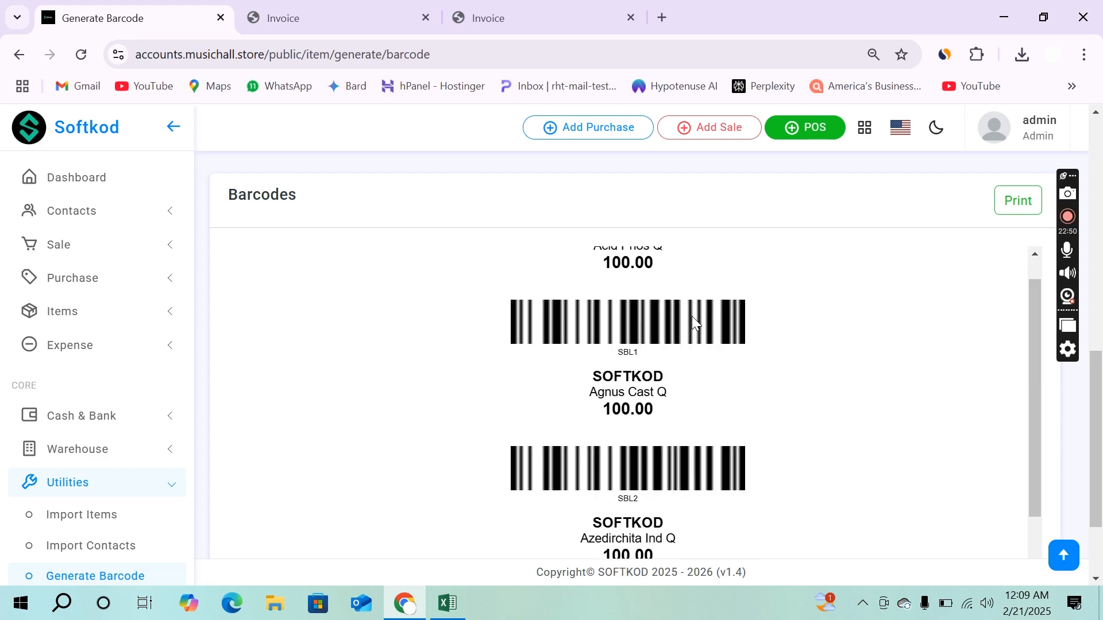
Step: Open the print preview for the generated barcodes and cancel it without printing
left_click(1014, 205)
left_click(1019, 204)
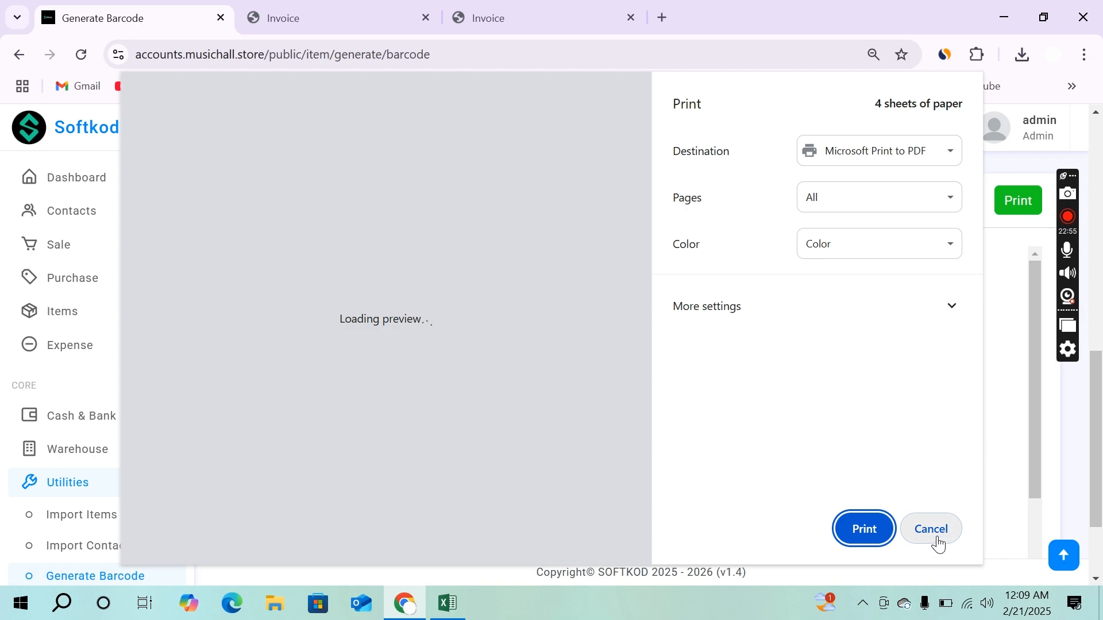
left_click(935, 538)
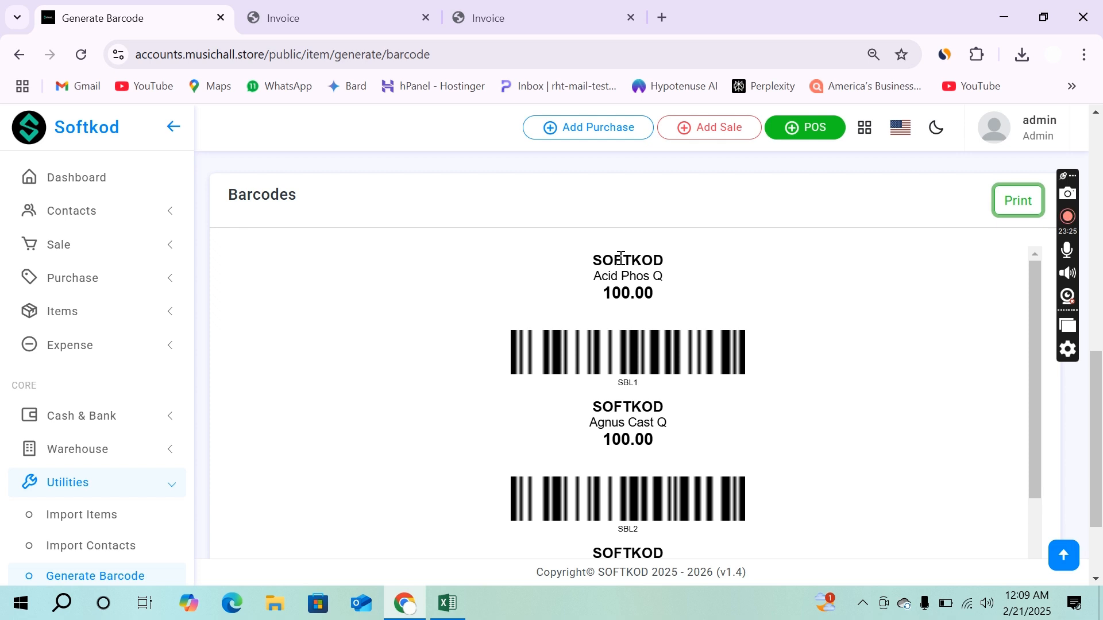
Step: Check the company name on the first label and look over the remaining generated barcode labels
scroll(625, 458, "down", 5)
scroll(630, 463, "up", 5)
left_click_drag(591, 254, 663, 259)
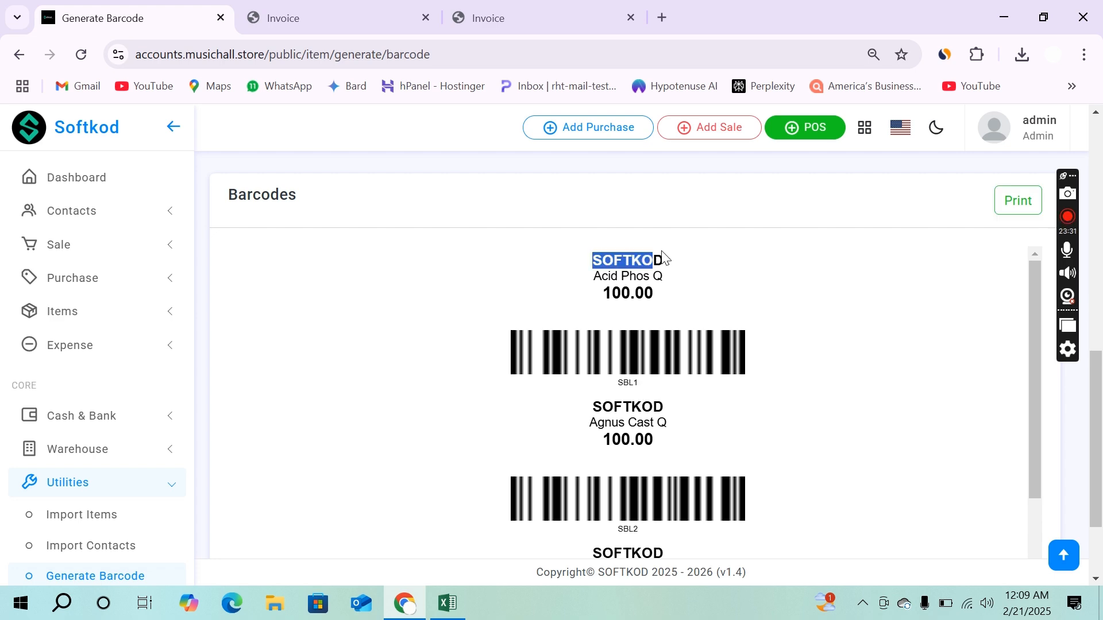
left_click(589, 240)
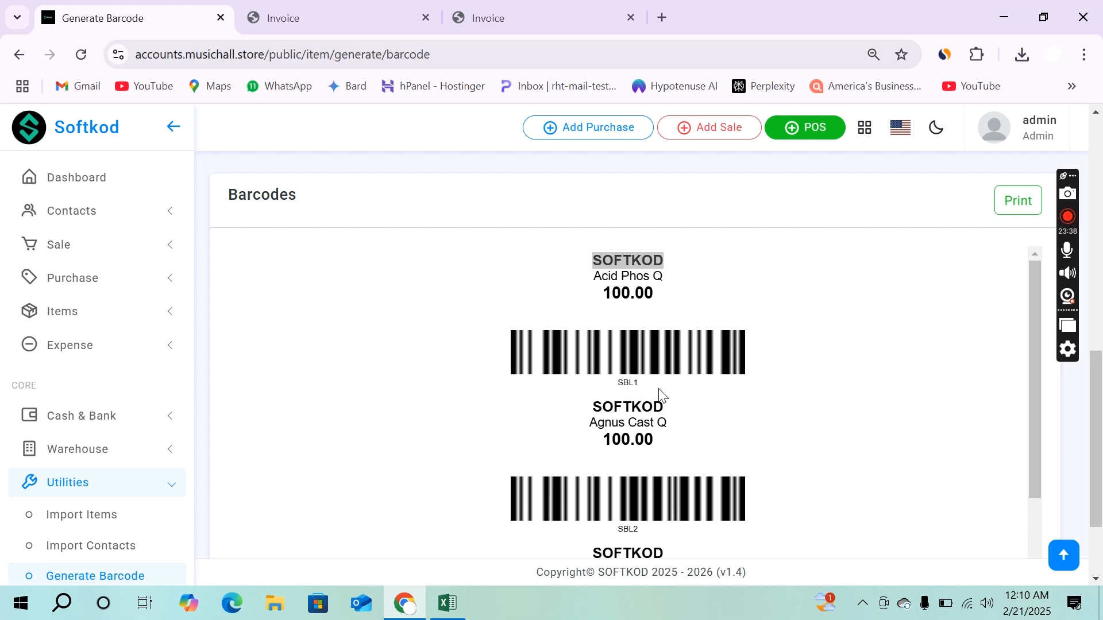
scroll(589, 465, "down", 1)
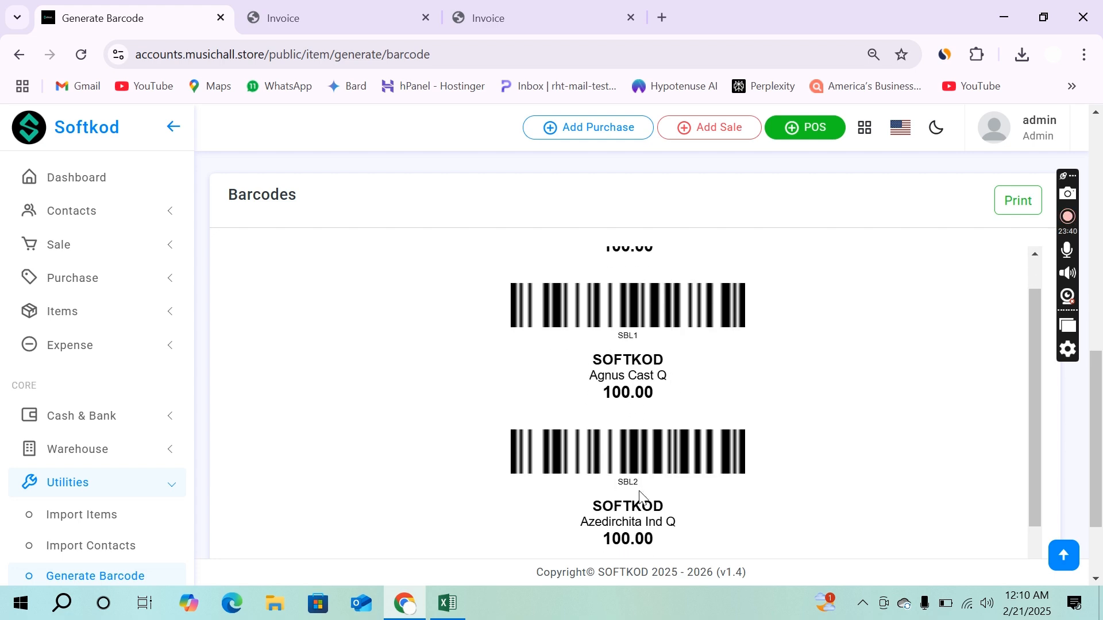
scroll(630, 497, "down", 3)
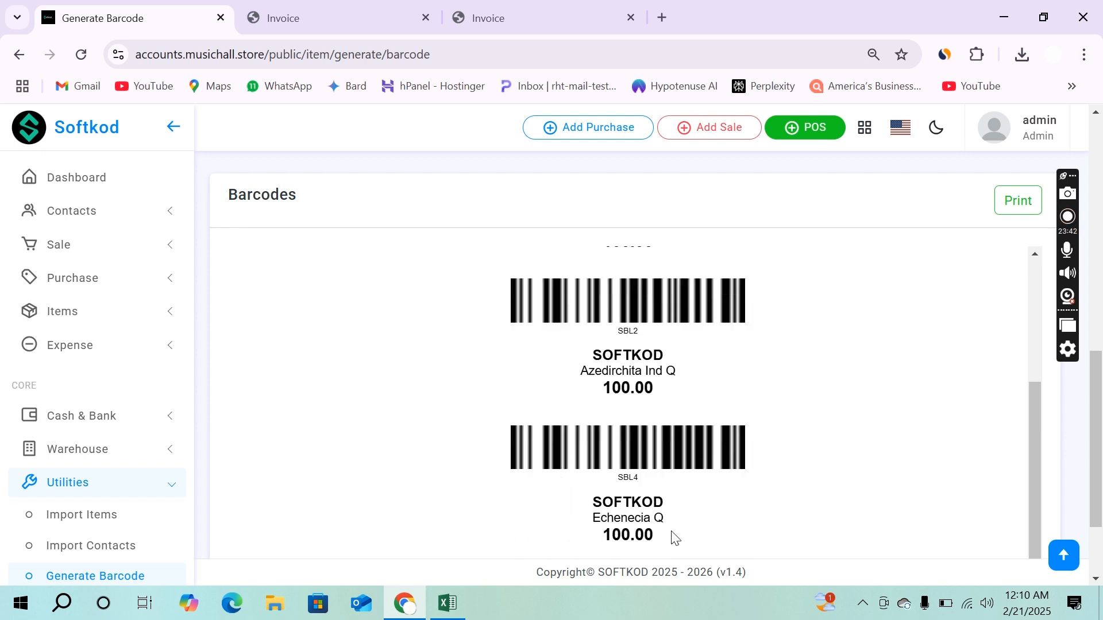
scroll(672, 535, "up", 4)
left_click(489, 292)
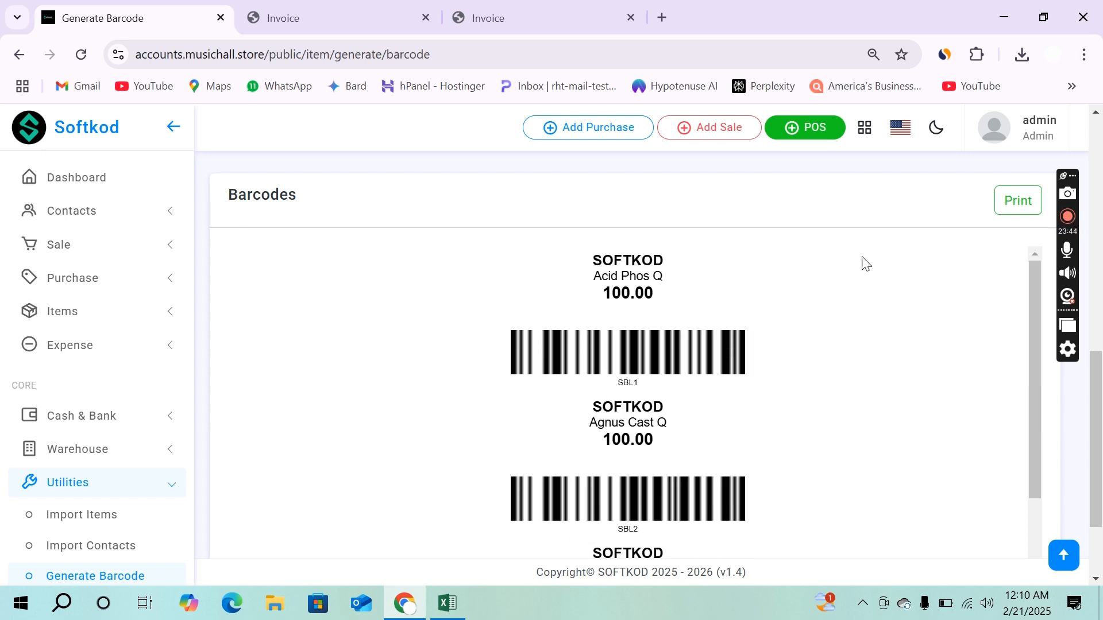
Step: Return to the dashboard and expand the Expense and Cash & Bank modules to look over their entries
scroll(50, 300, "up", 10)
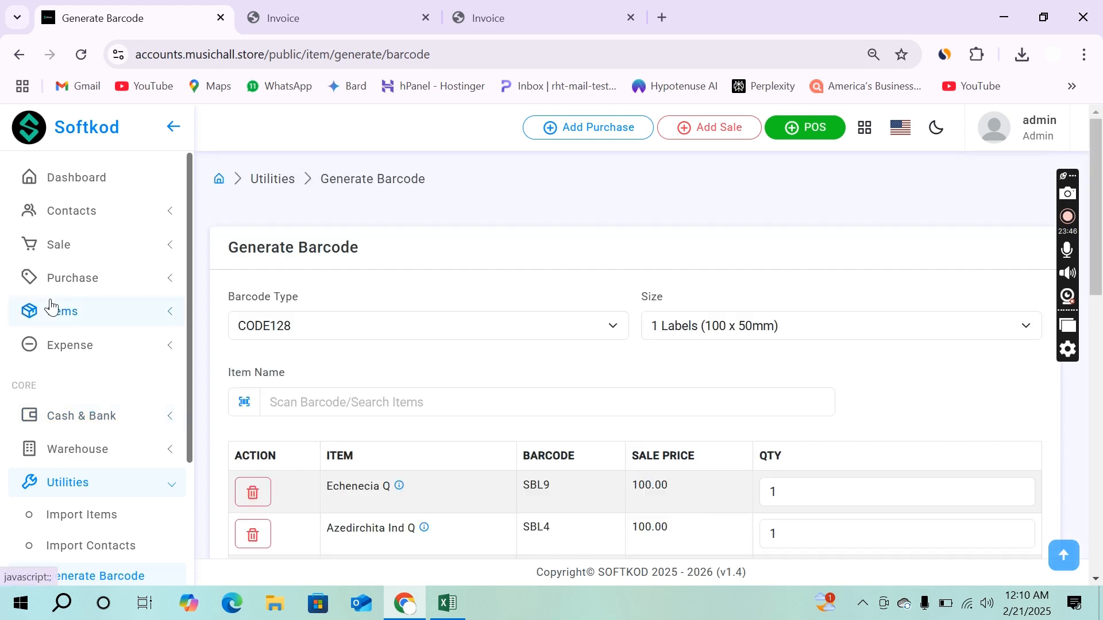
left_click(89, 183)
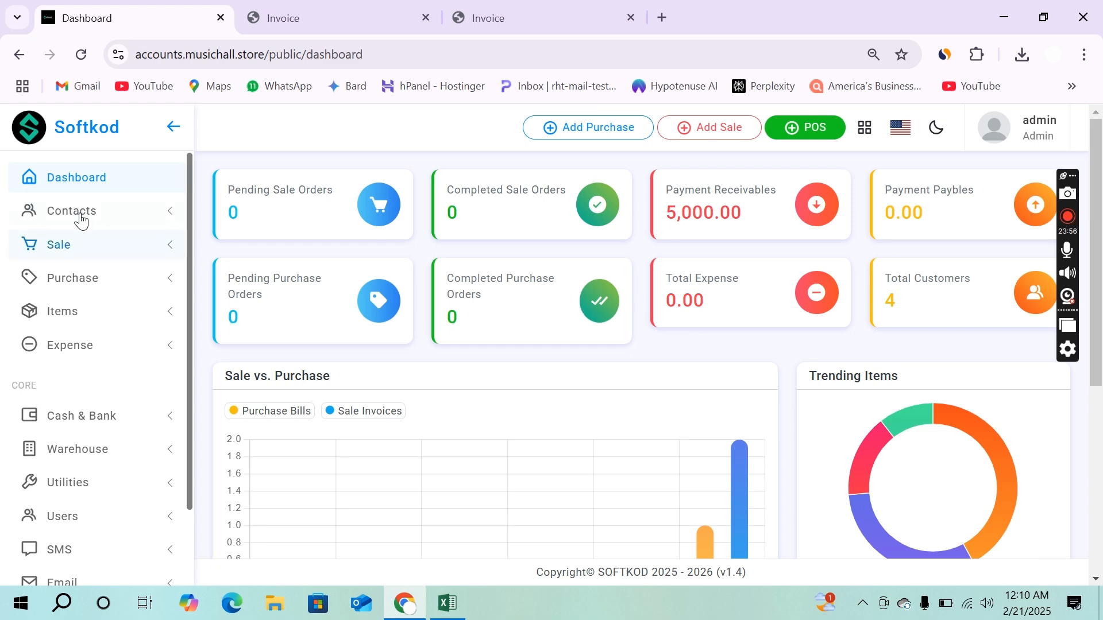
scroll(89, 373, "down", 3)
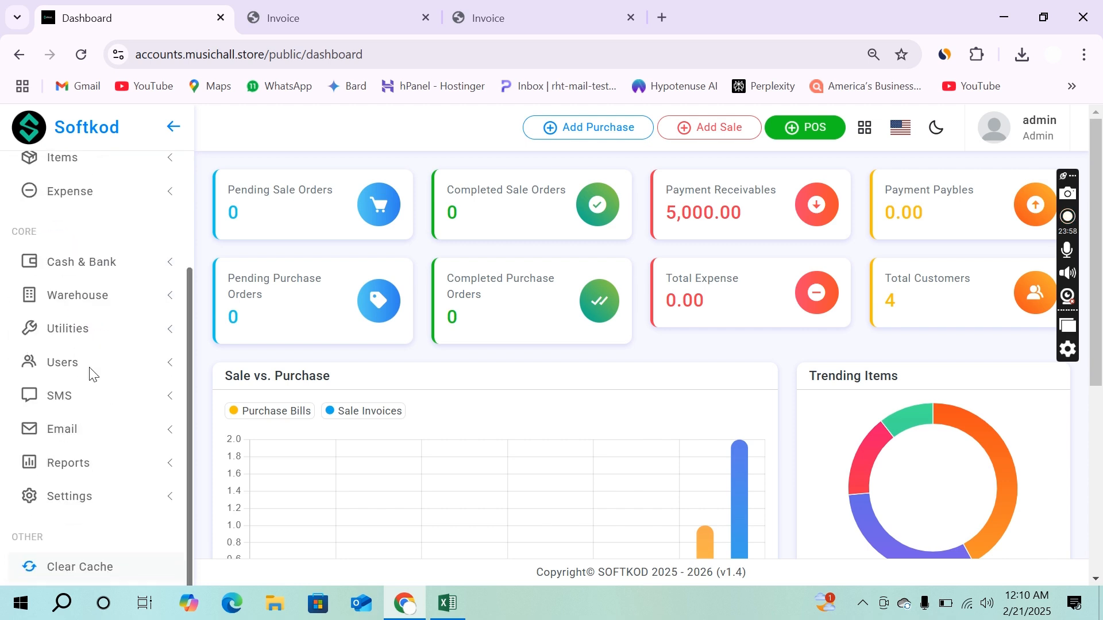
scroll(81, 259, "up", 1)
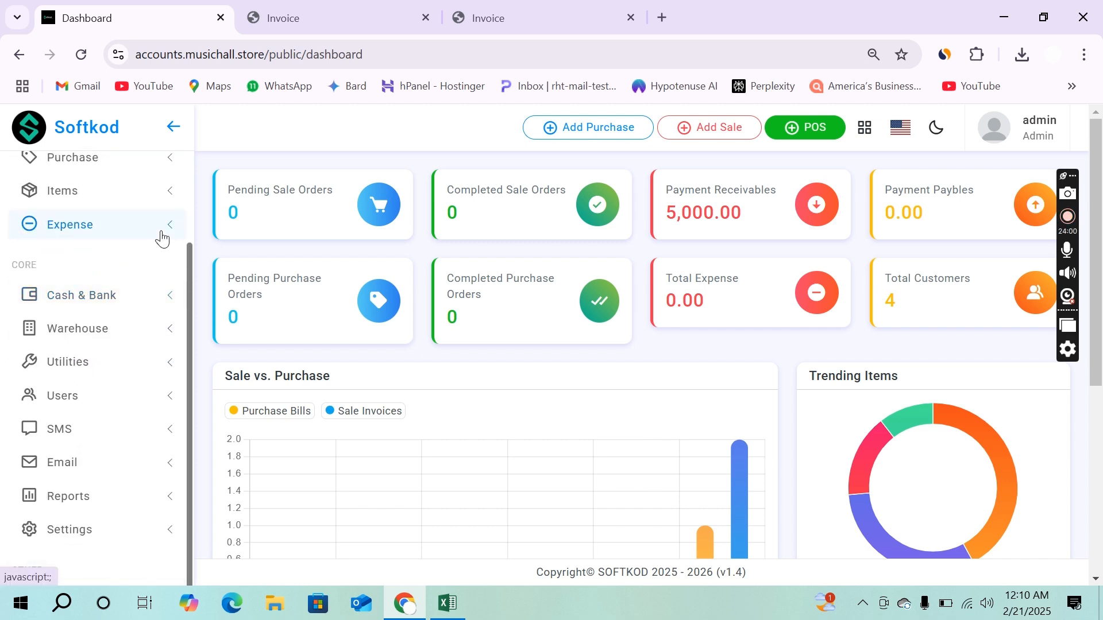
left_click(157, 235)
left_click(107, 357)
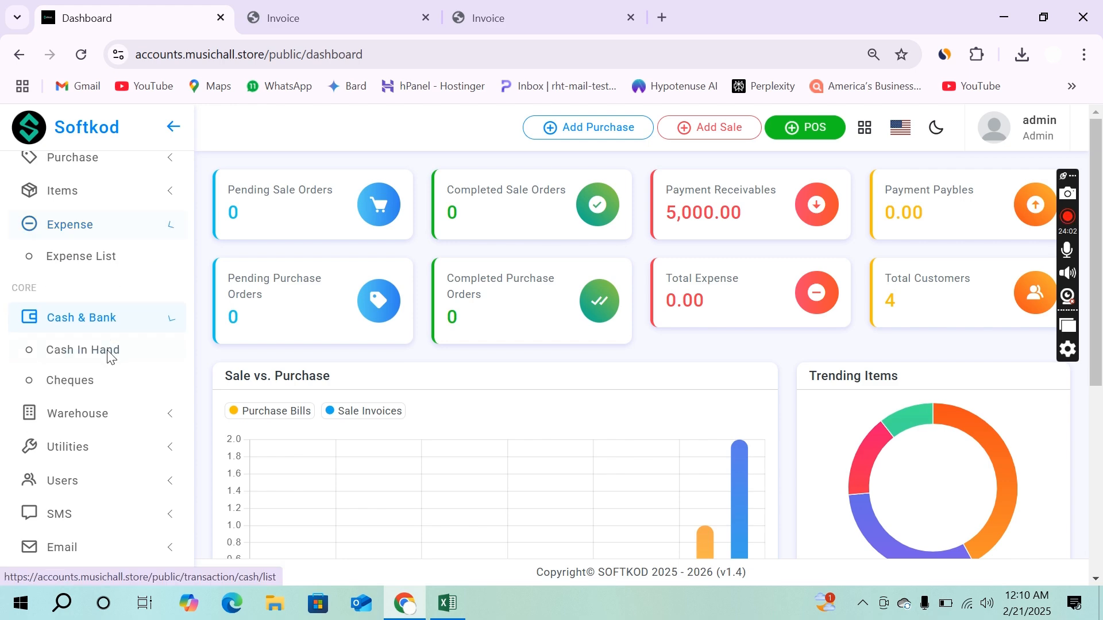
scroll(107, 322, "down", 3)
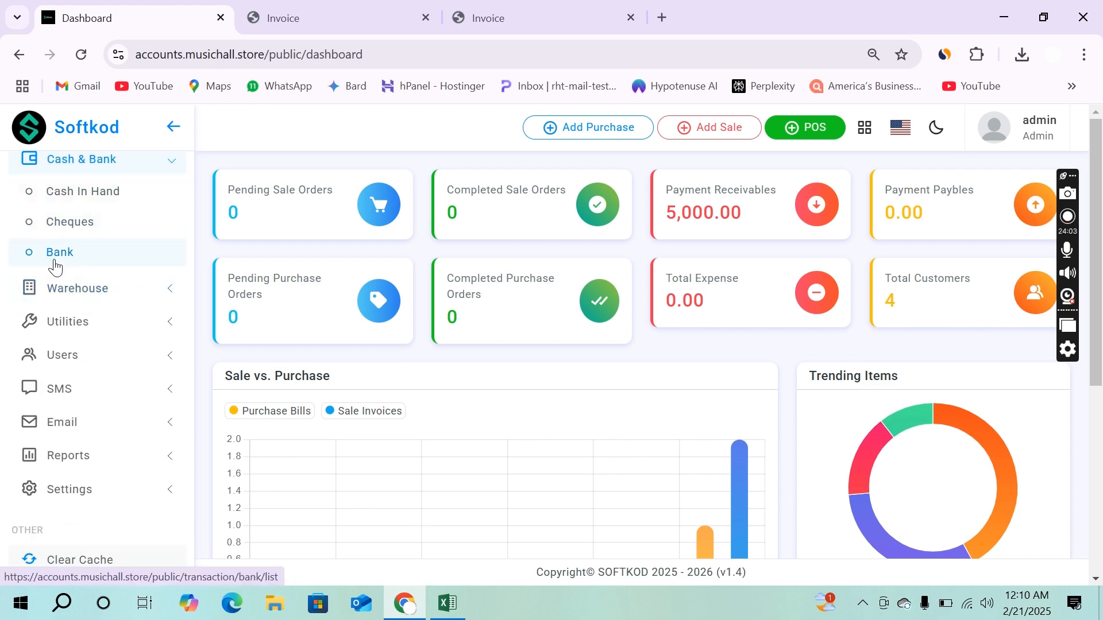
Step: Expand the Warehouse, SMS and Email modules one after another to look over their entries
left_click(57, 292)
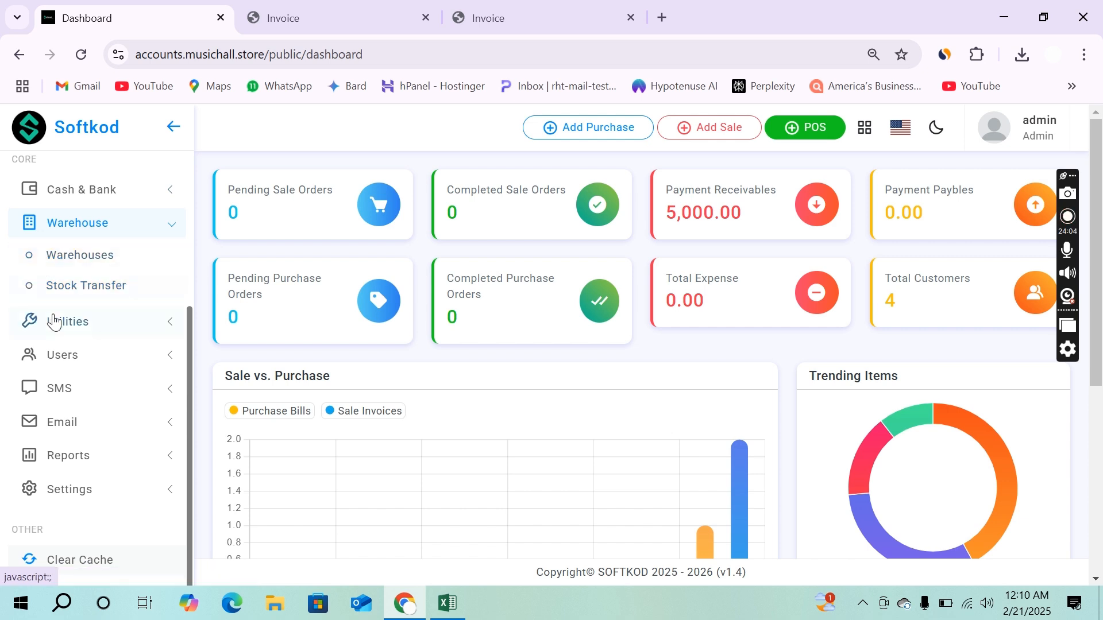
scroll(62, 332, "down", 2)
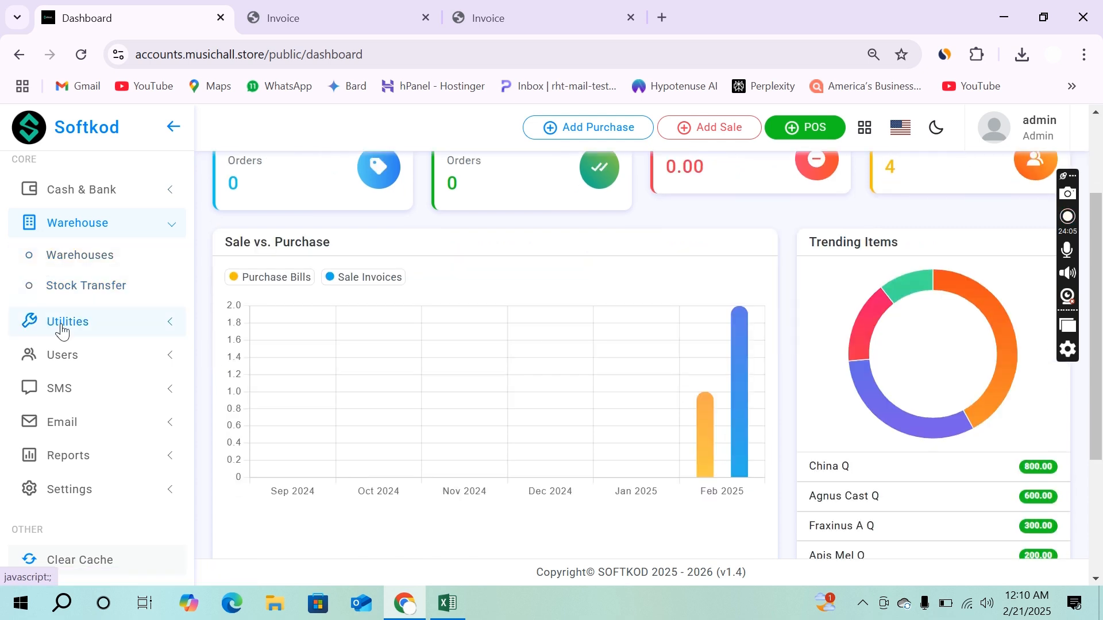
left_click(71, 399)
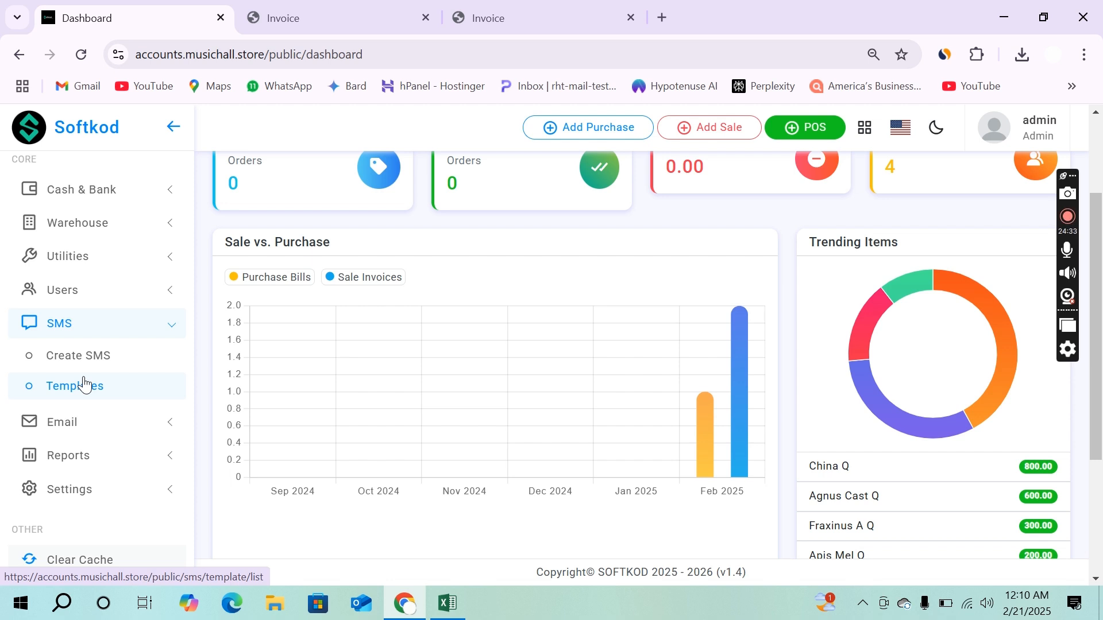
left_click(93, 440)
scroll(90, 436, "down", 1)
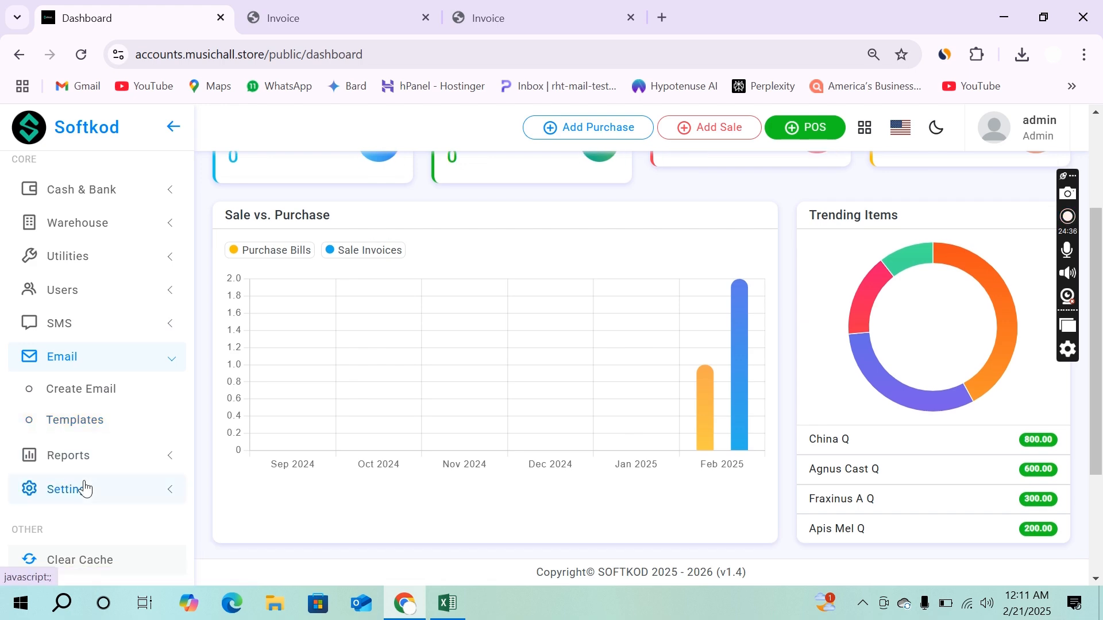
Step: Expand the Purchase module and look over its bill, payment, order and return entries
scroll(84, 430, "up", 4)
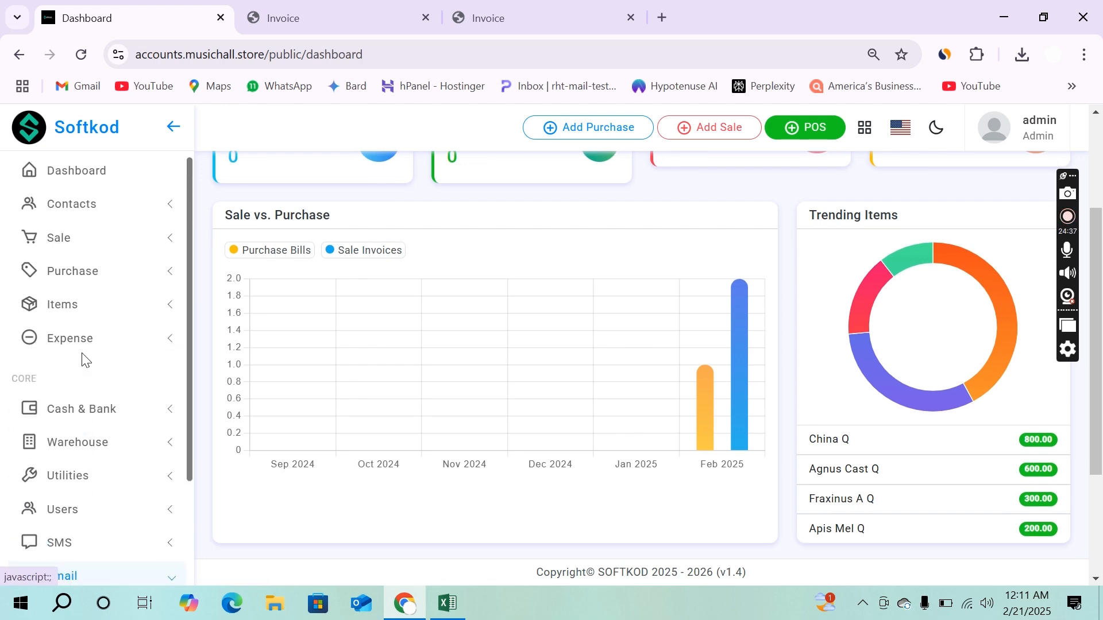
left_click(108, 283)
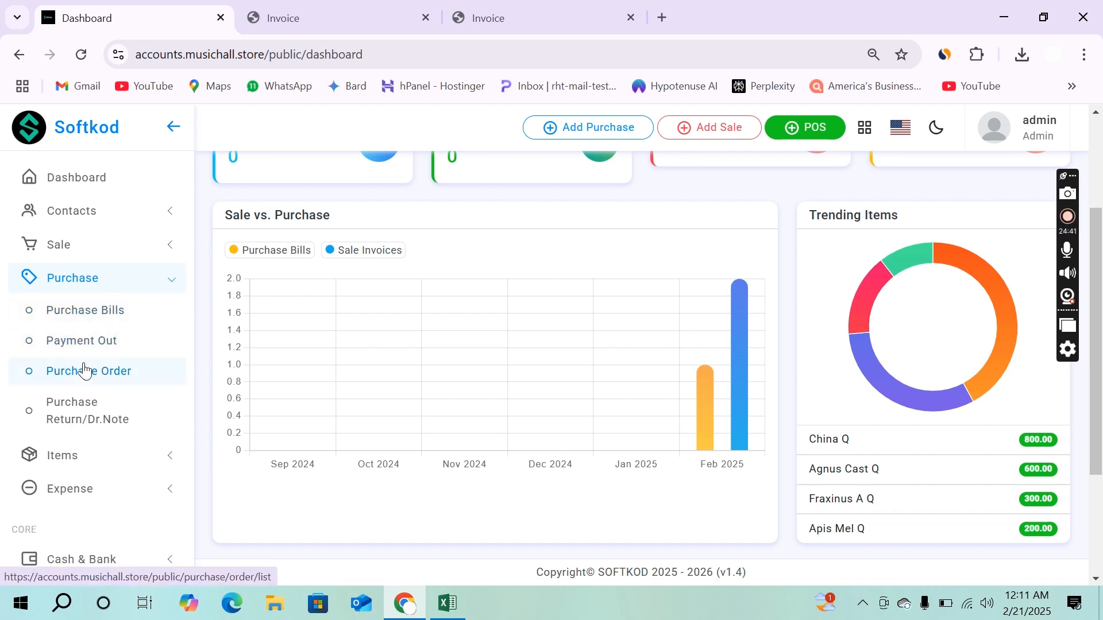
scroll(91, 453, "down", 3)
scroll(91, 451, "up", 2)
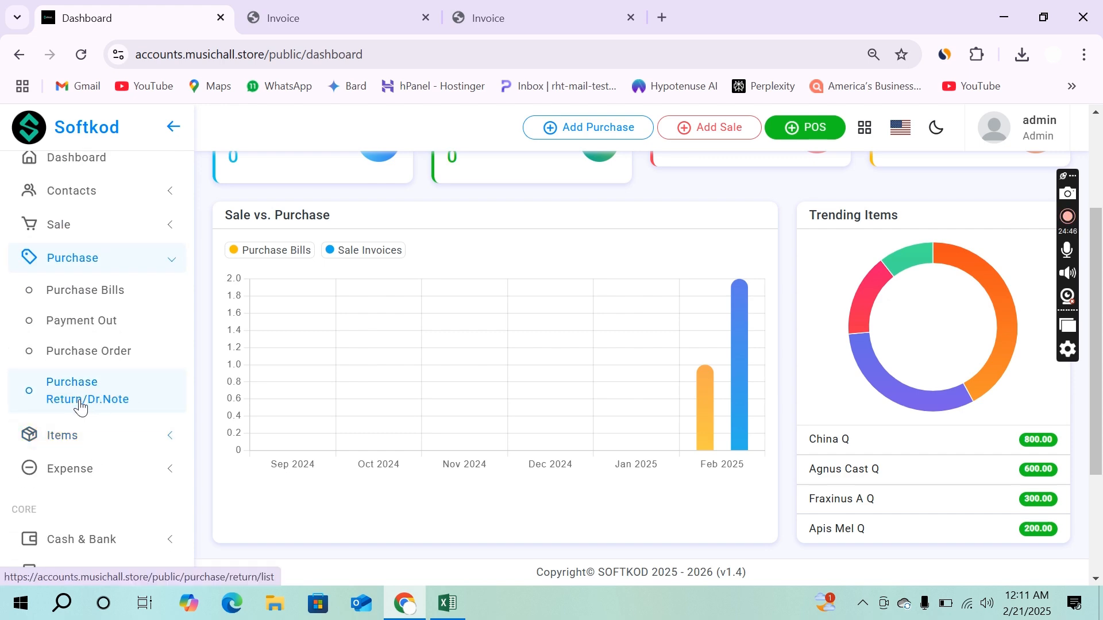
scroll(86, 356, "up", 1)
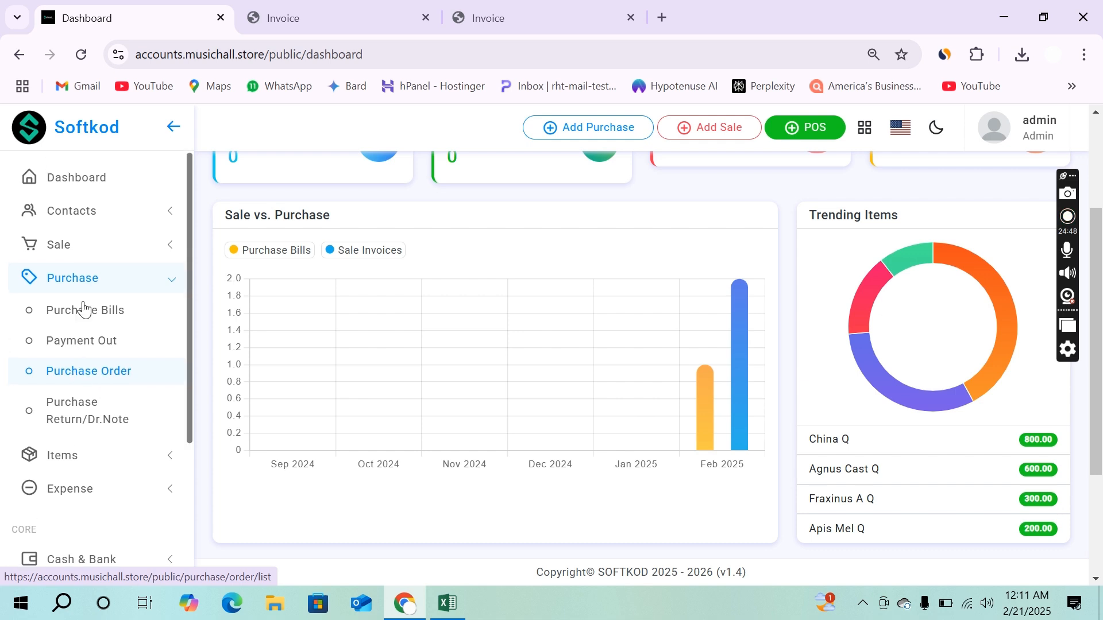
scroll(118, 395, "down", 4)
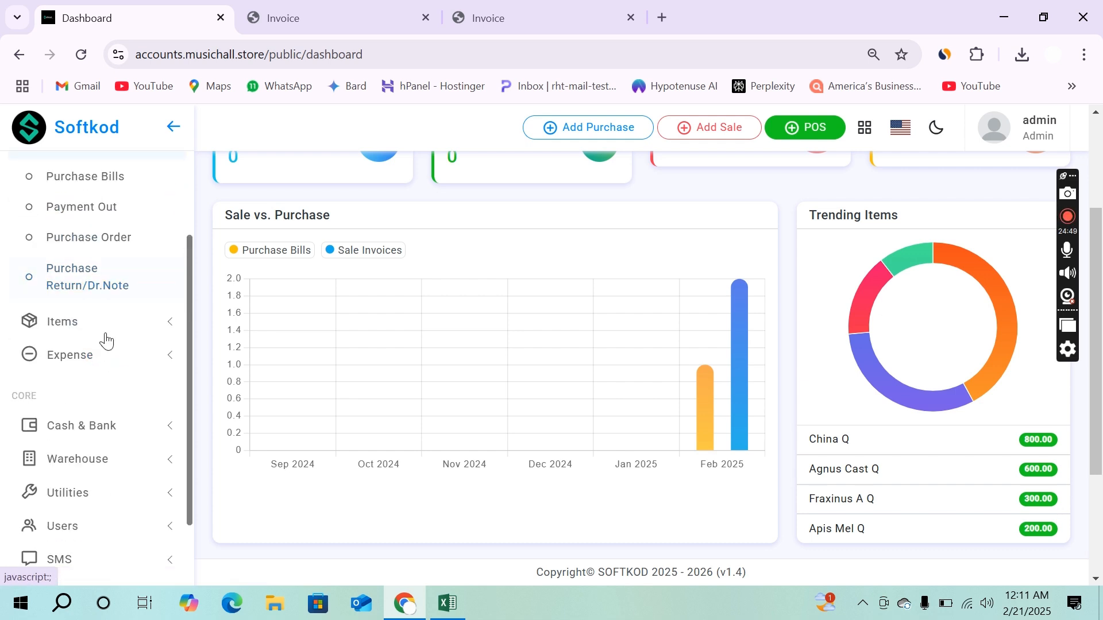
scroll(95, 453, "down", 3)
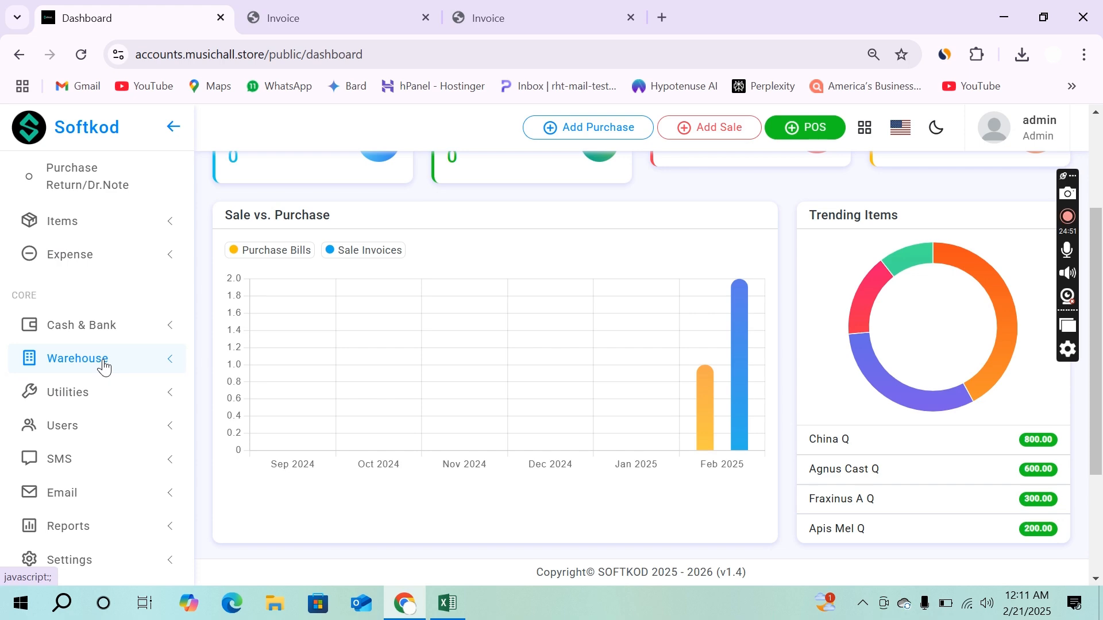
Step: Expand the Warehouse and Users modules to look over their entries, including the profile, user and role options
left_click(103, 364)
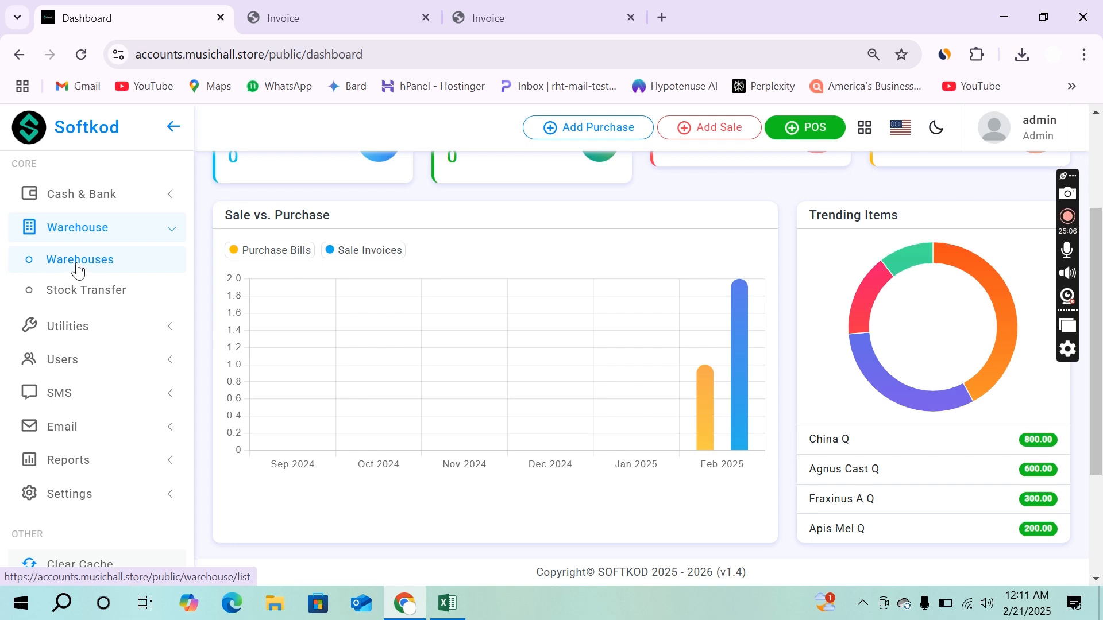
left_click(64, 366)
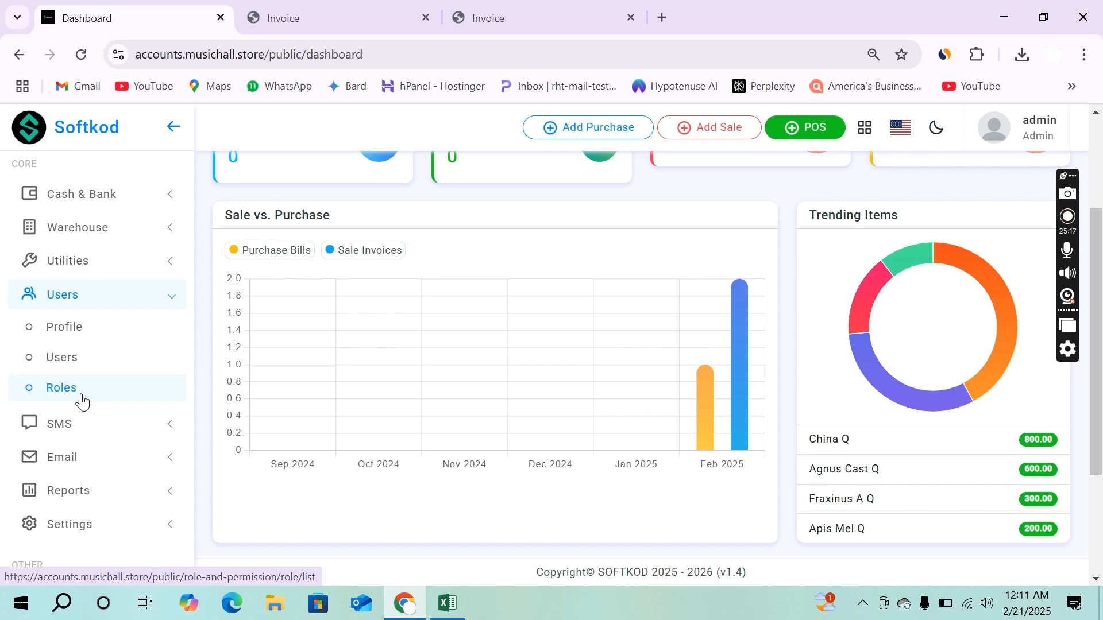
scroll(81, 401, "down", 1)
scroll(106, 455, "up", 5)
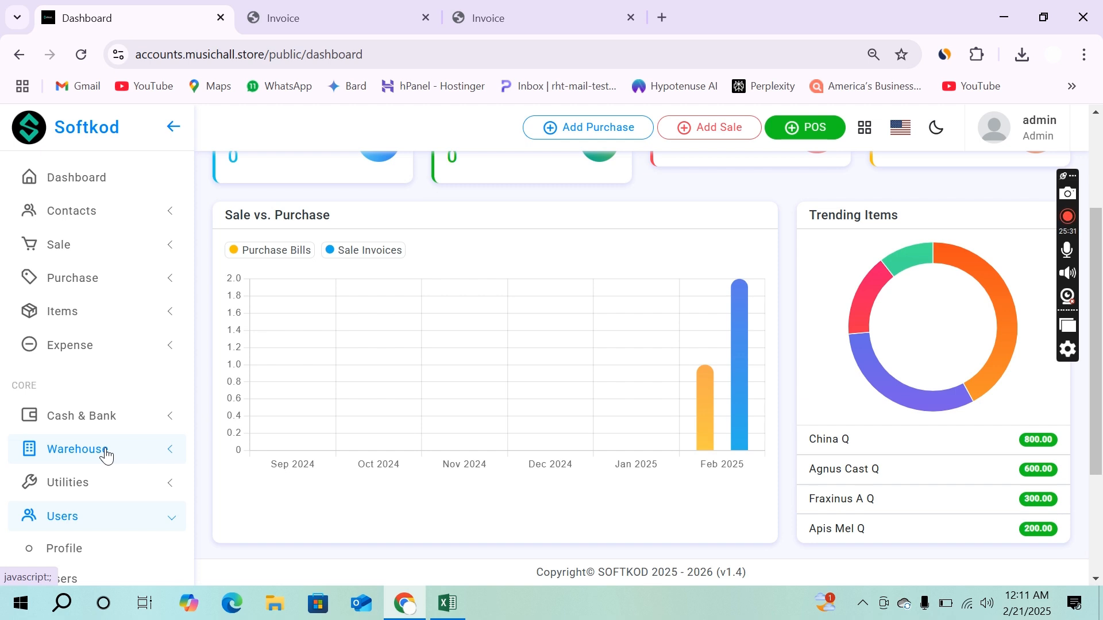
scroll(109, 382, "down", 2)
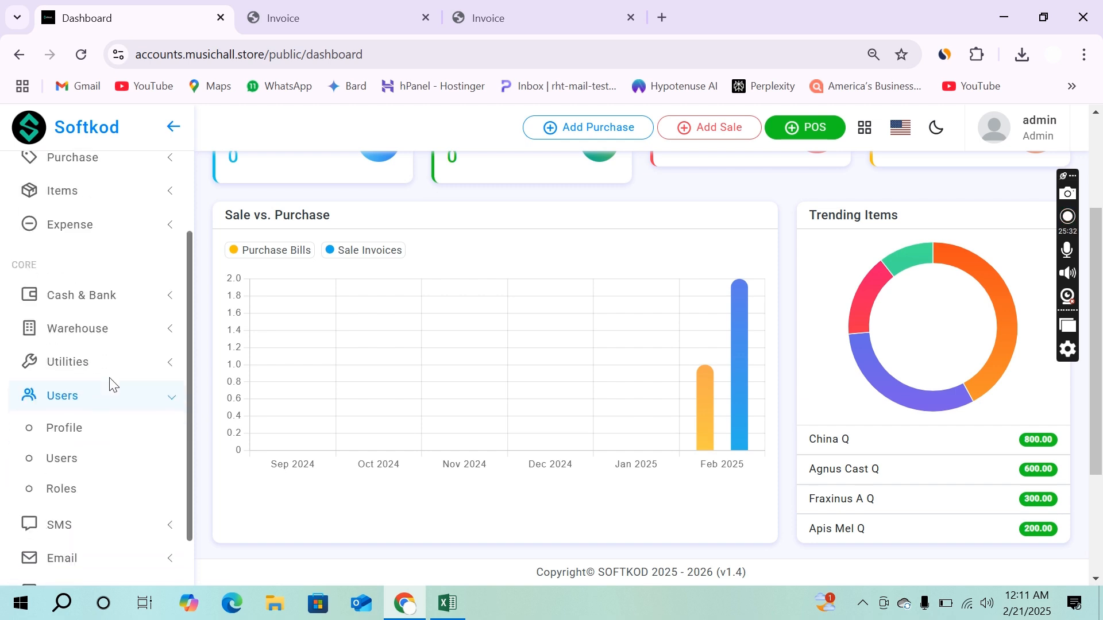
scroll(113, 385, "up", 2)
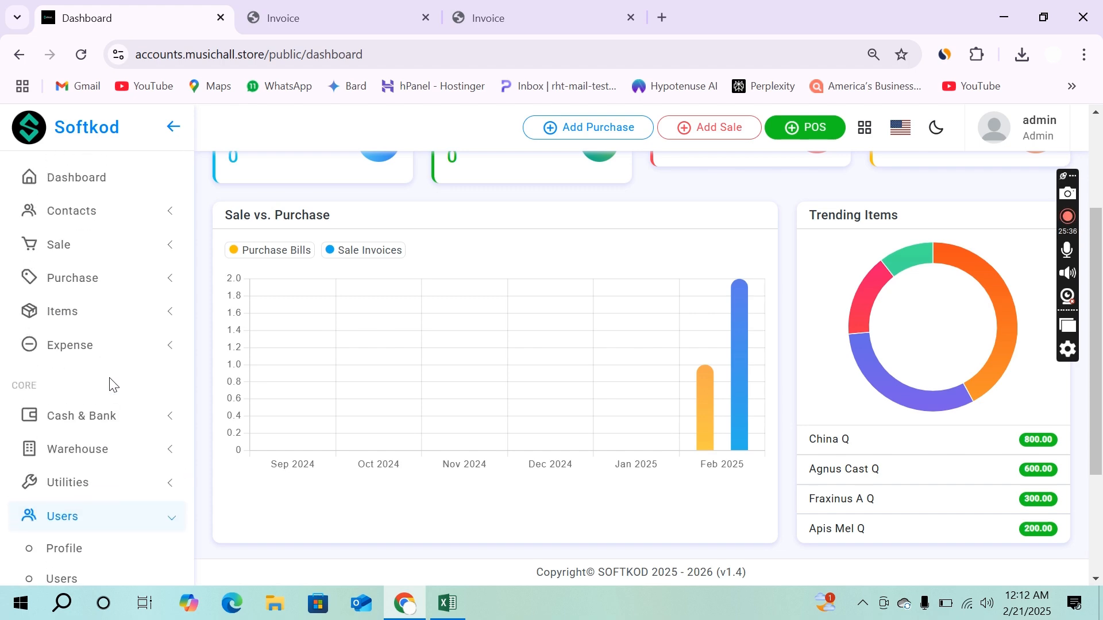
scroll(93, 508, "down", 2)
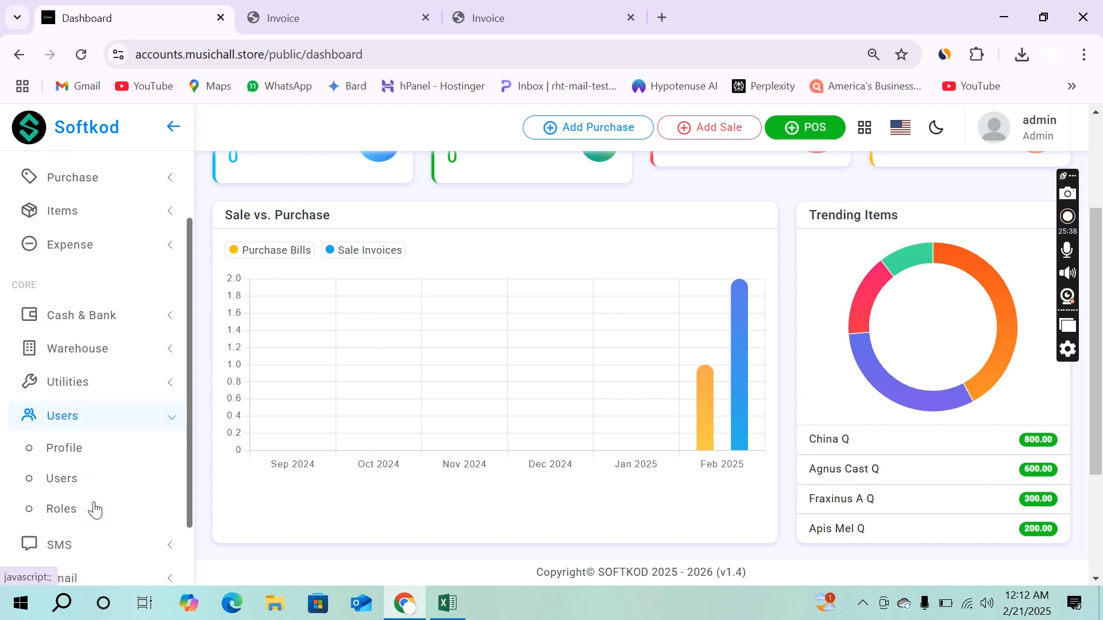
scroll(111, 426, "up", 1)
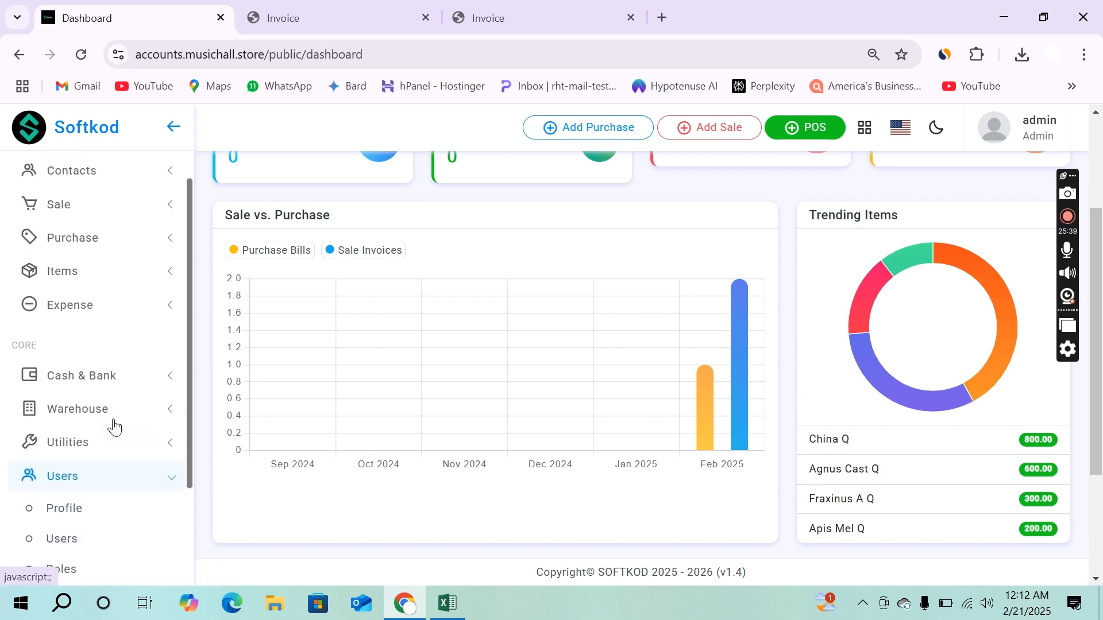
Step: Expand the Warehouse module again and open the stock transfer list
left_click(75, 419)
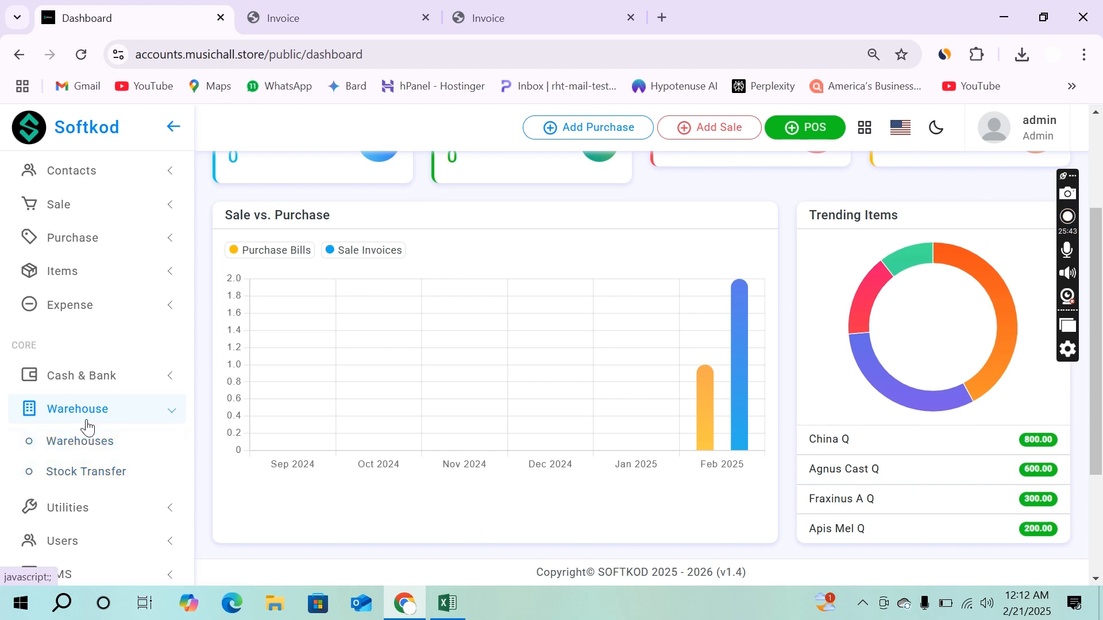
scroll(86, 425, "up", 1)
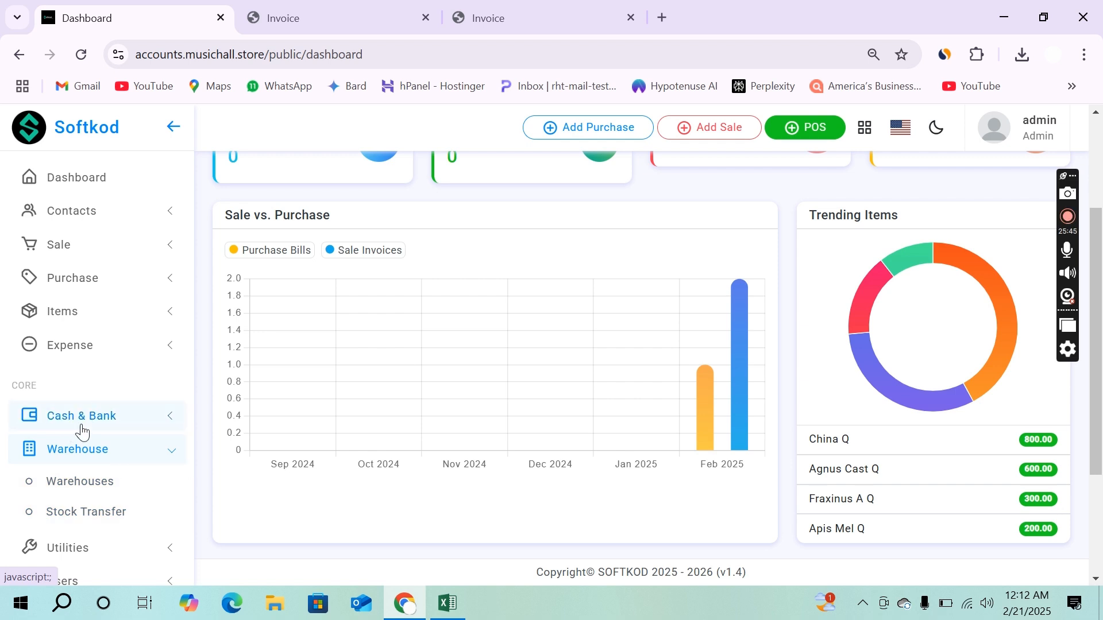
scroll(83, 432, "down", 4)
scroll(82, 432, "up", 4)
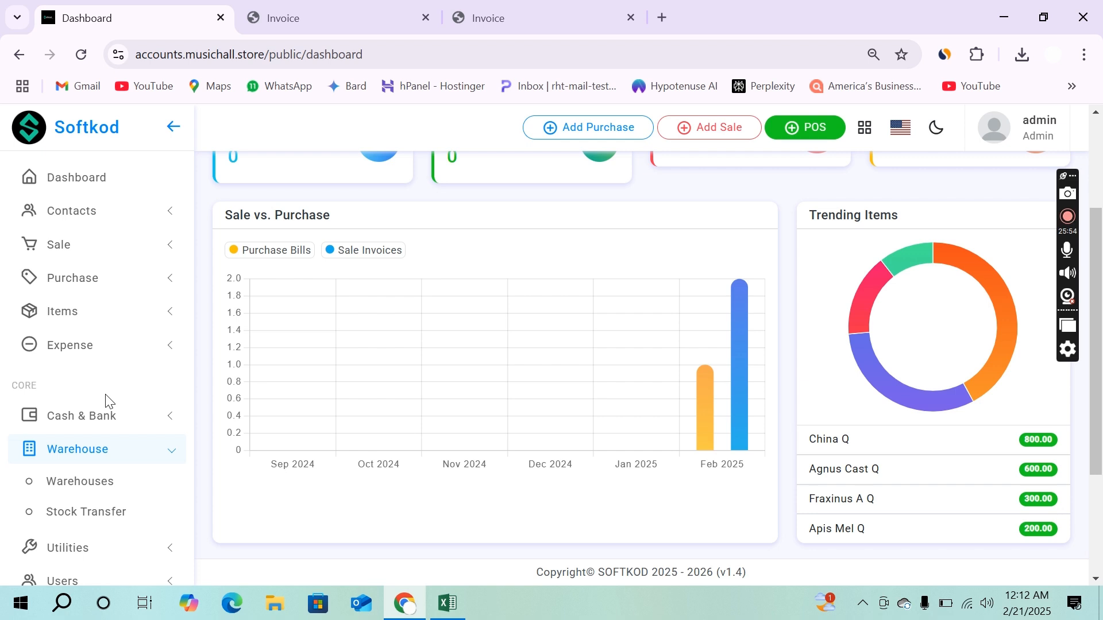
scroll(106, 399, "down", 2)
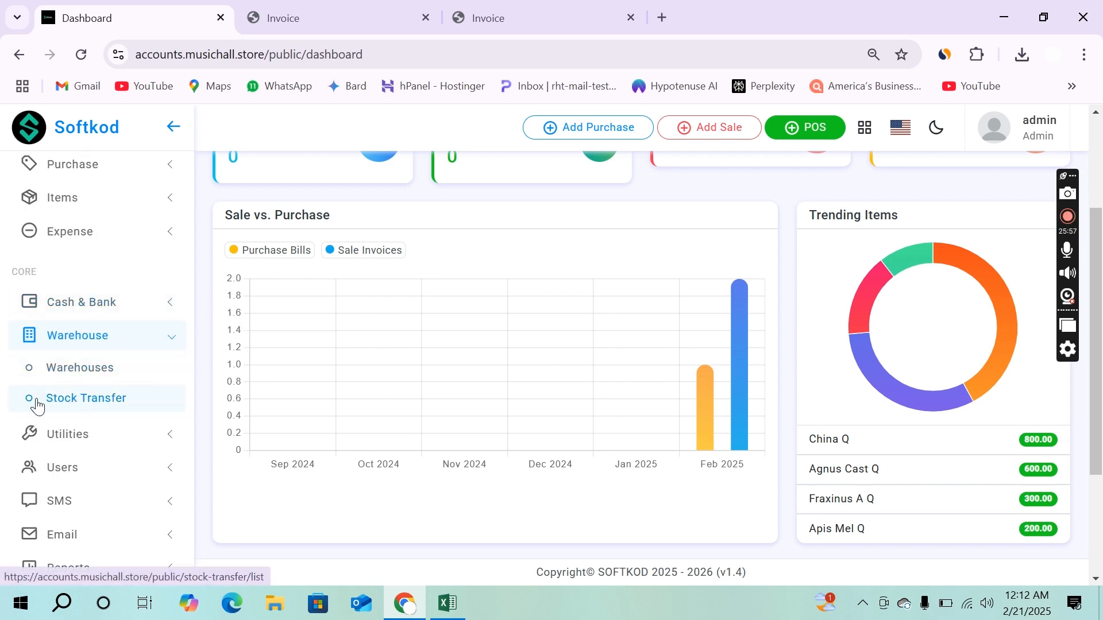
left_click(76, 398)
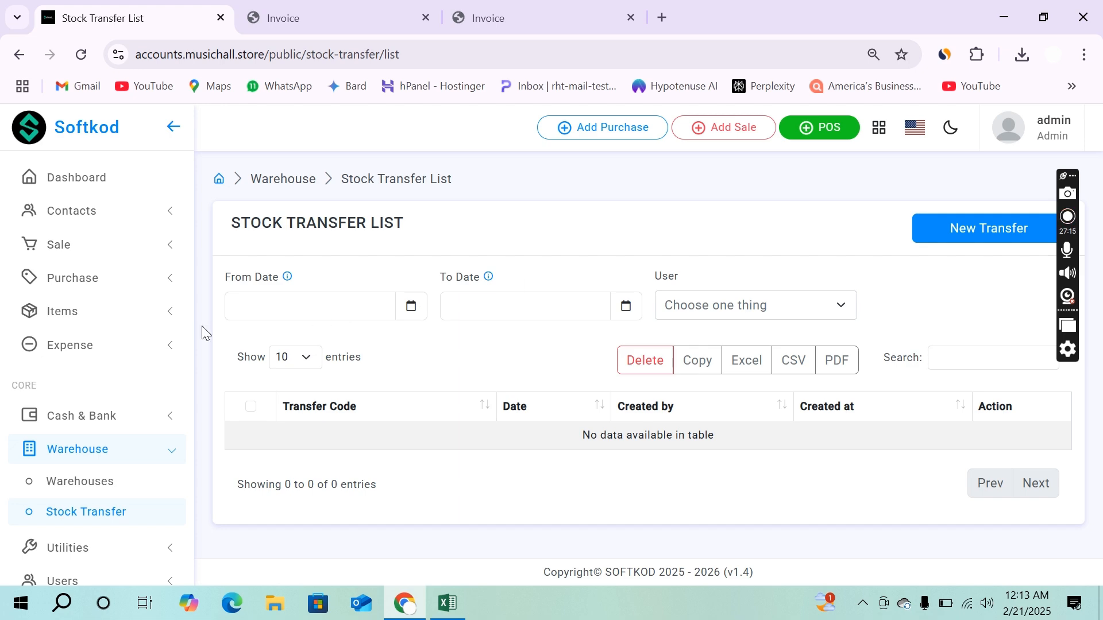
Step: Return to the dashboard, look over the entries of the Settings module, and collapse it again
left_click(111, 179)
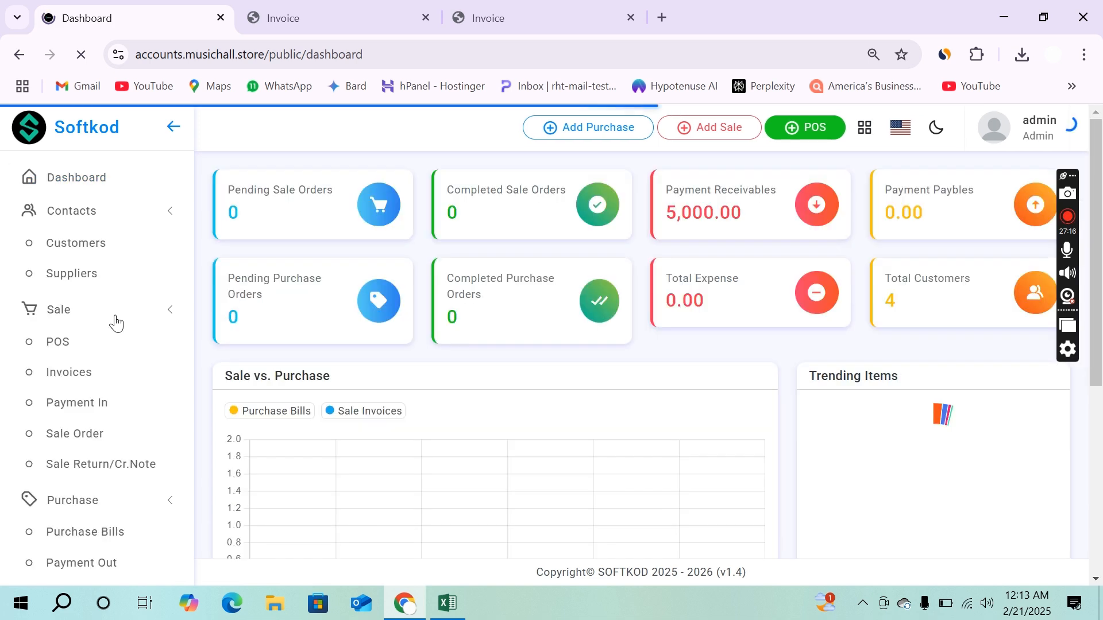
scroll(89, 419, "down", 3)
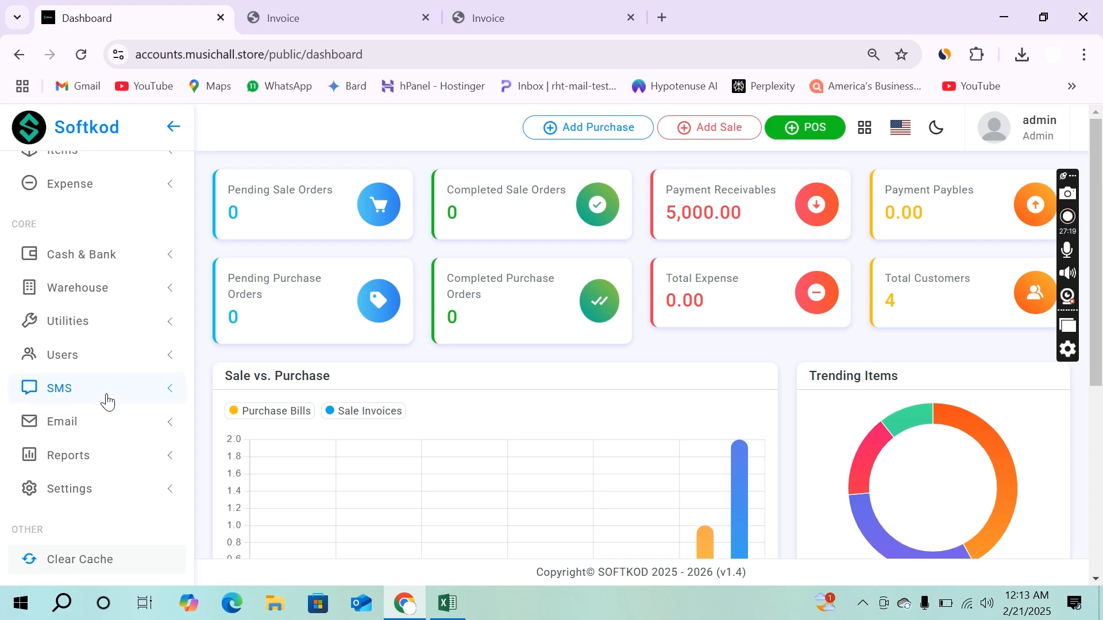
scroll(78, 396, "up", 1)
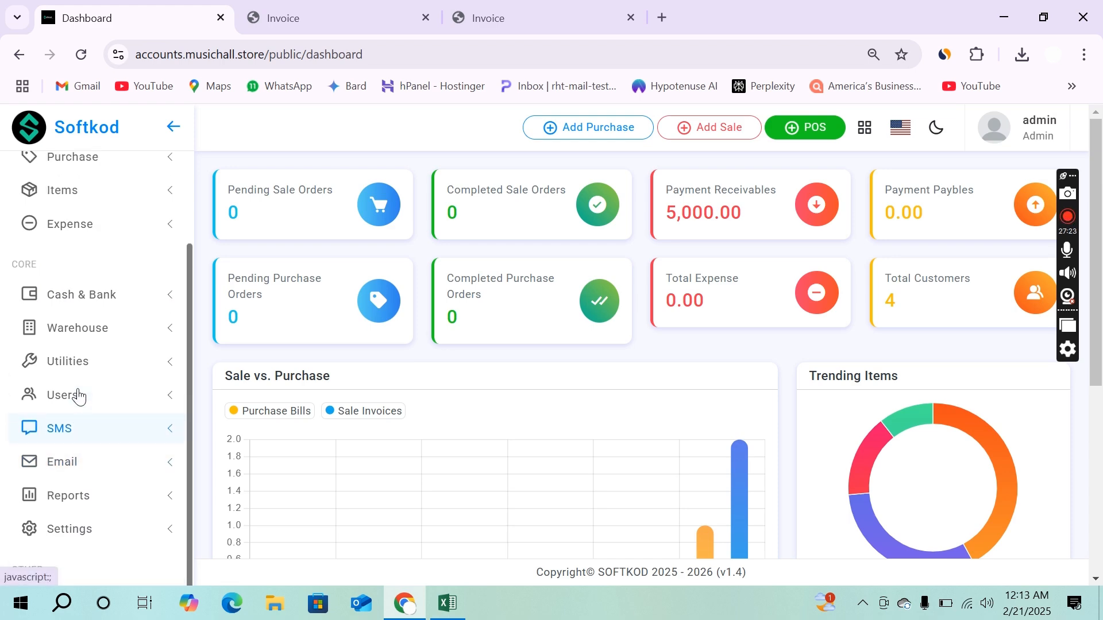
scroll(102, 367, "up", 1)
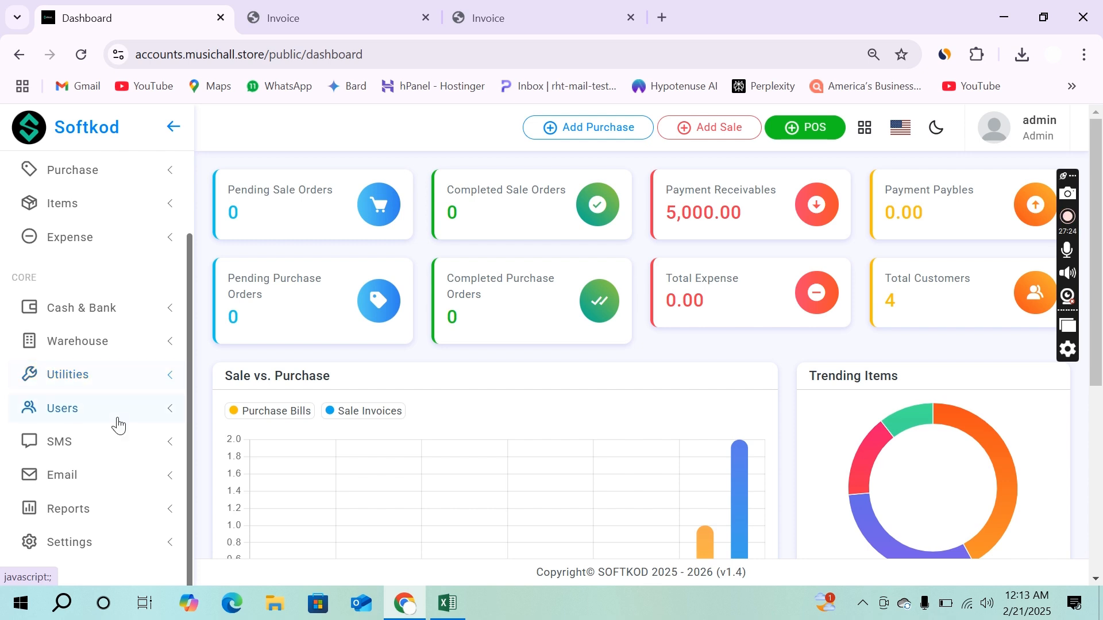
scroll(117, 423, "down", 1)
left_click(143, 502)
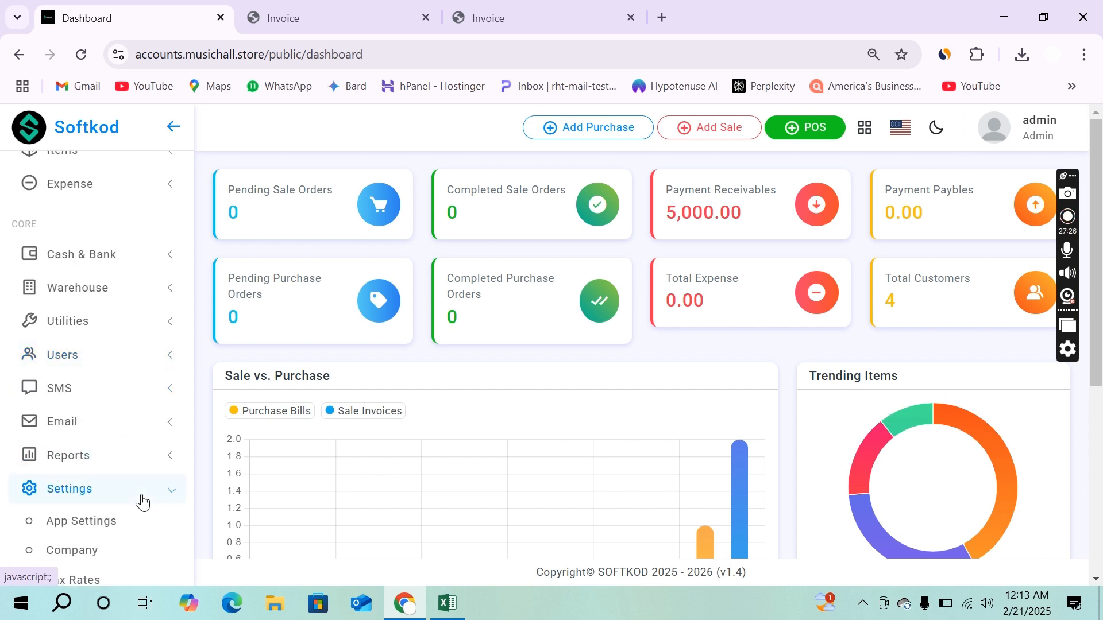
scroll(143, 503, "down", 4)
scroll(128, 485, "up", 3)
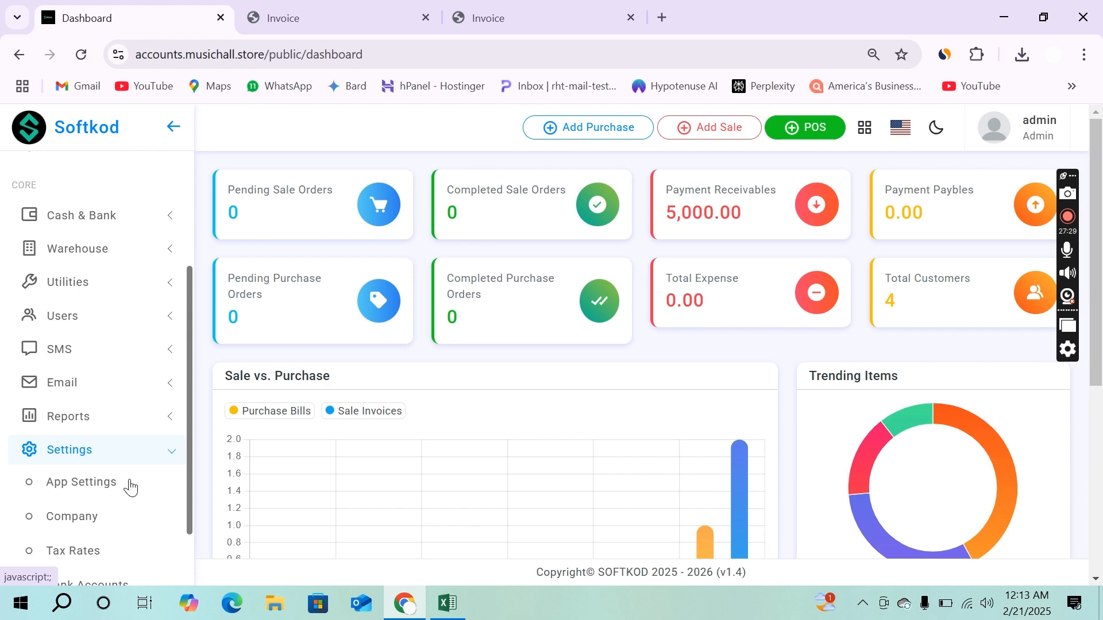
left_click(108, 460)
scroll(110, 460, "up", 4)
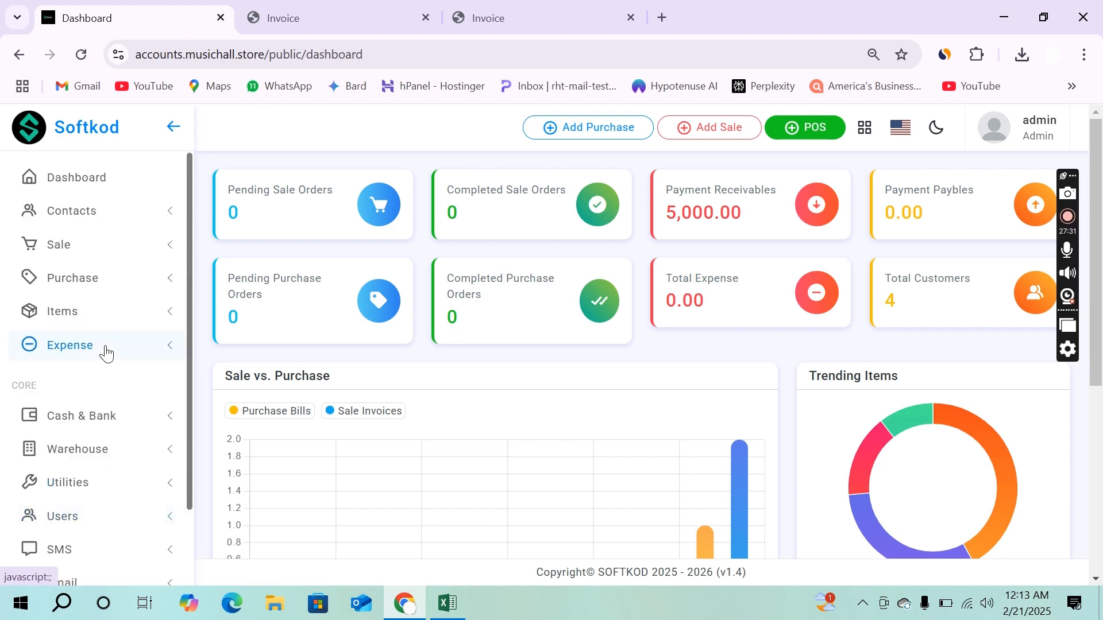
Step: Reload the dashboard and expand the Utilities module to look over its import and barcode entries, collapsing it again
left_click(117, 194)
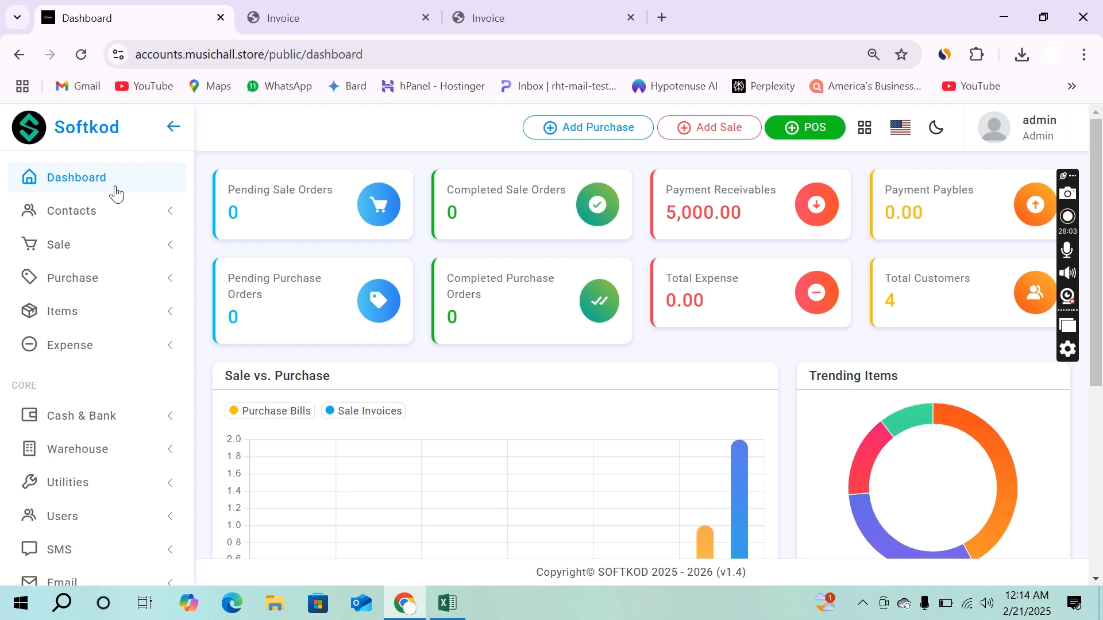
scroll(99, 425, "down", 3)
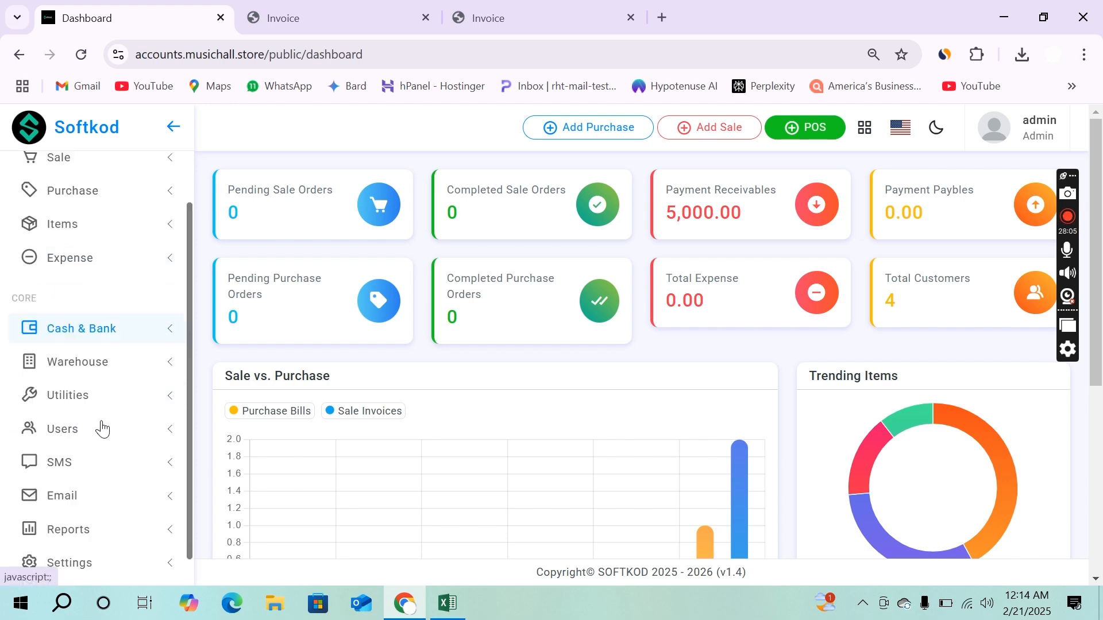
scroll(101, 428, "up", 3)
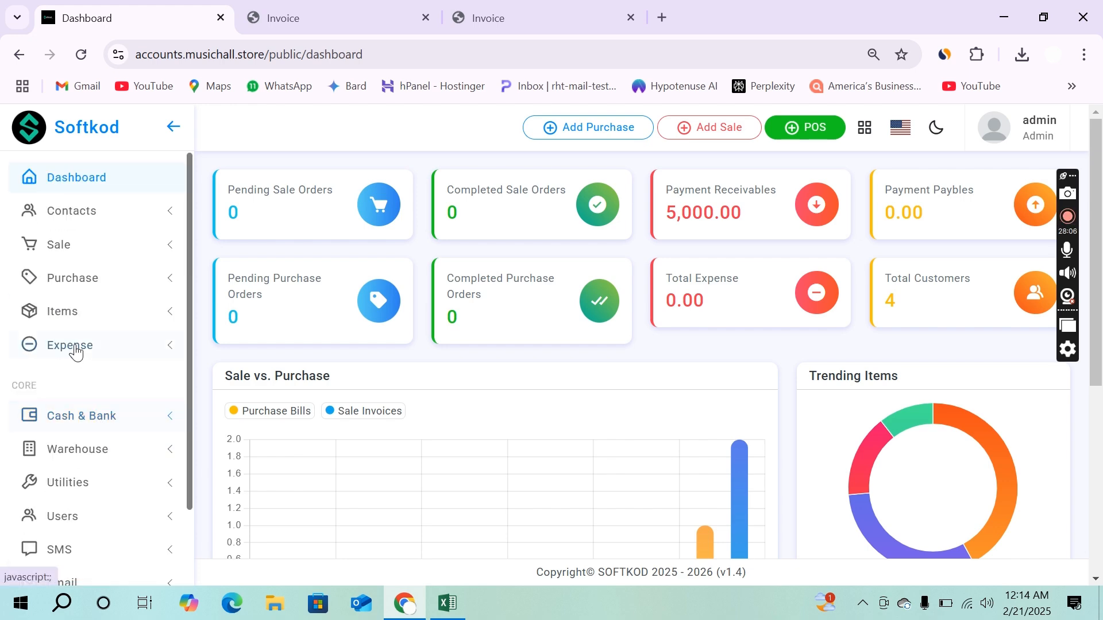
left_click(129, 482)
scroll(128, 492, "down", 4)
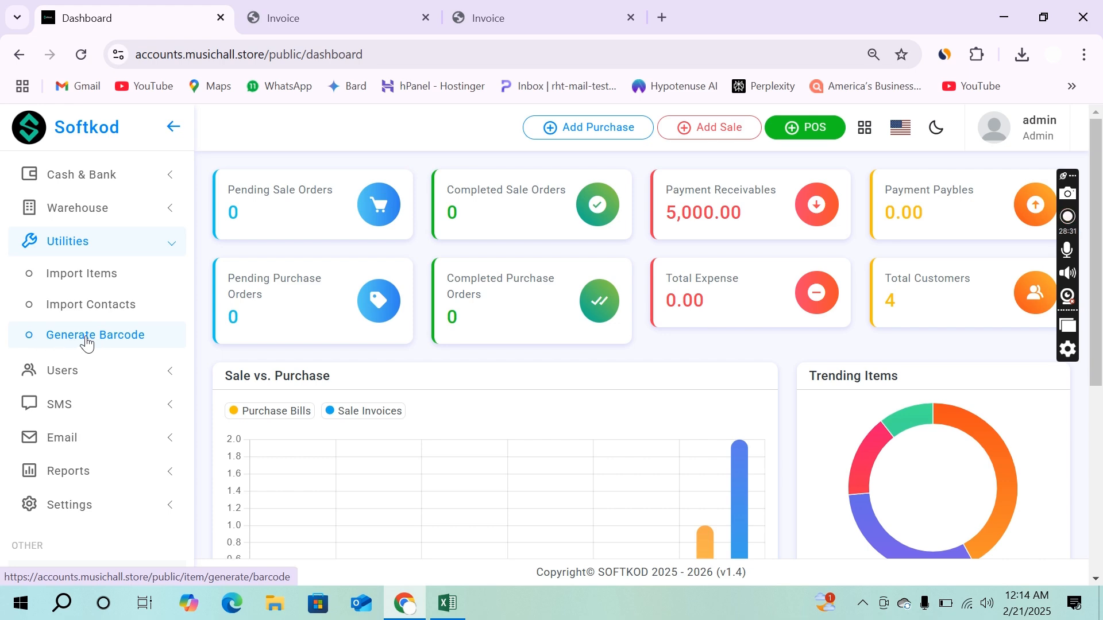
scroll(87, 344, "up", 4)
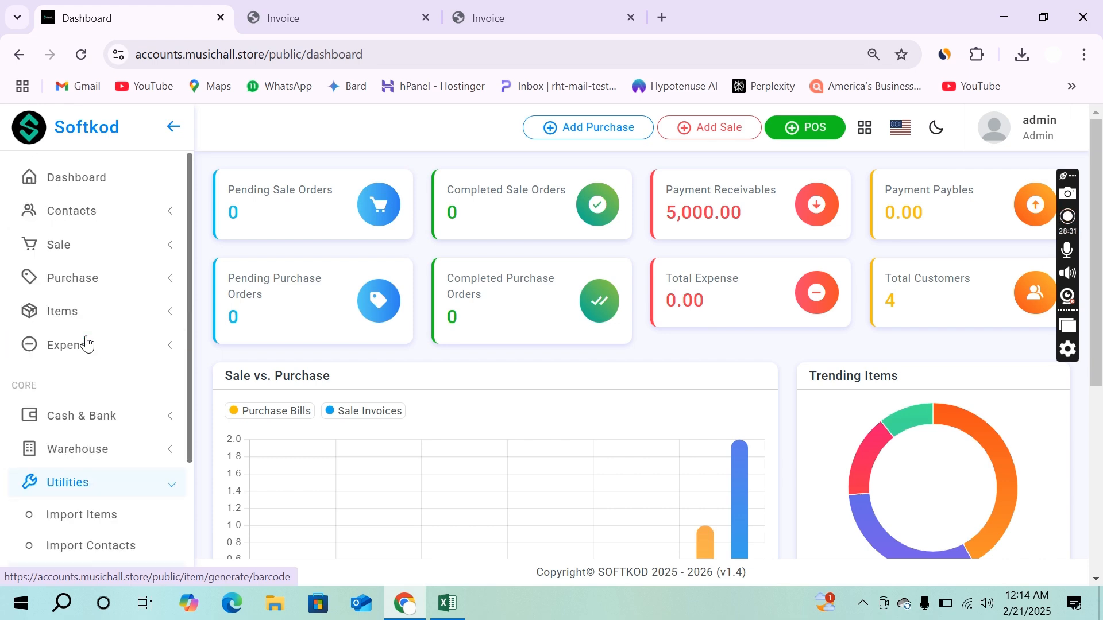
left_click(171, 489)
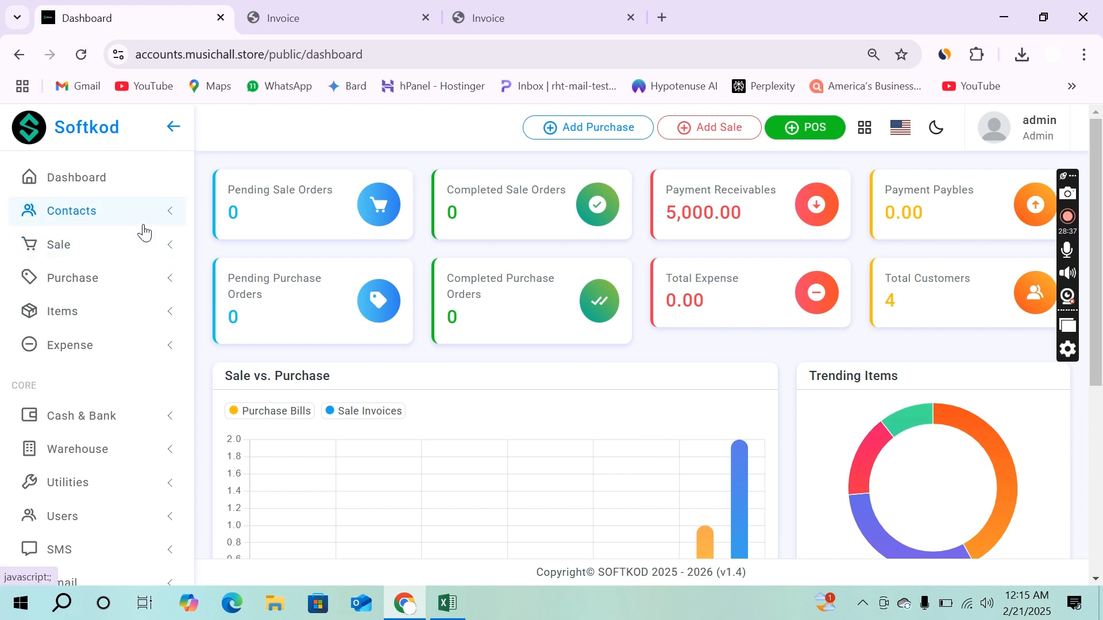
Step: Collapse the navigation sidebar, reopen the dashboard, and look over its order, payment, expense and customer summary cards
left_click(174, 127)
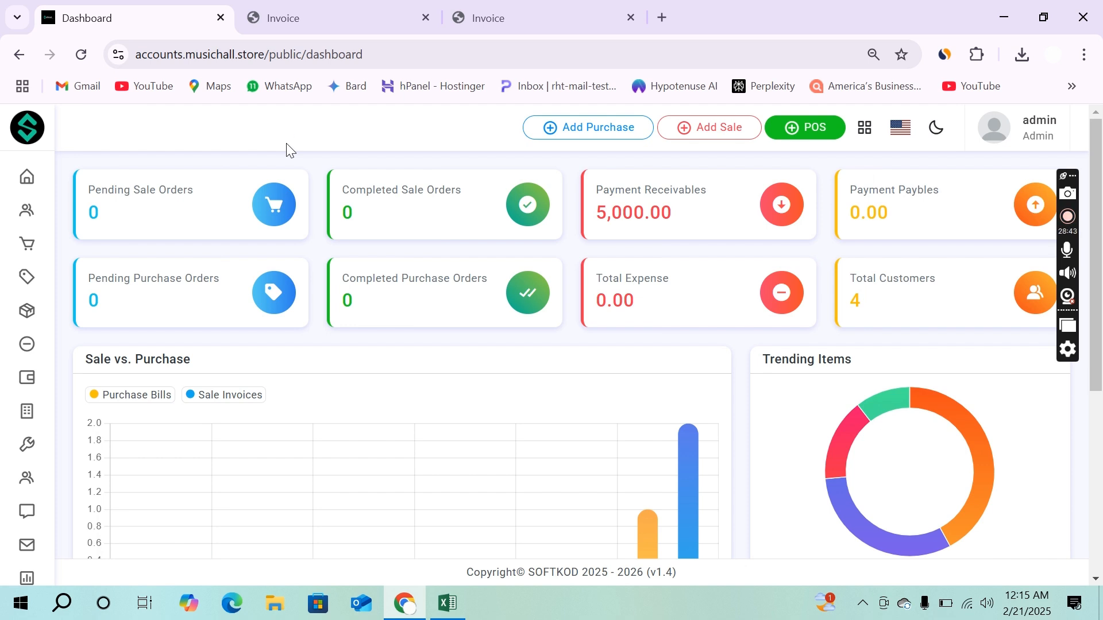
left_click(42, 184)
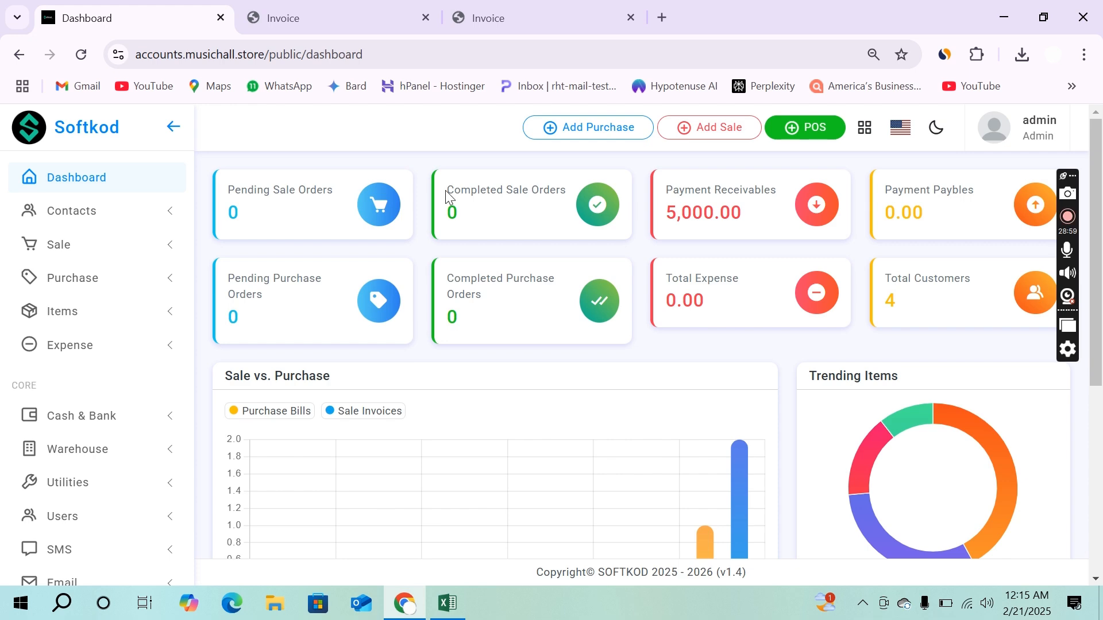
left_click_drag(448, 192, 603, 240)
left_click(602, 239)
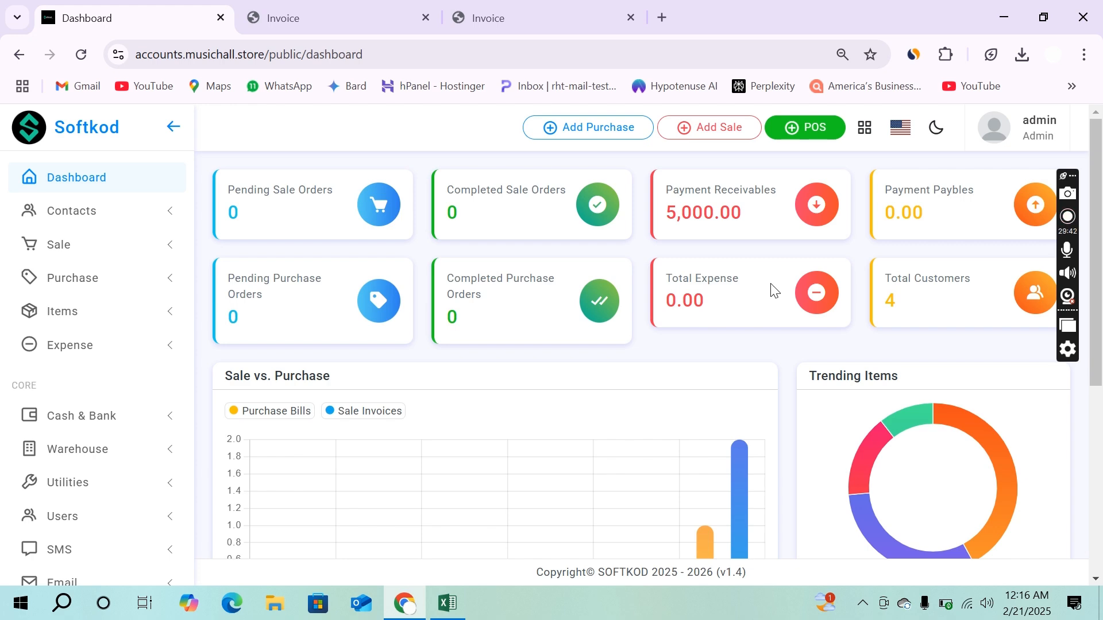
left_click(1068, 218)
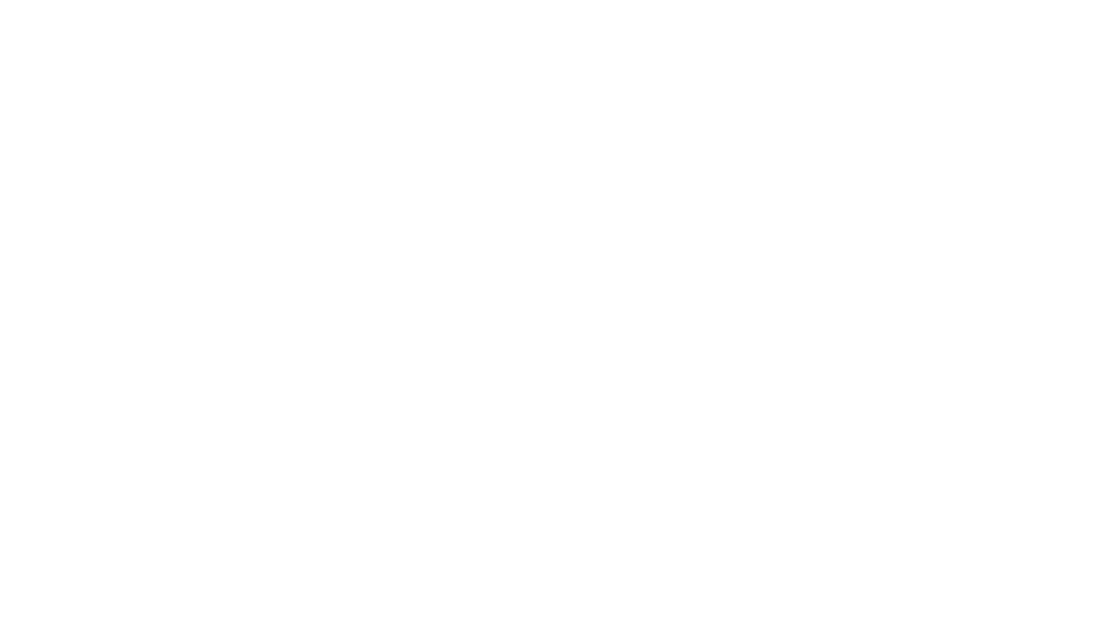